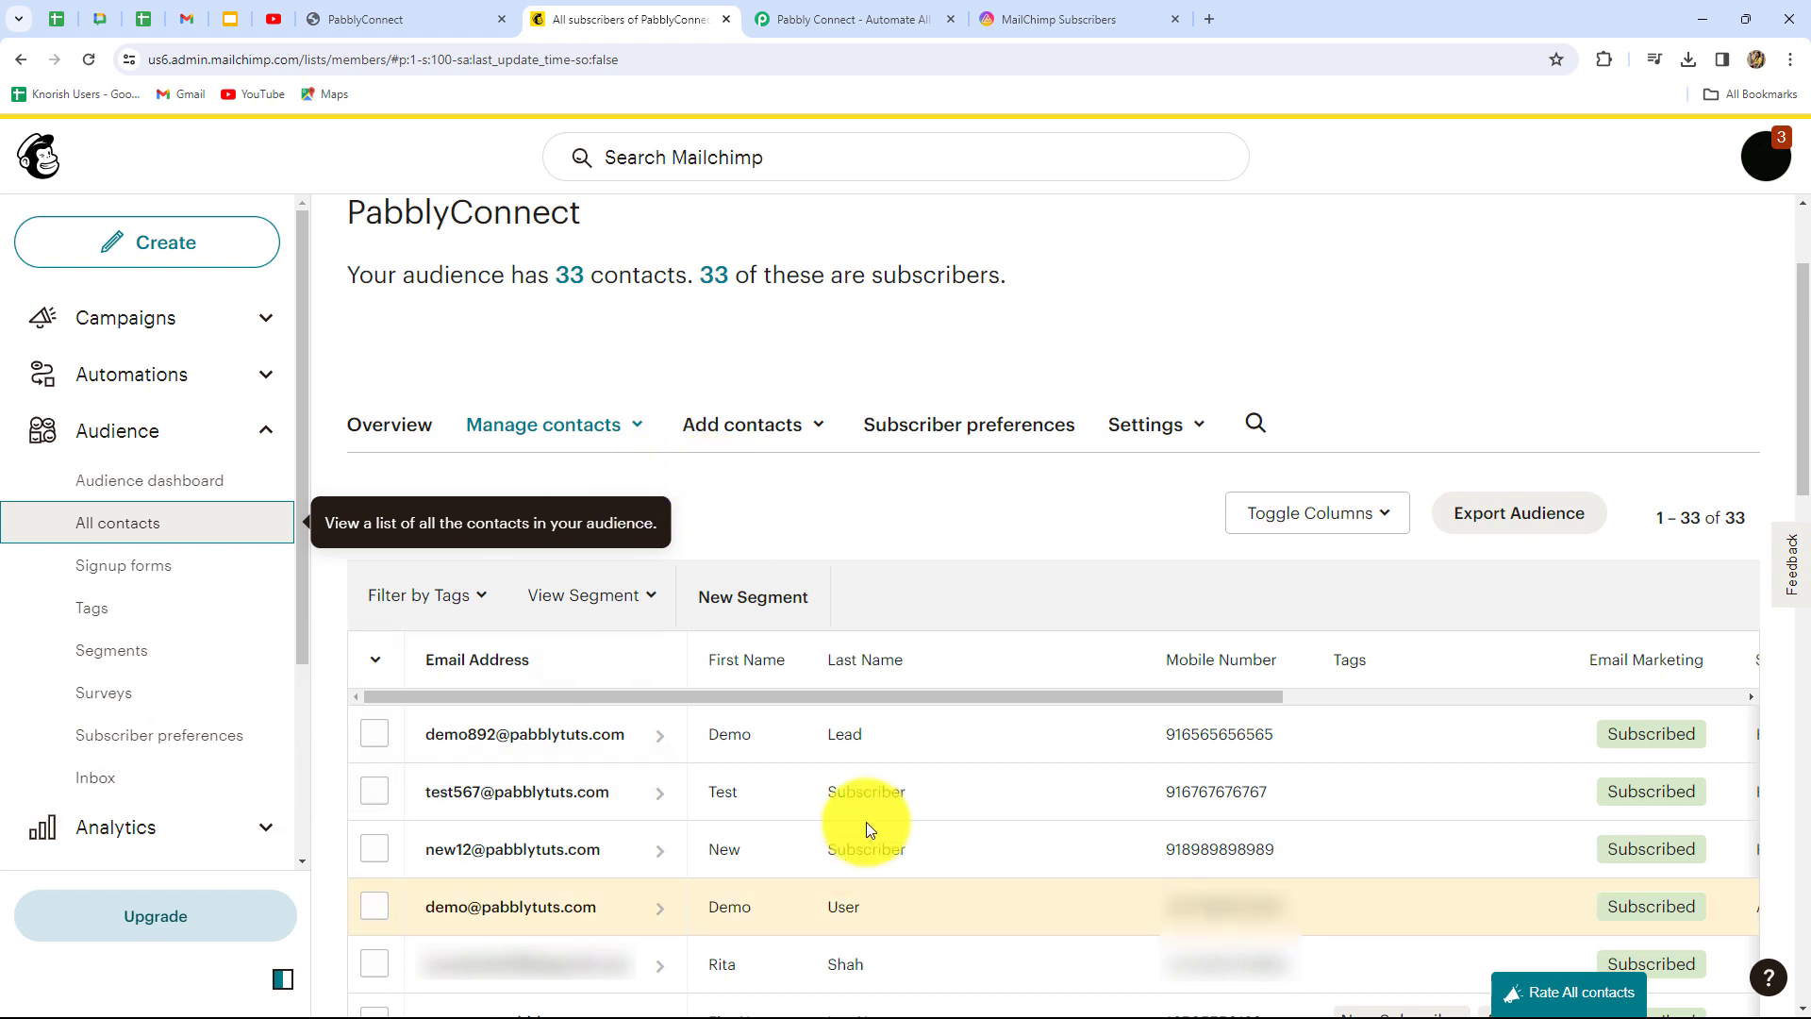
Switch from the Mailchimp contacts to the AITable.ai 'MailChimp Subscribers' datasheet
click(1019, 11)
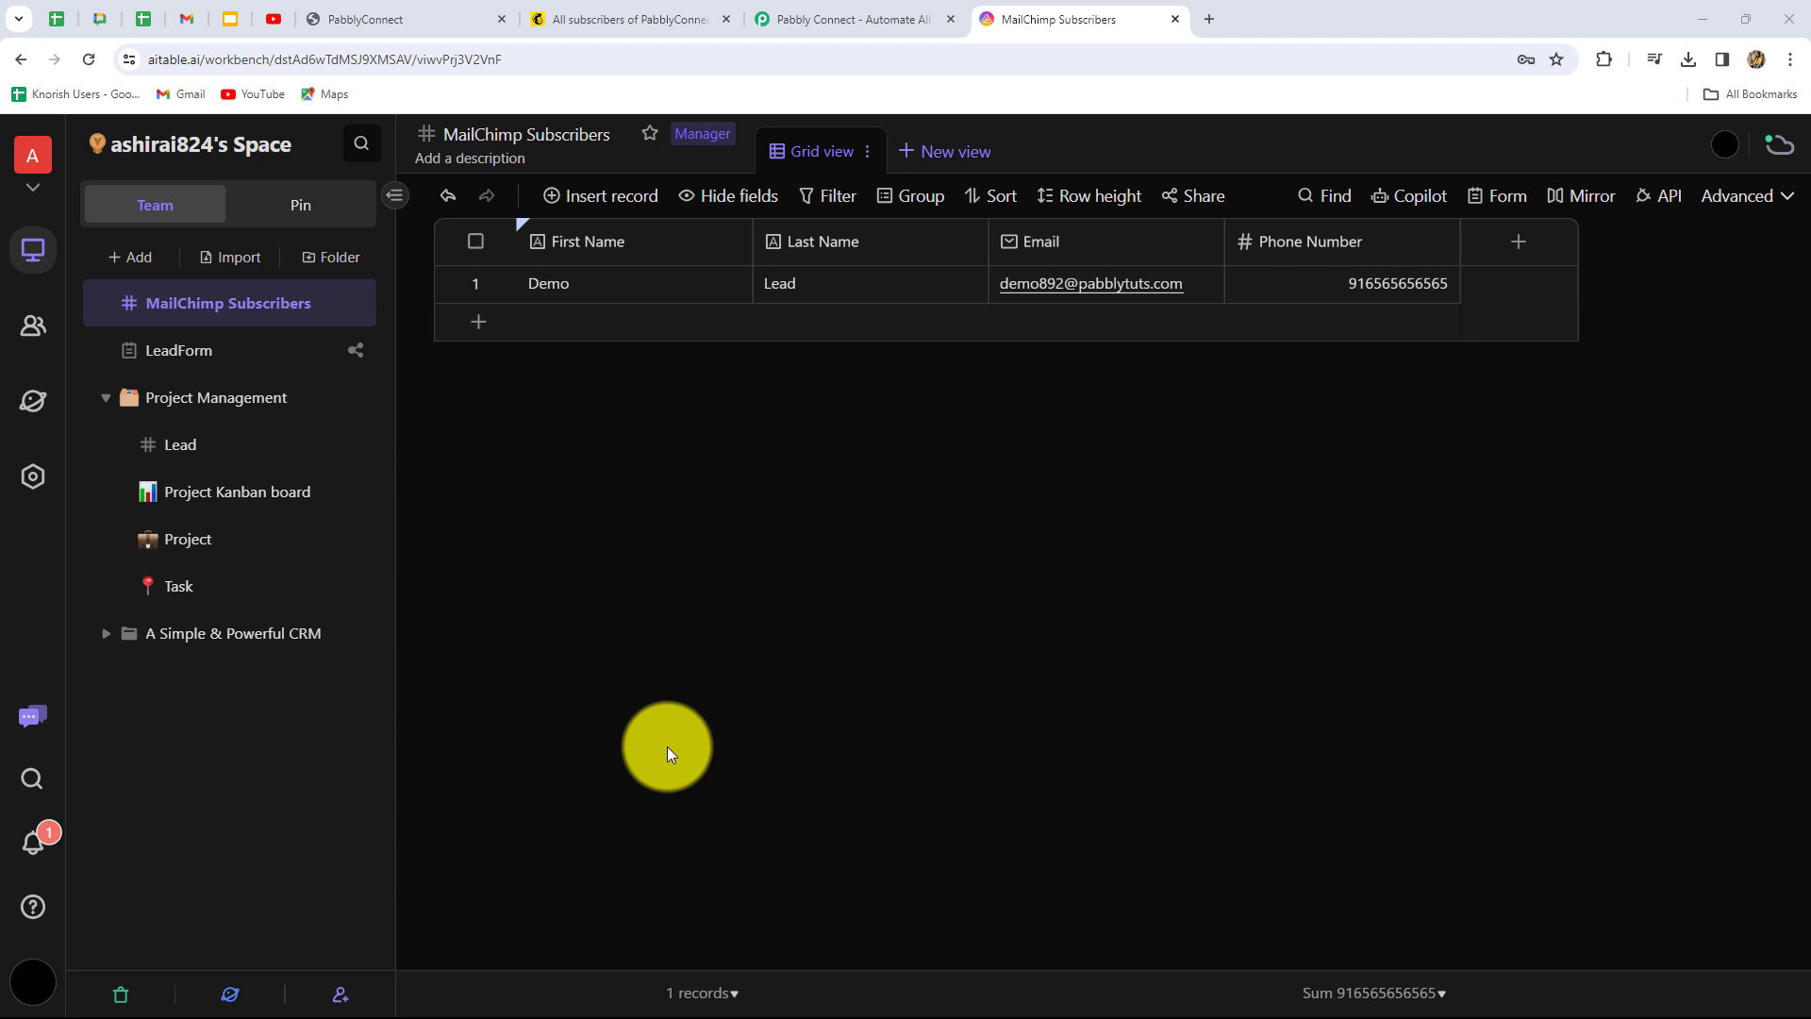
Compare the Mailchimp contacts with the one-record AITable sheet, then go to the Pabbly Connect site
click(590, 25)
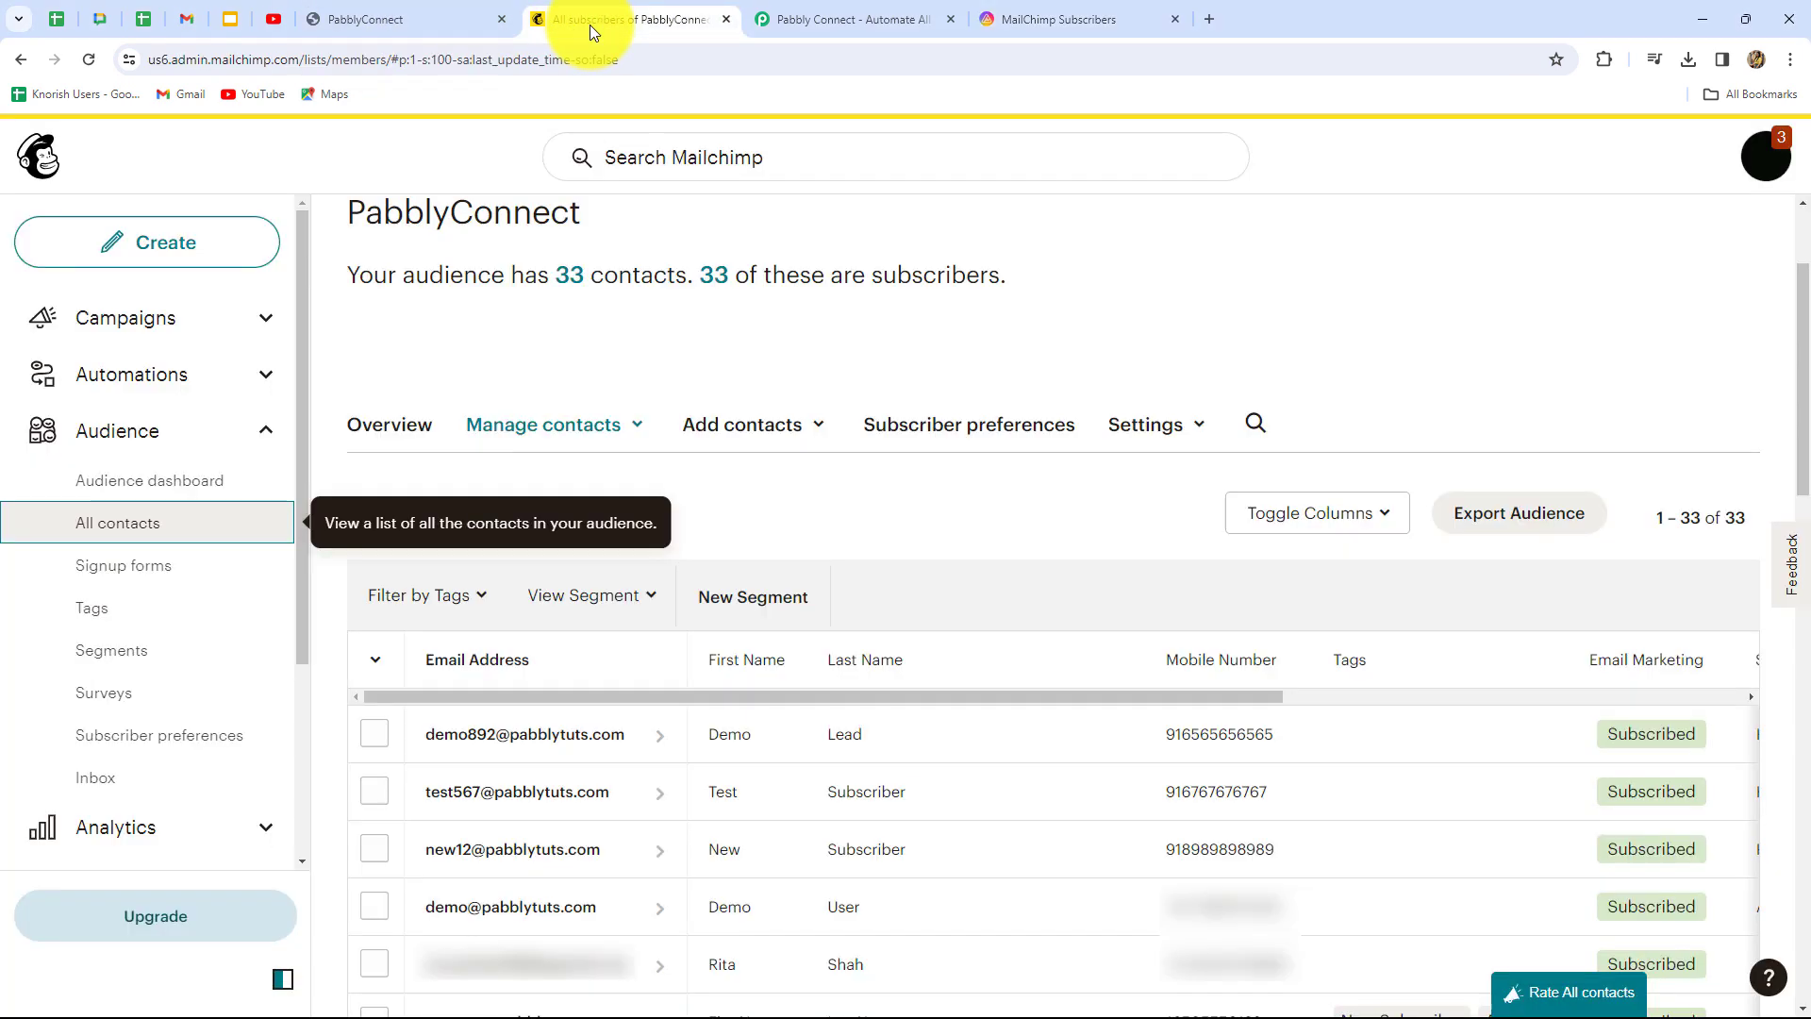
click(1037, 18)
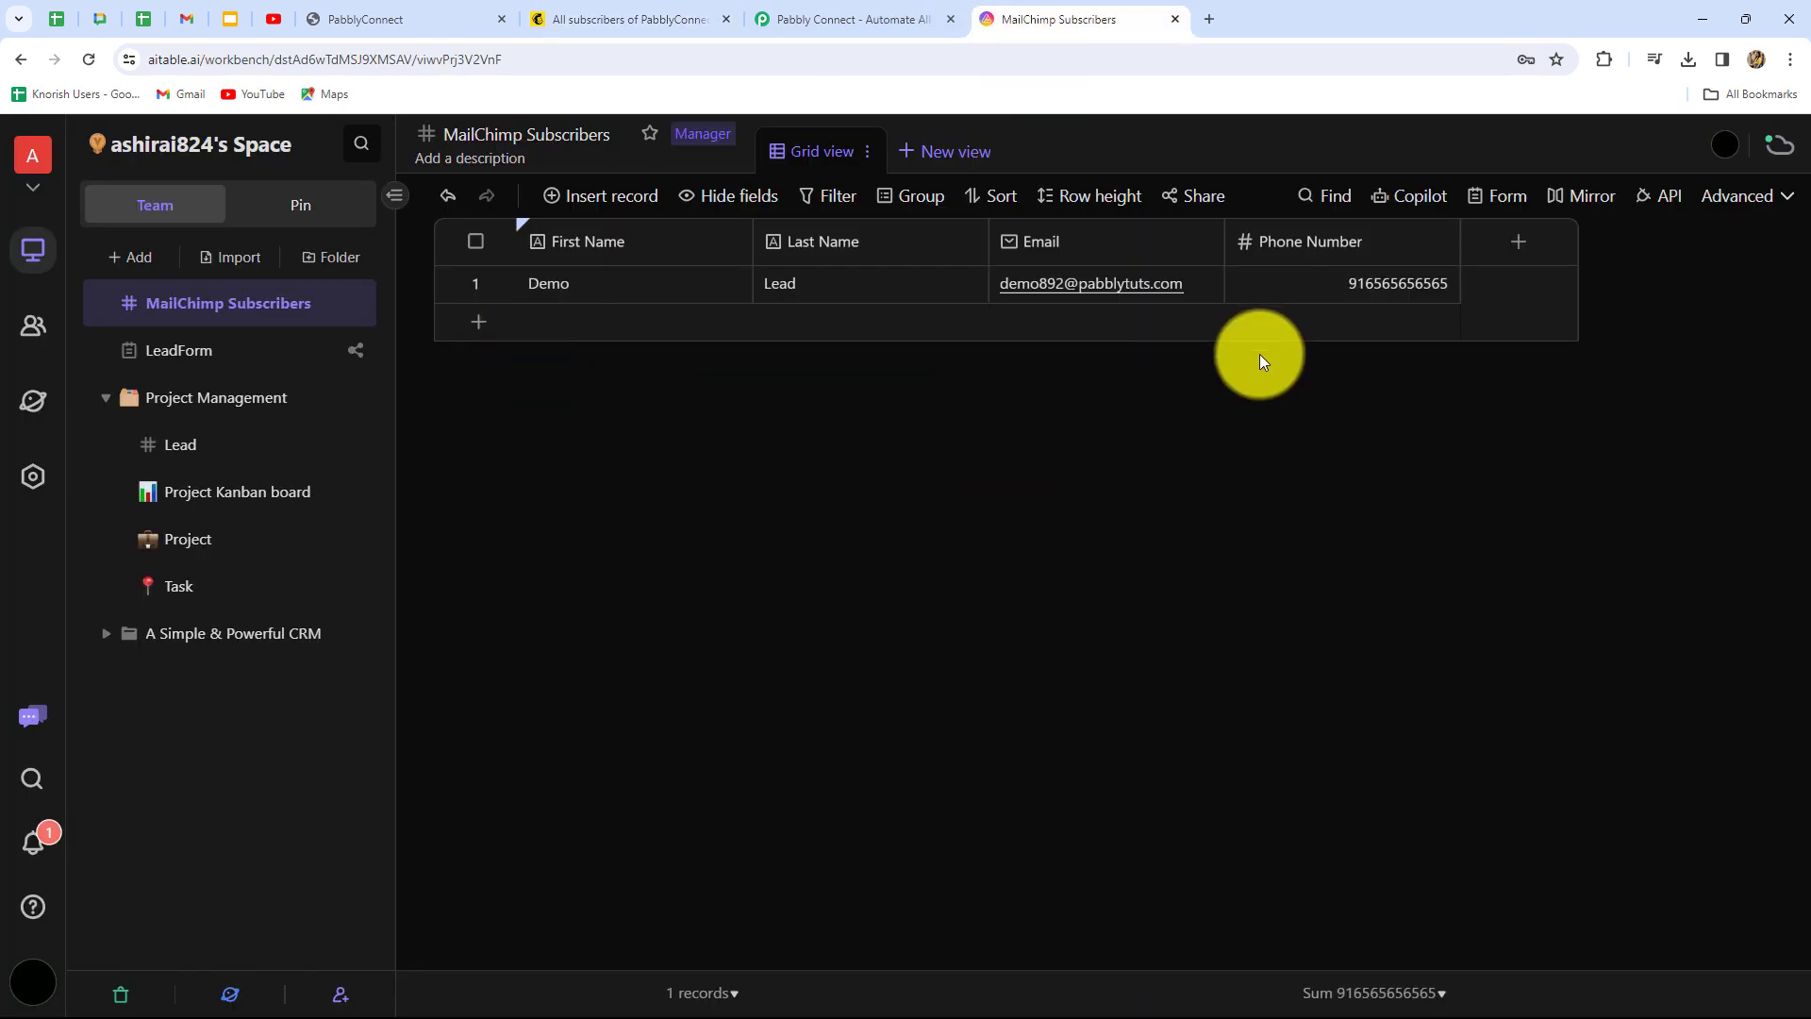
click(848, 19)
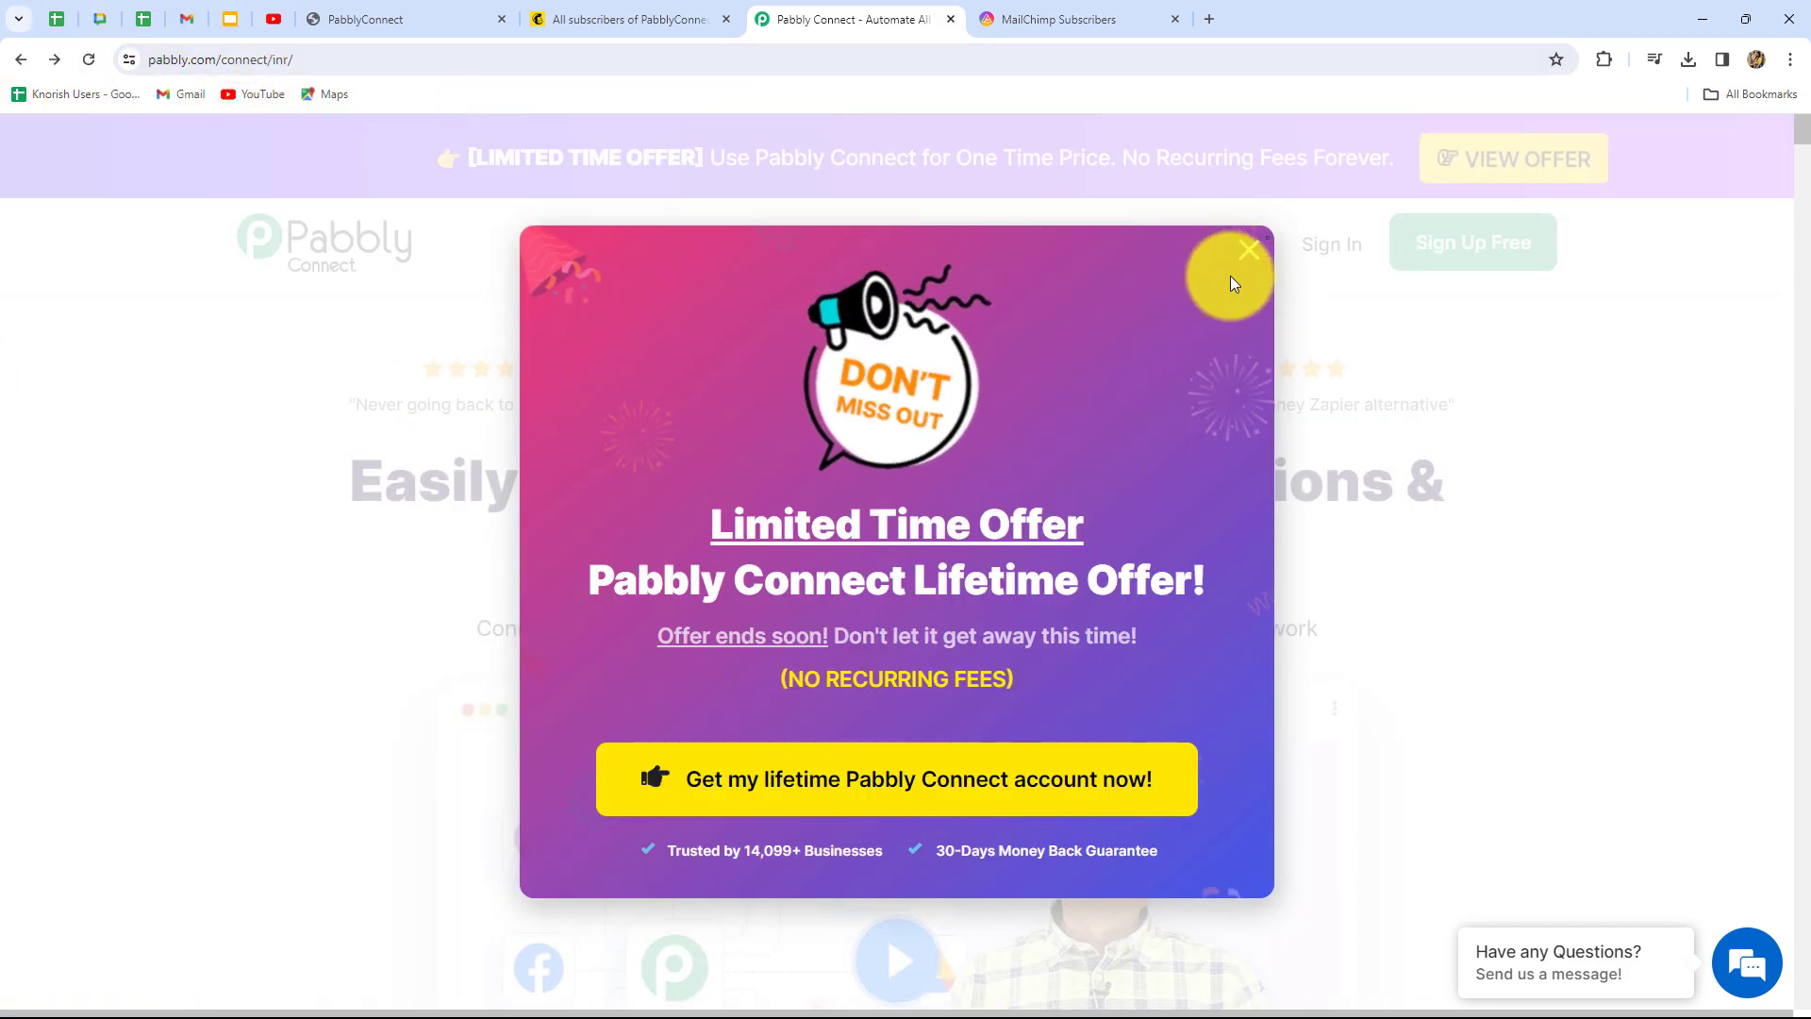
Dismiss the limited-time offer popup and sign in to Pabbly
click(1248, 250)
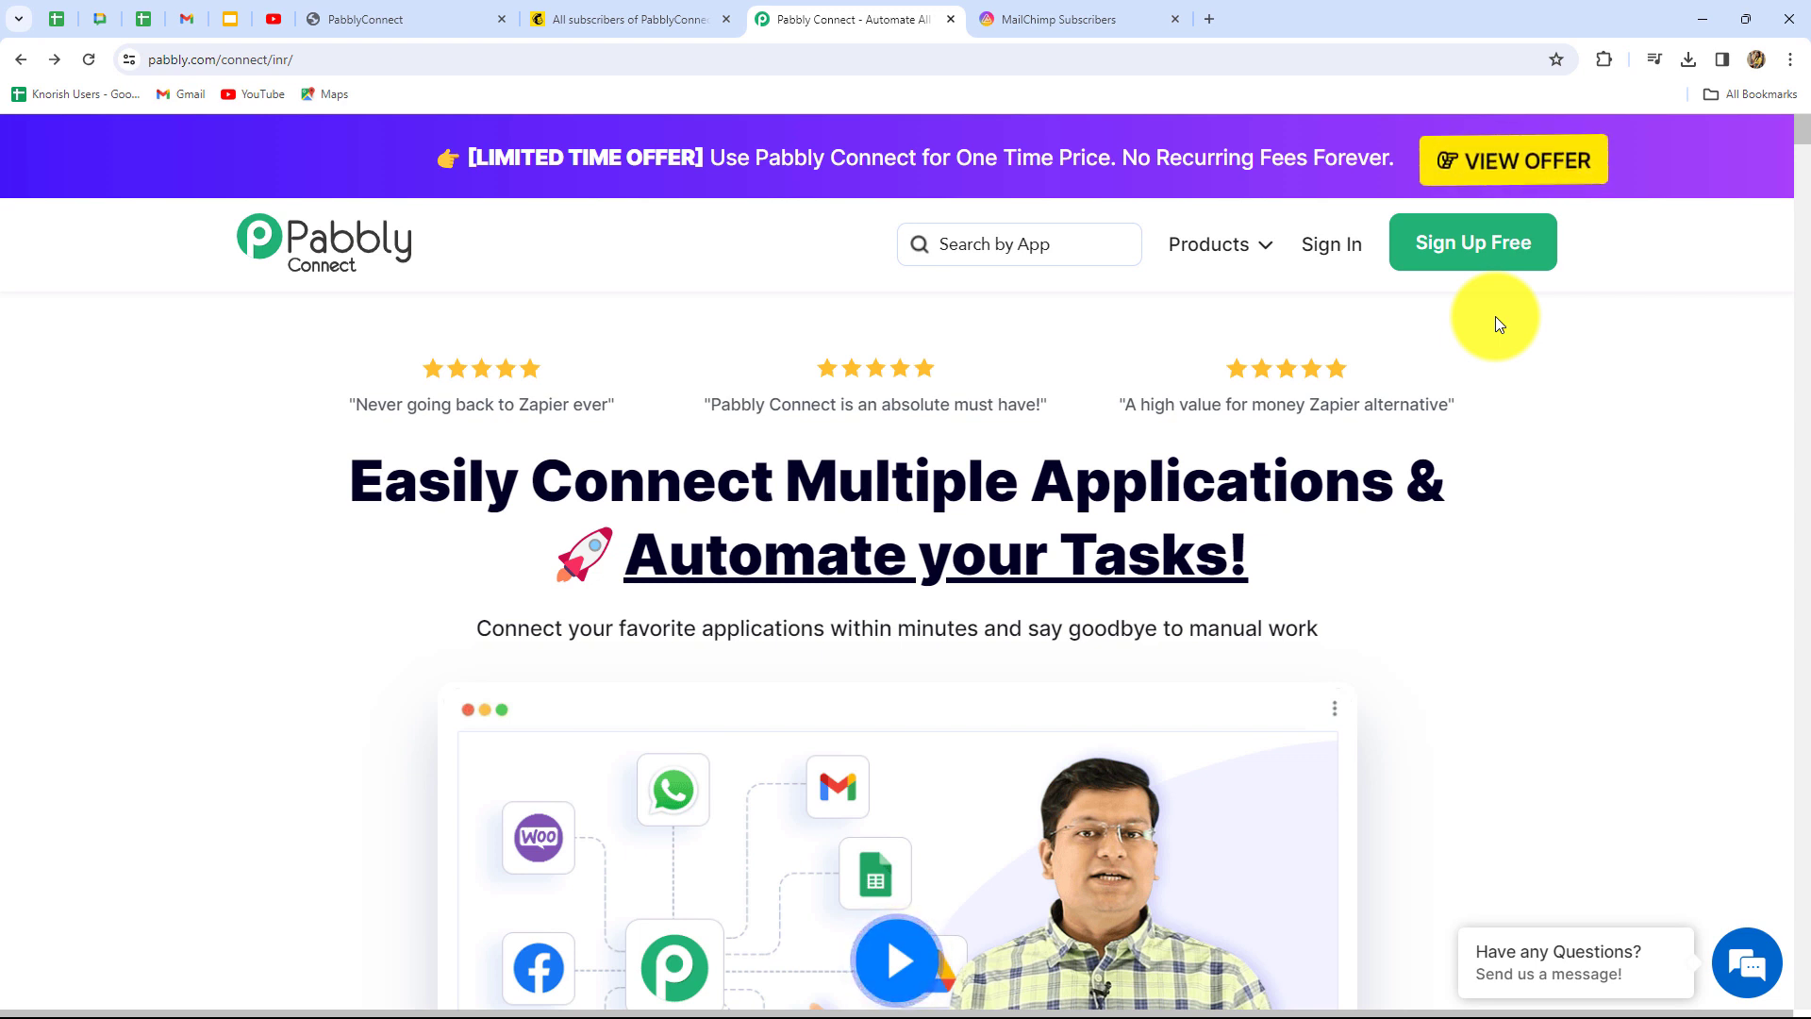
drag(356, 495, 1343, 601)
click(1358, 583)
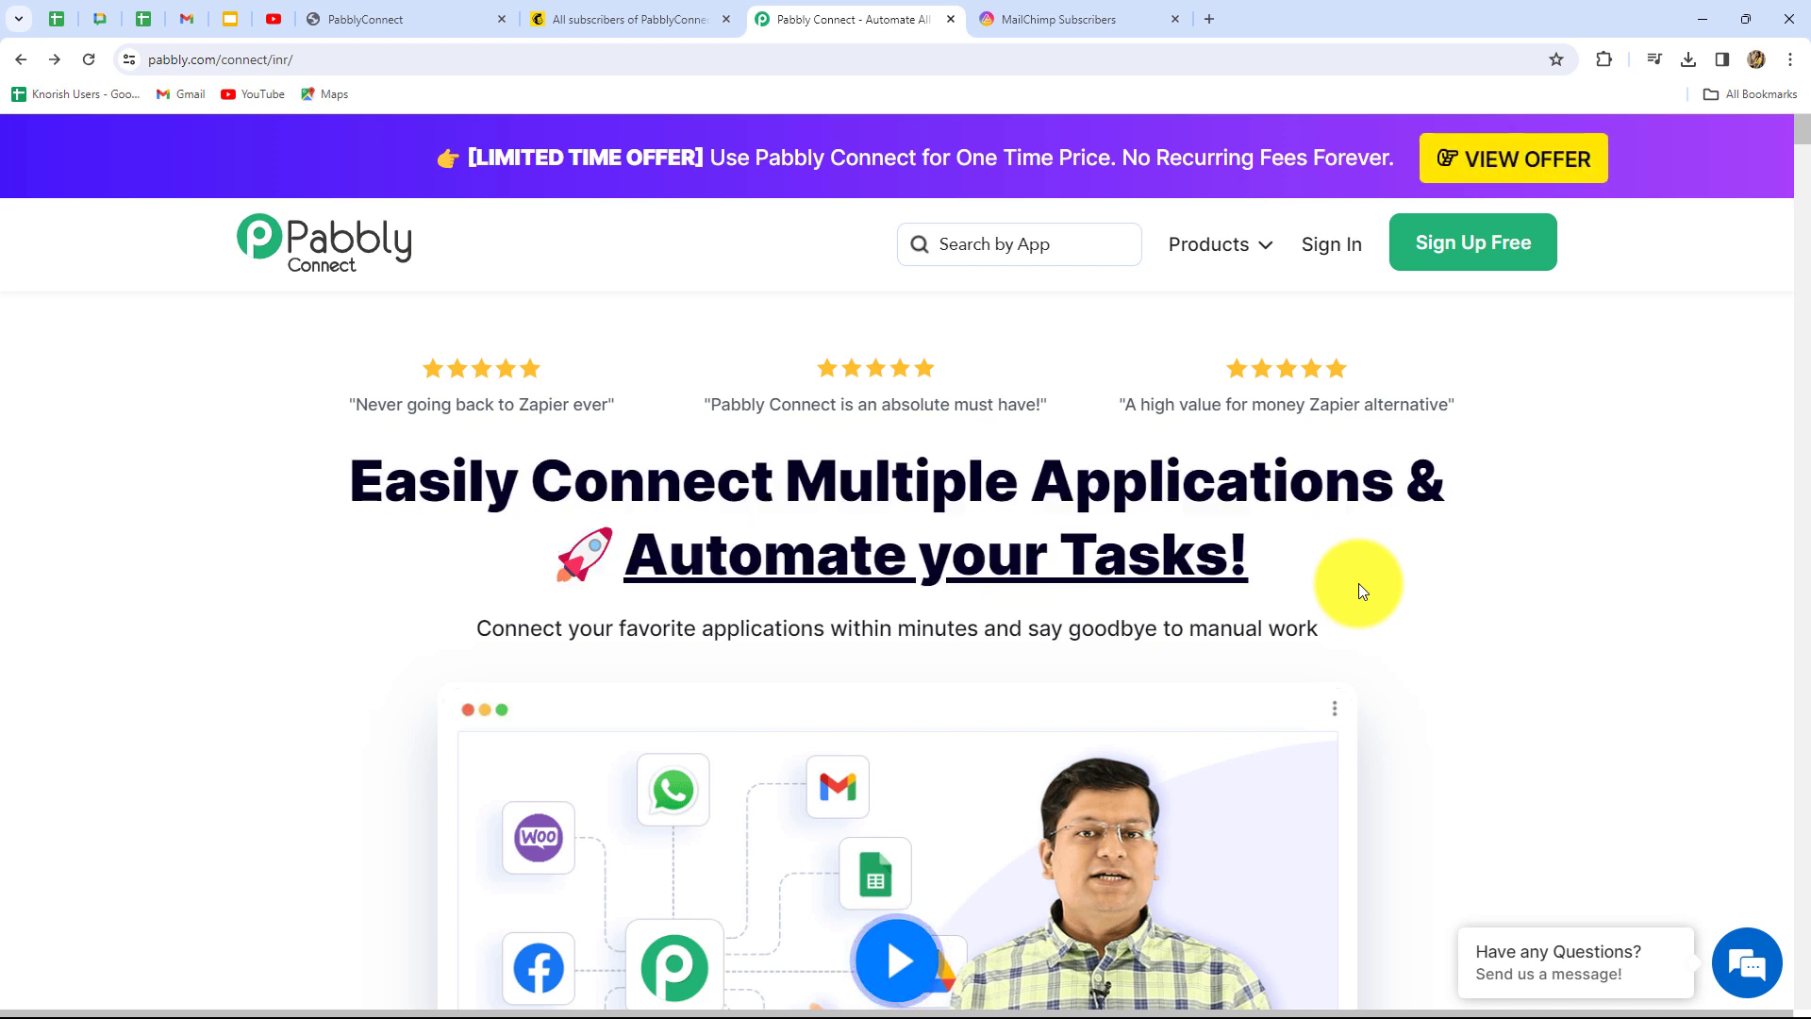
click(1305, 247)
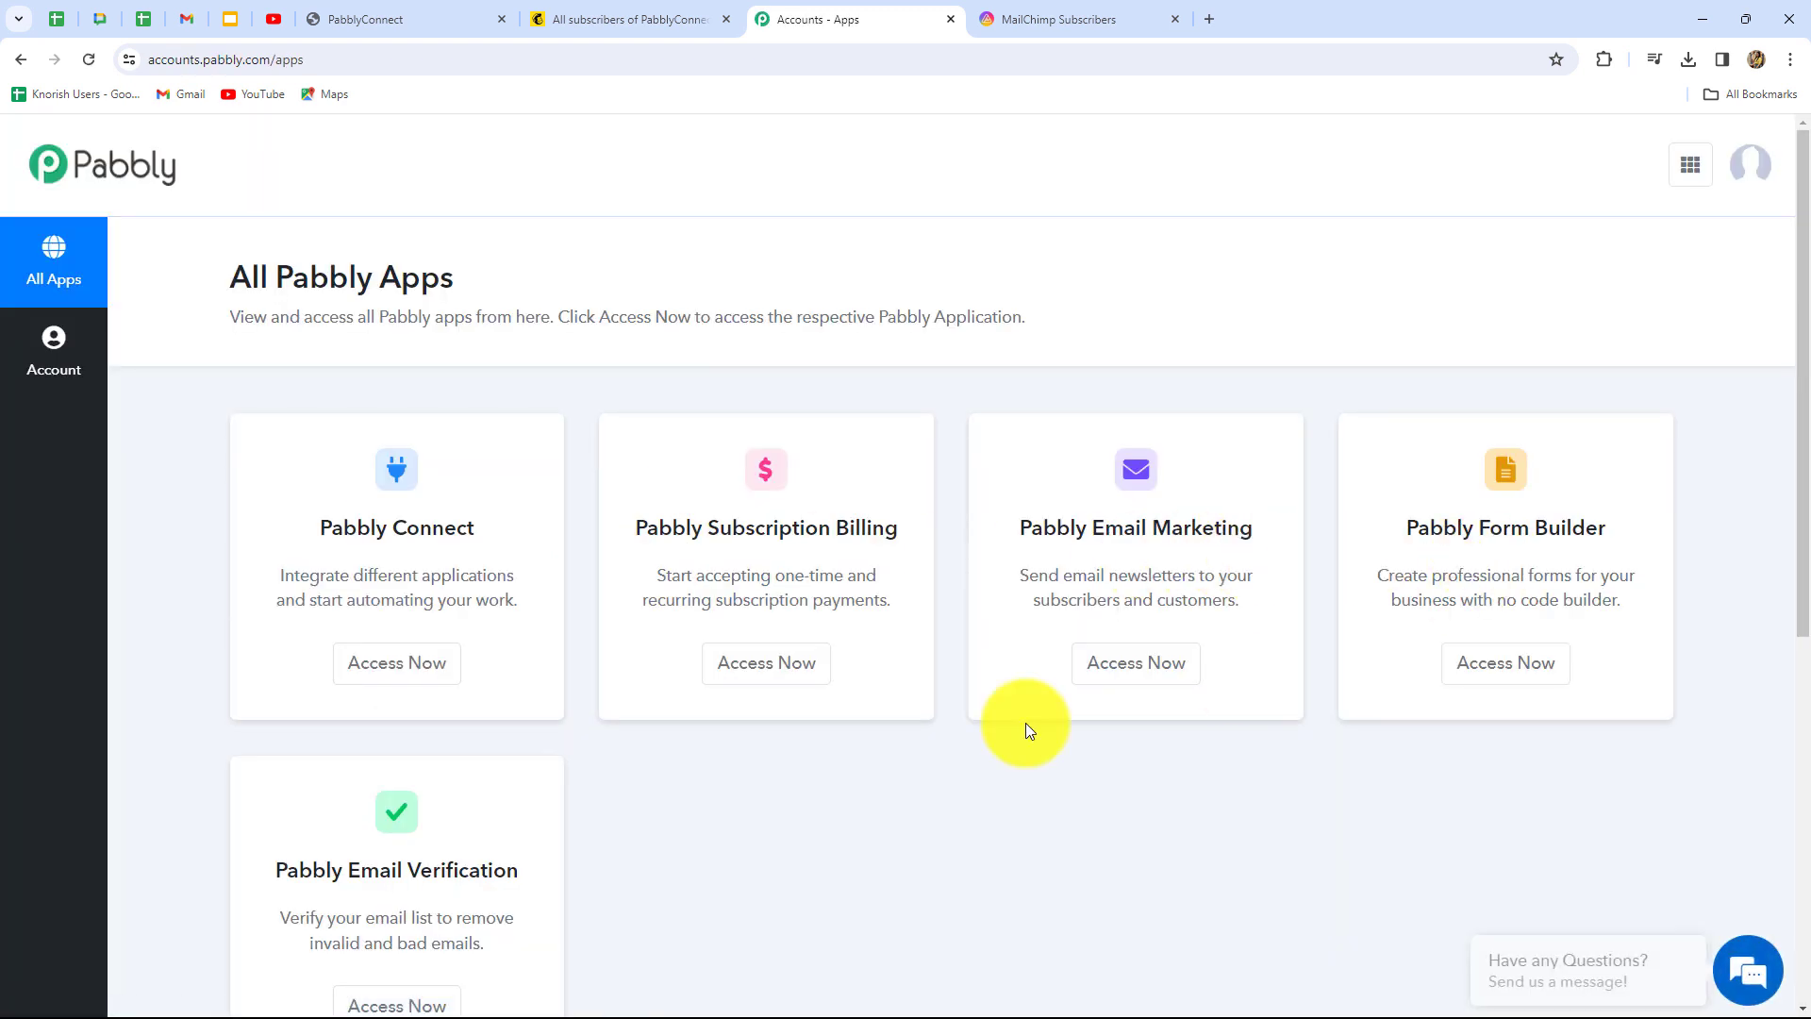
Launch Pabbly Connect from the All Pabbly Apps page
scroll(803, 859, down, 2)
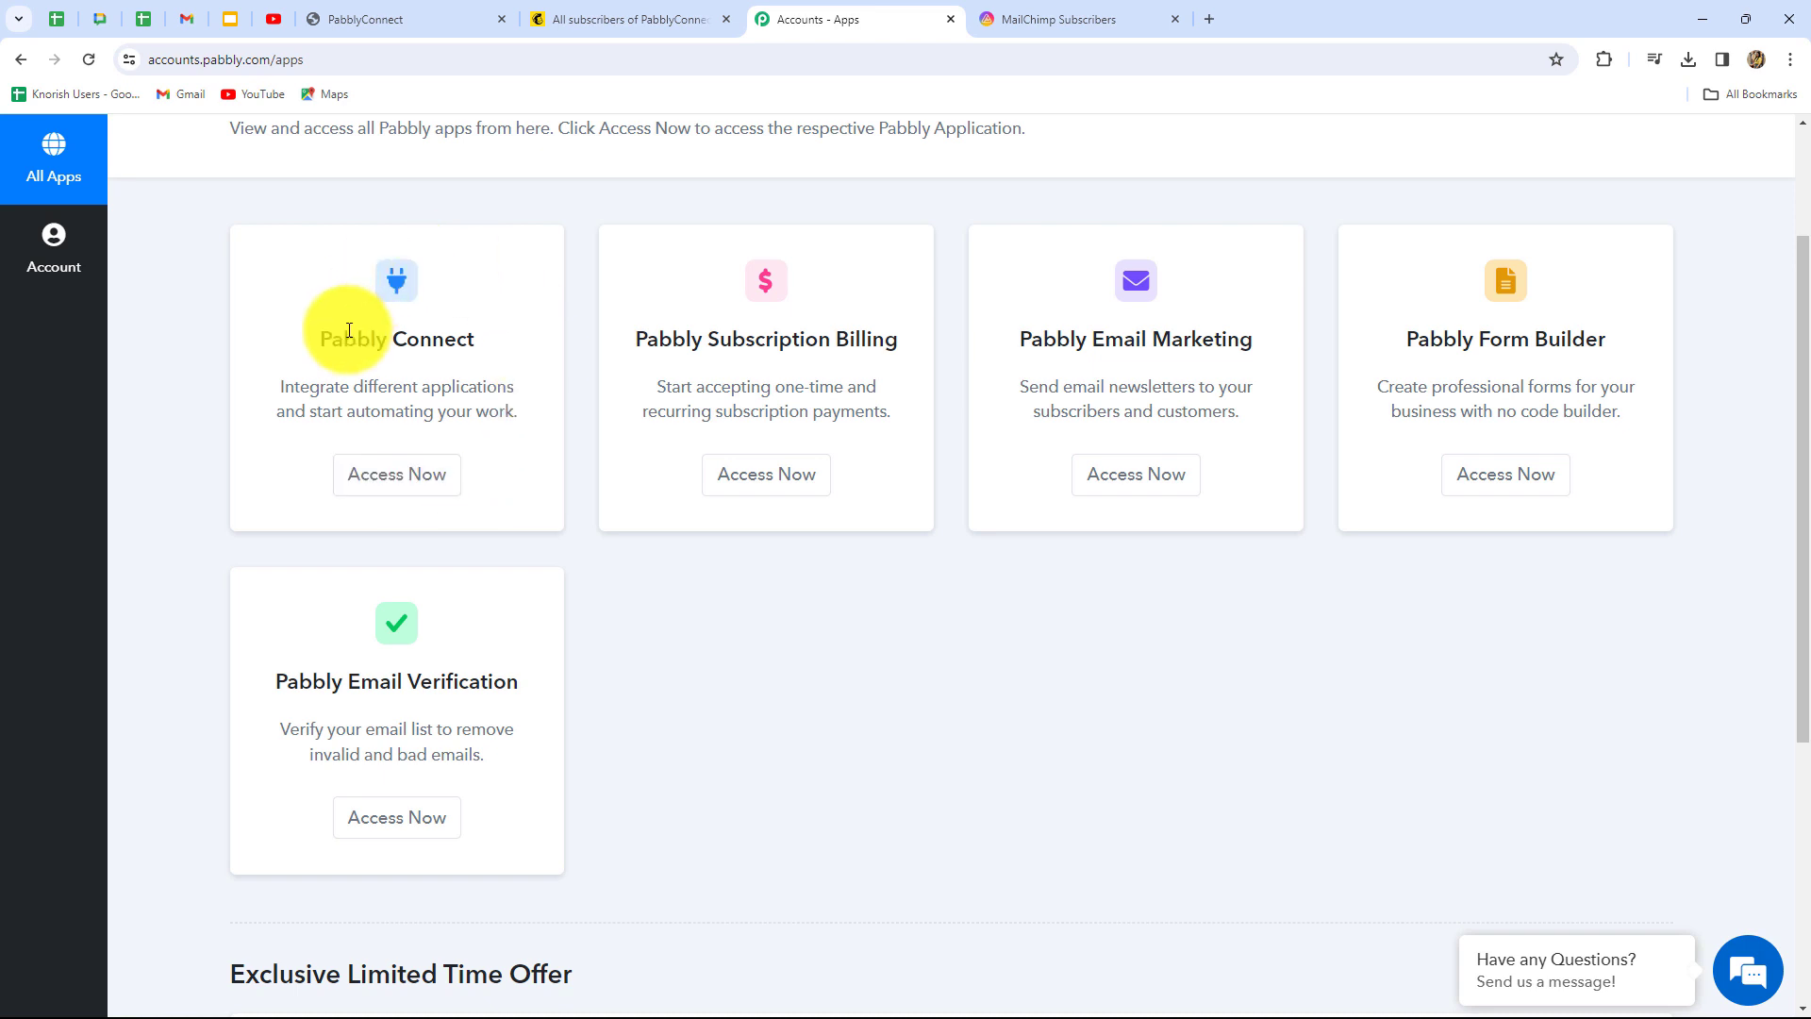
drag(320, 351, 433, 481)
click(433, 481)
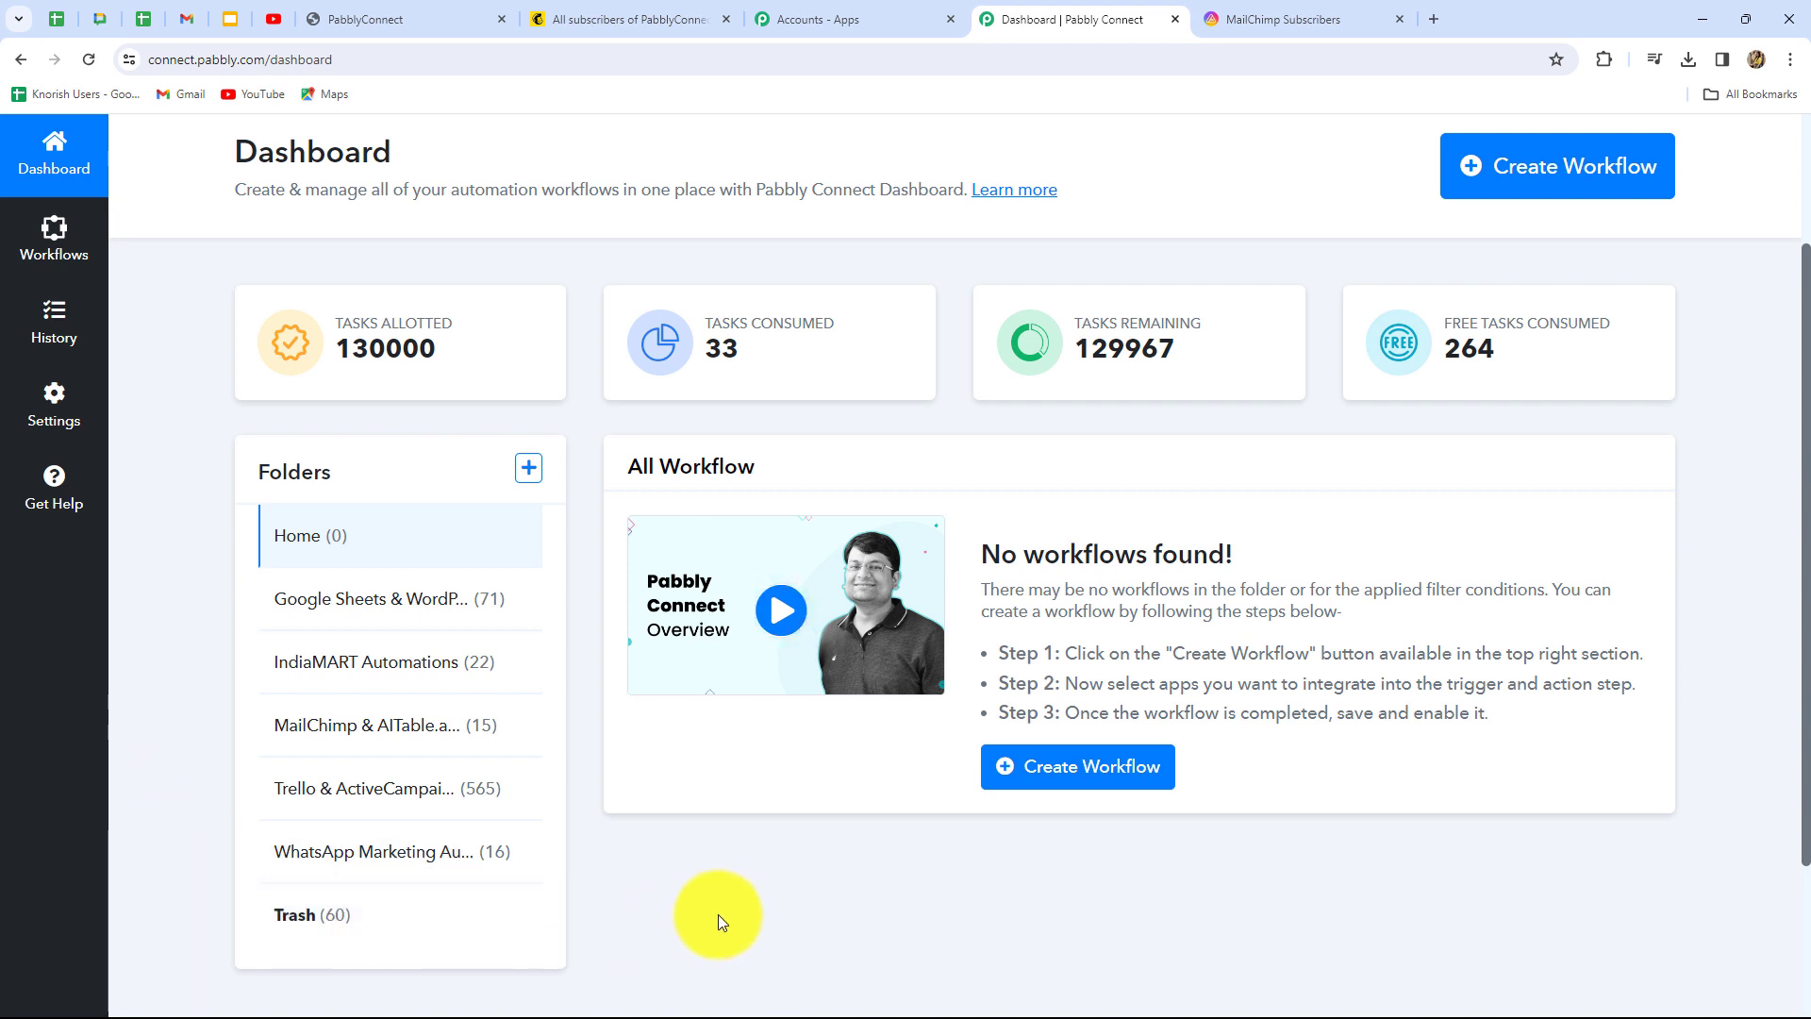
Create workflow 'Add New Mailchimp Subscribers to AITable.ai' in the 'MailChimp & AITable.ai Automations' folder
scroll(717, 913, up, 2)
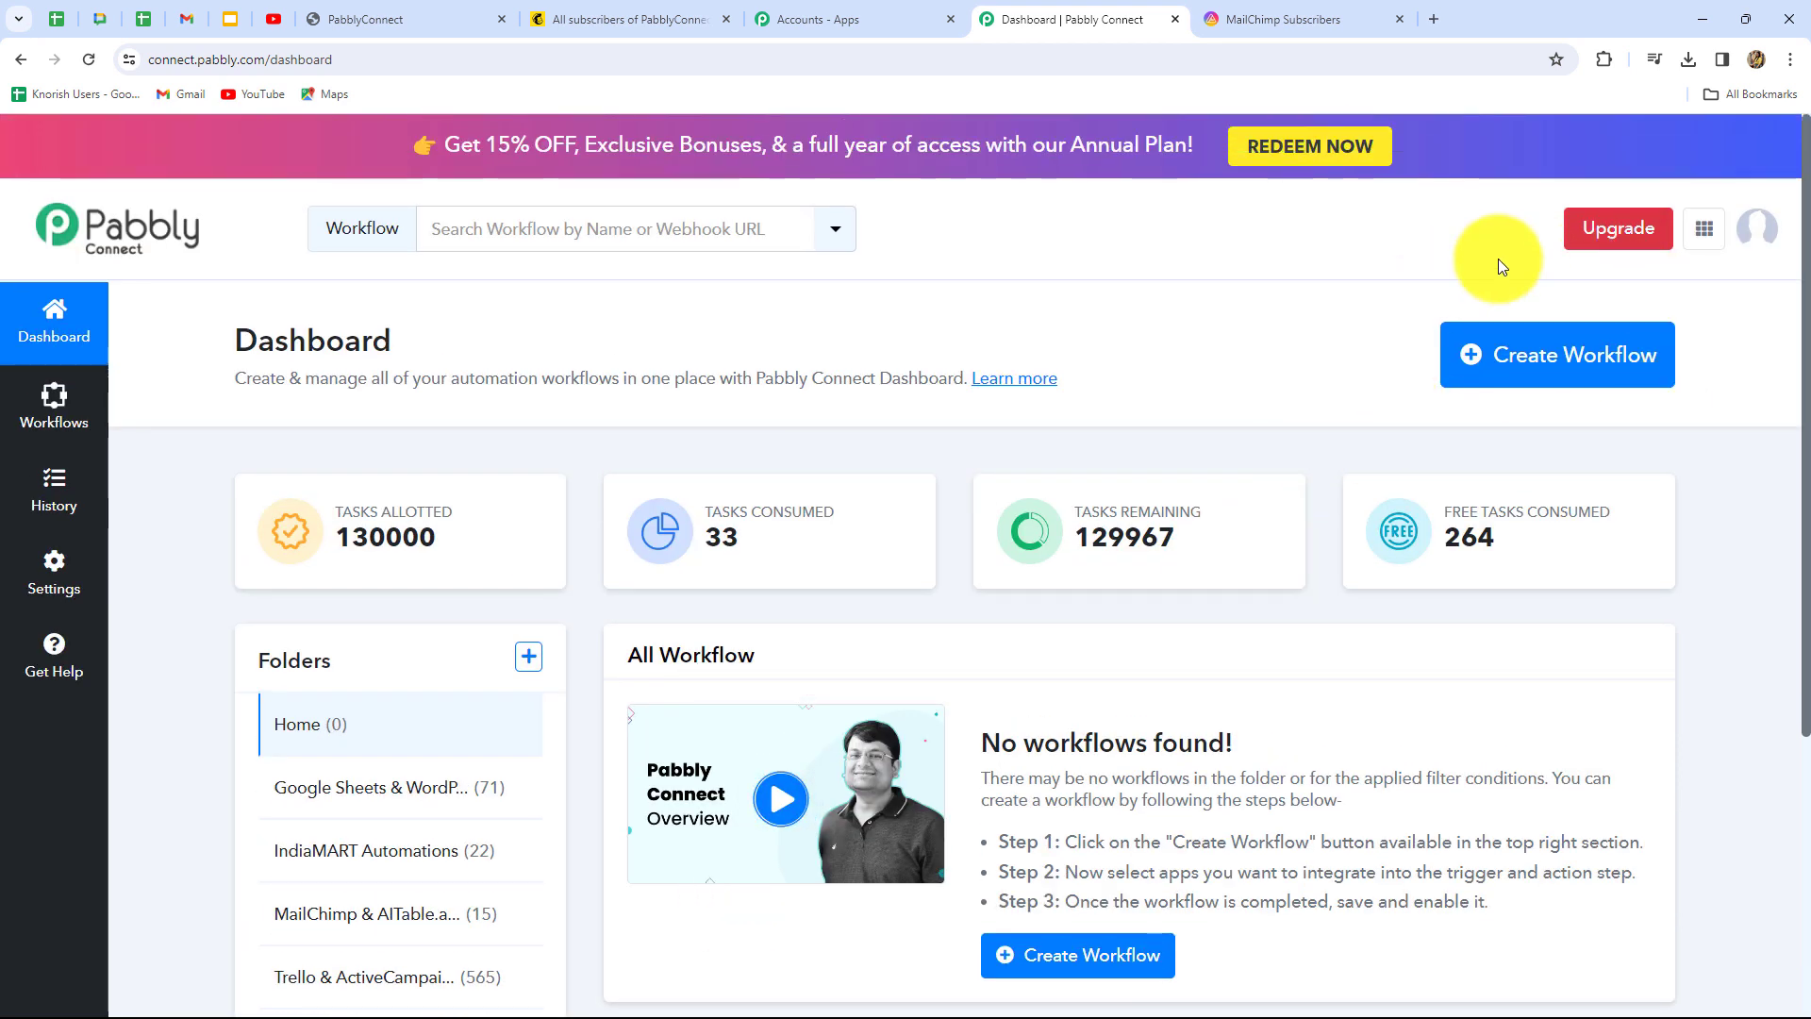
click(1592, 377)
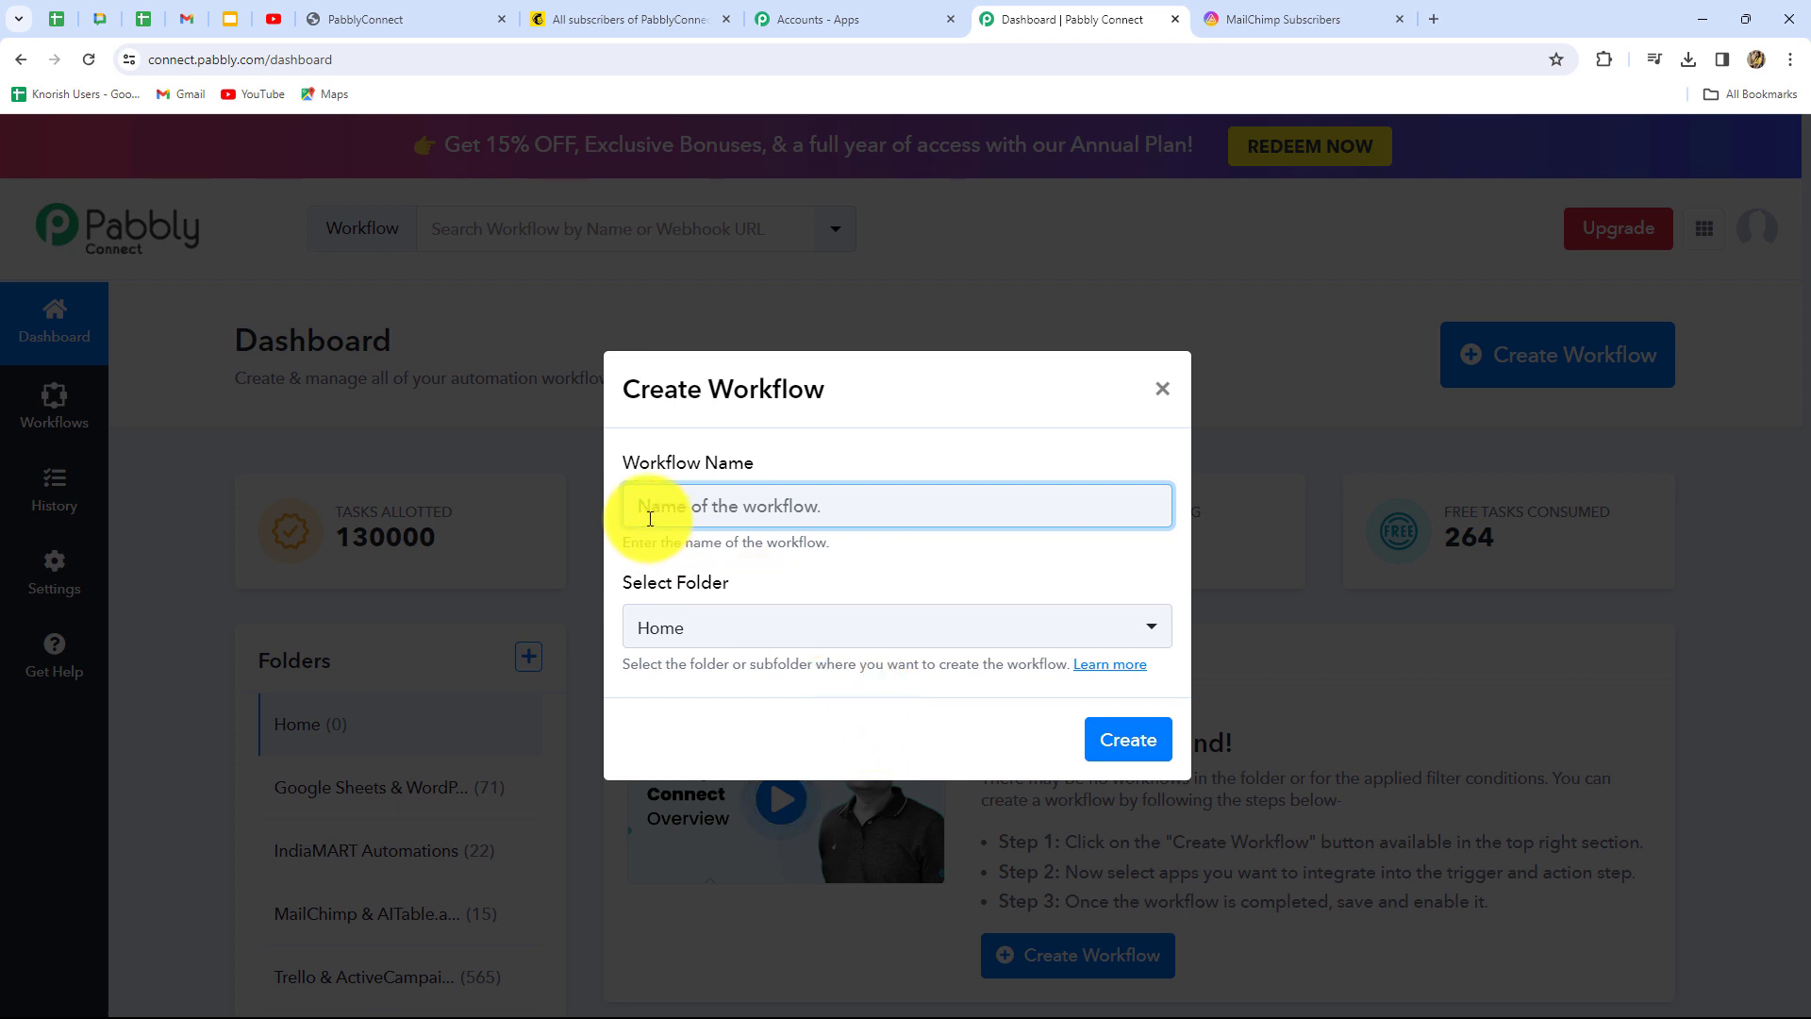
text(Add New Mailchimp Subscribers to AITable.ai)
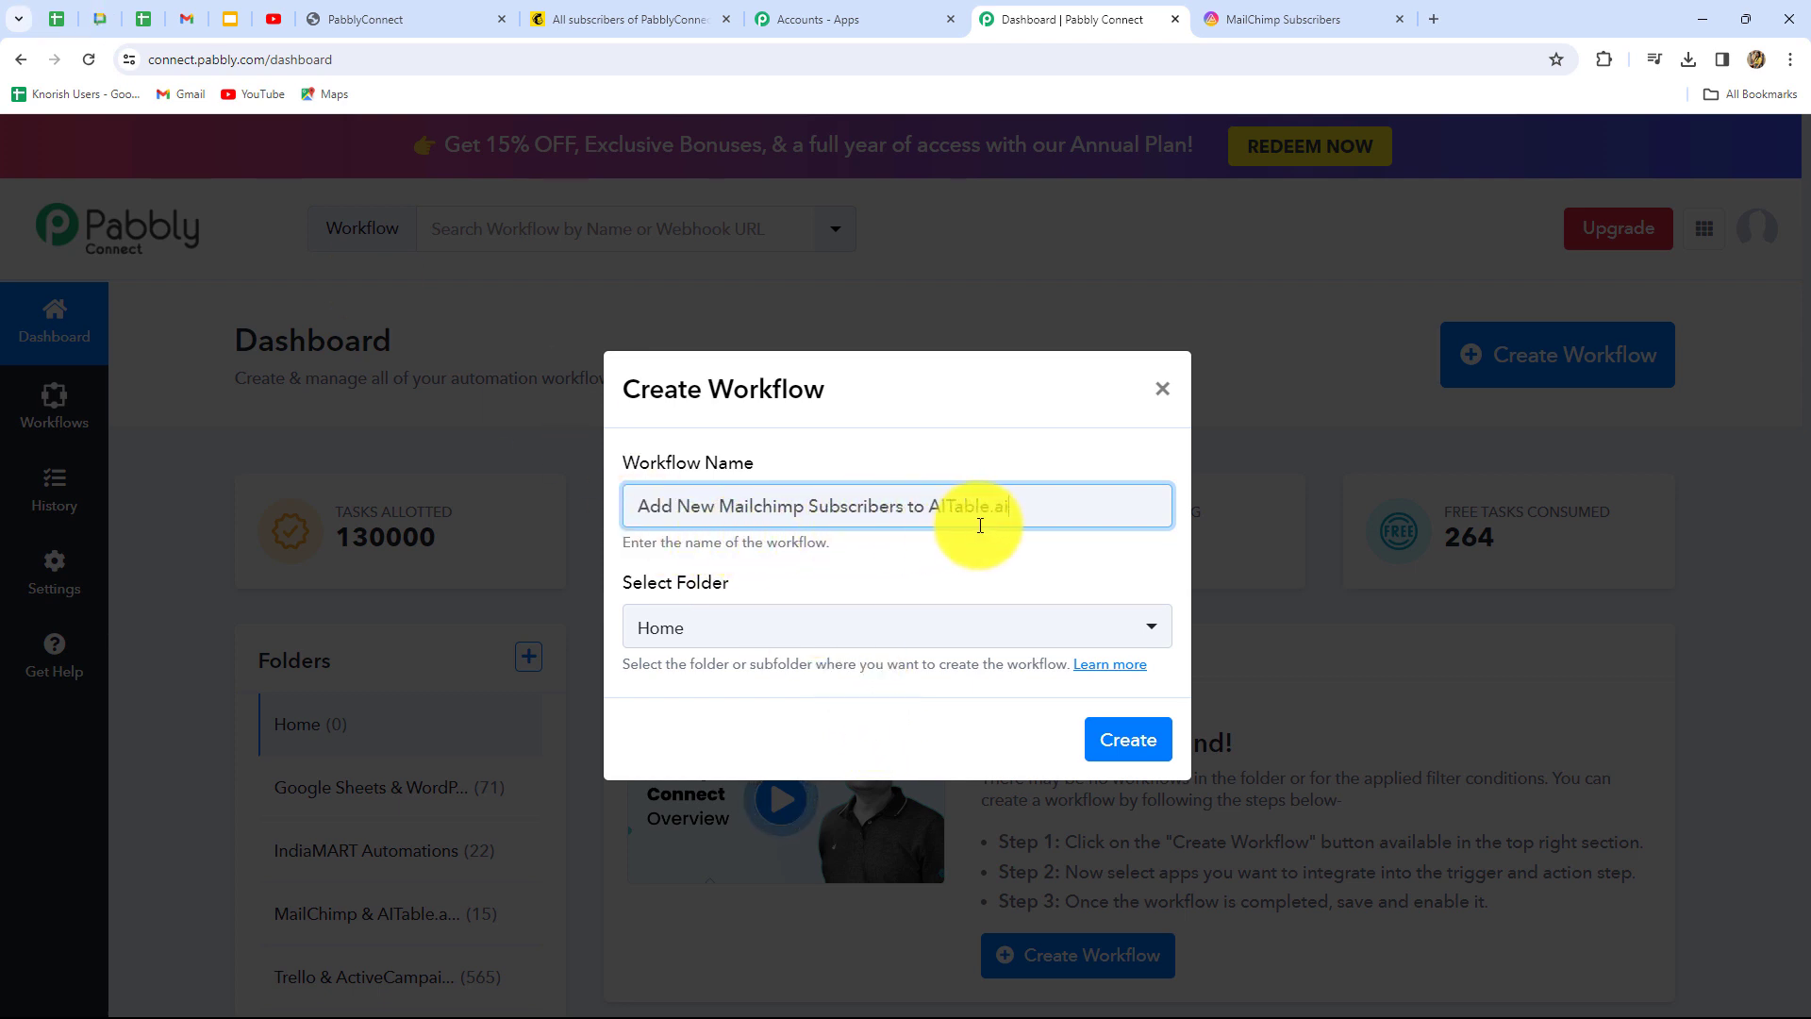
click(918, 637)
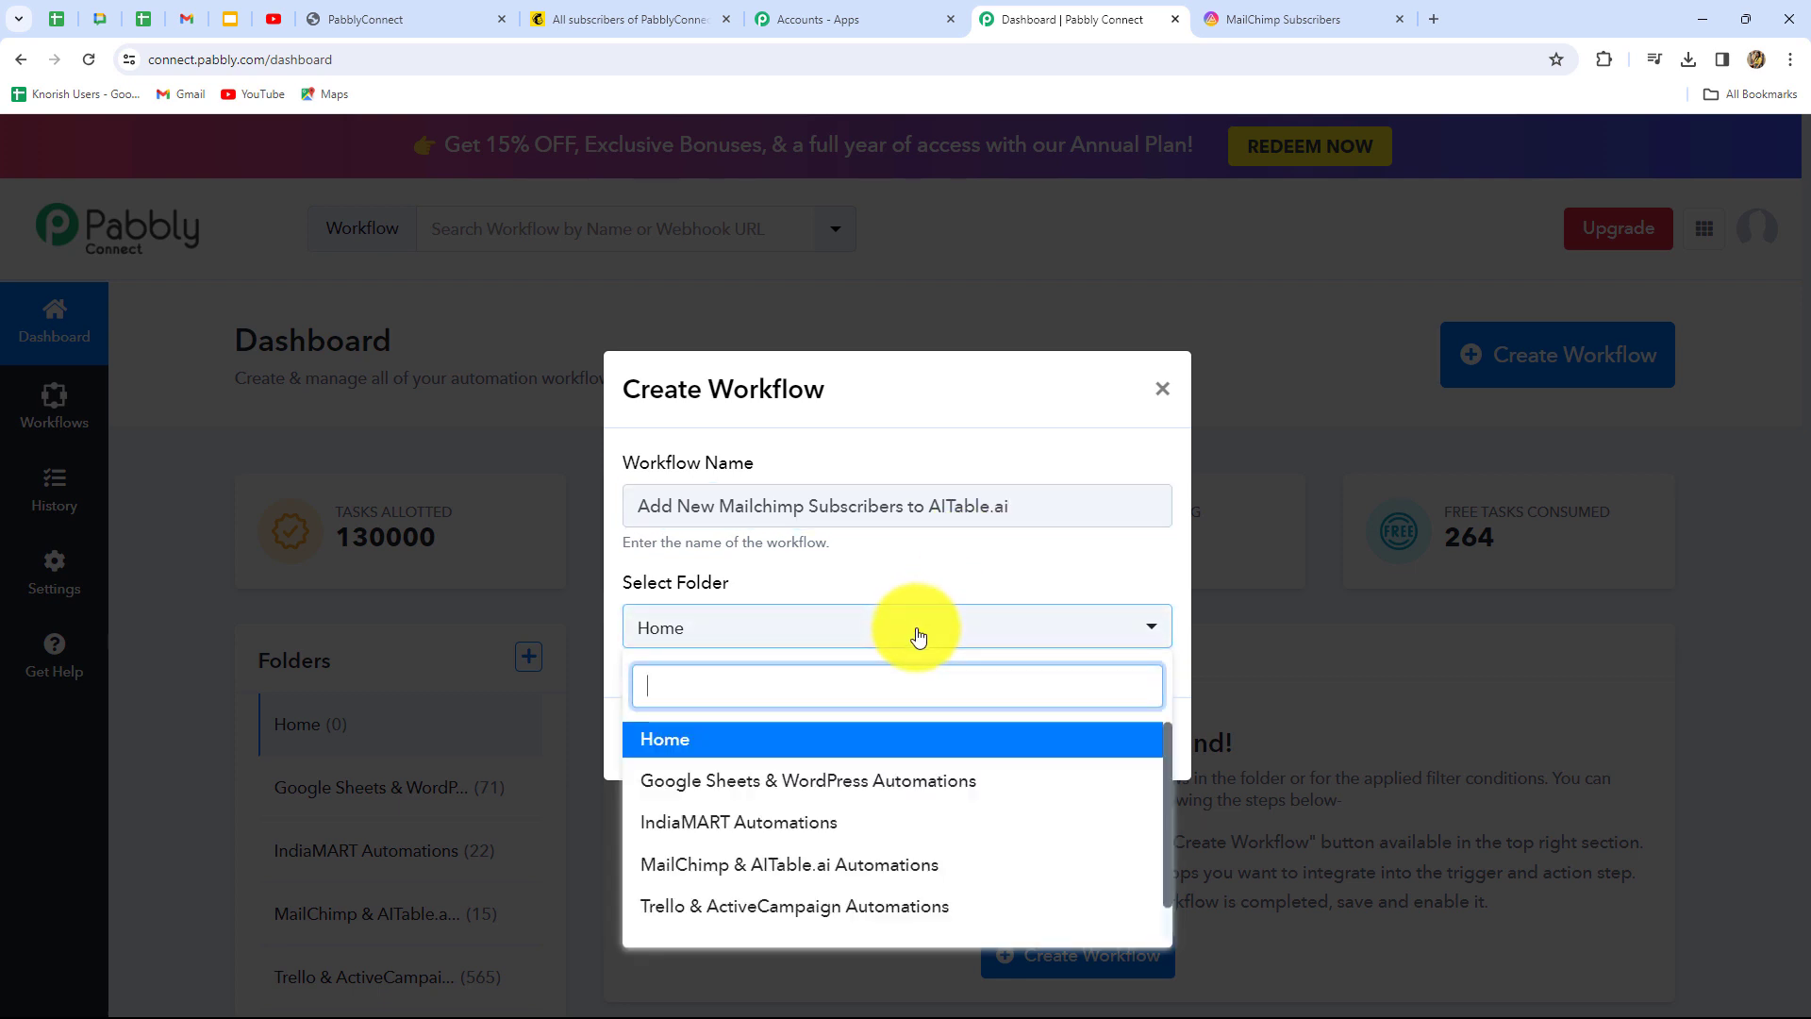
click(675, 875)
click(1130, 745)
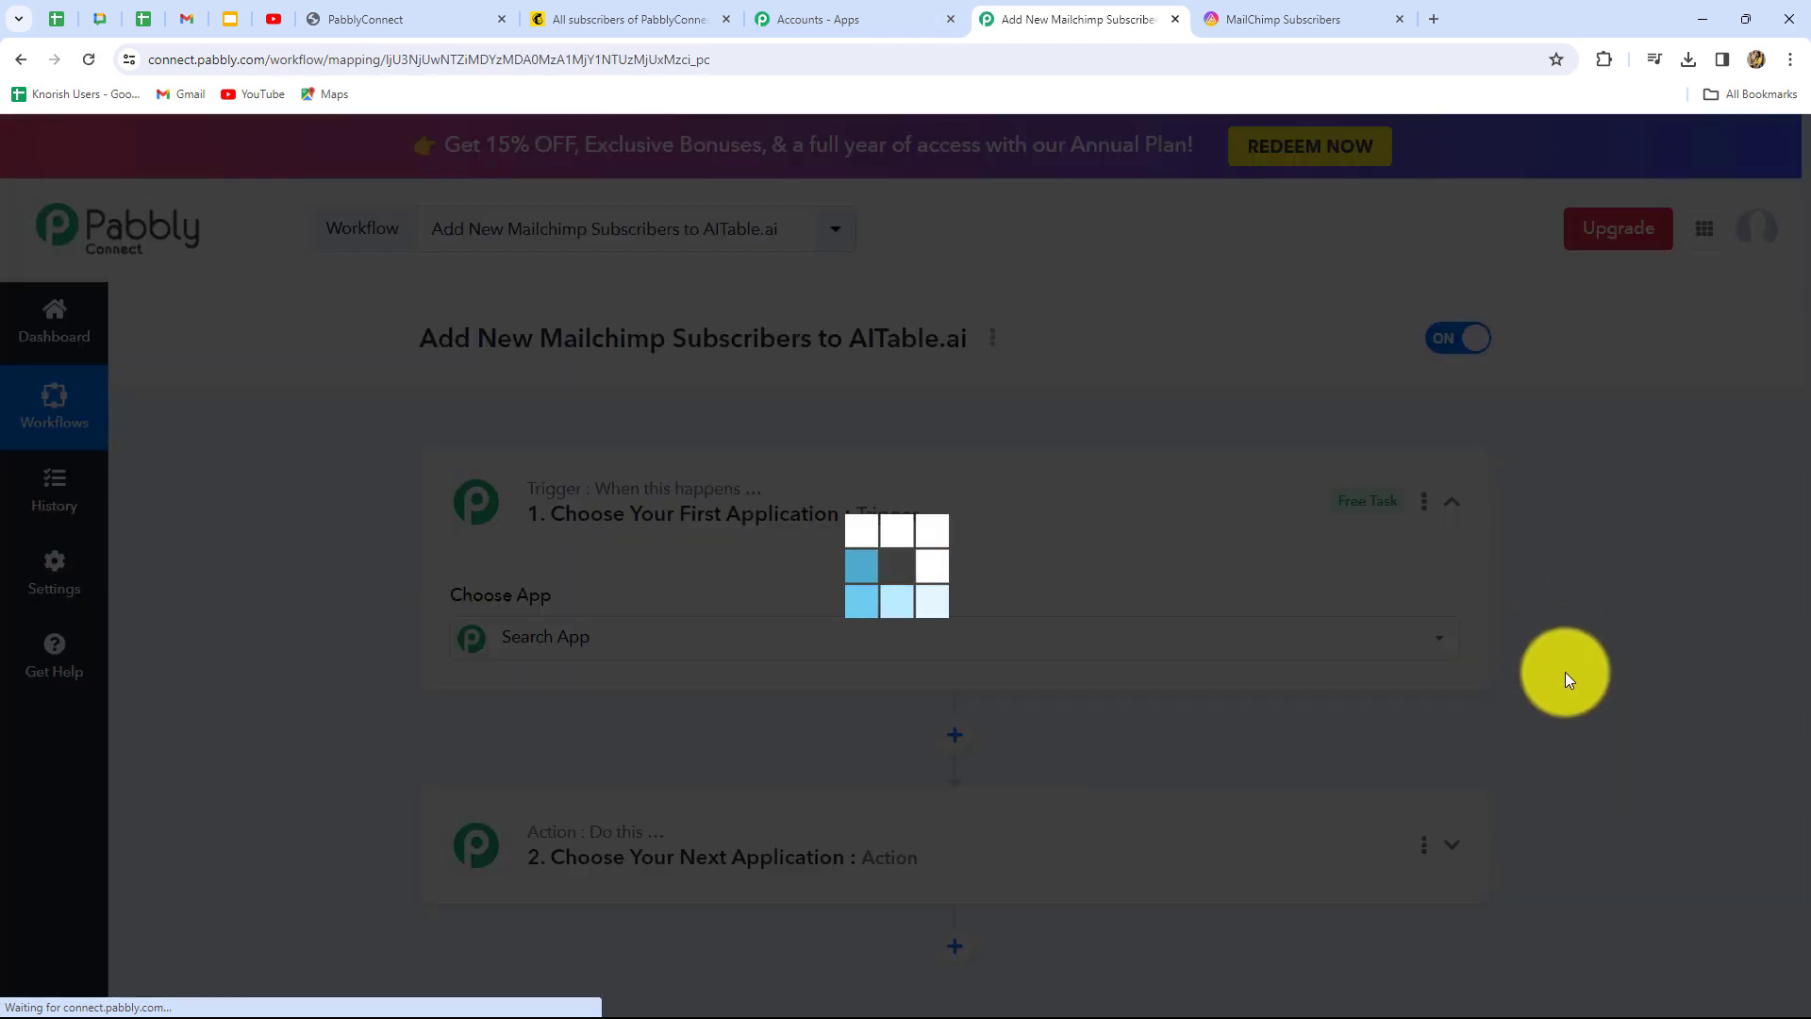
Search 'Mail' in the trigger's Choose App field and select Mailchimp as the trigger app
scroll(1650, 668, down, 3)
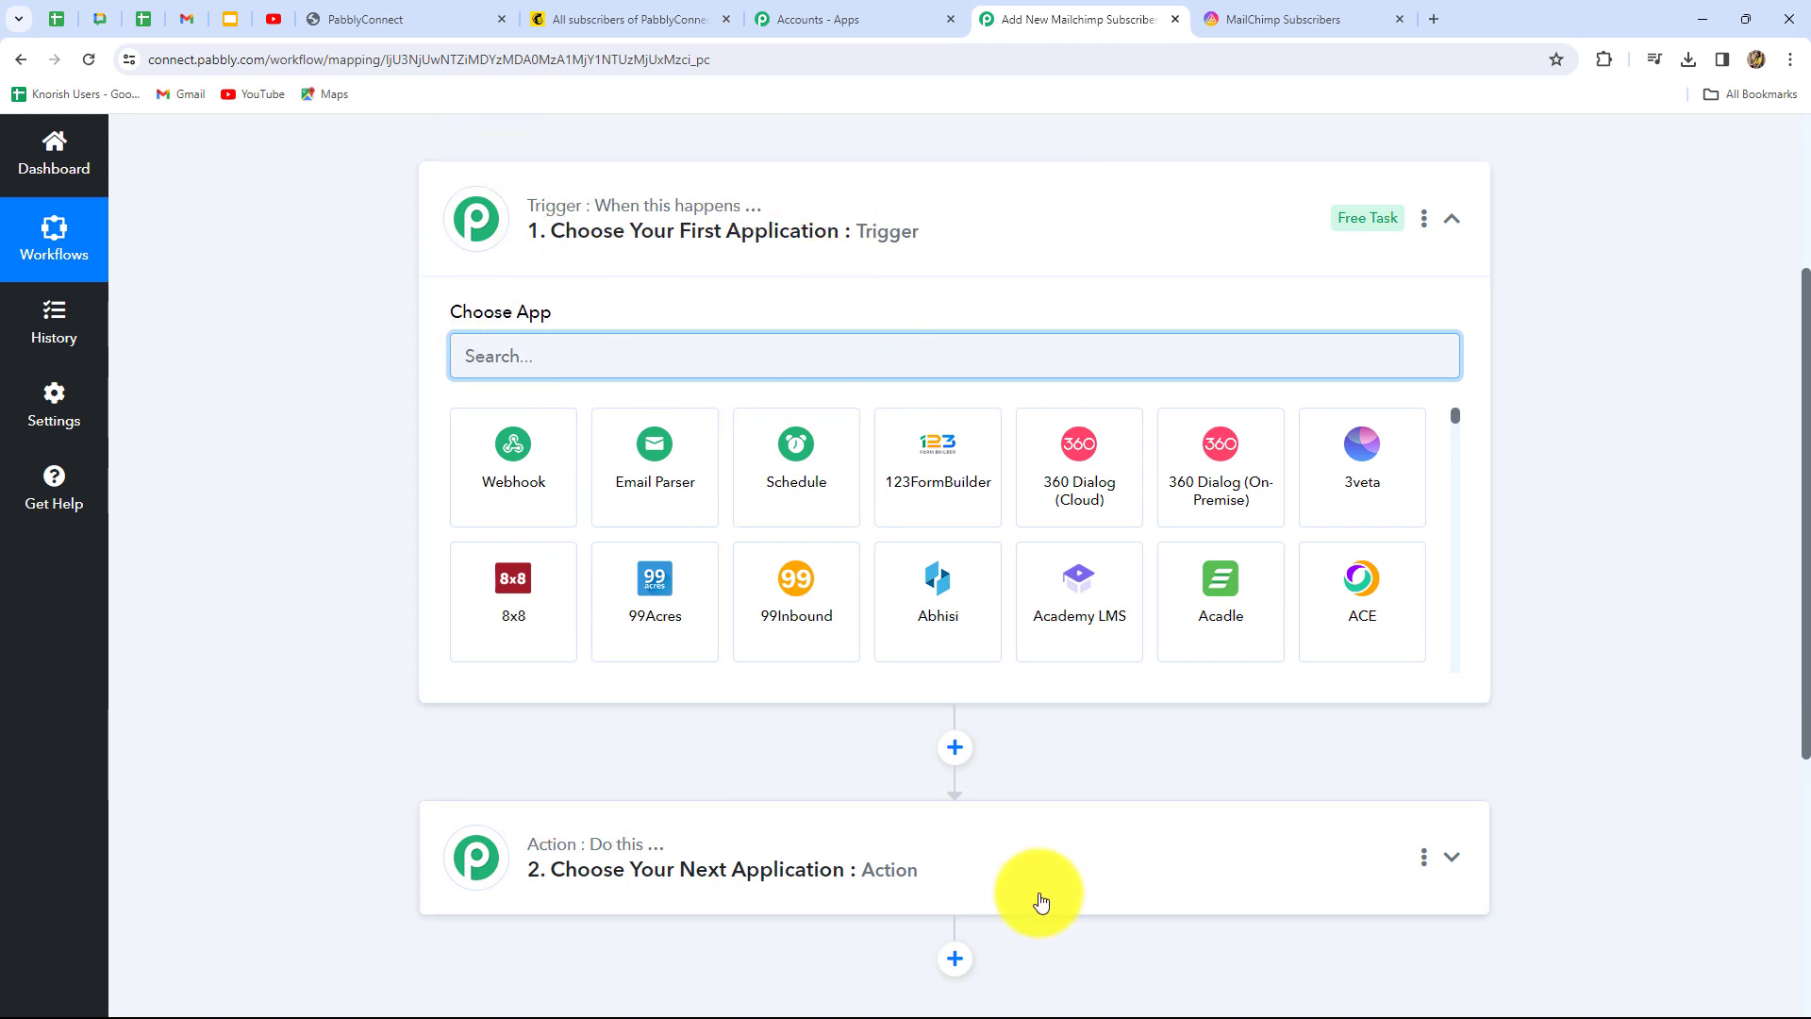
scroll(1100, 869, down, 2)
scroll(1100, 868, up, 1)
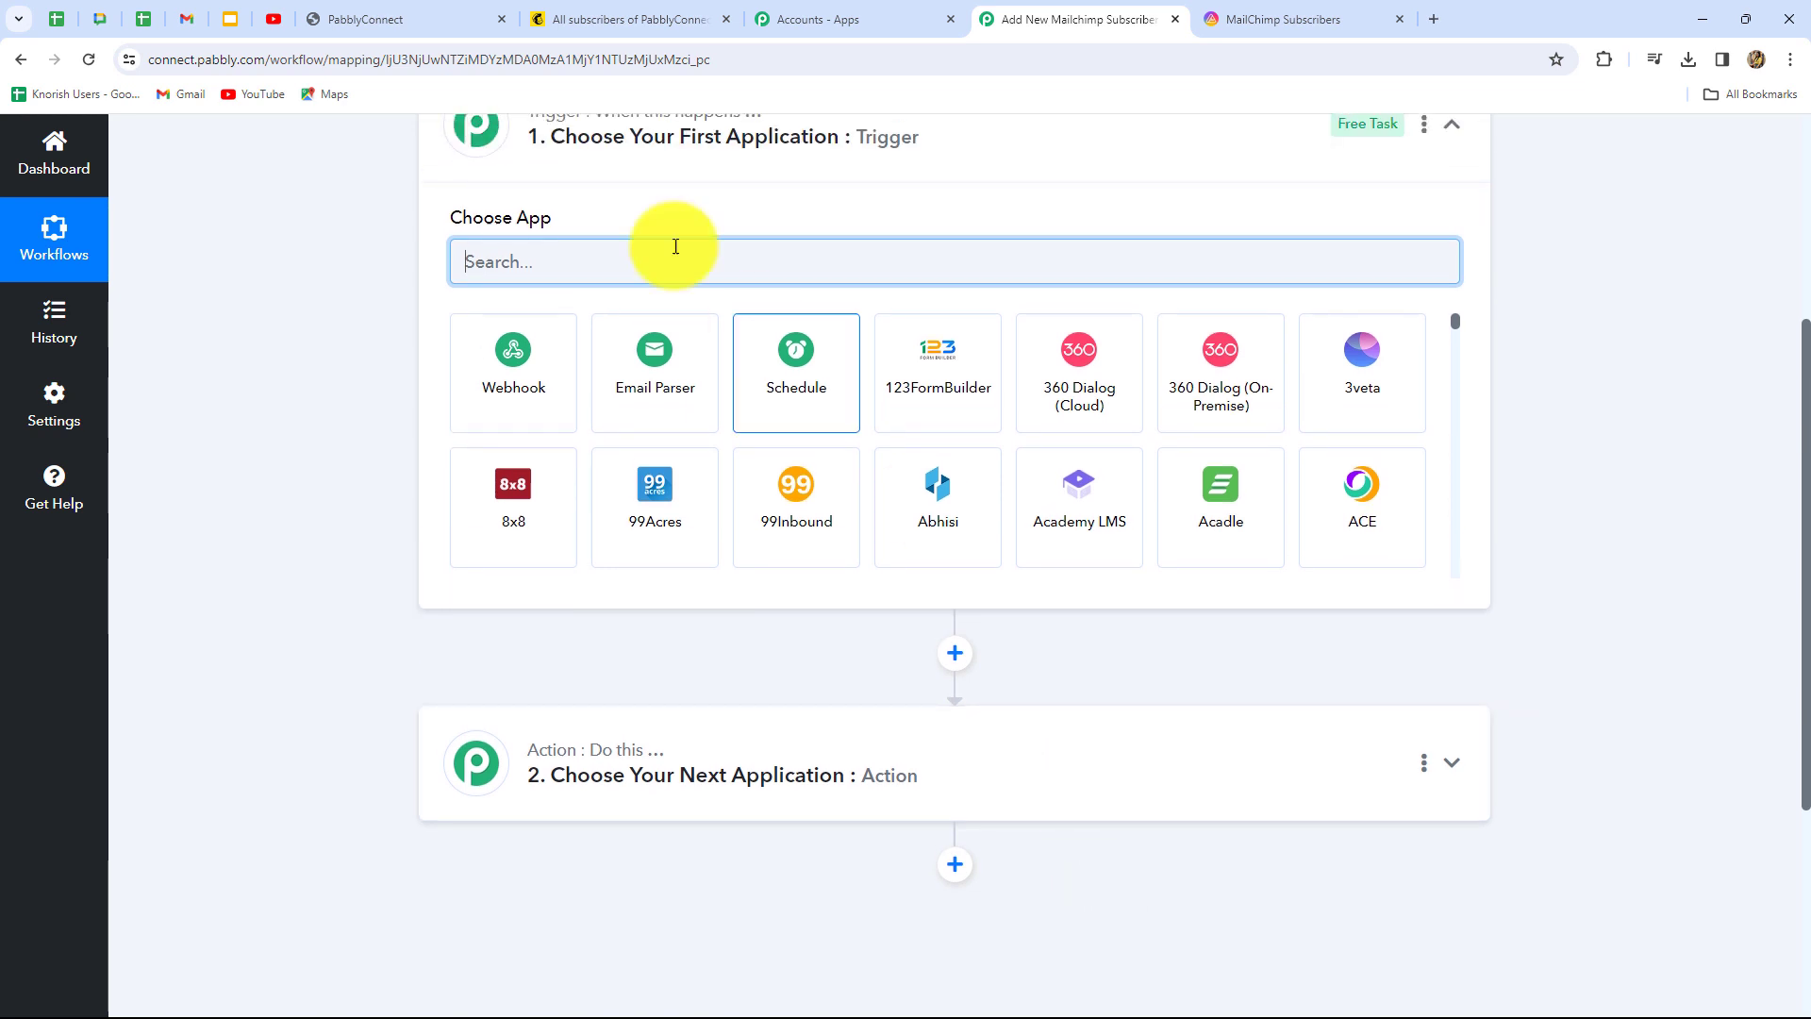
scroll(858, 415, up, 2)
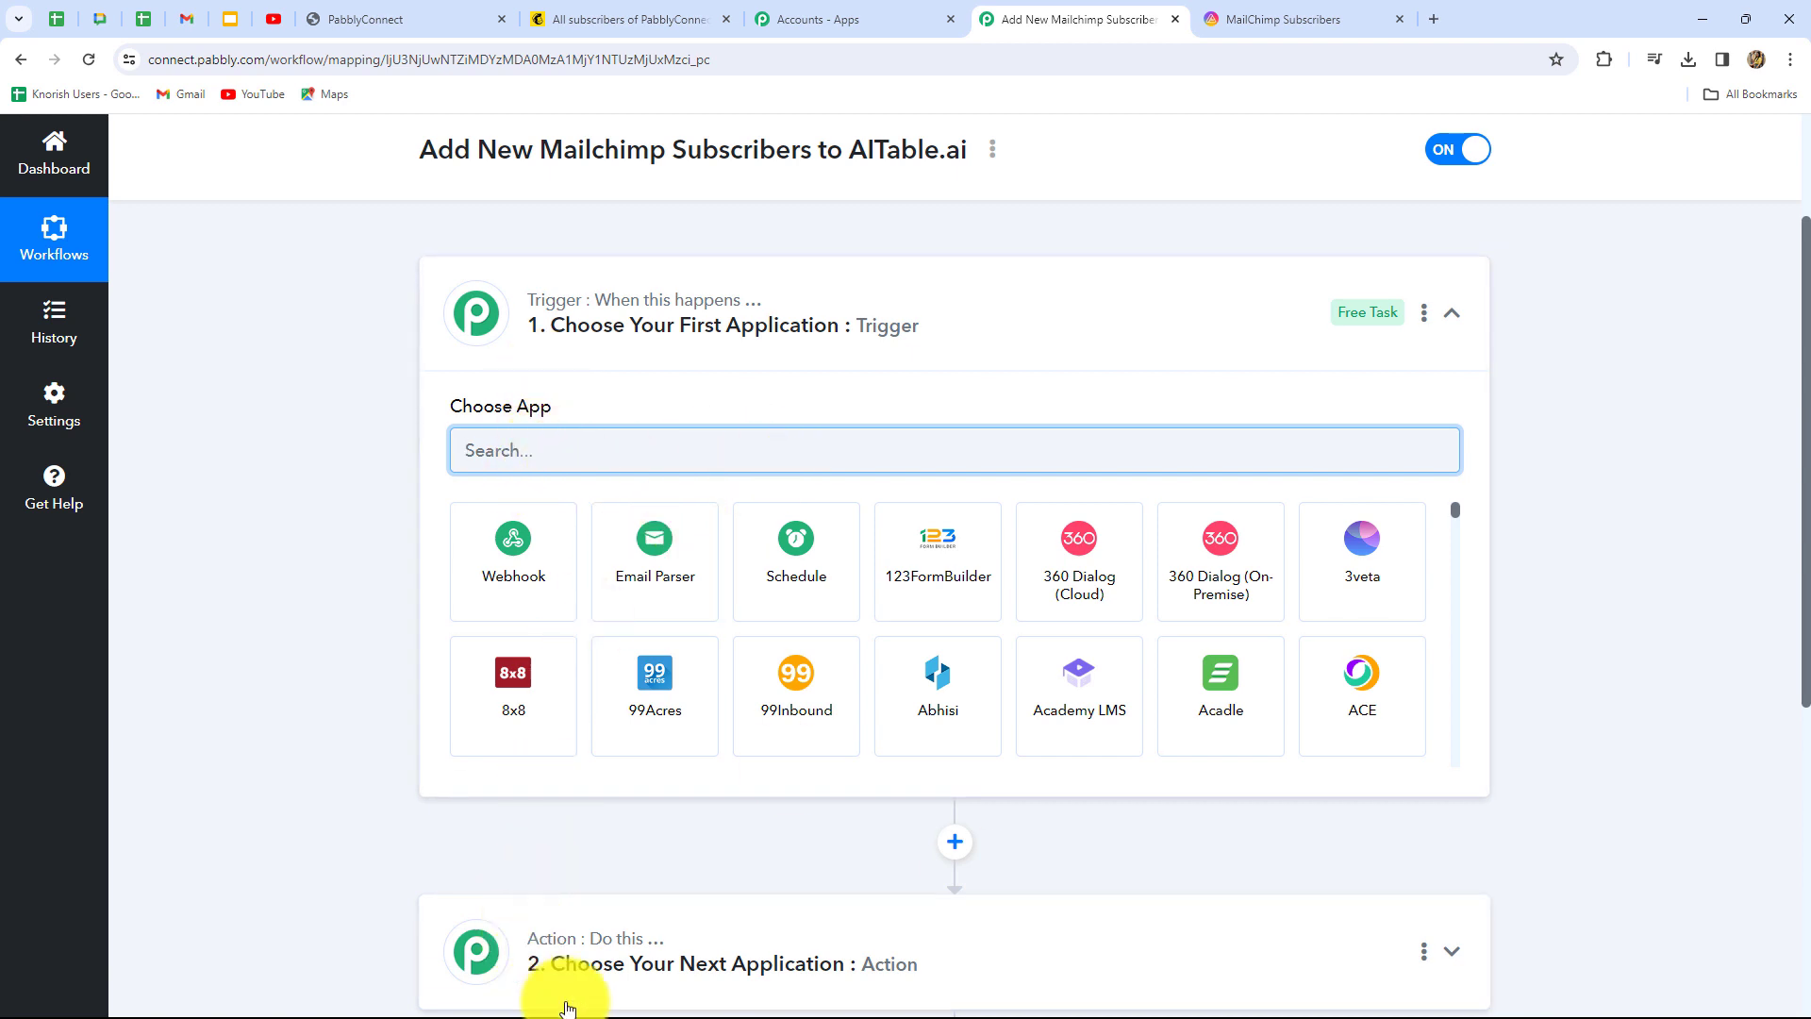
scroll(924, 981, down, 1)
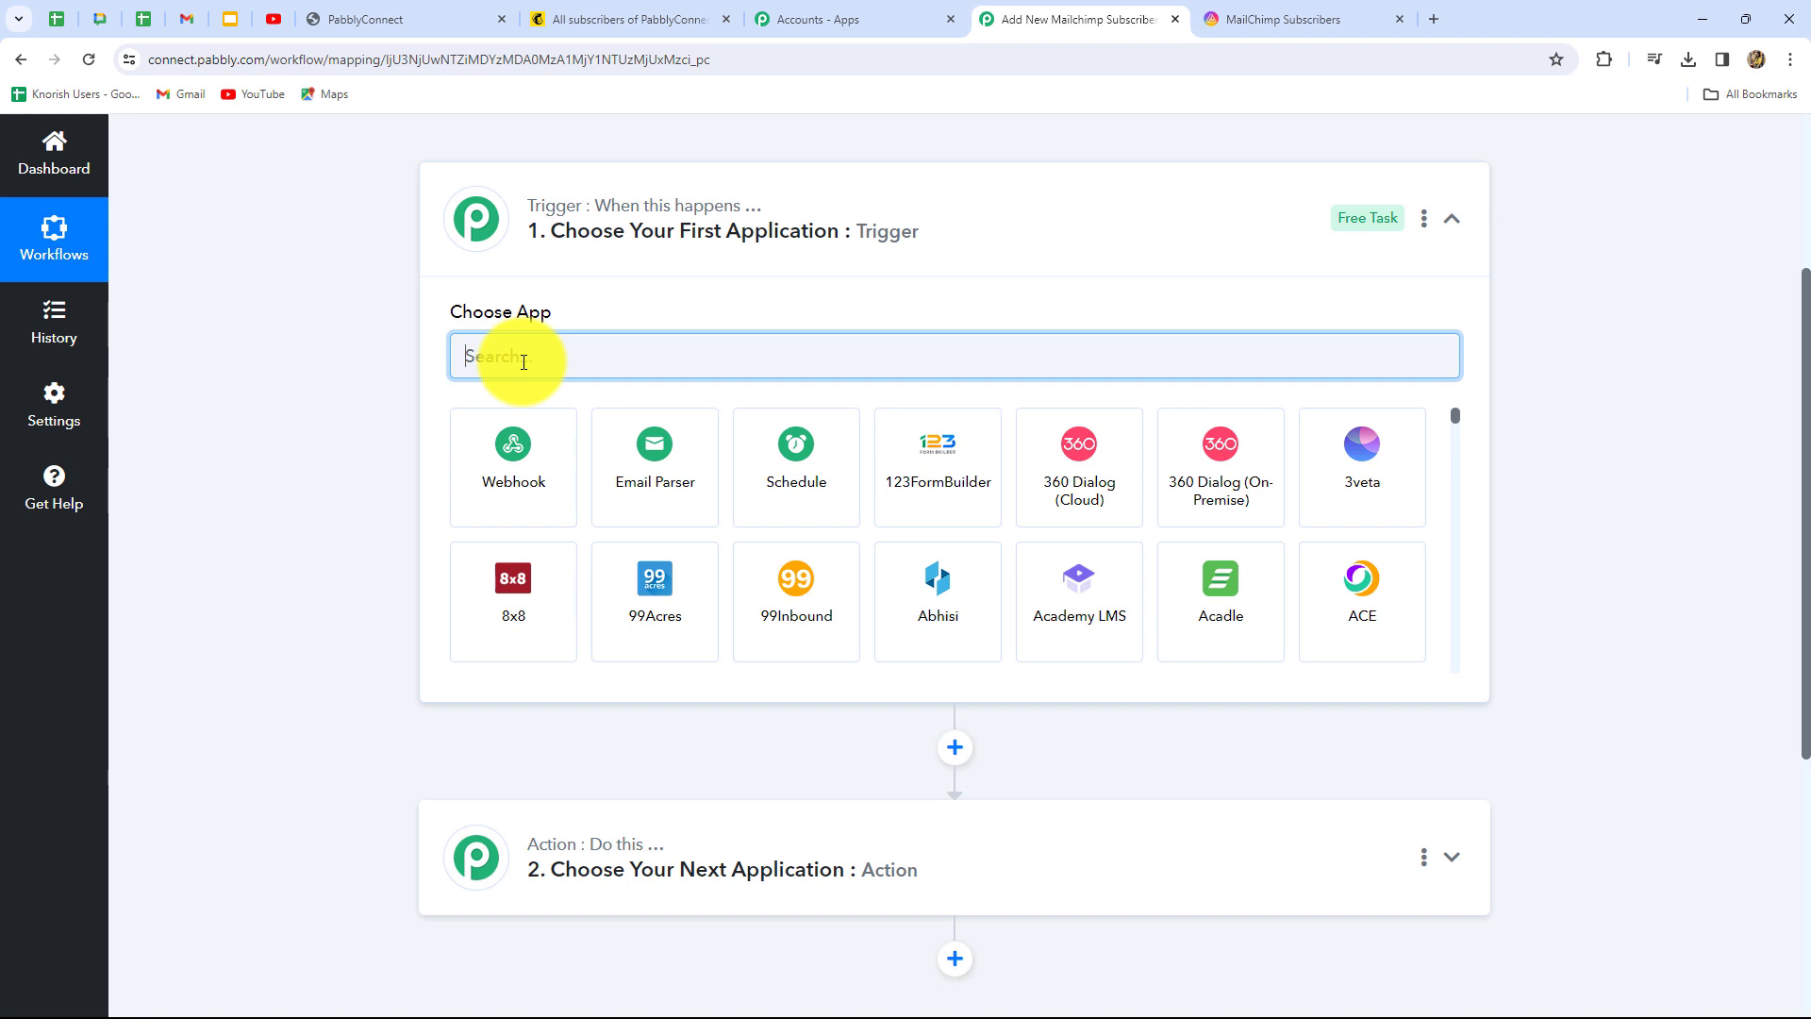
key(Caps_Lock)
text(Mai)
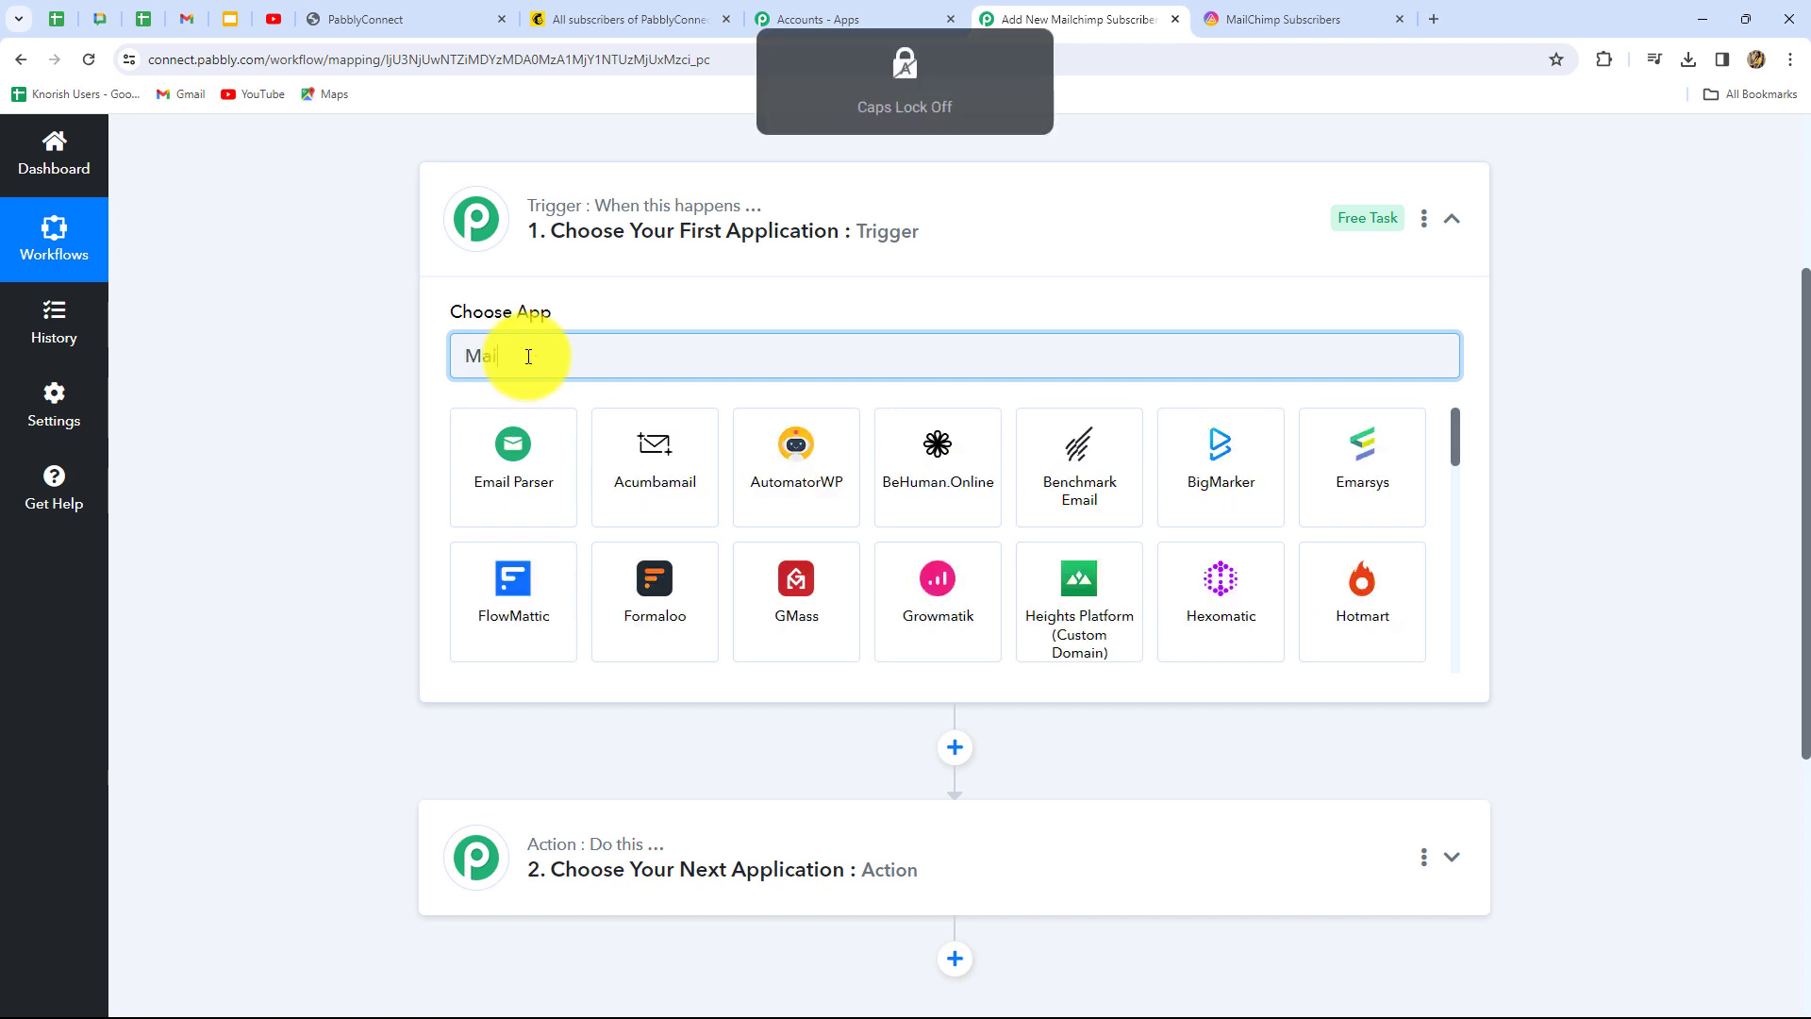
key(Caps_Lock)
text(ail)
click(1086, 486)
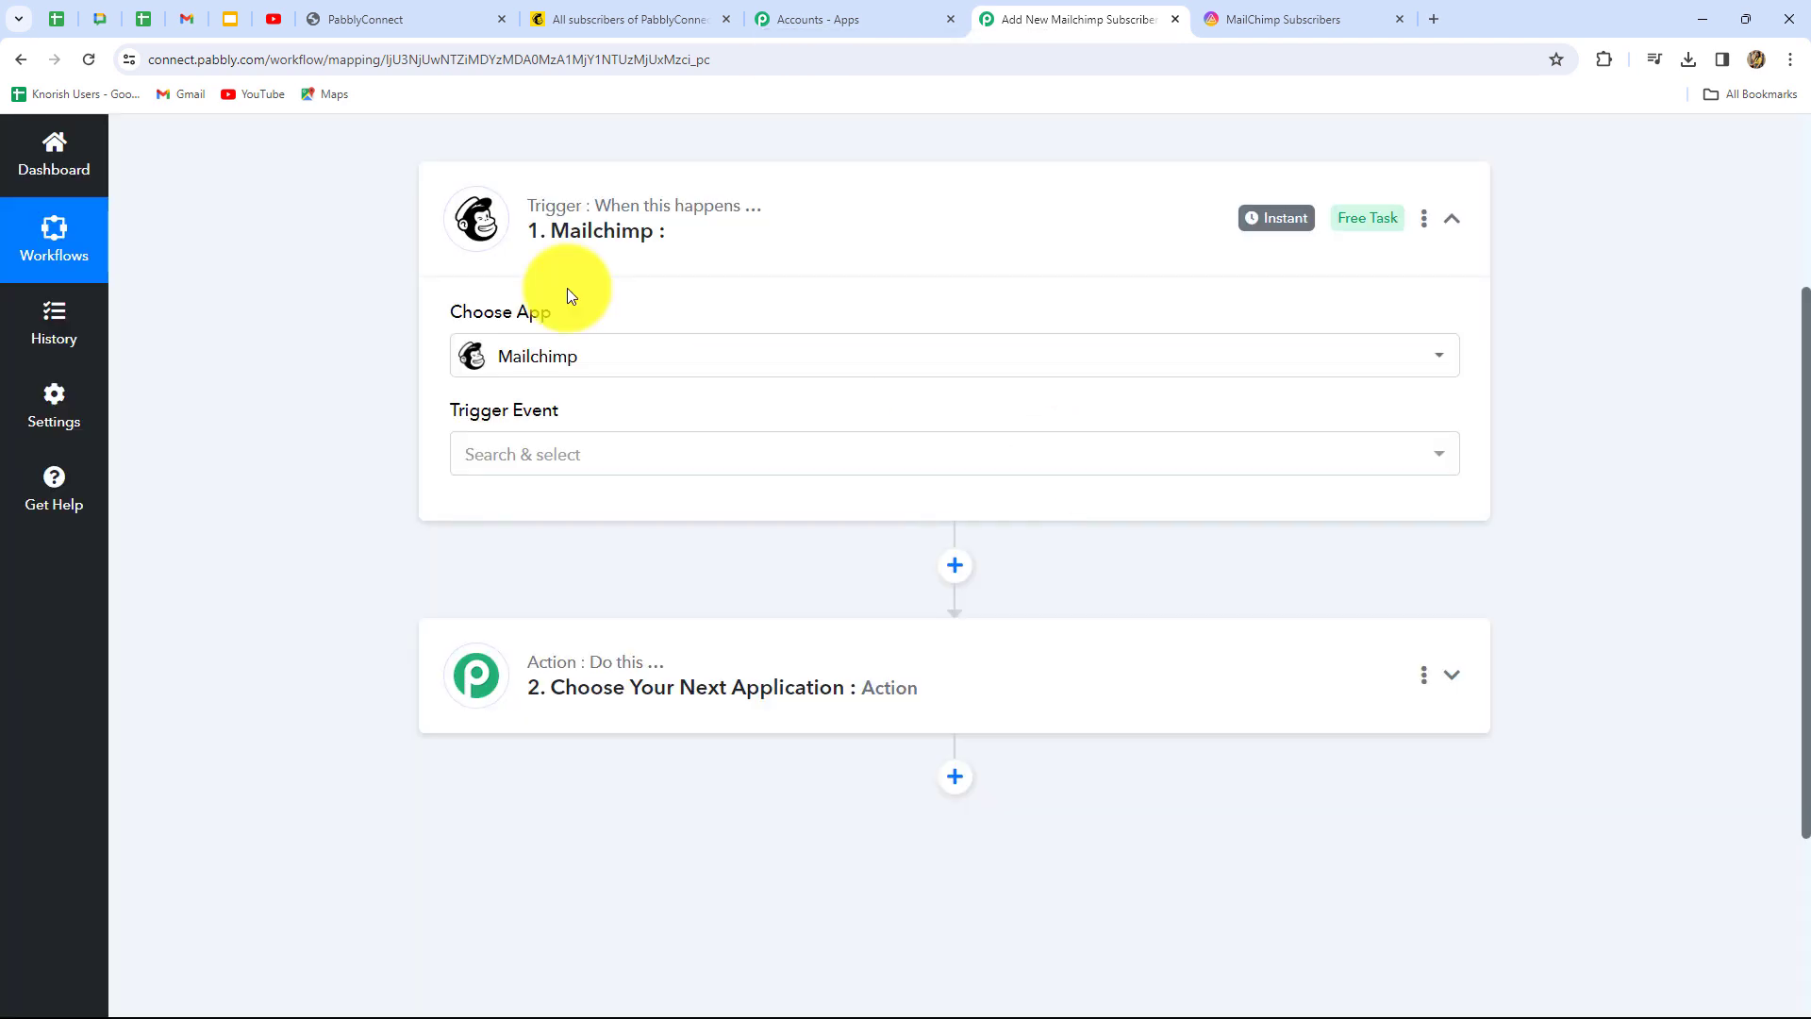
click(566, 452)
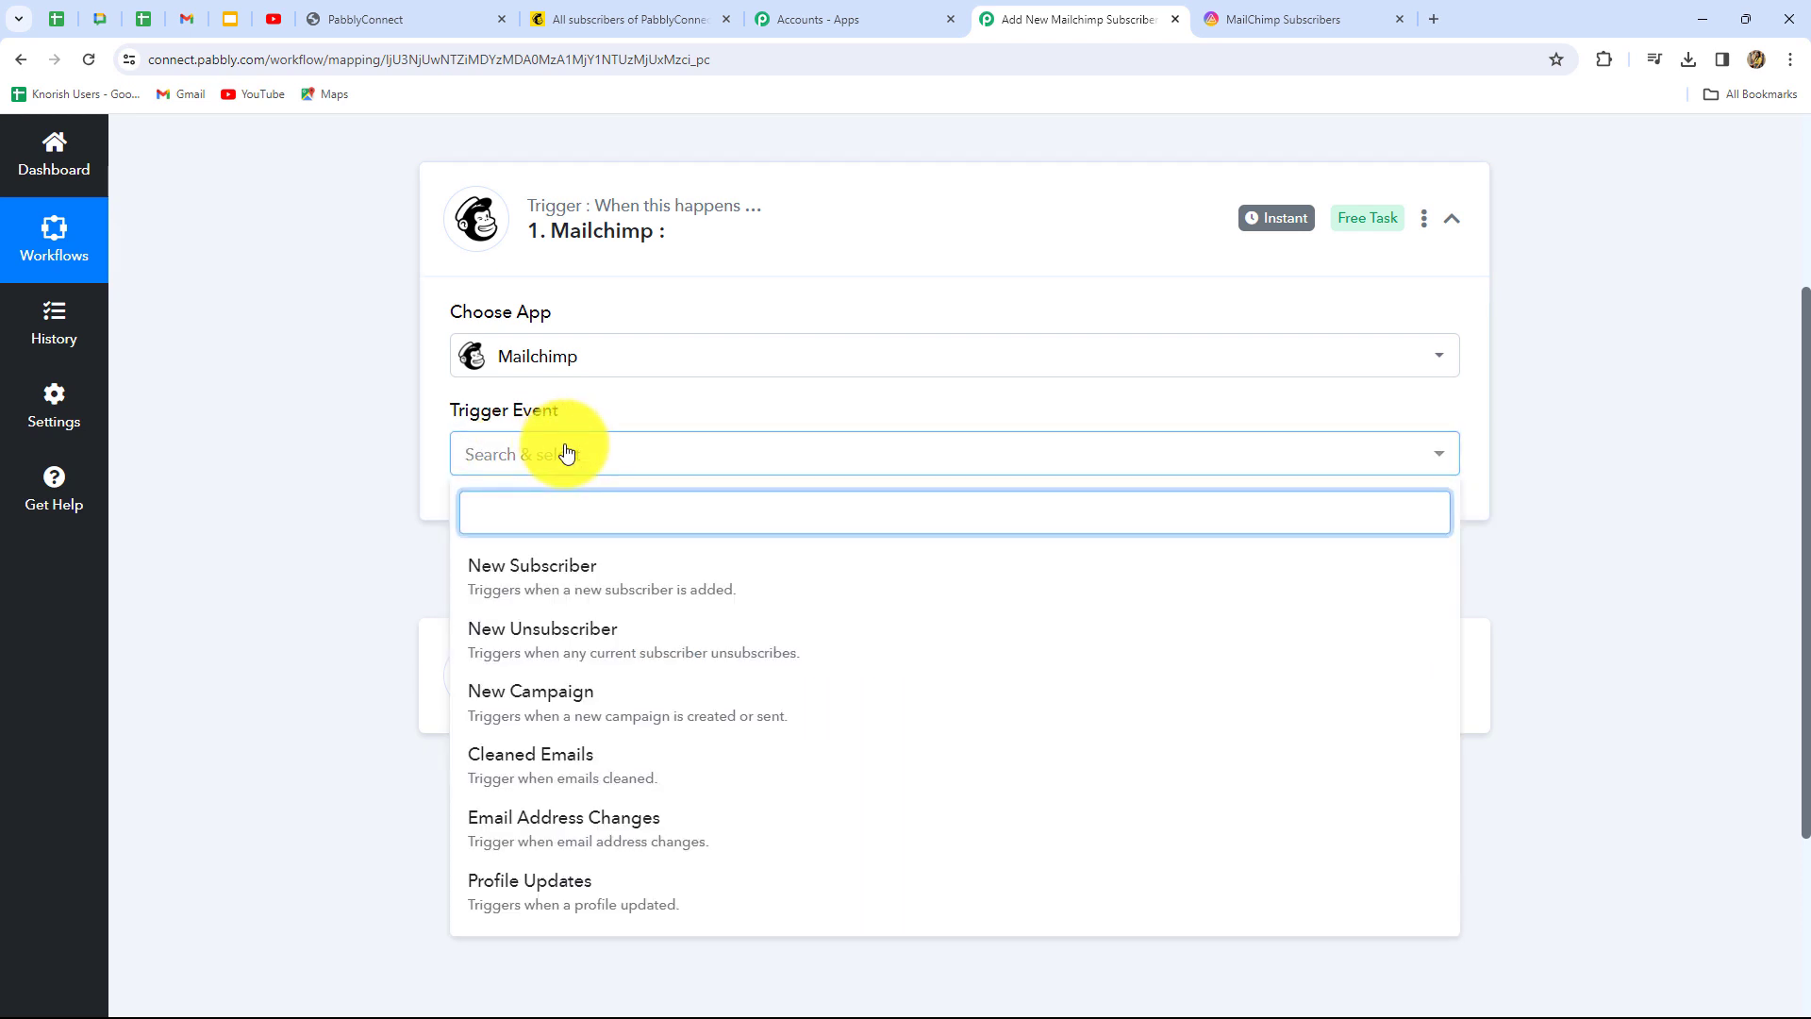
Choose New Subscriber as the Mailchimp trigger event and copy its webhook URL
click(490, 577)
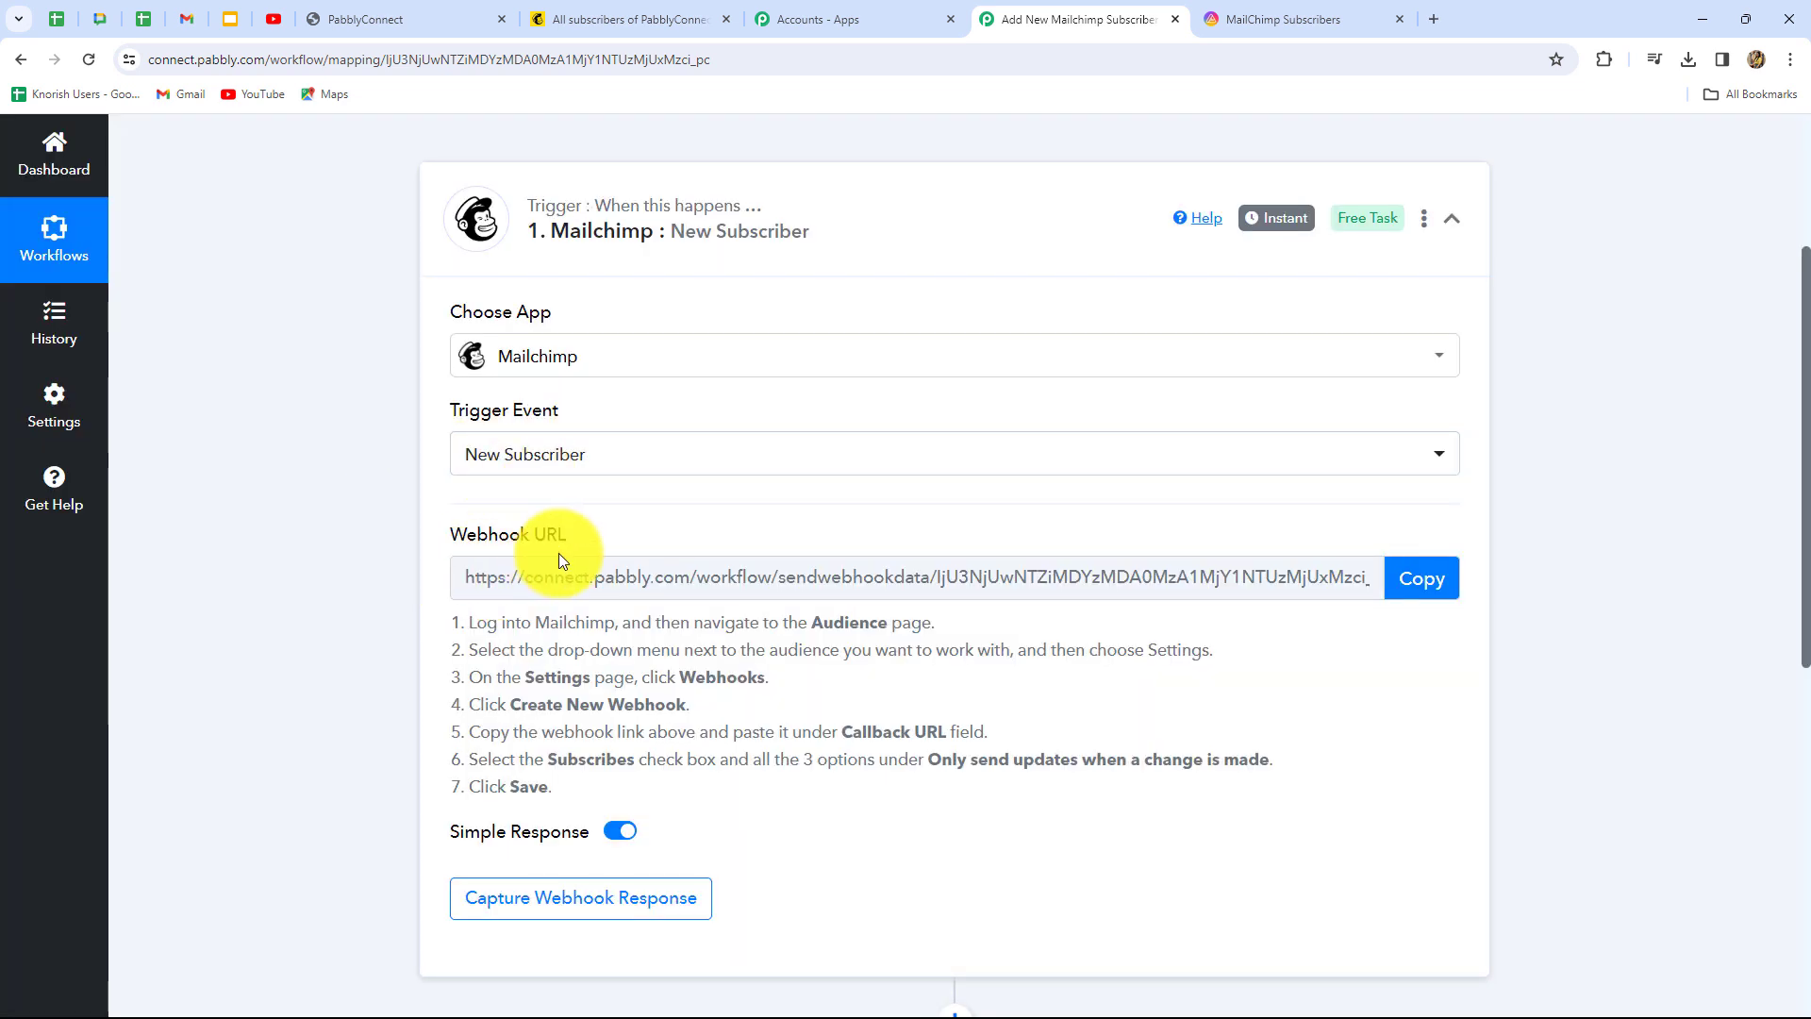
drag(466, 619, 615, 795)
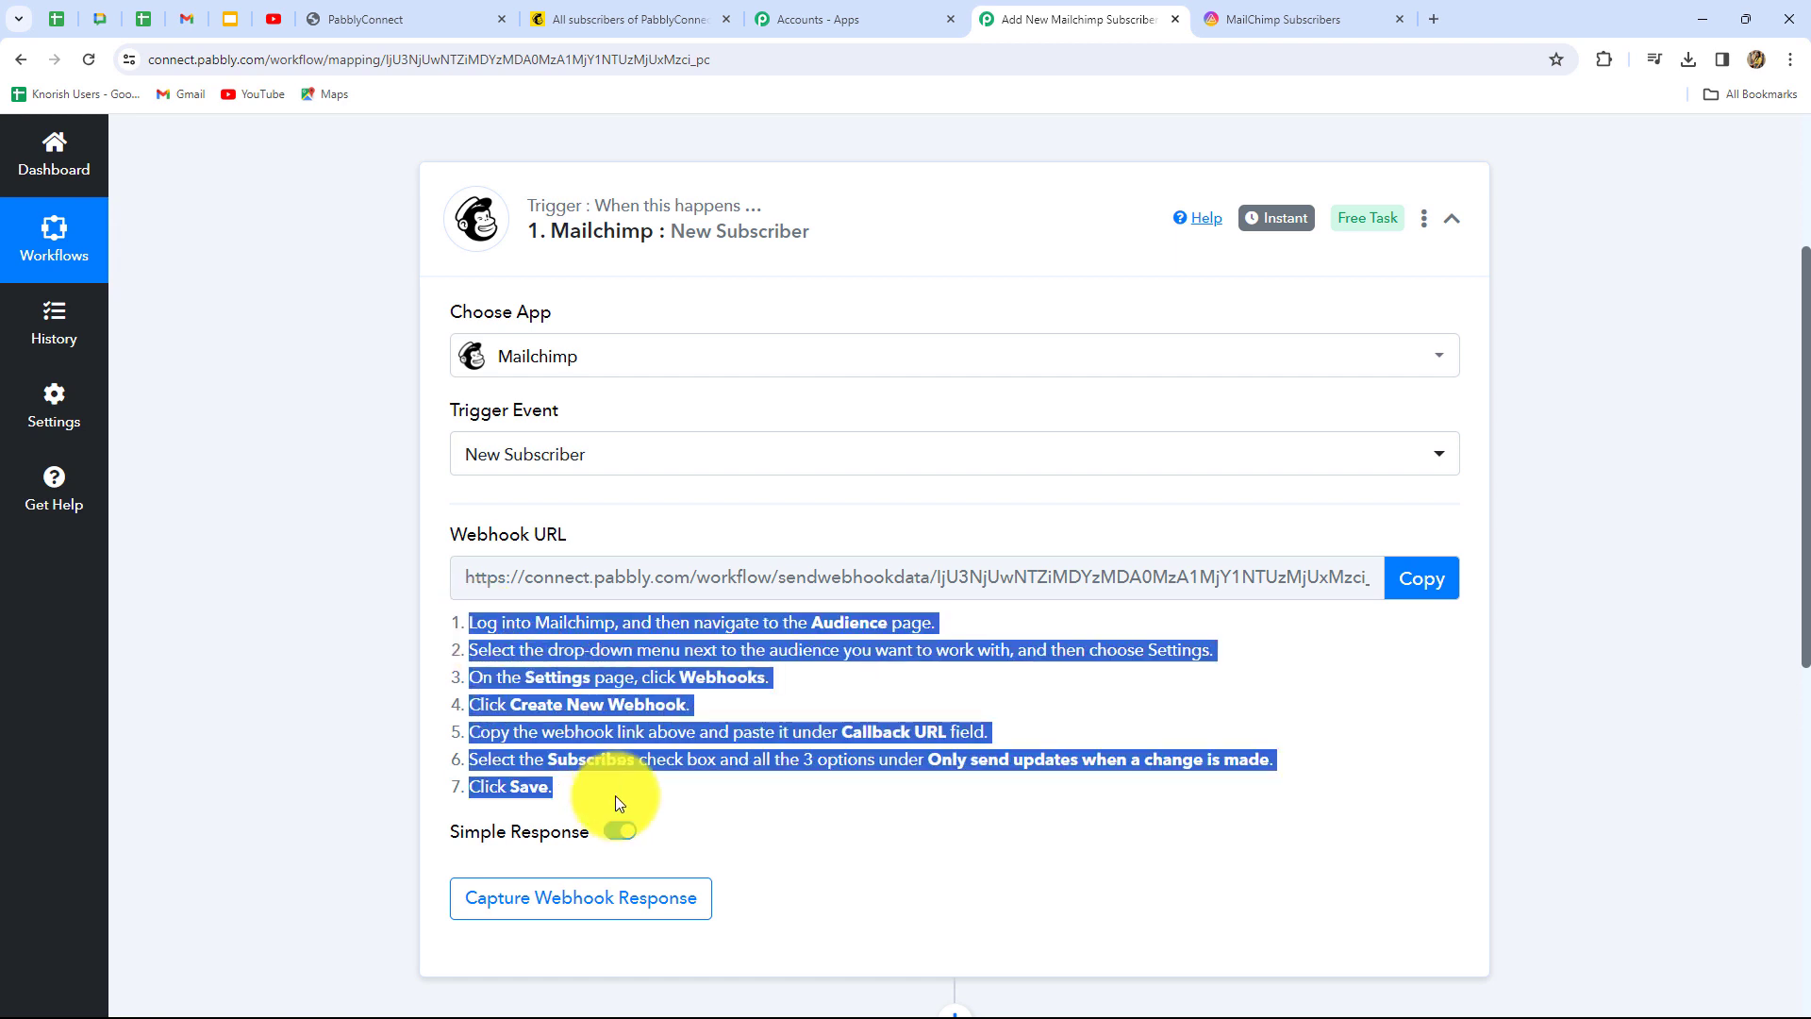
click(816, 802)
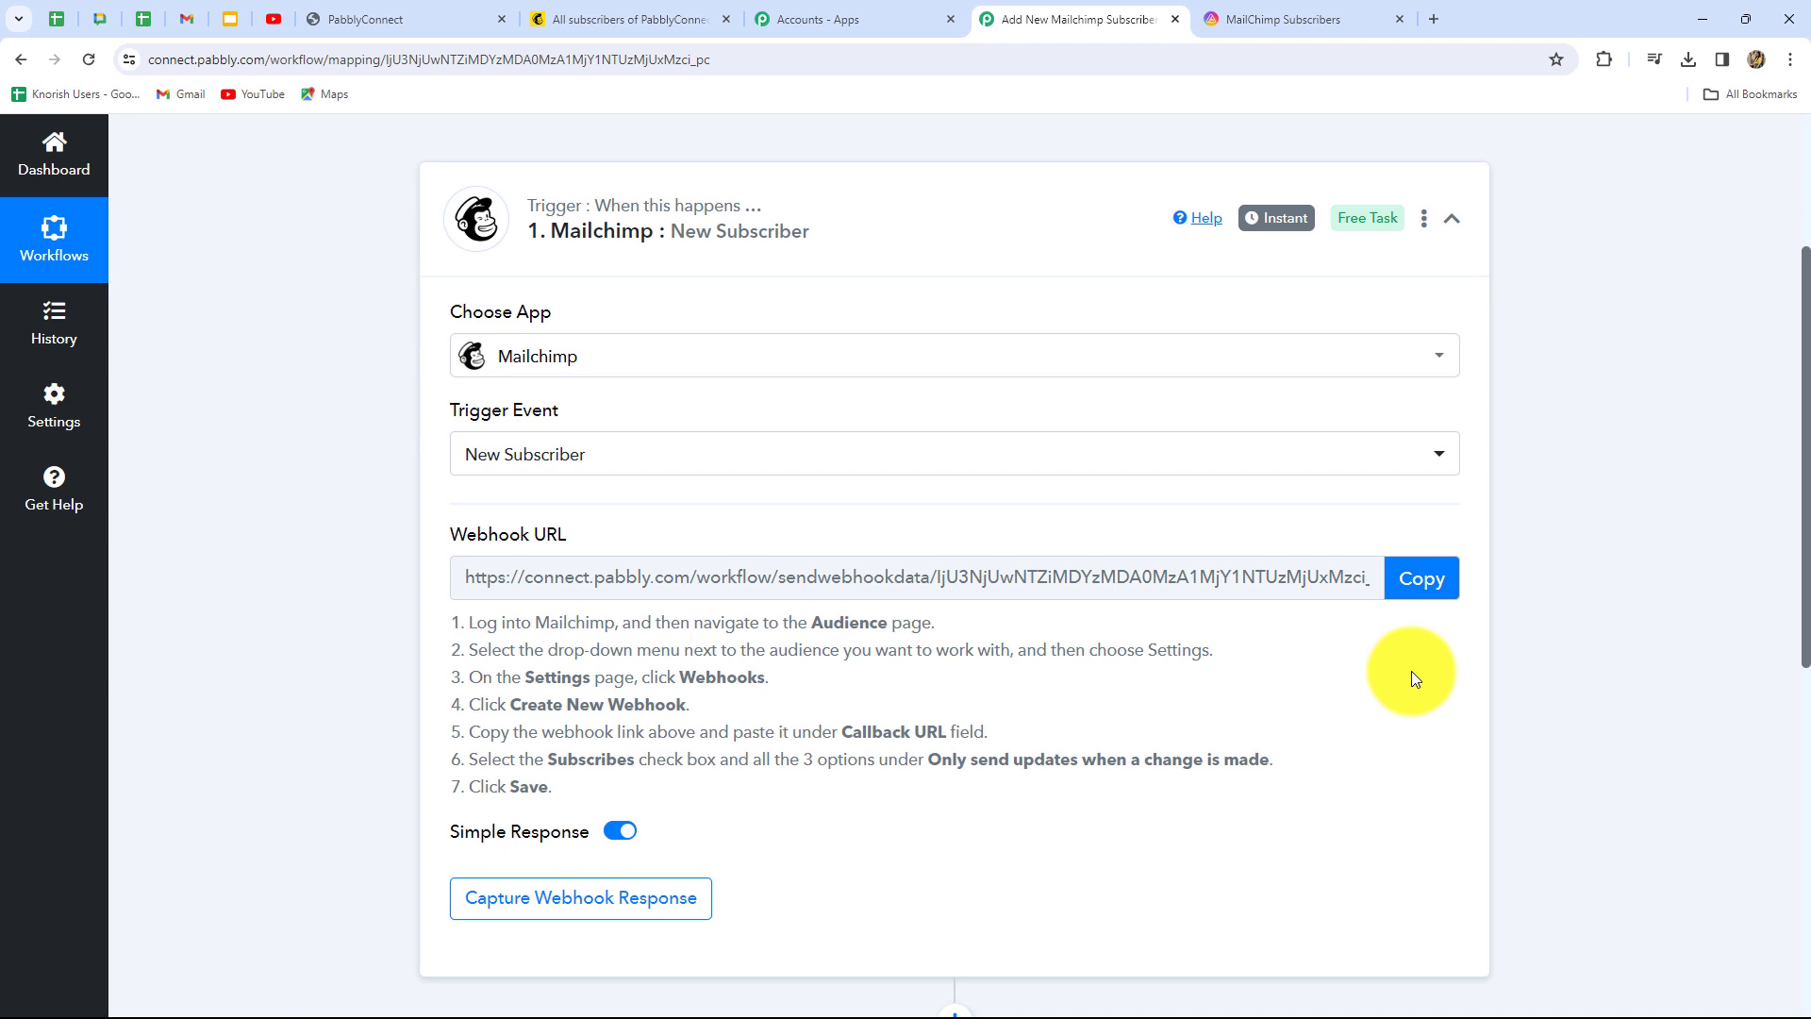
click(1436, 579)
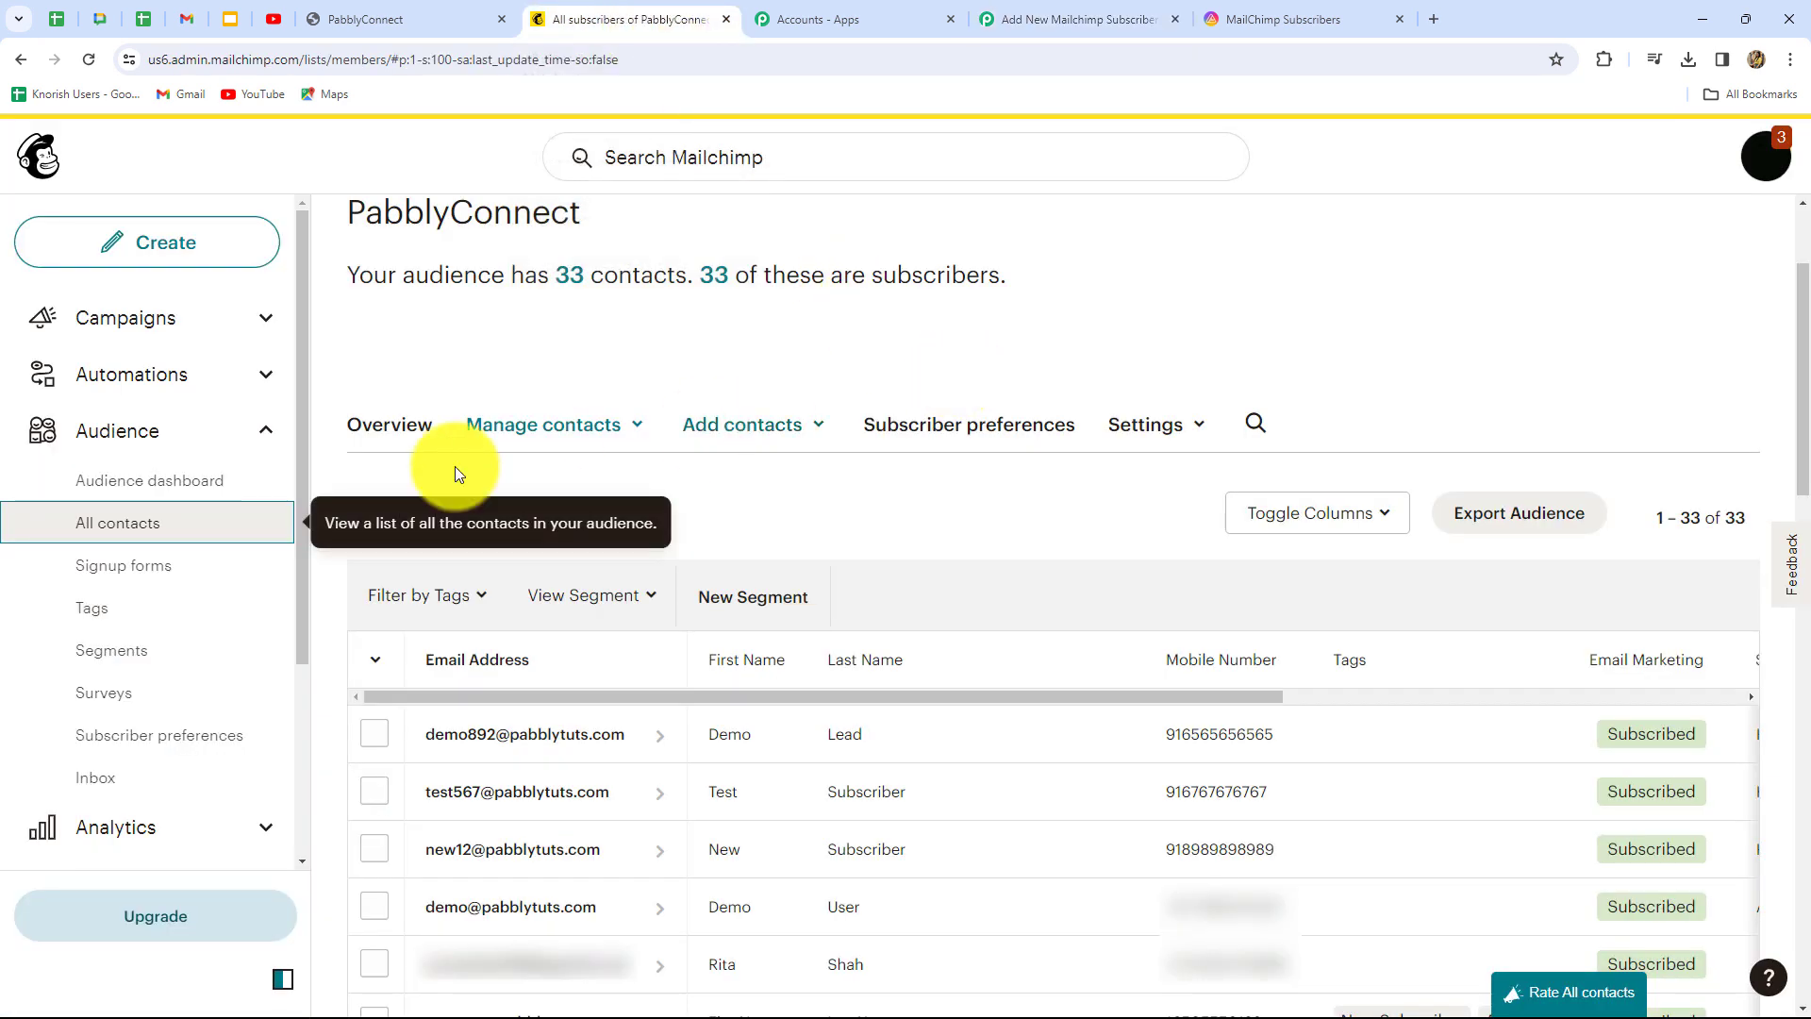
Go from the Mailchimp Audience dashboard through Settings to Webhooks and begin a new webhook
click(133, 434)
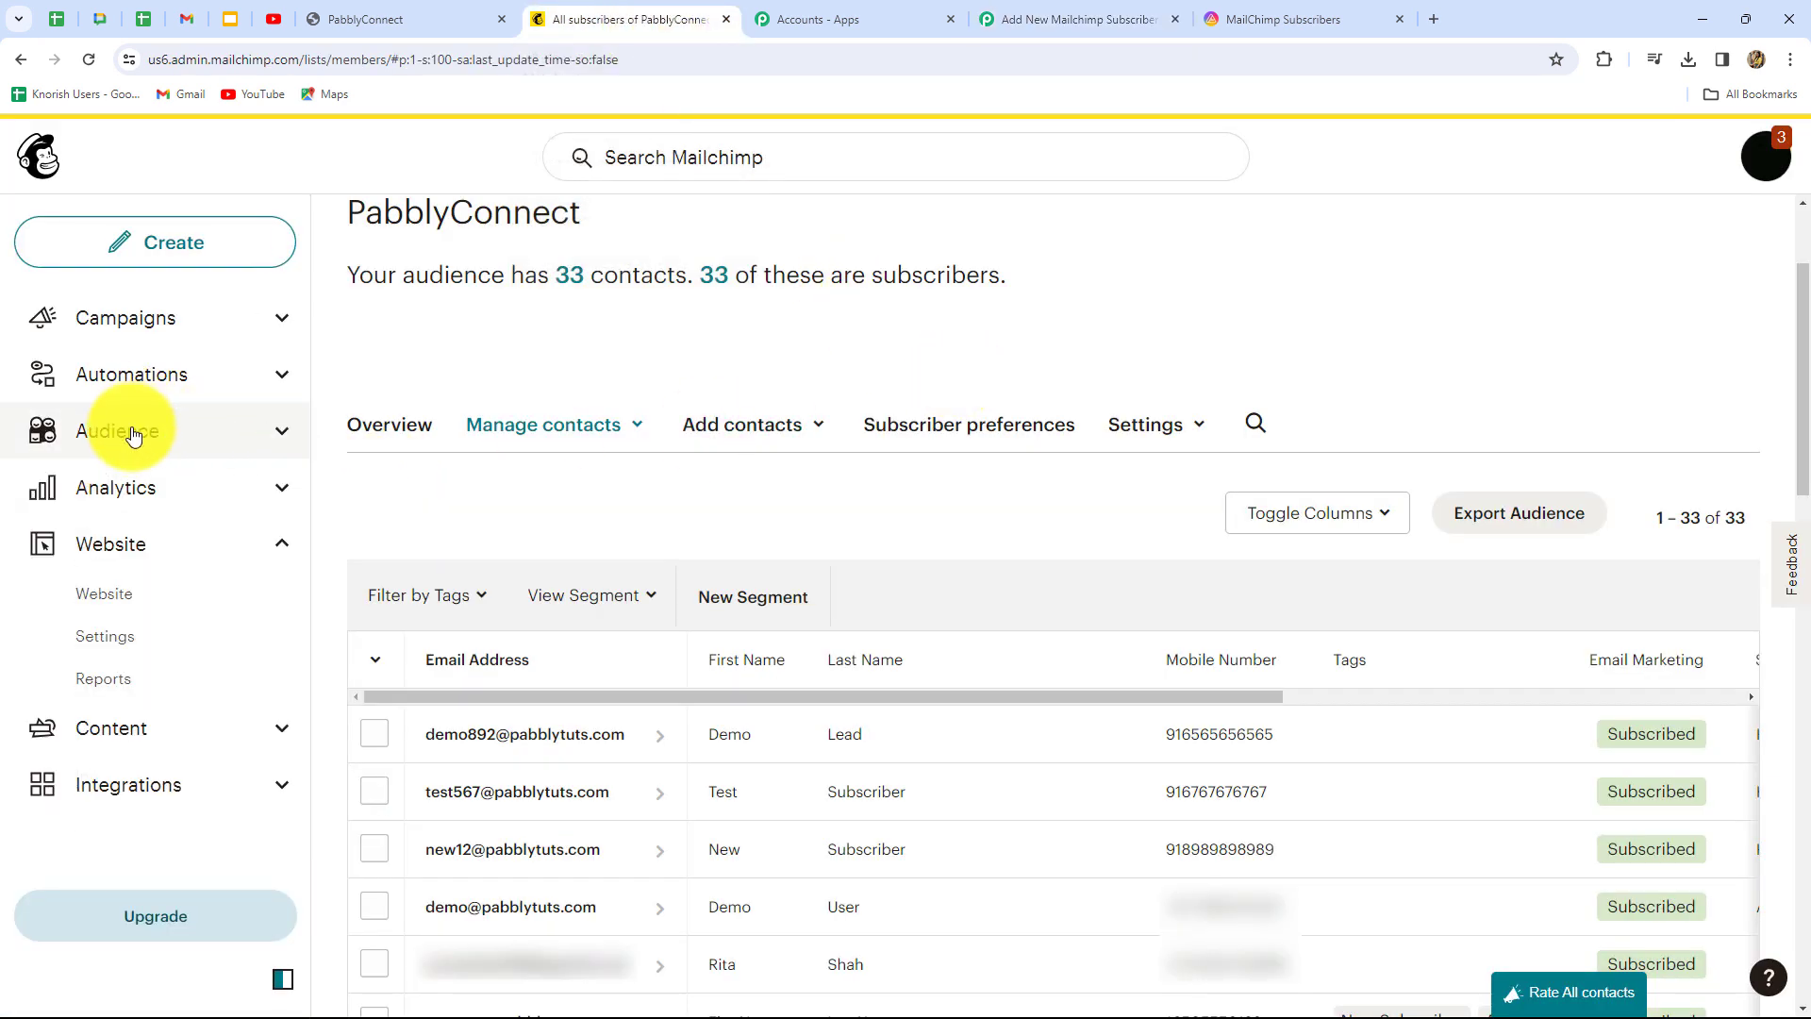
click(133, 434)
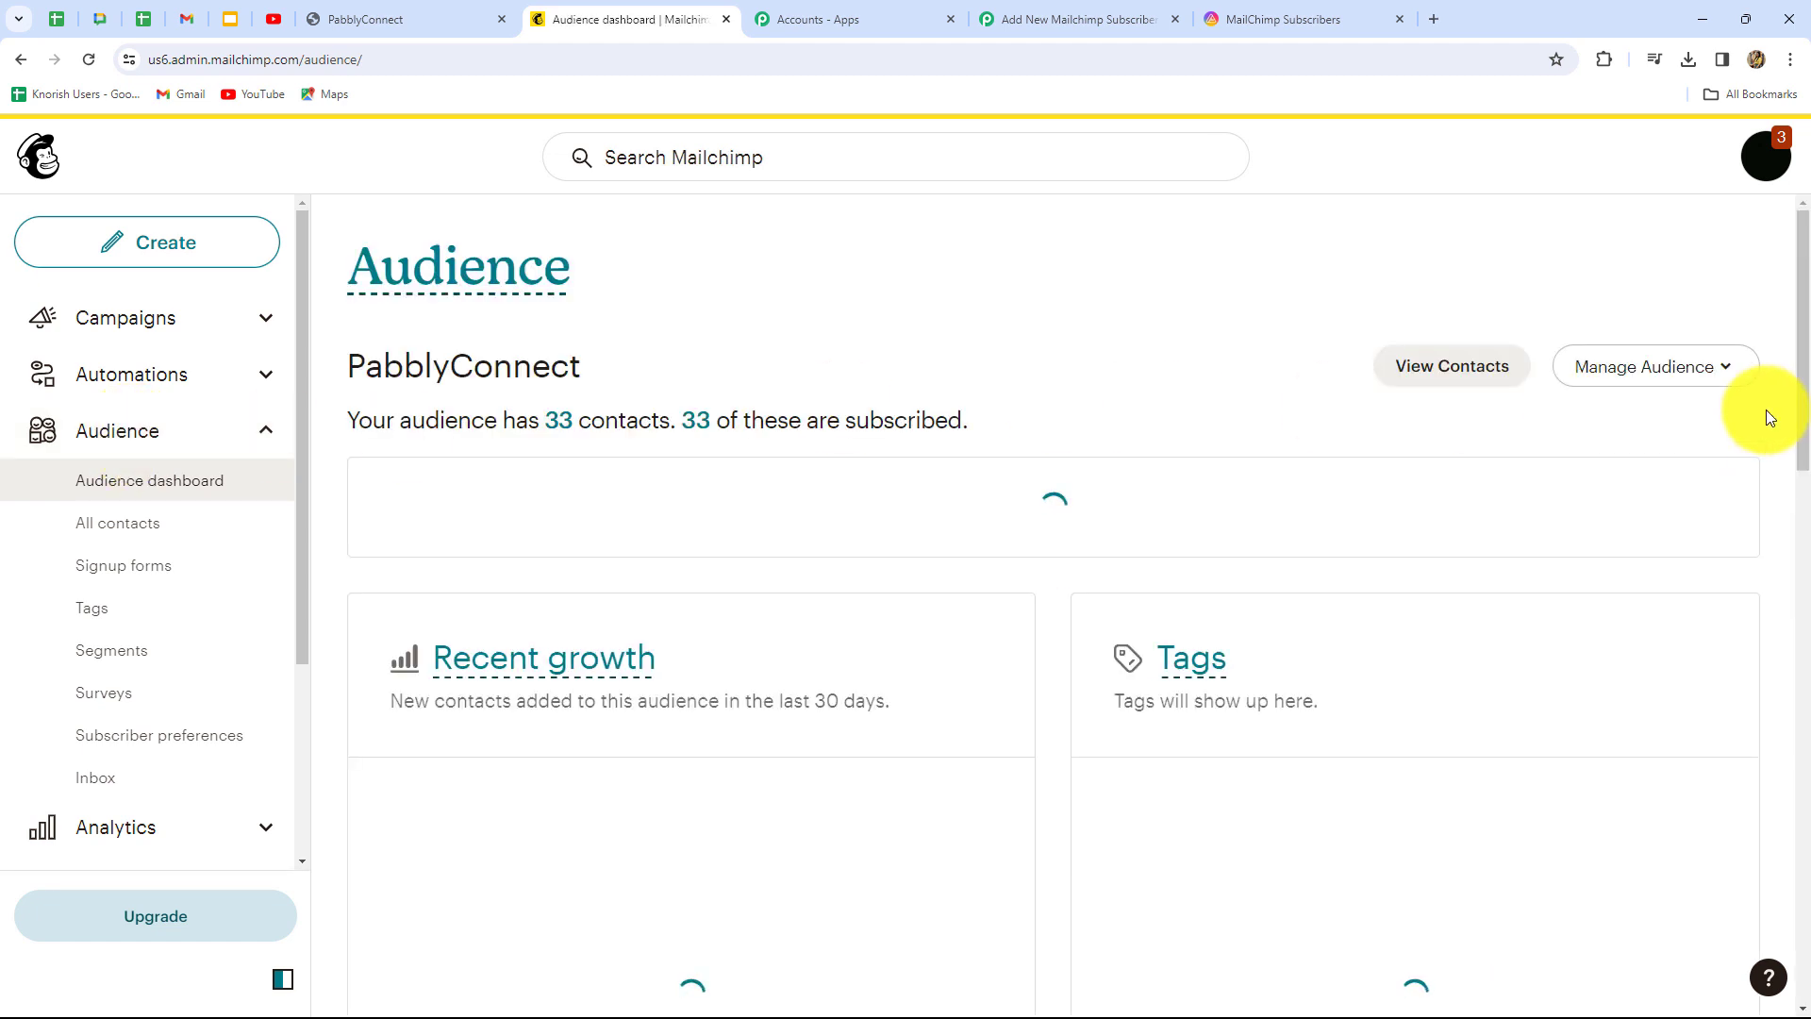
click(1660, 377)
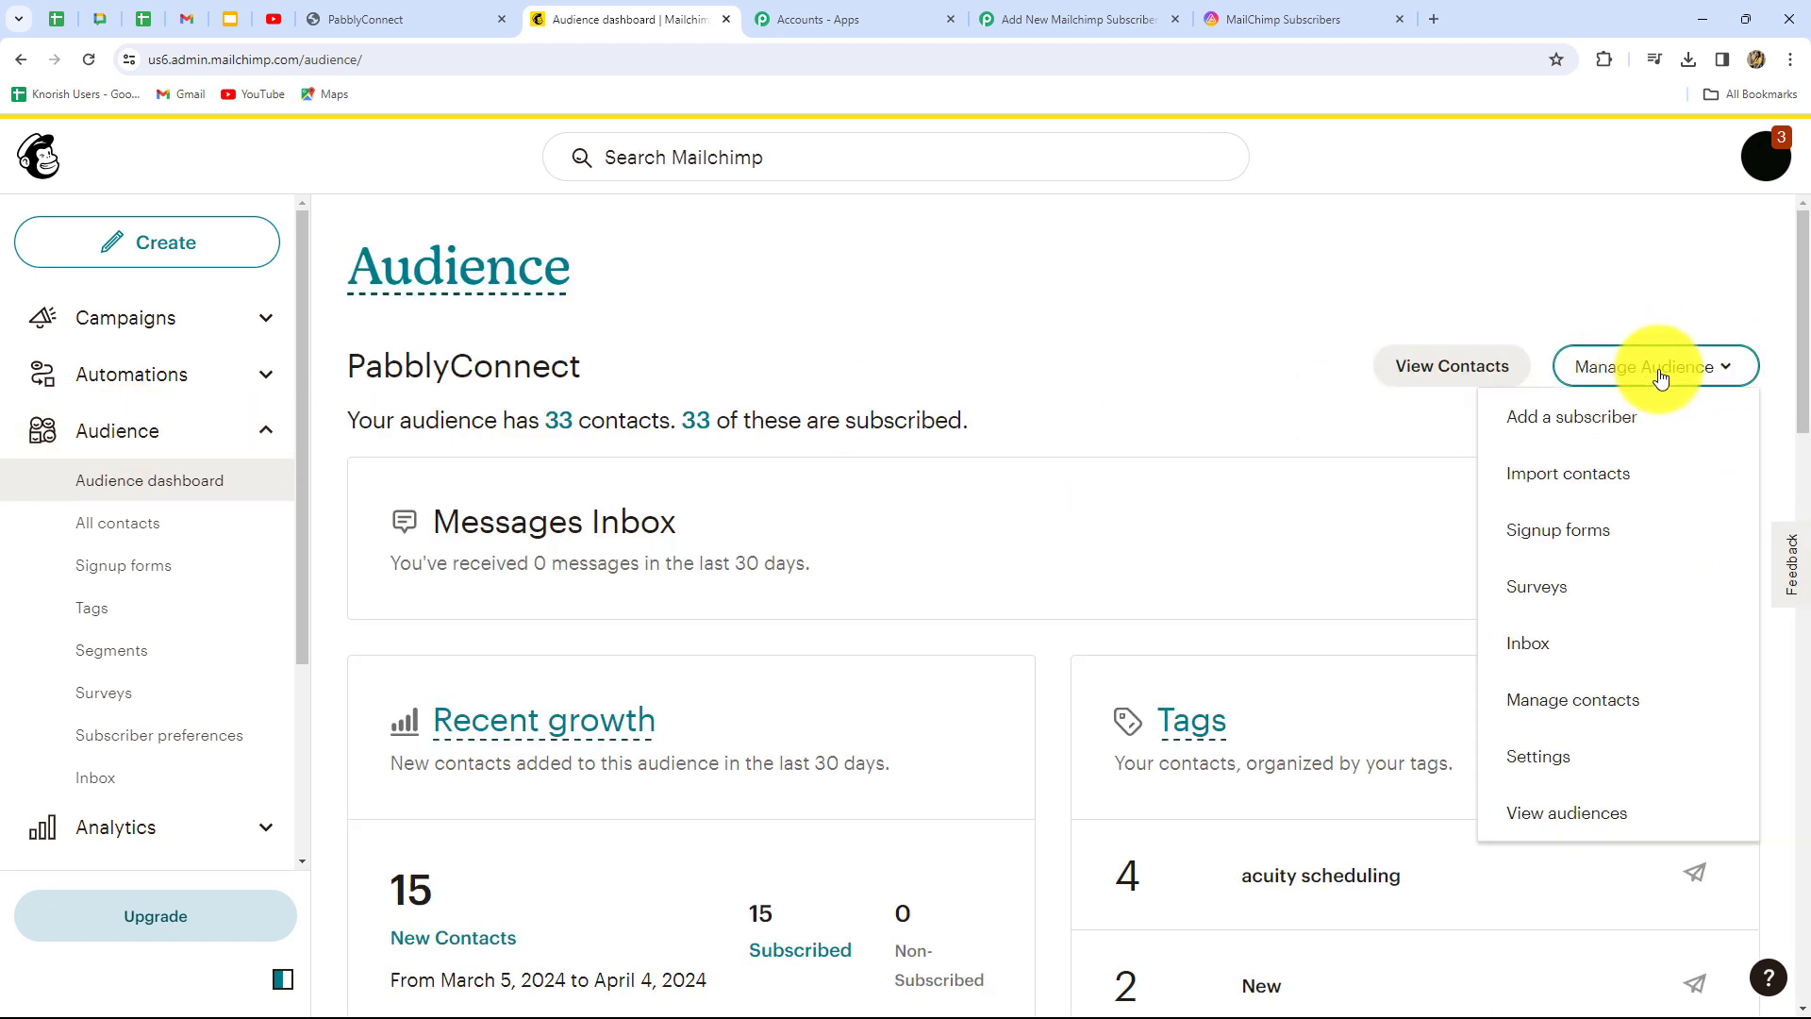
click(1531, 756)
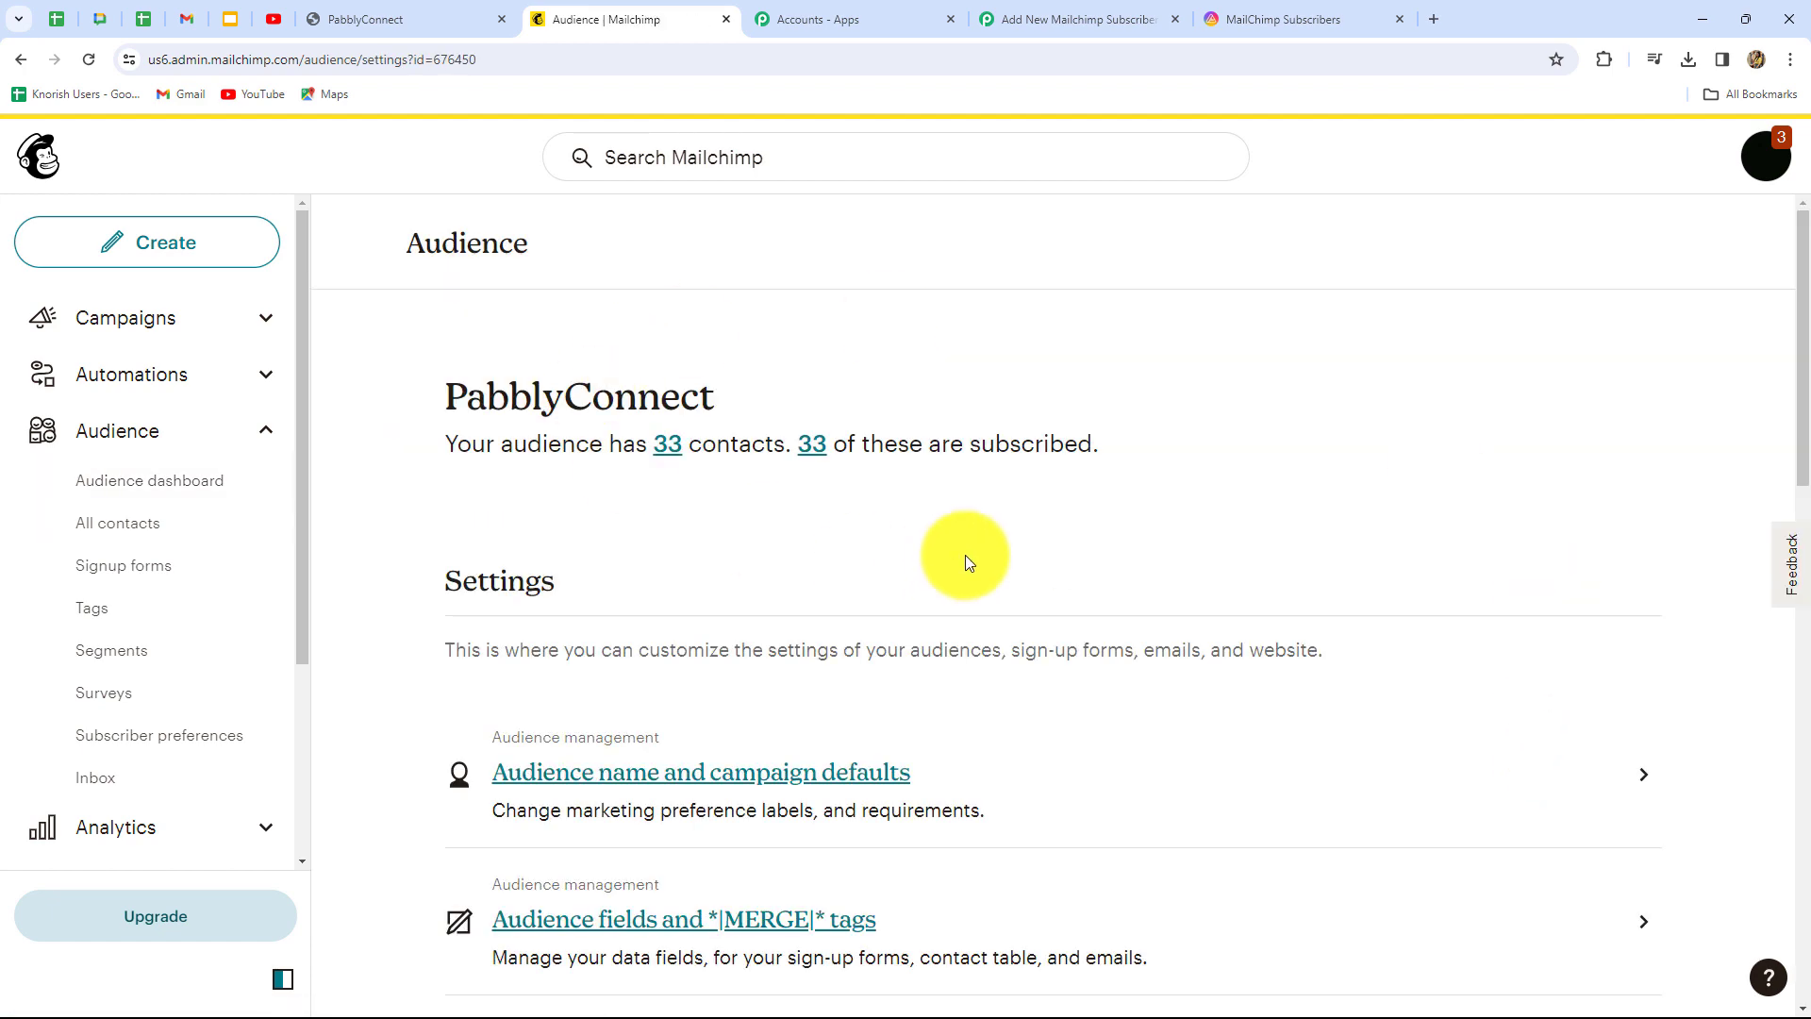
scroll(965, 558, down, 12)
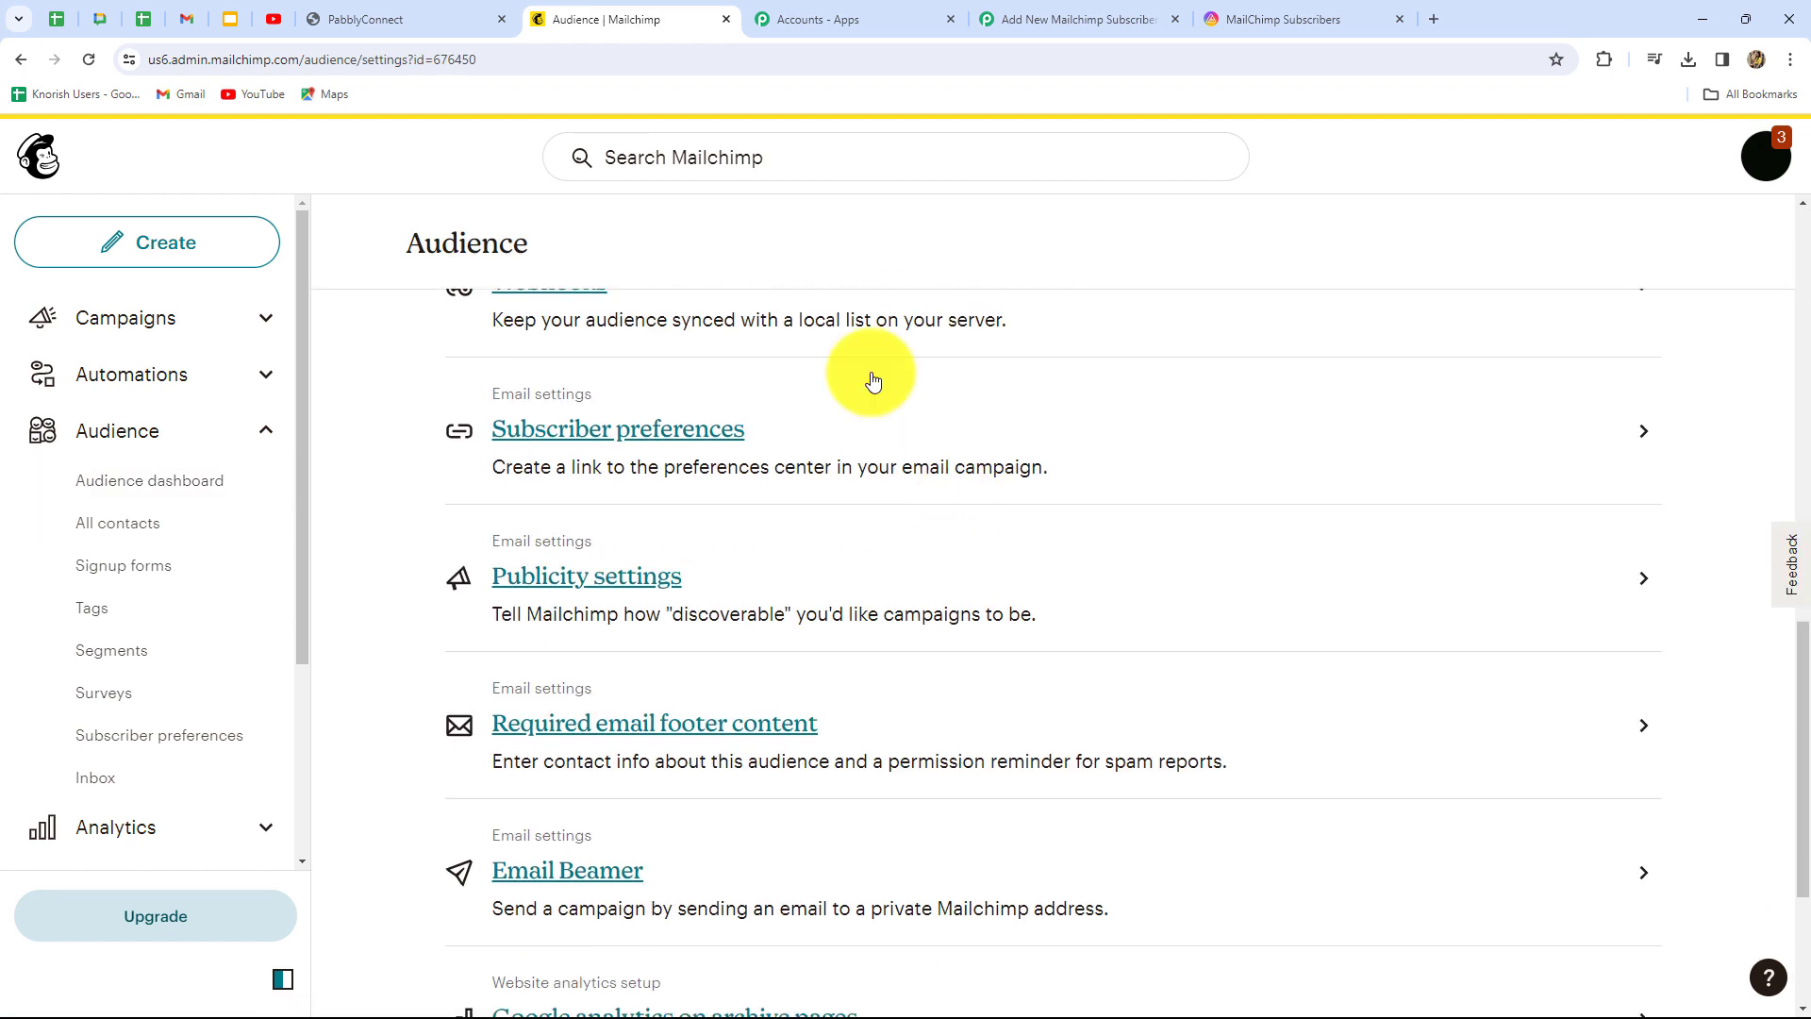
scroll(802, 387, up, 2)
click(578, 472)
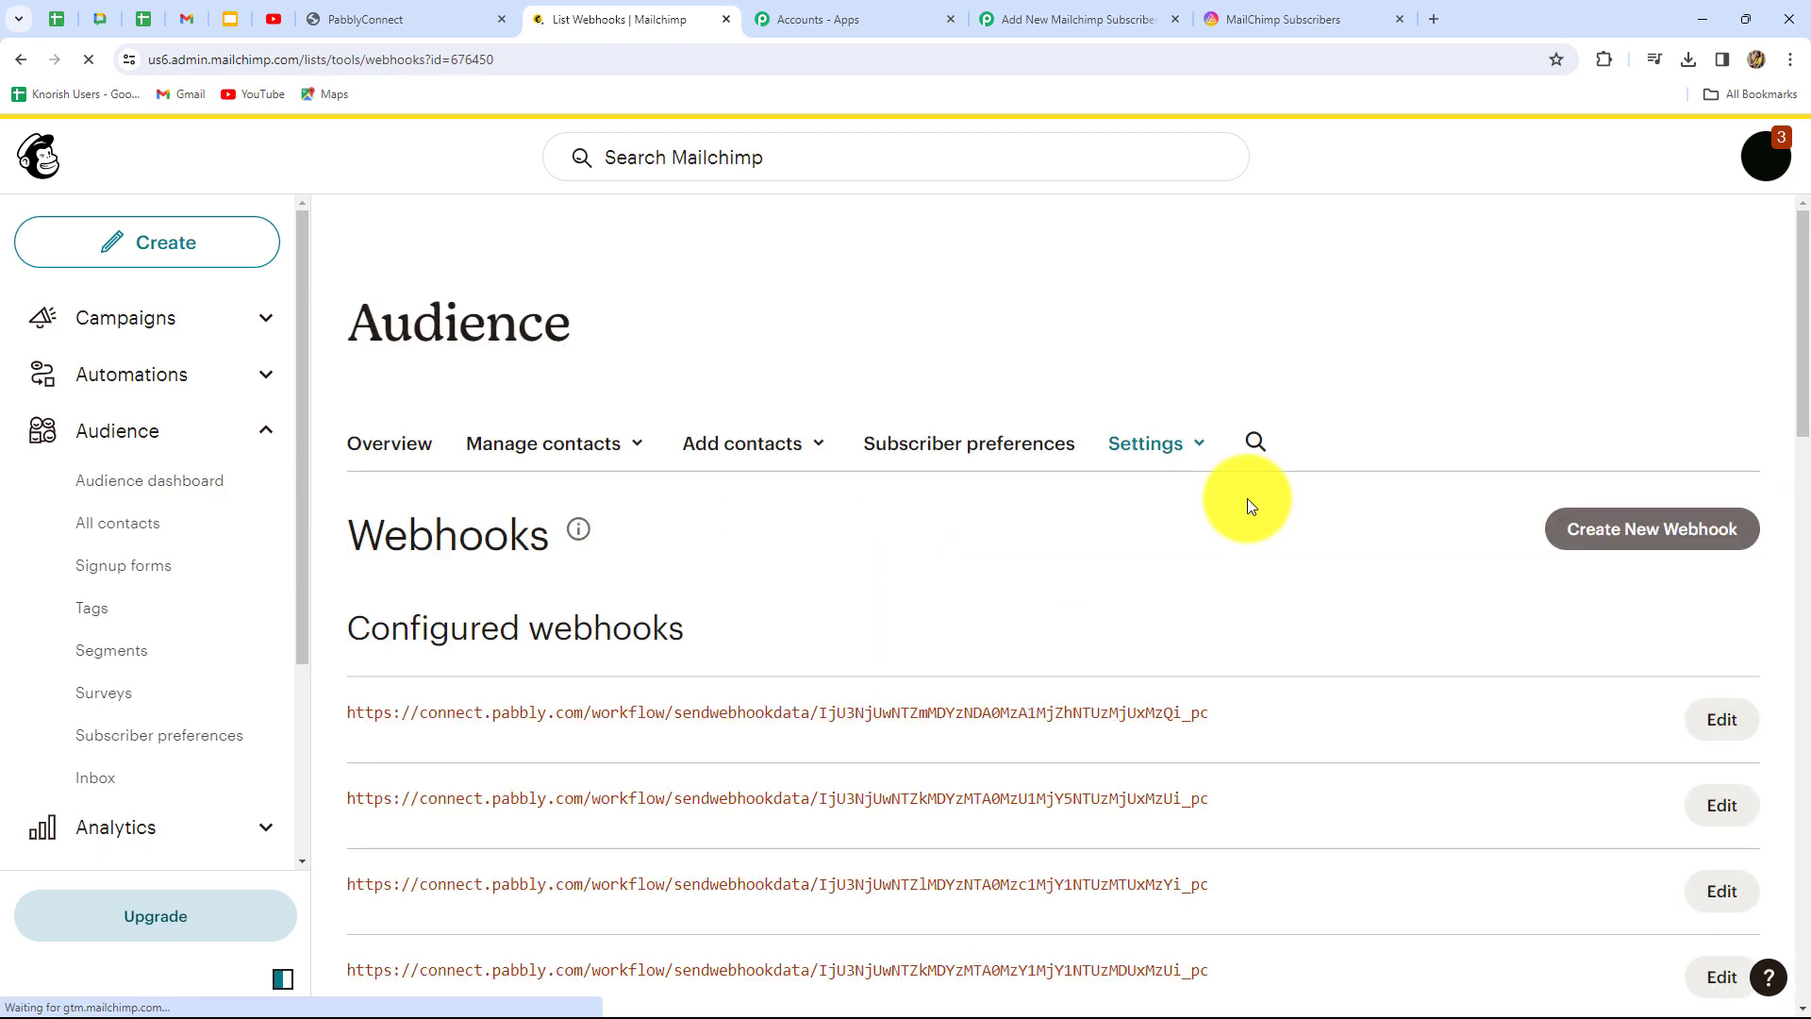
scroll(1220, 521, down, 3)
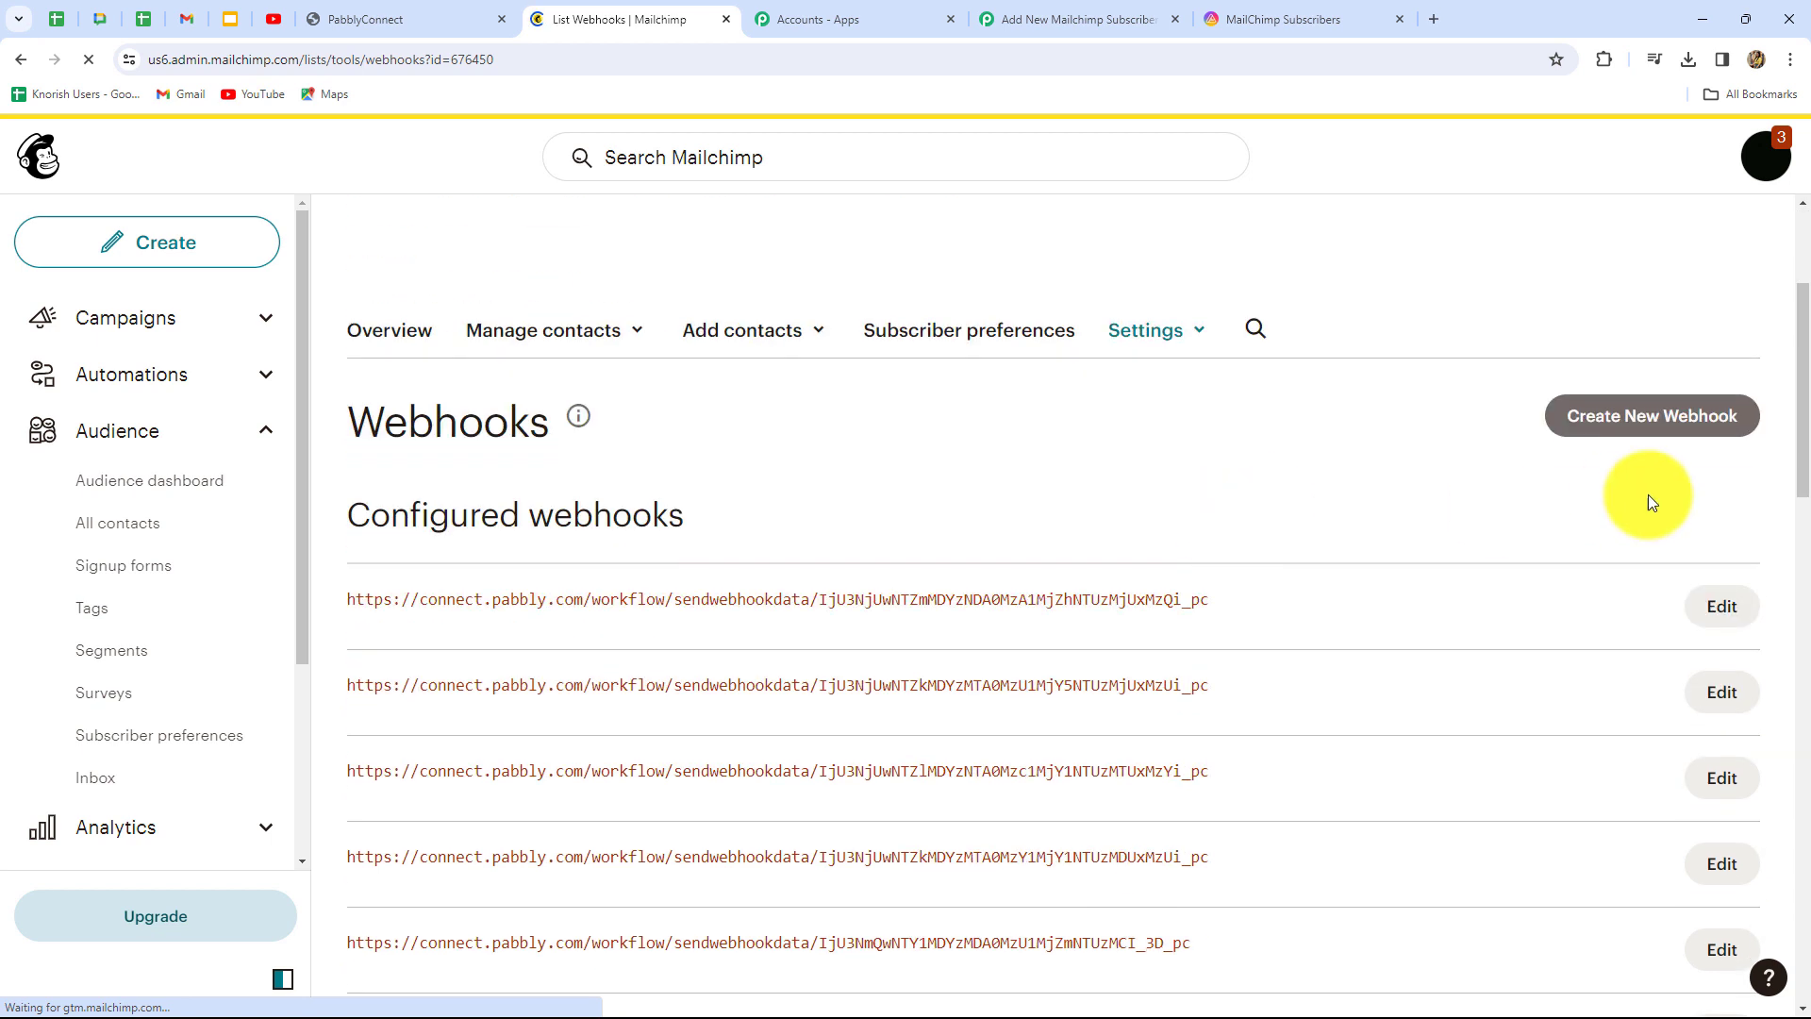
click(1636, 431)
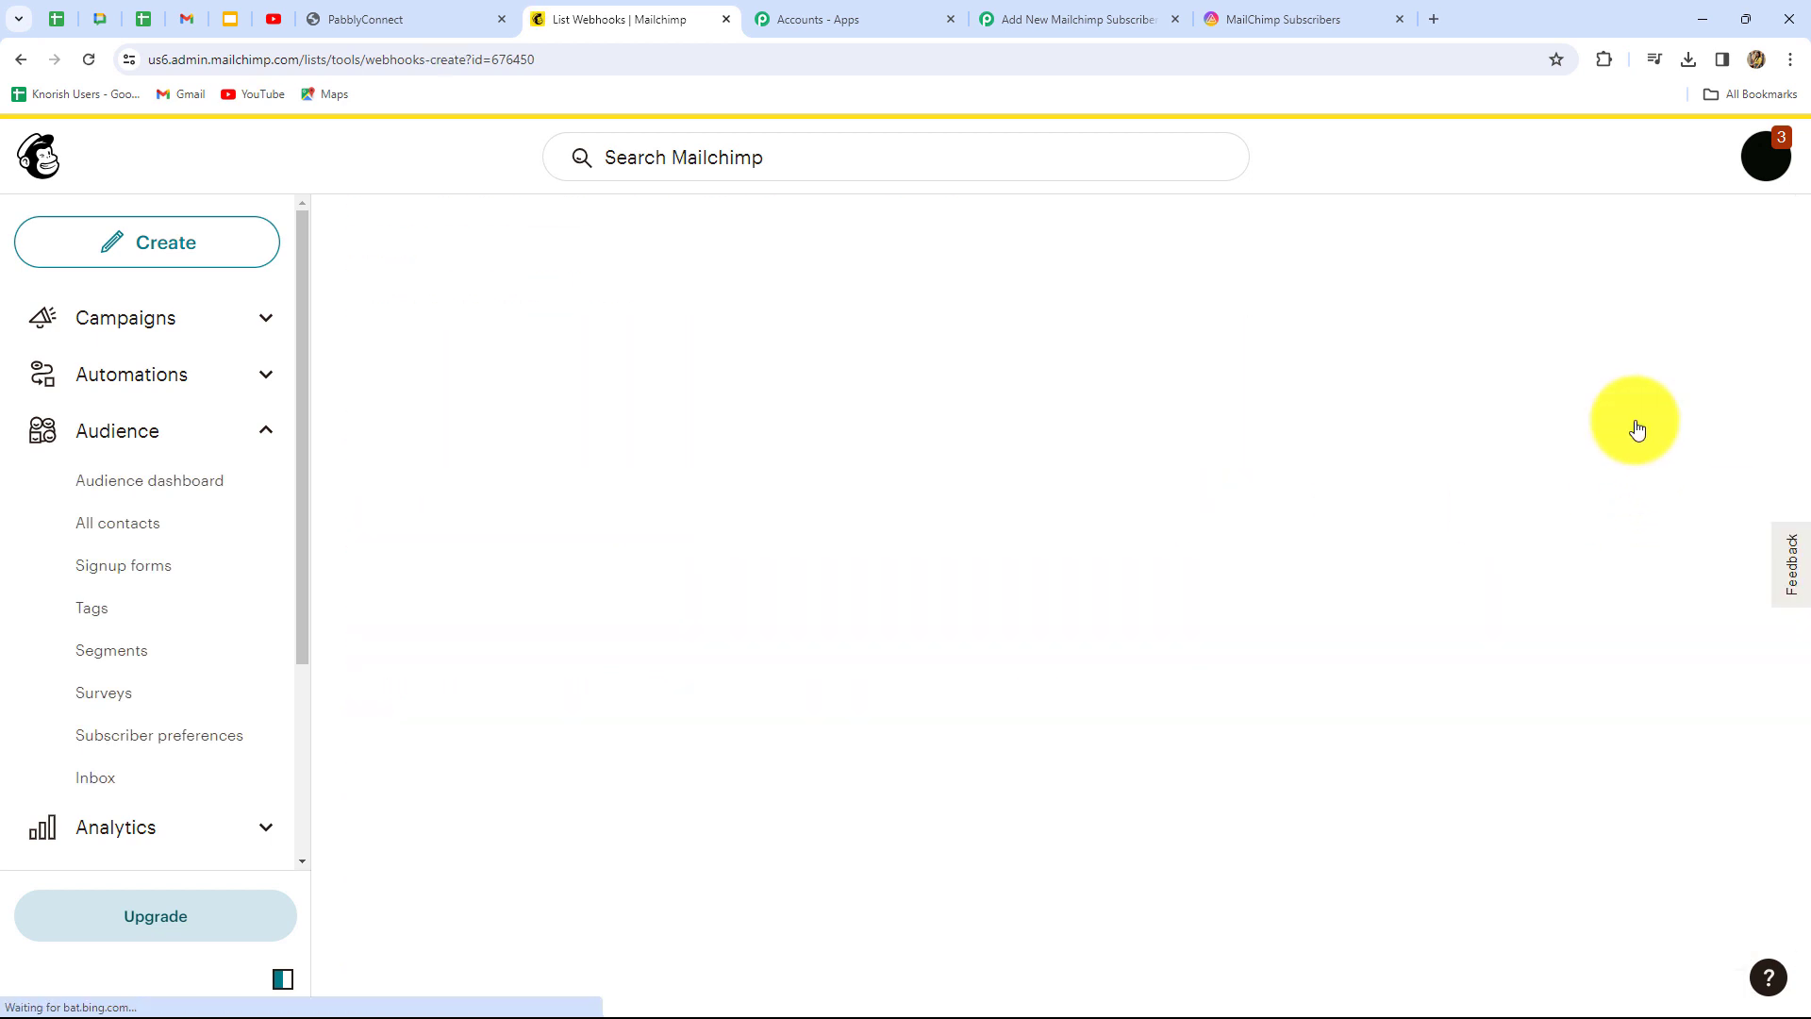
Paste the Pabbly webhook URL into the Callback URL field
scroll(1373, 506, down, 5)
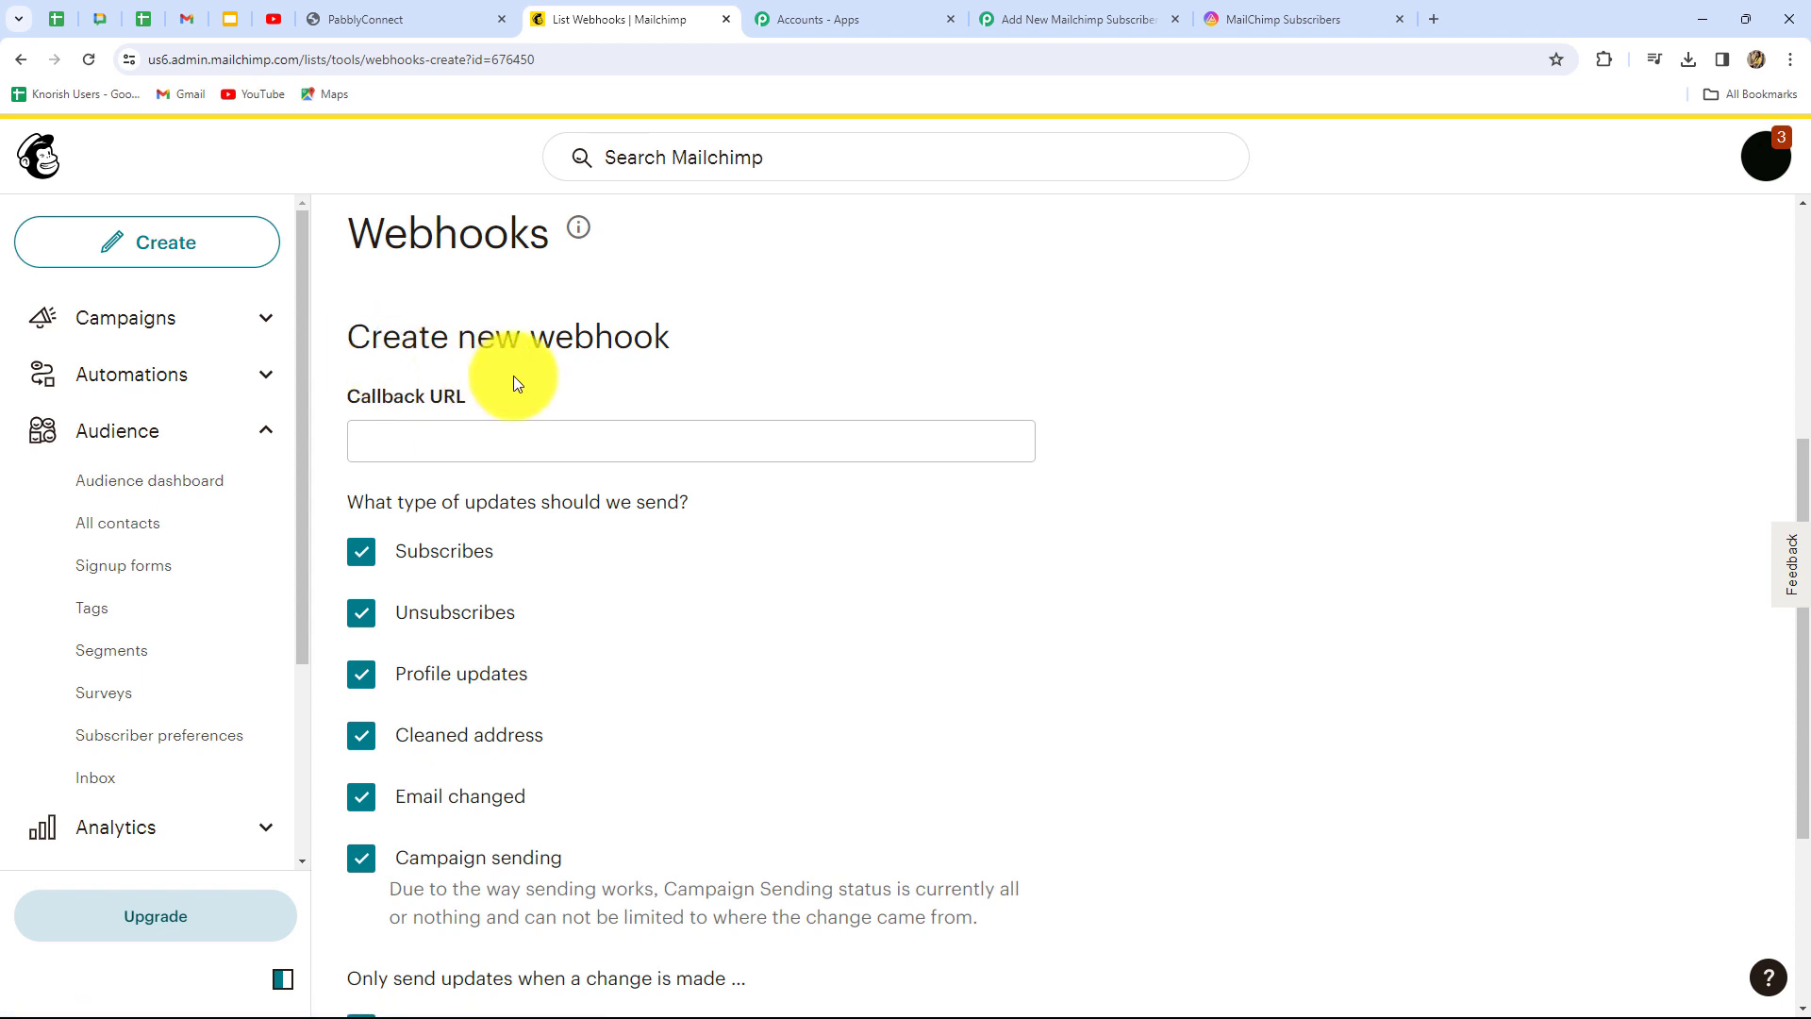
click(416, 446)
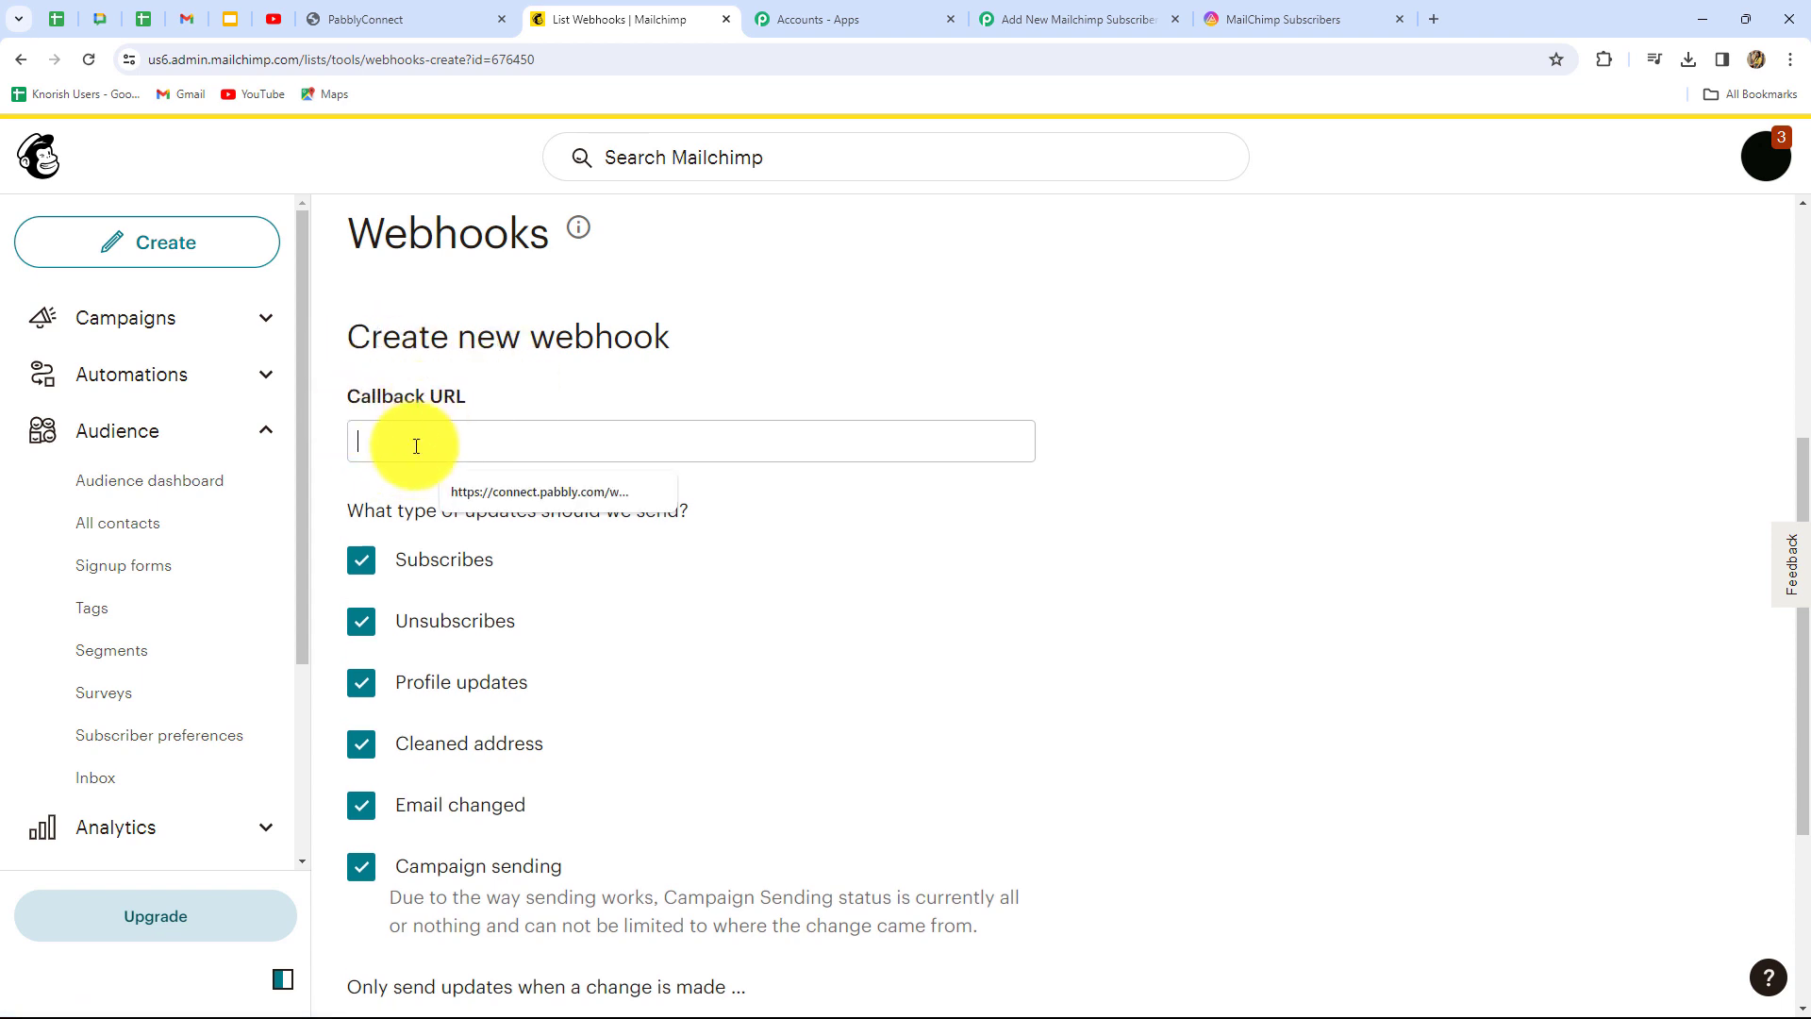
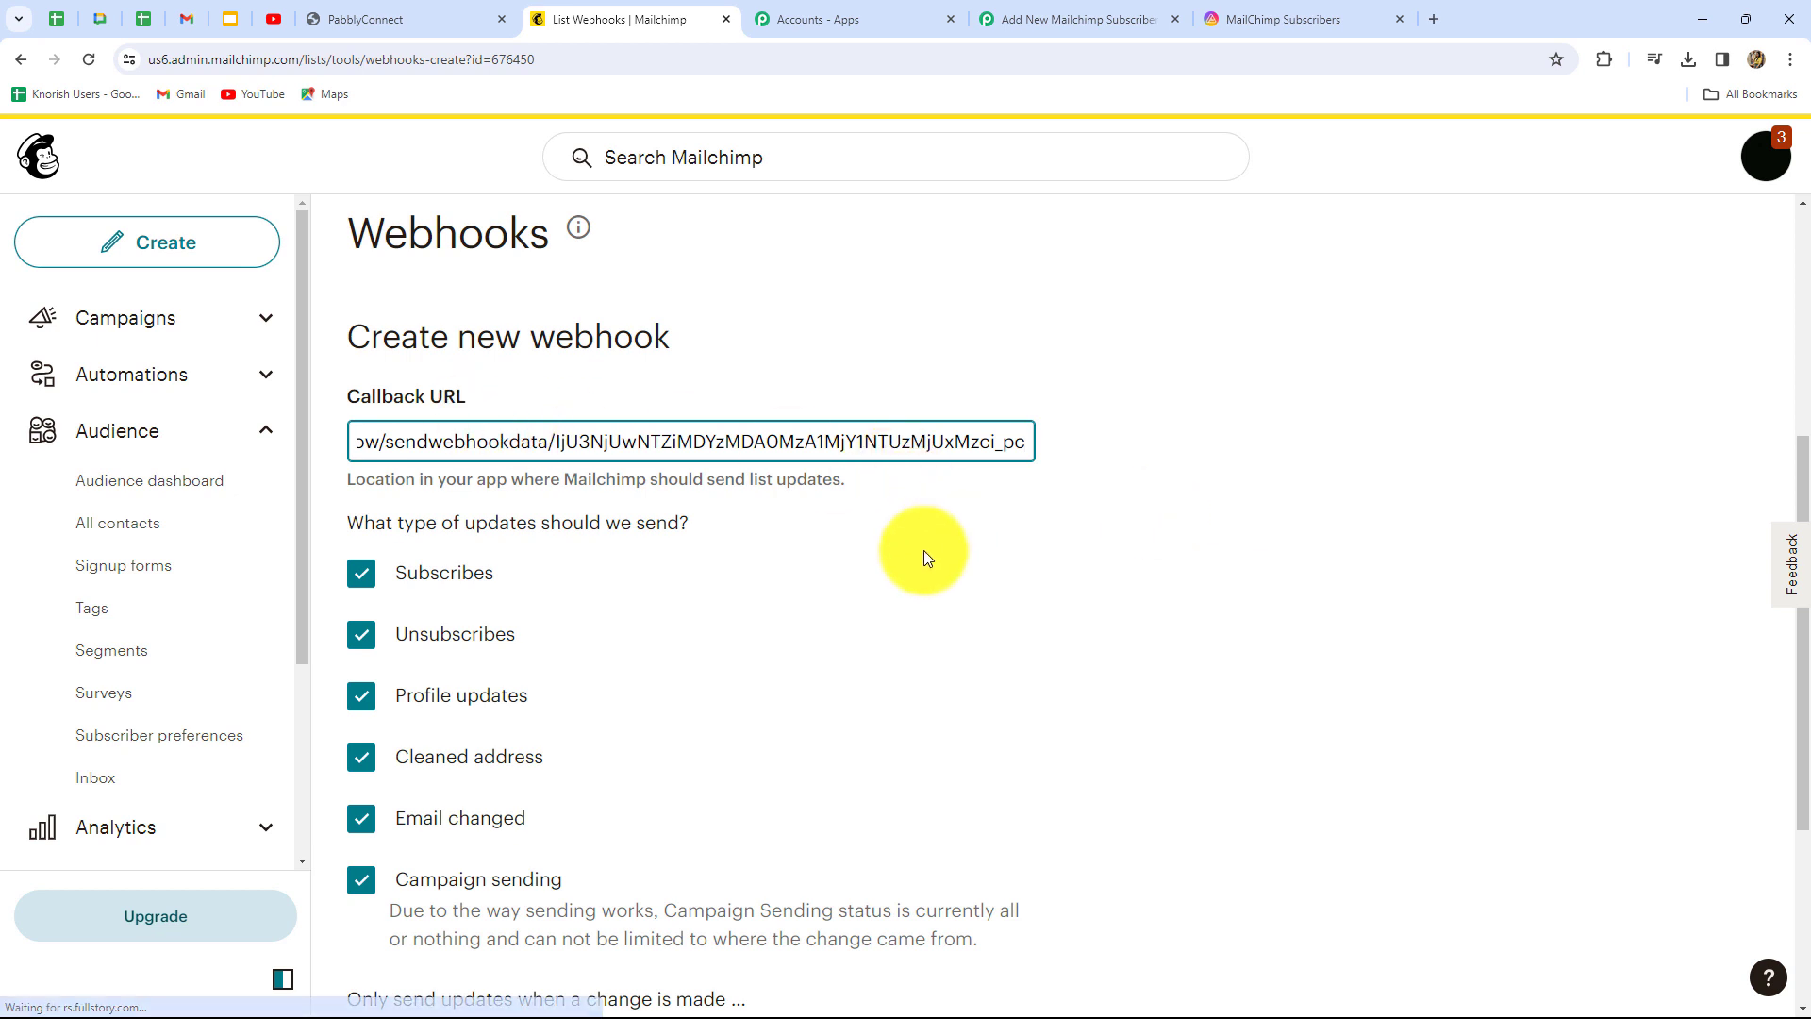
scroll(924, 551, down, 2)
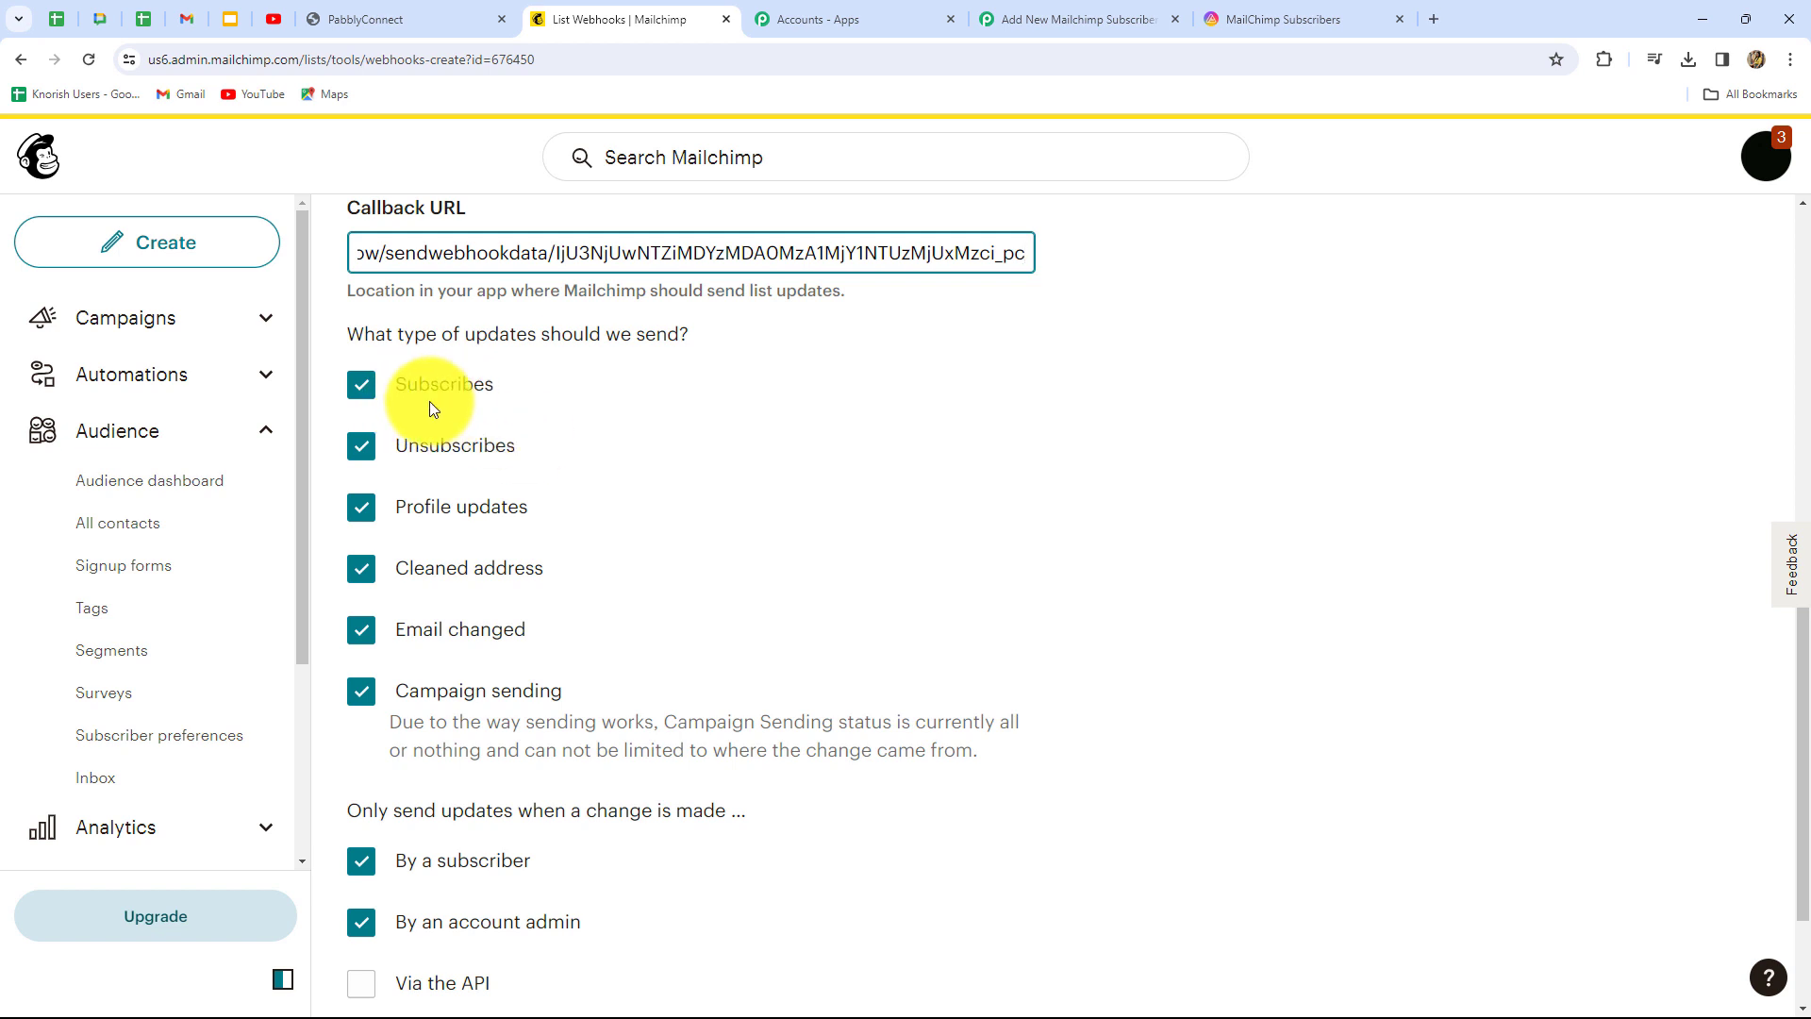
Leave only Subscribes checked, enable Via the API, and save the webhook
click(361, 457)
click(361, 485)
click(360, 547)
click(360, 608)
click(360, 669)
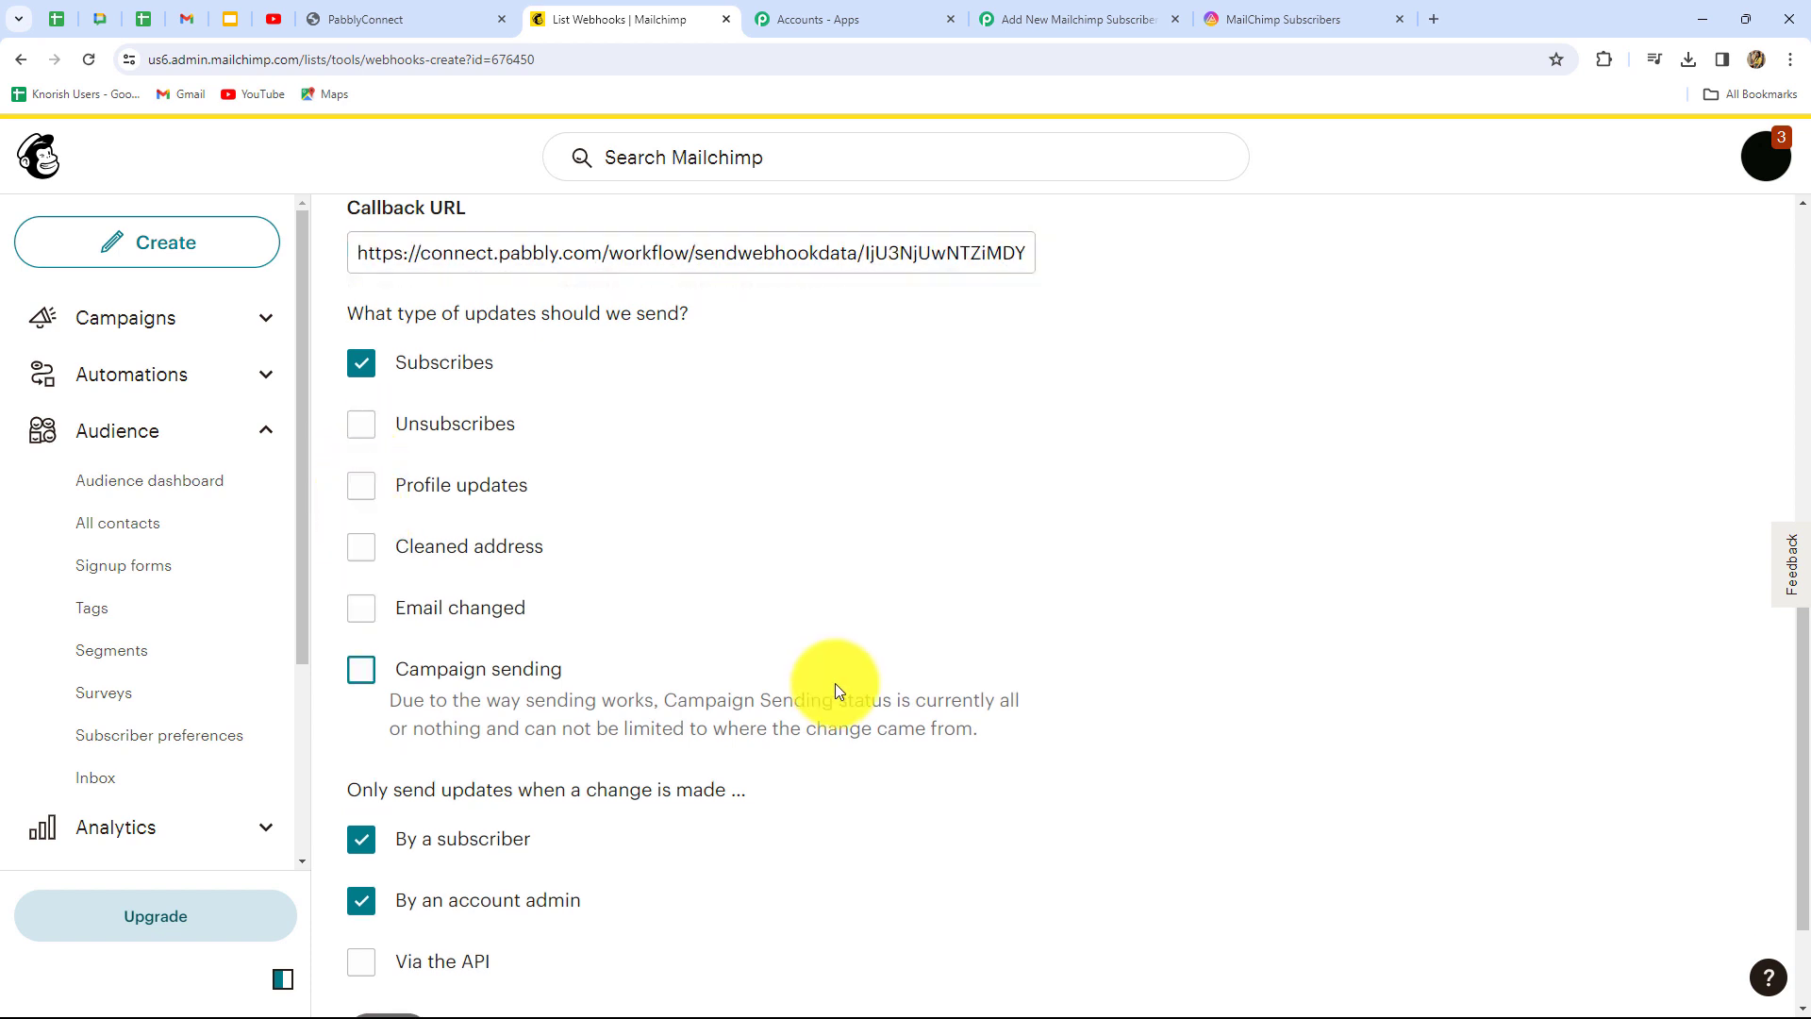
scroll(835, 680, down, 2)
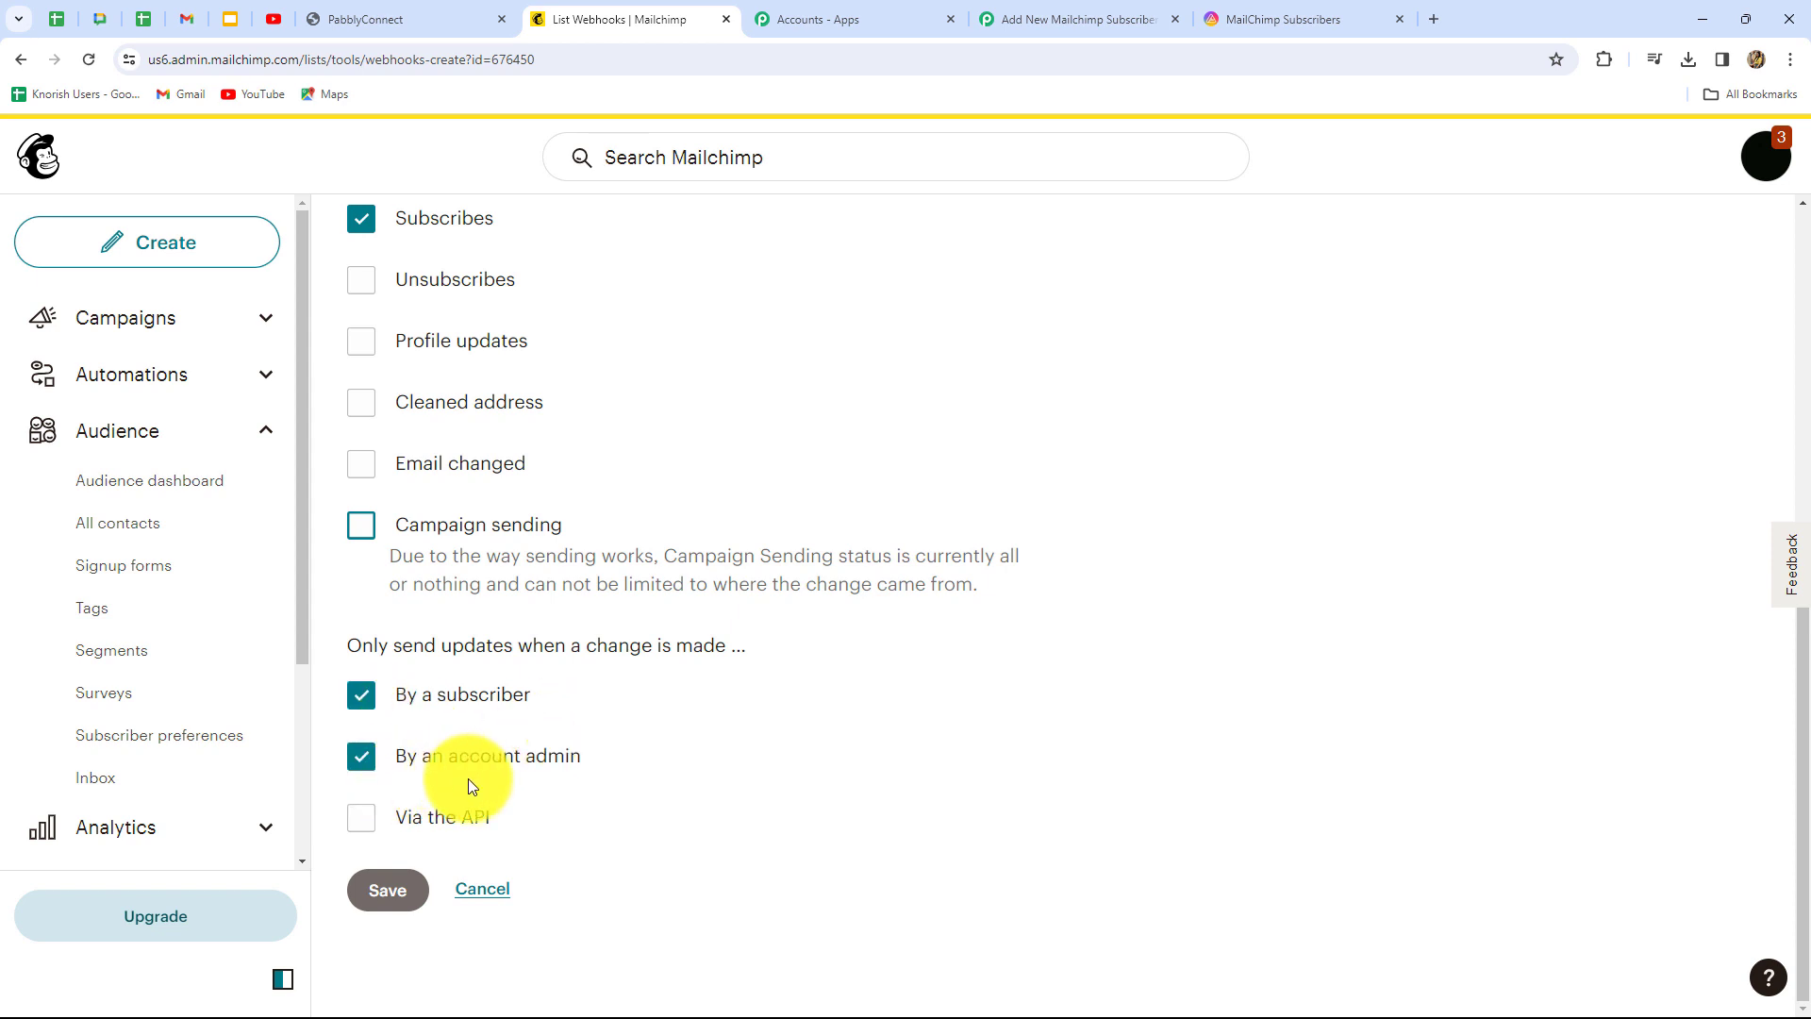
click(361, 818)
click(398, 866)
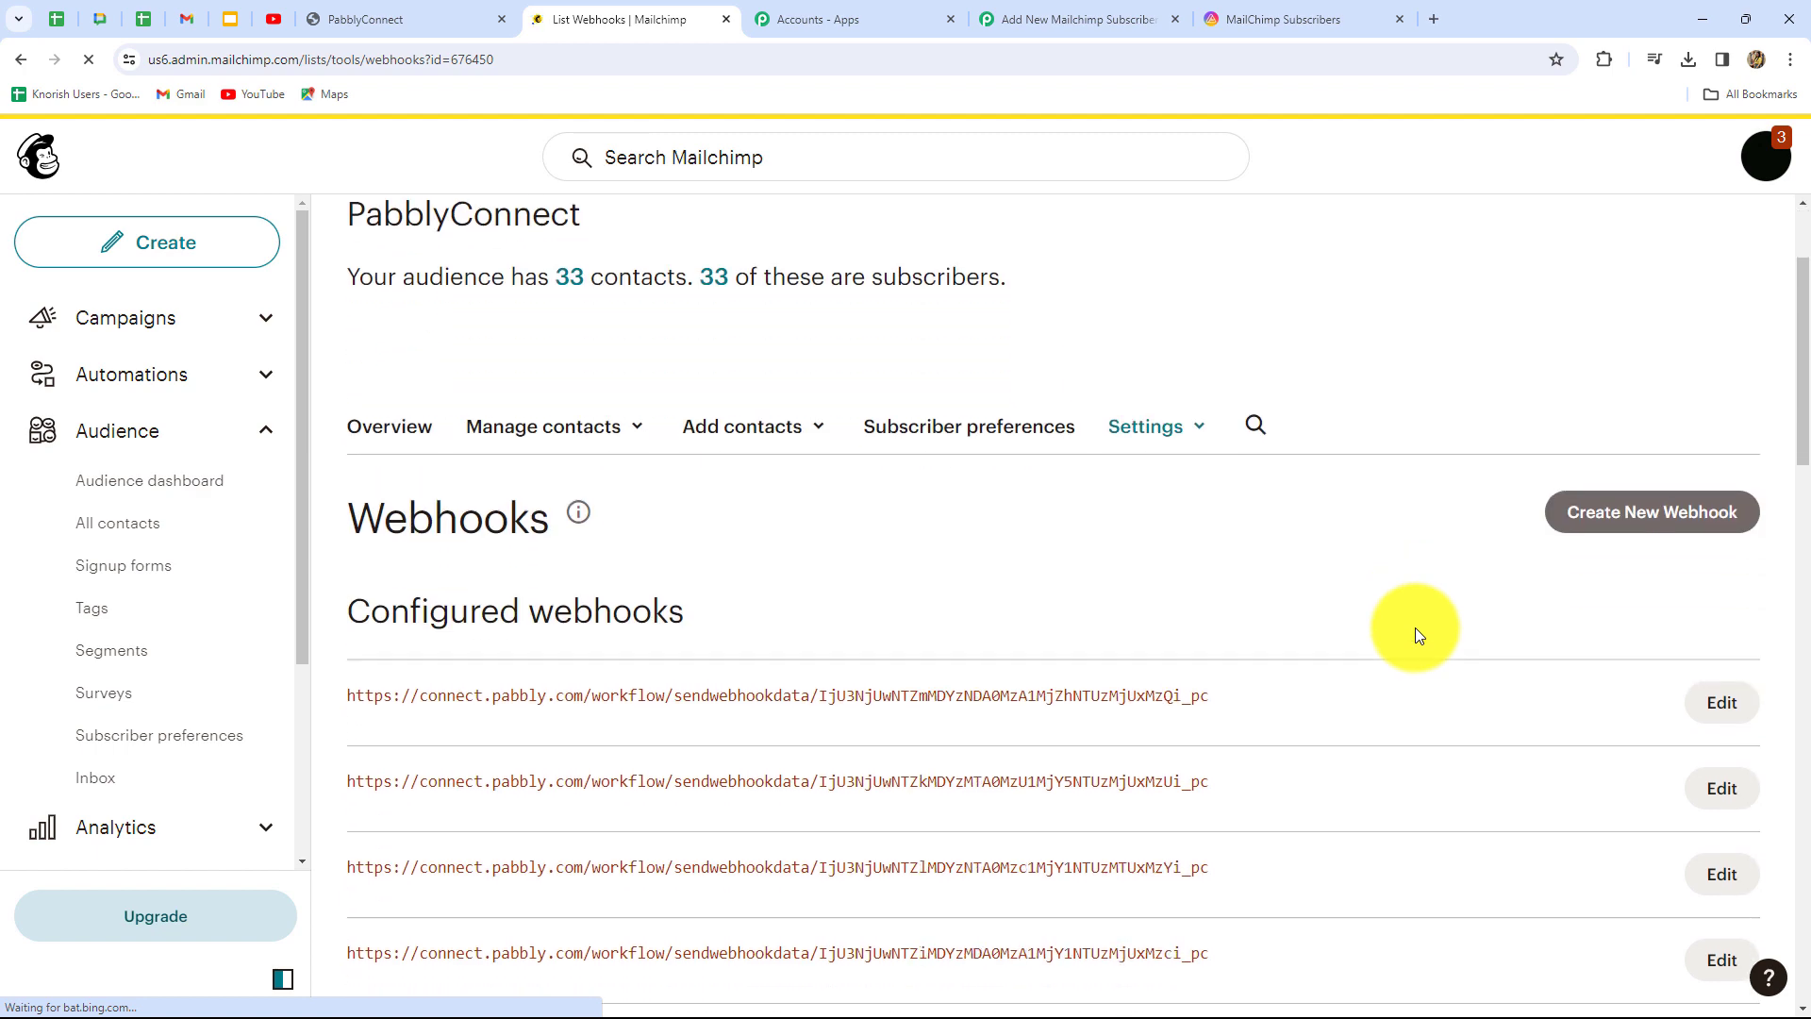
In the Pabbly workflow, re-capture the webhook response and confirm with Yes
click(1058, 11)
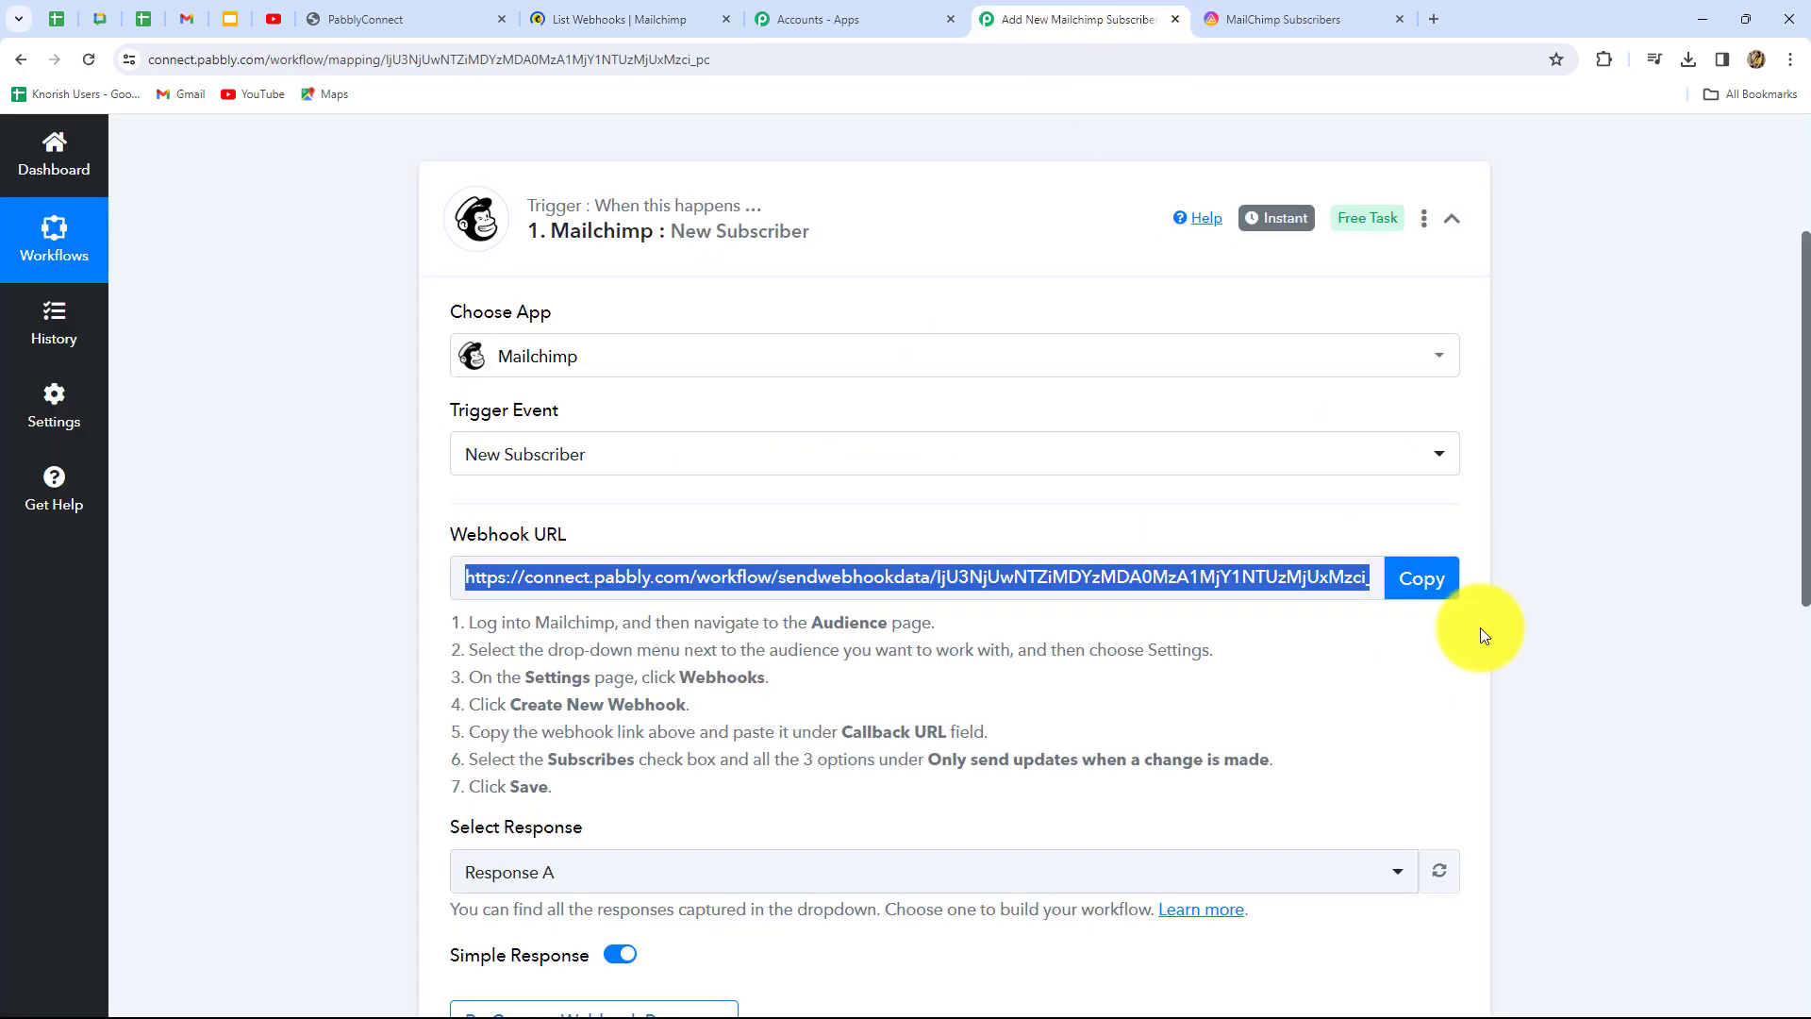
scroll(1479, 635, down, 4)
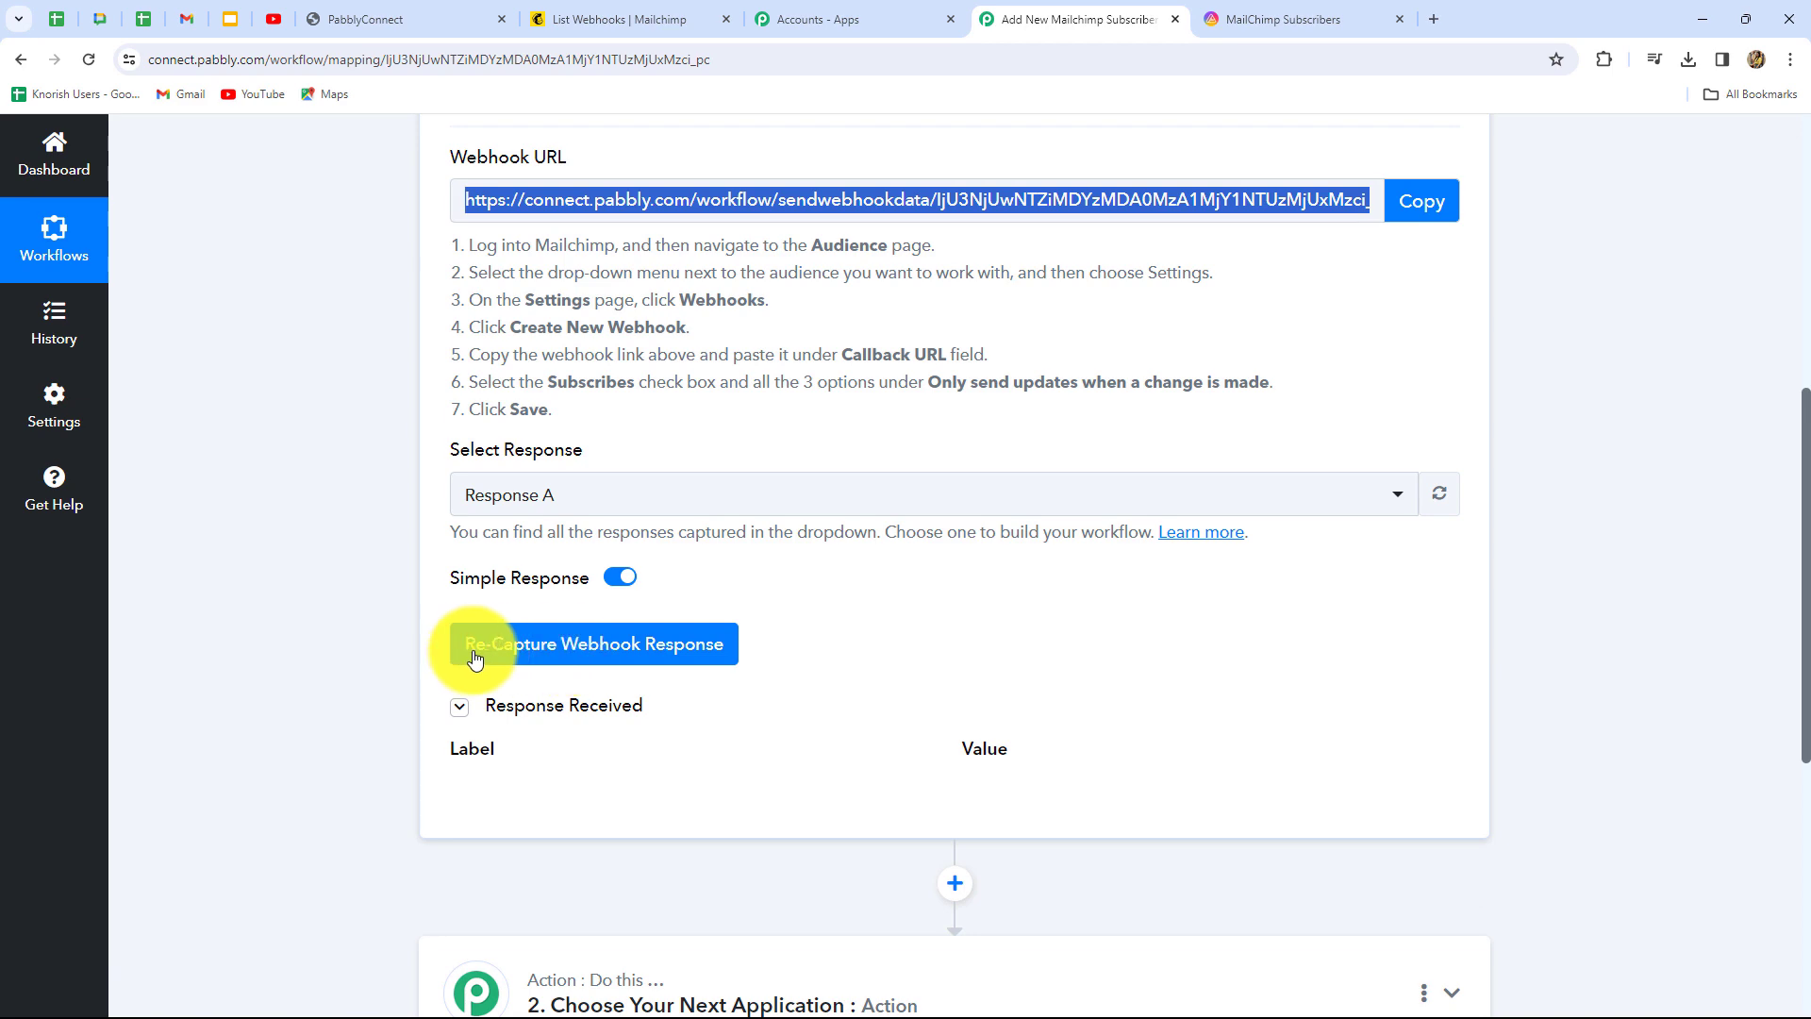
click(685, 659)
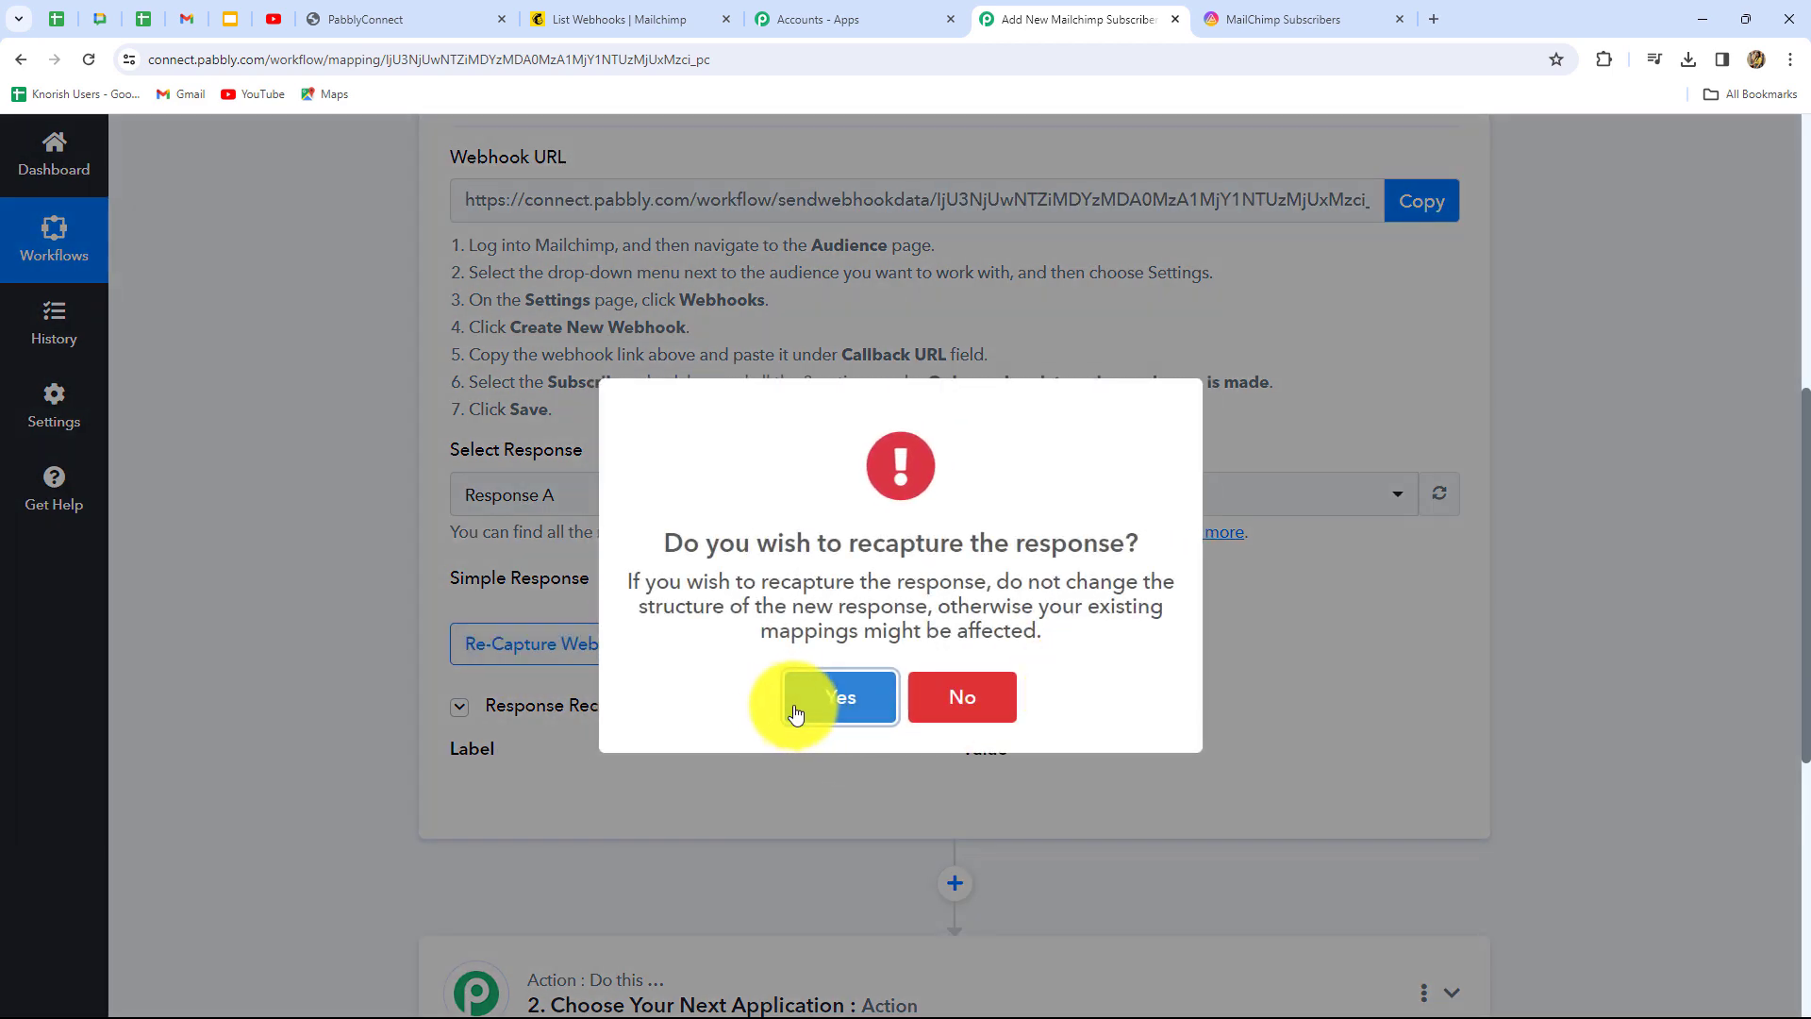
click(797, 701)
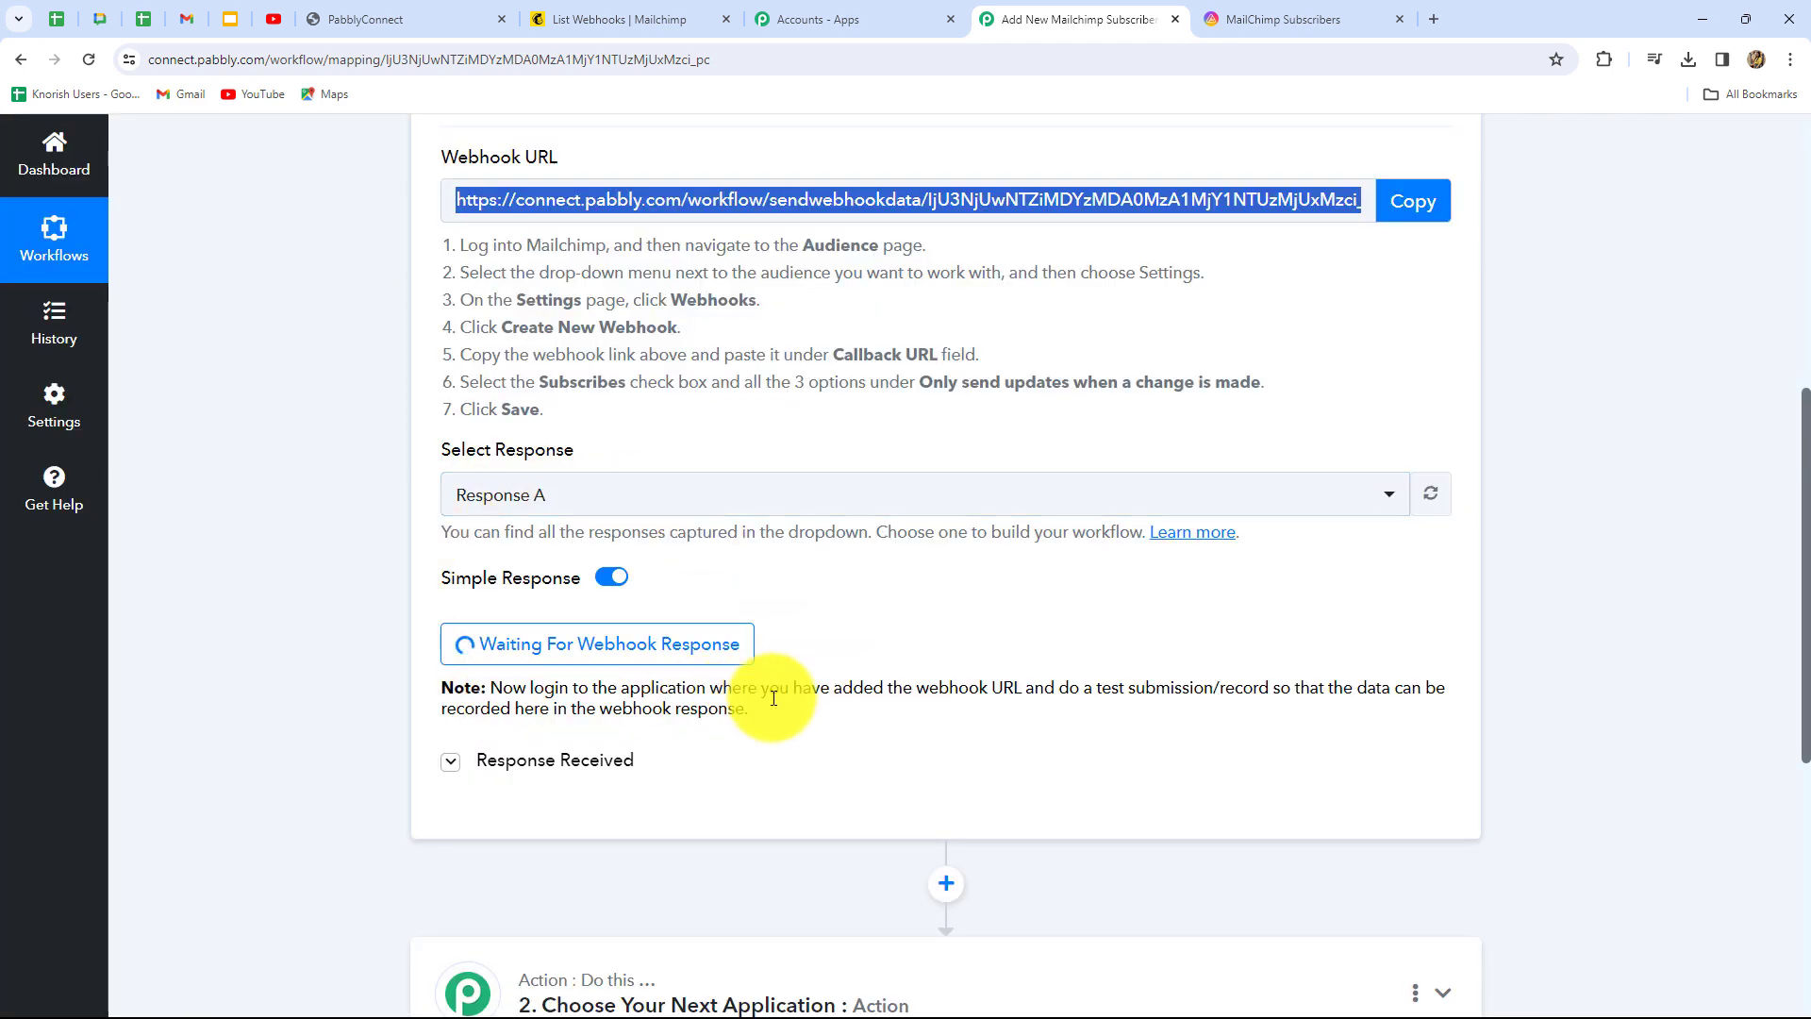
triple_click(625, 688)
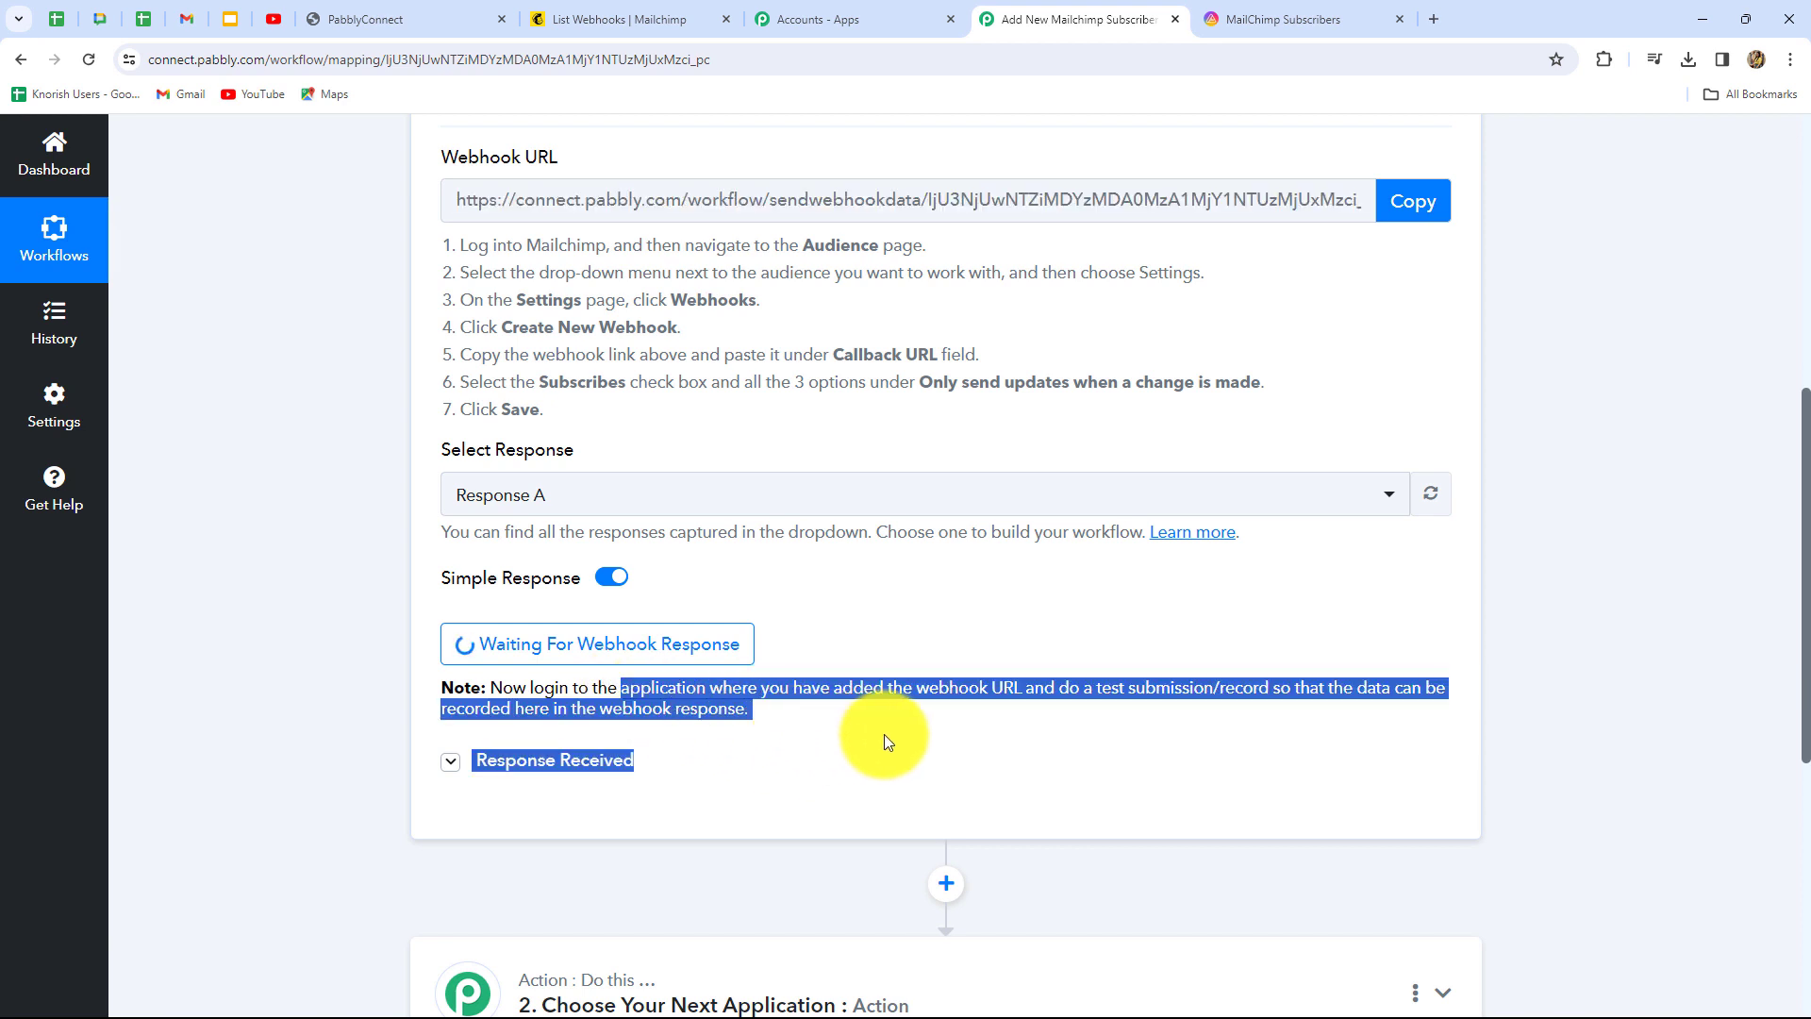
click(955, 739)
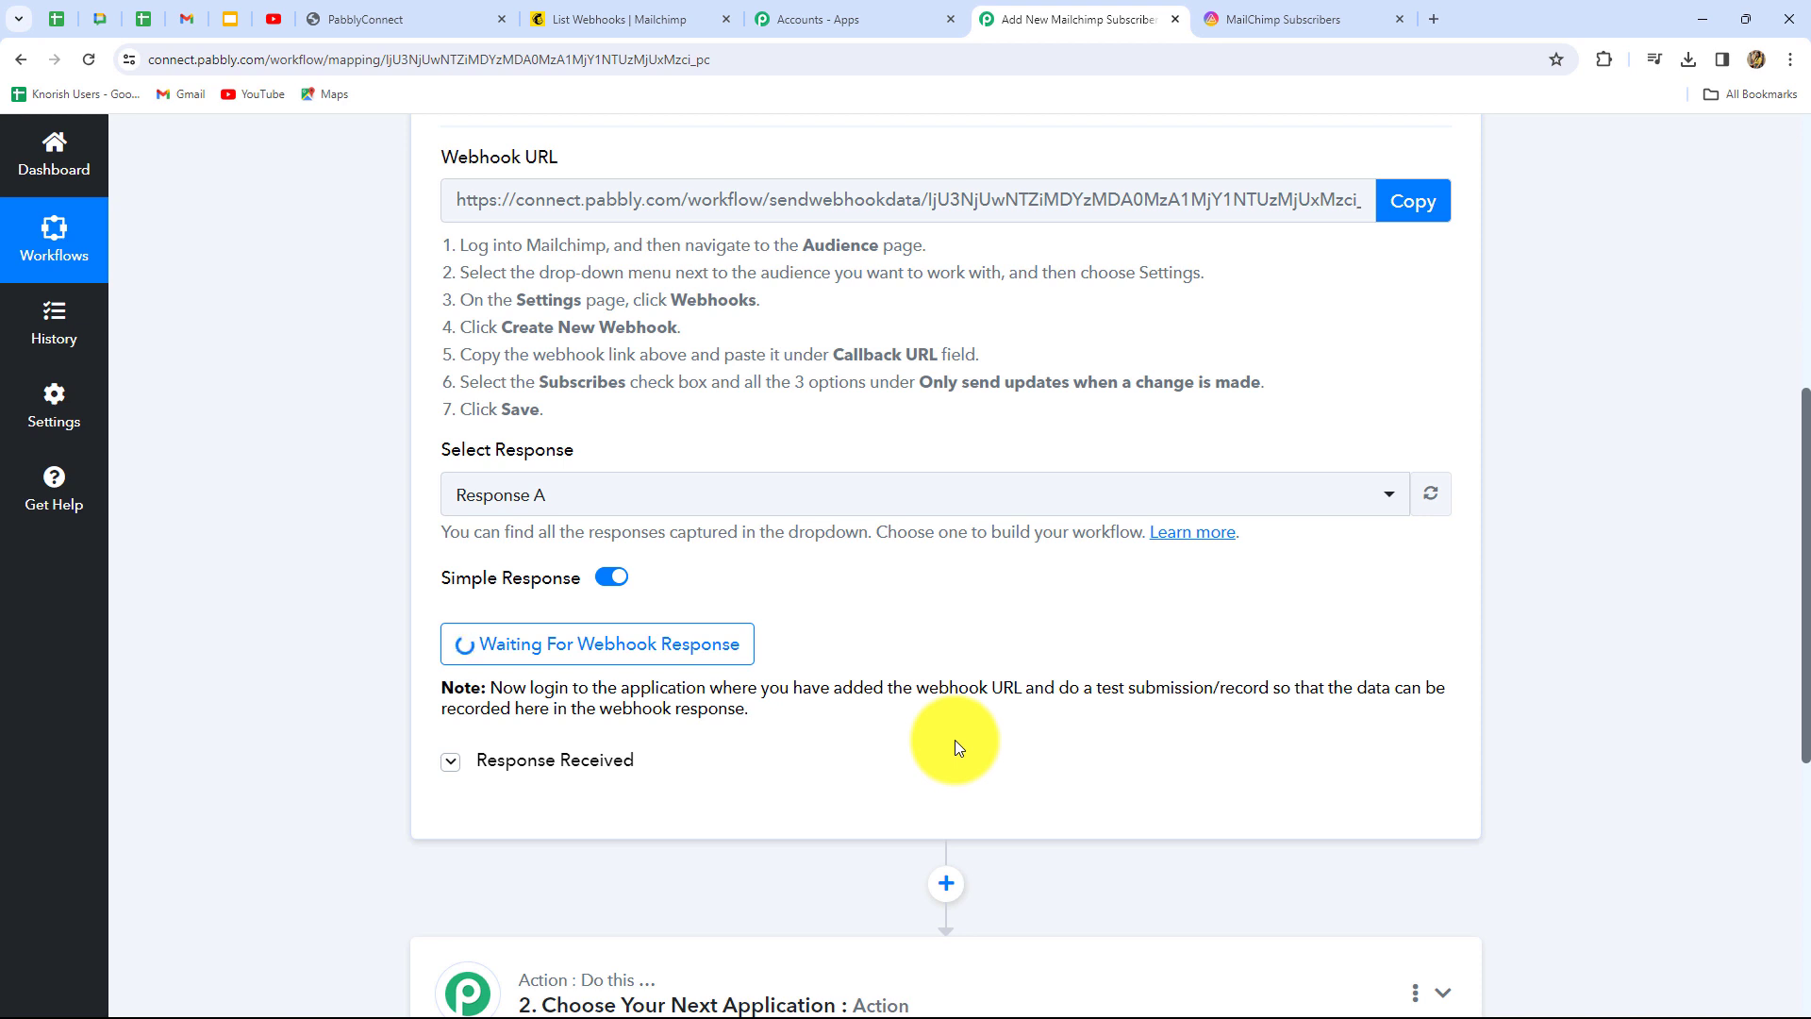
scroll(955, 740, up, 2)
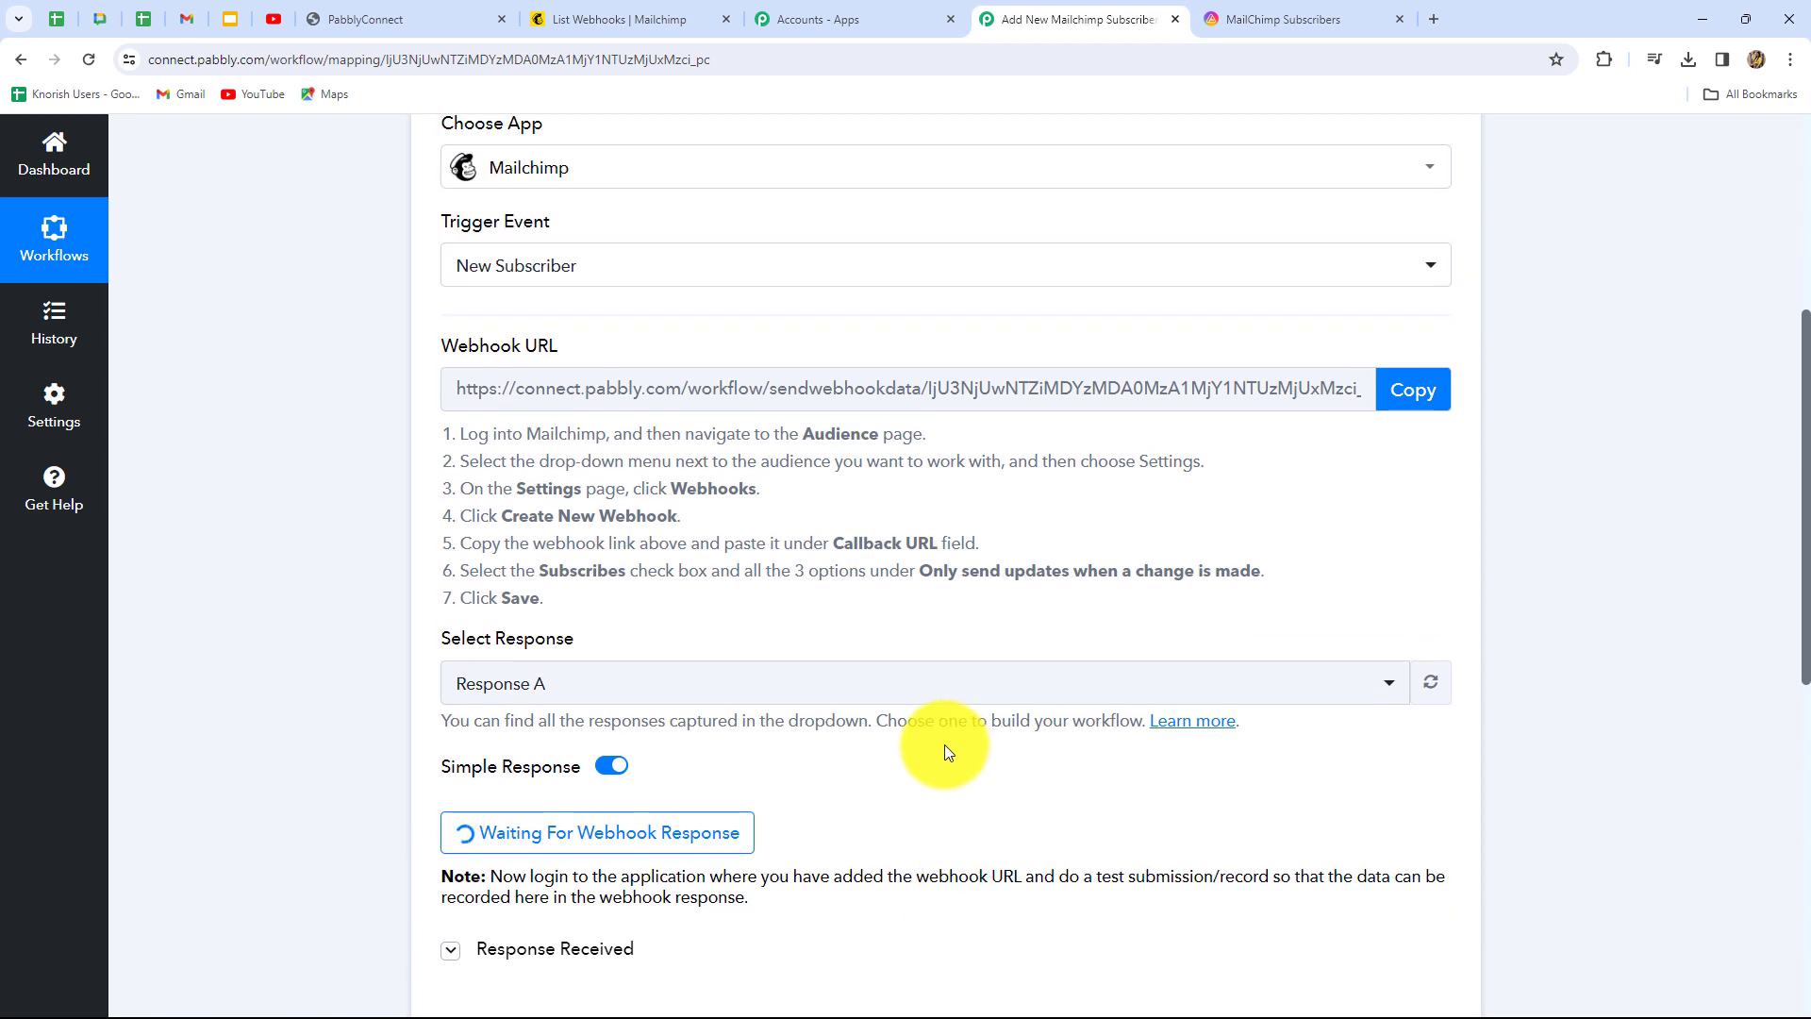
click(405, 19)
Enter the test lead's first name and last name in the Lead Form
scroll(1551, 657, down, 3)
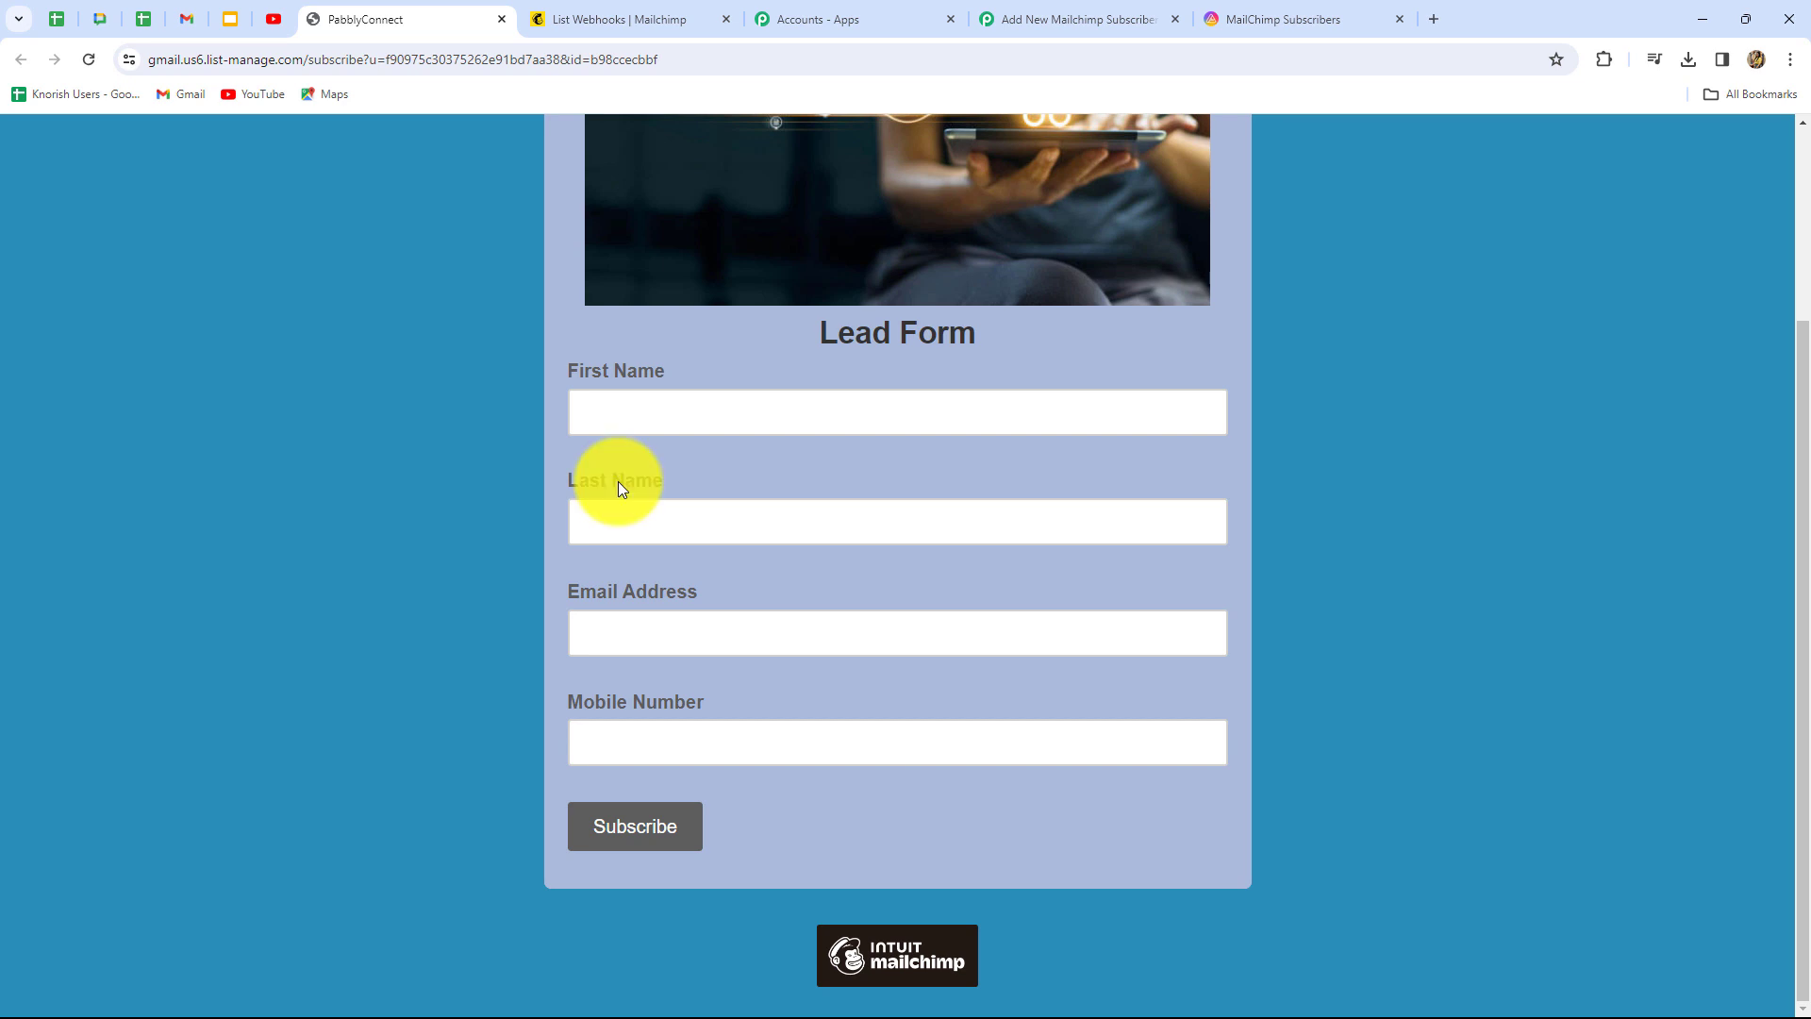
scroll(618, 483, up, 3)
scroll(618, 483, down, 3)
click(613, 409)
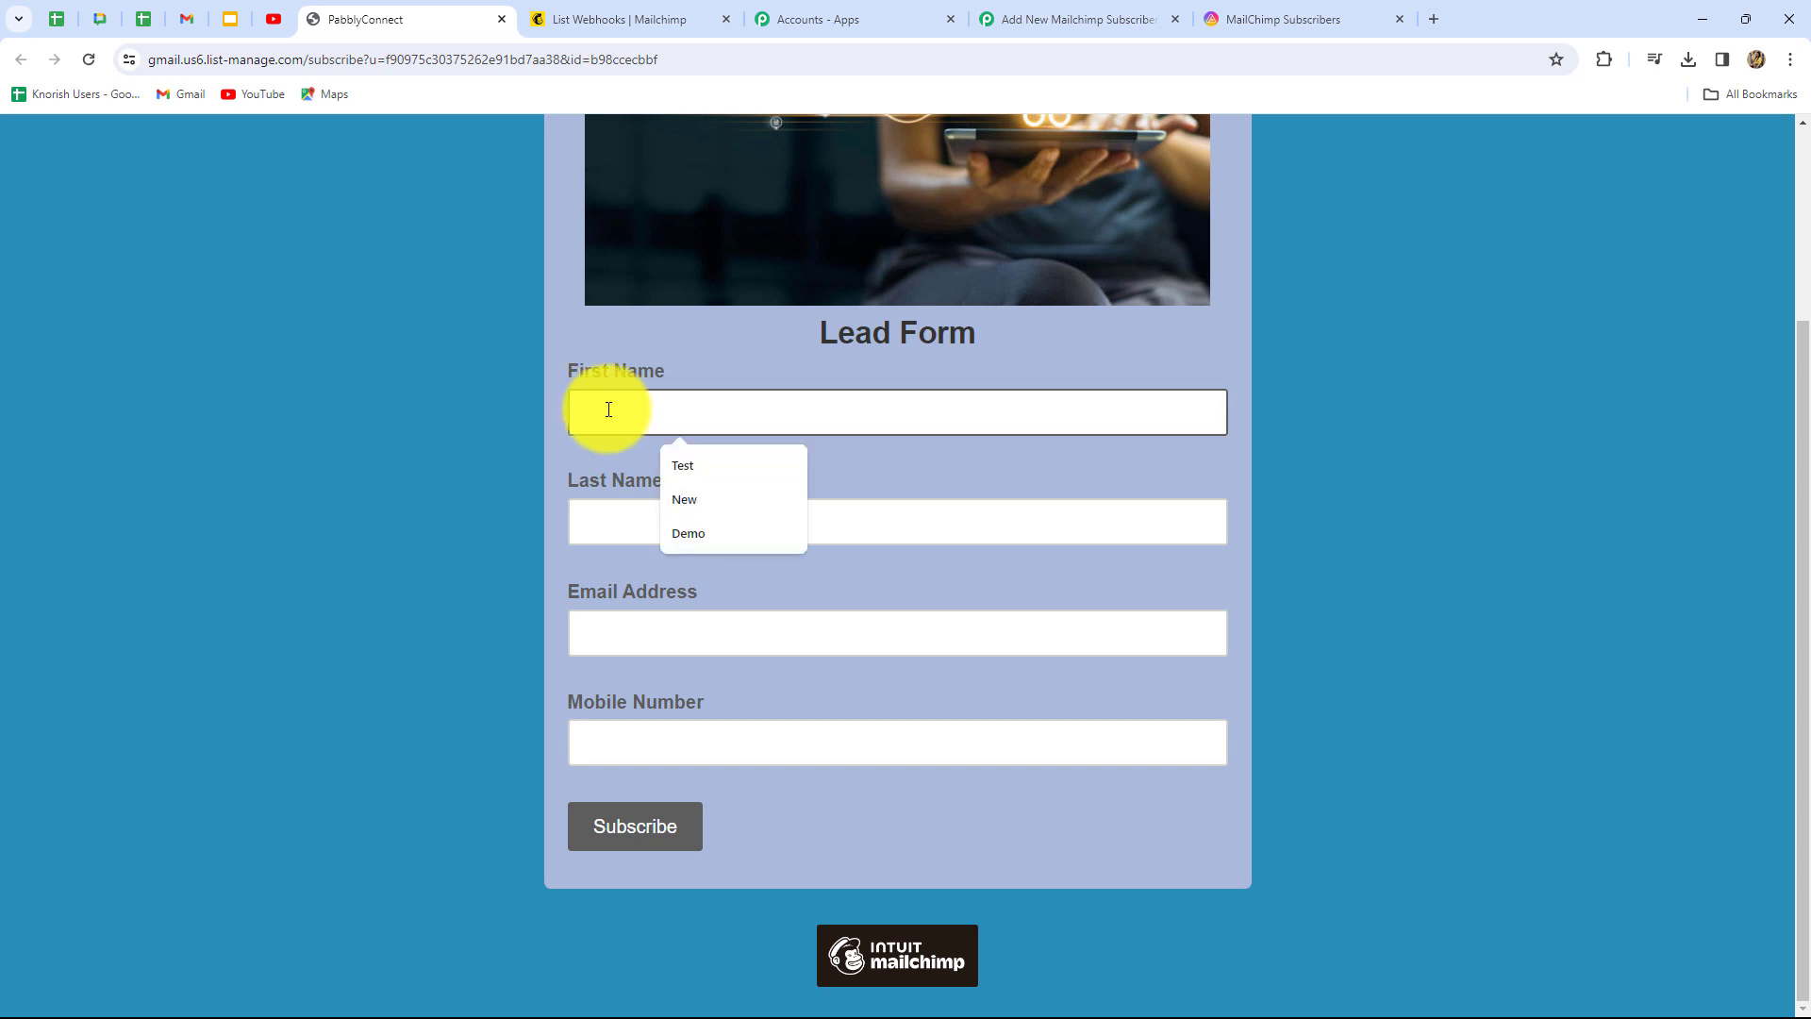
key(Caps_Lock)
text(Dummy)
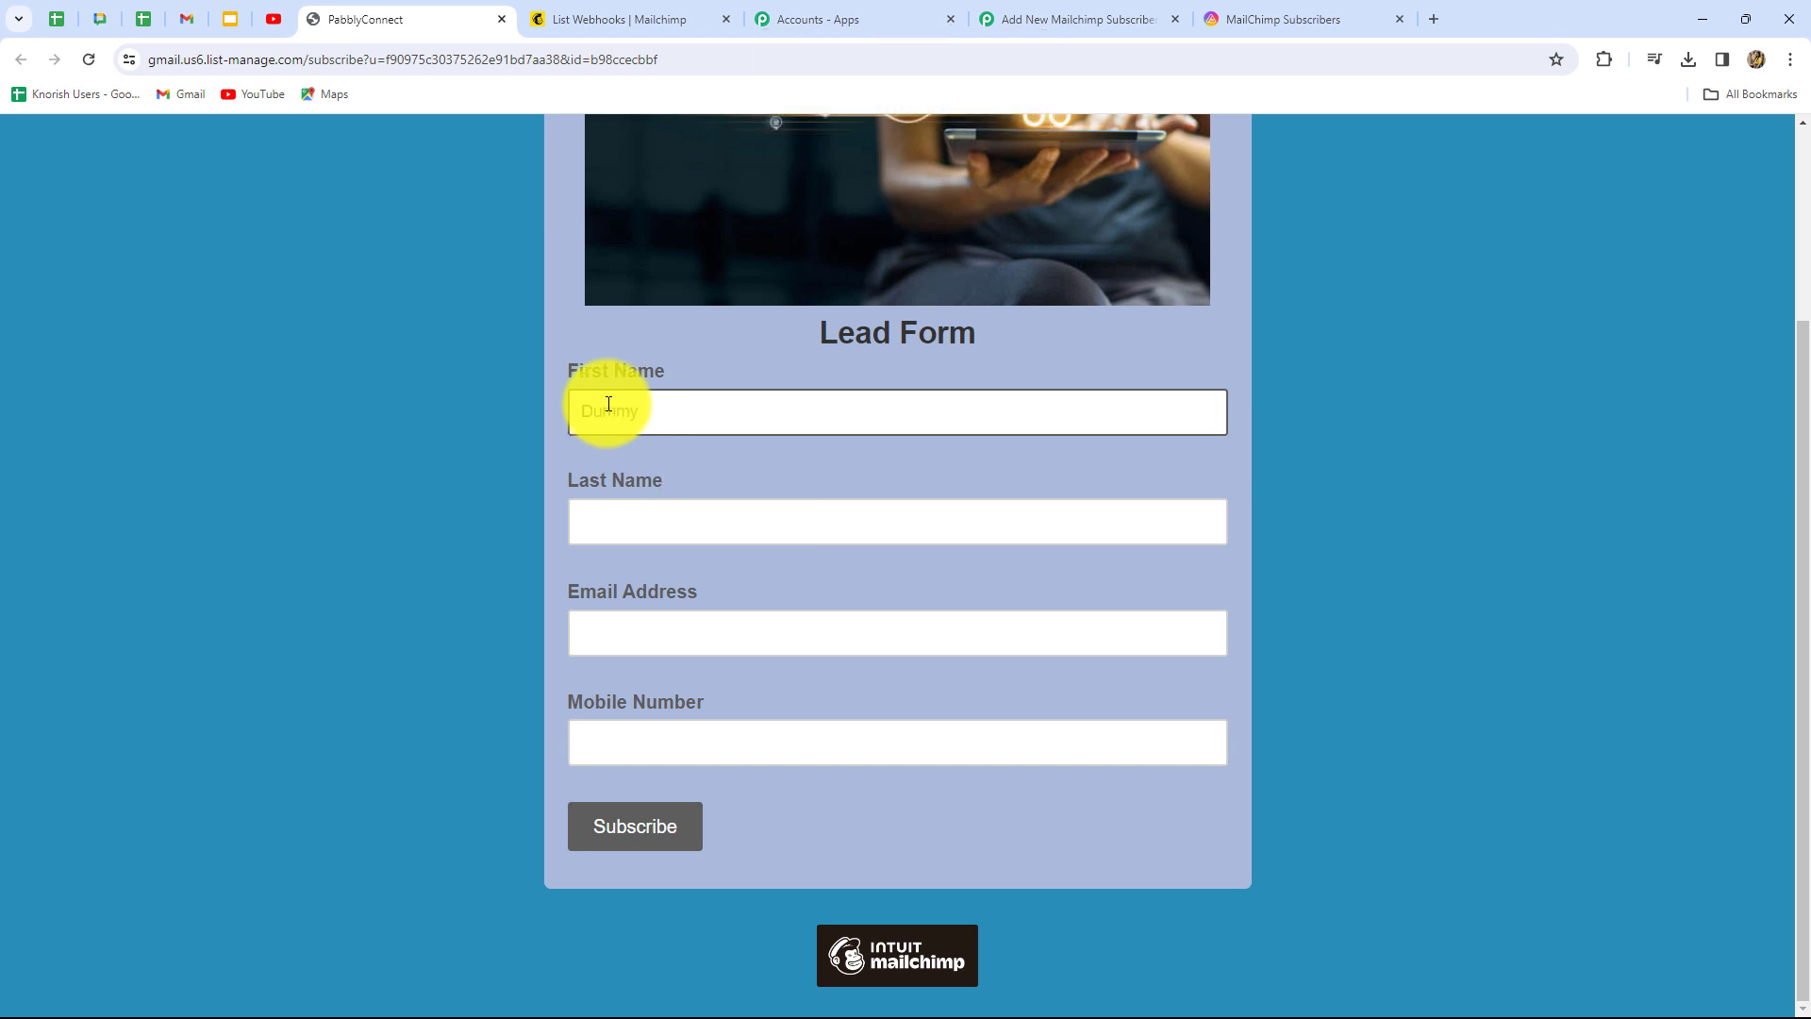
click(618, 518)
key(Caps_Lock)
key(Down)
key(Down)
key(Return)
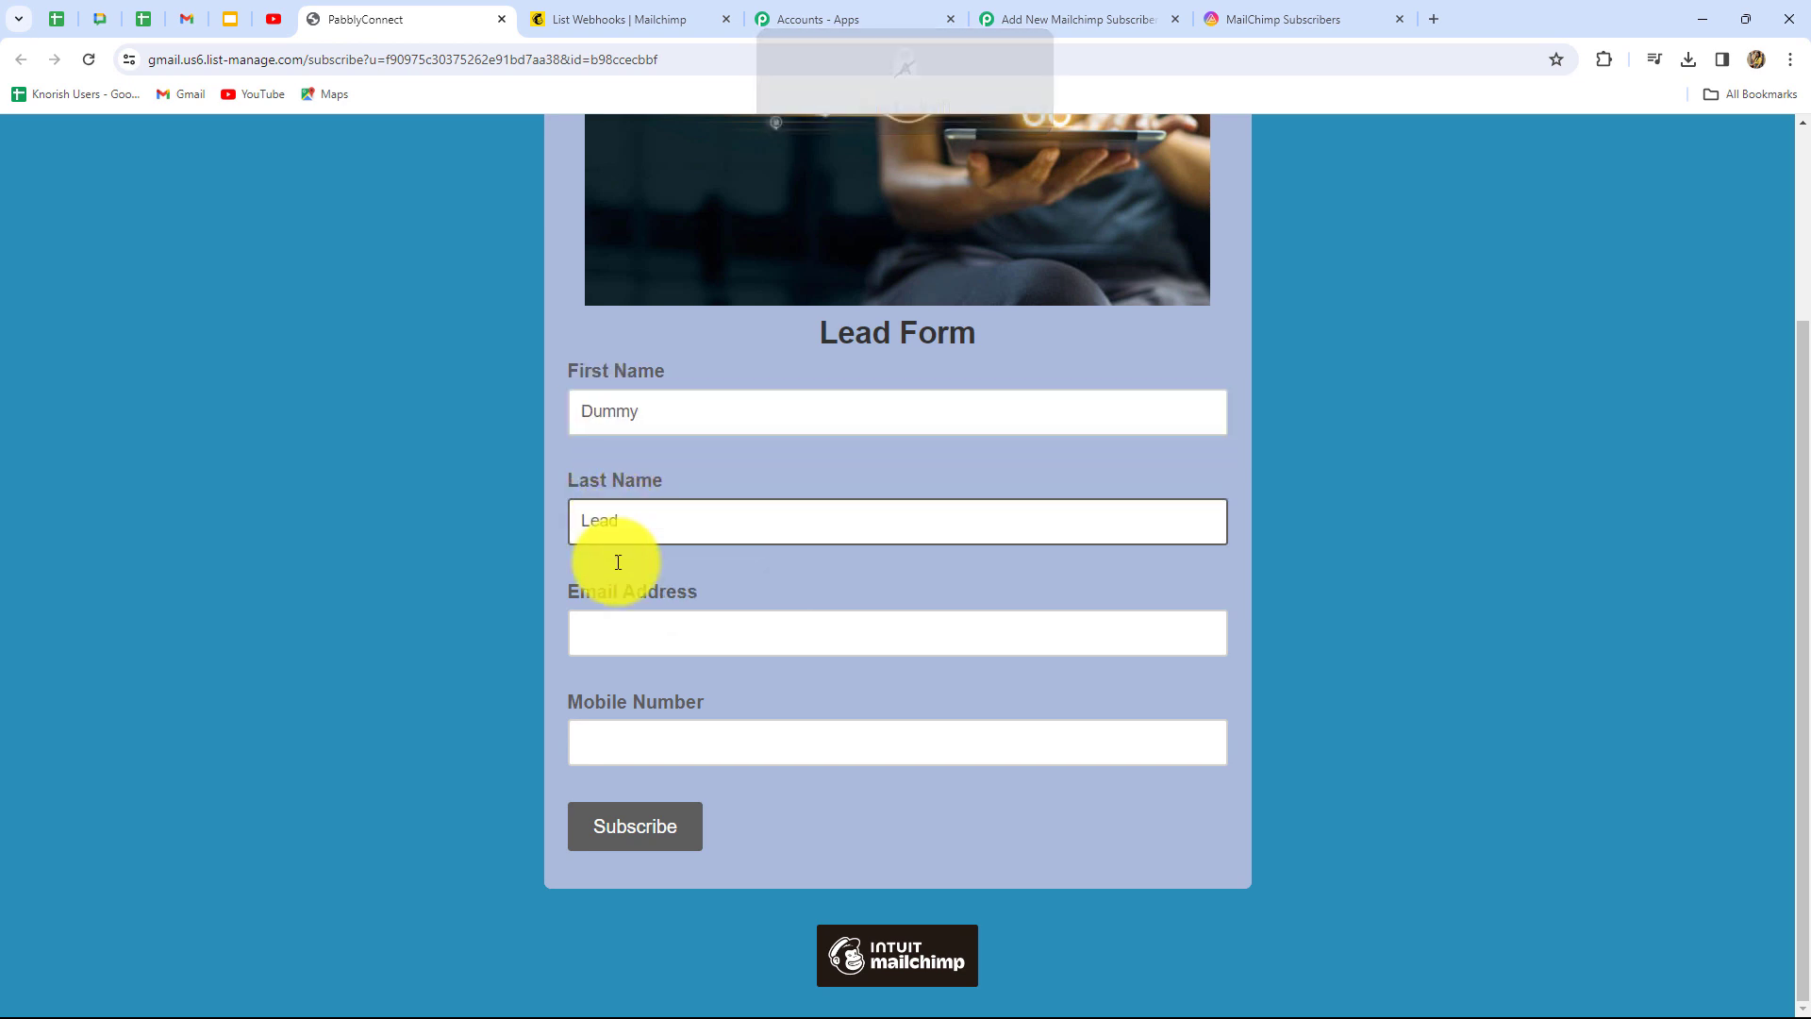
Fill in the test lead's e-mail address and mobile number, then submit the form
click(627, 625)
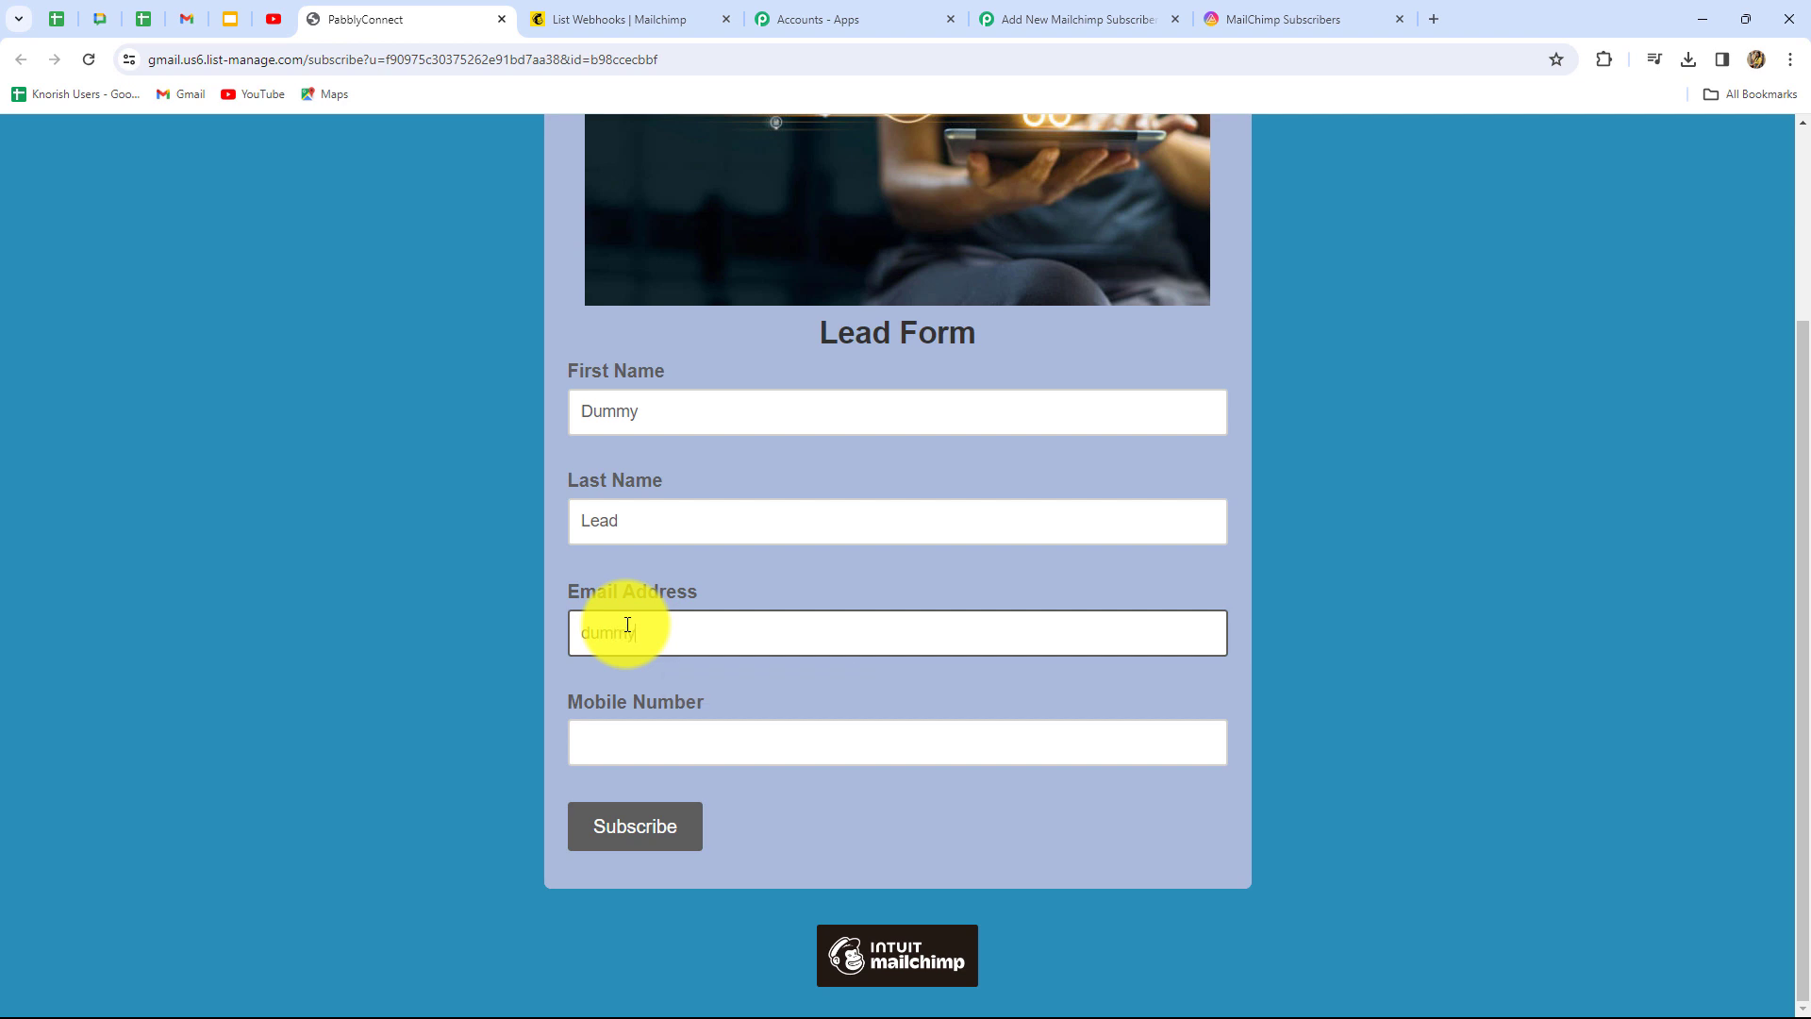
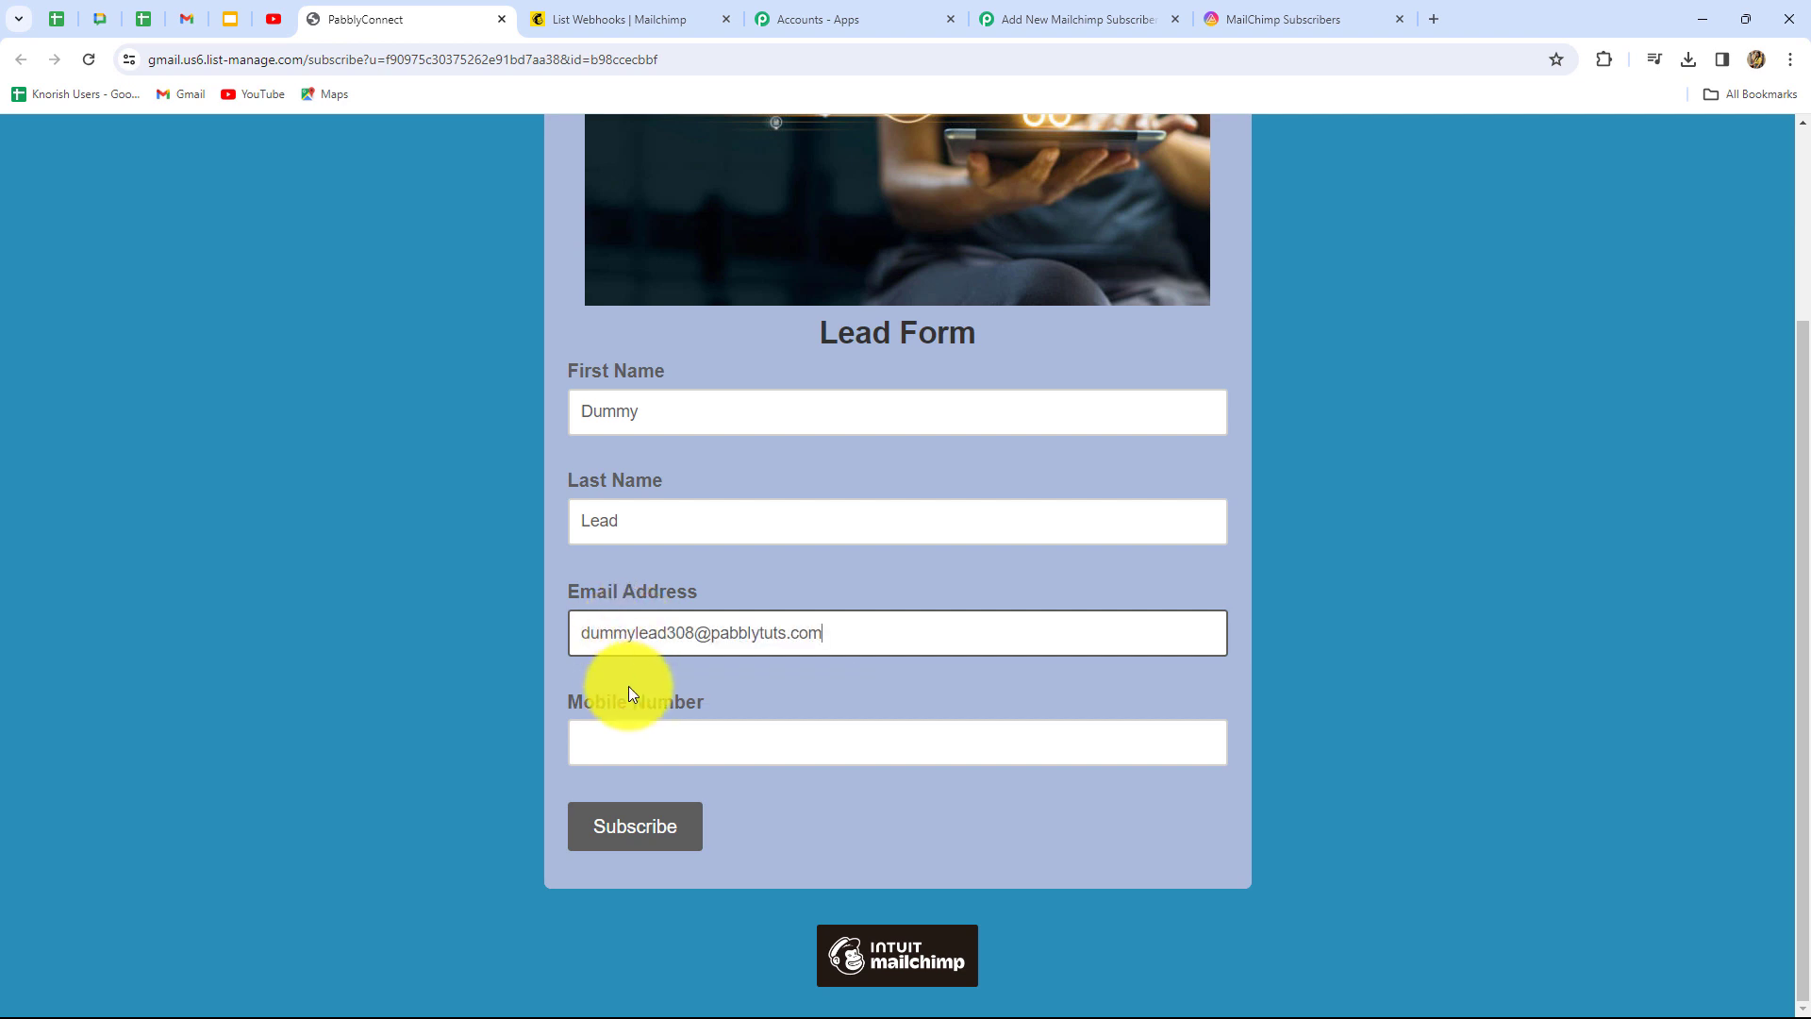
click(651, 726)
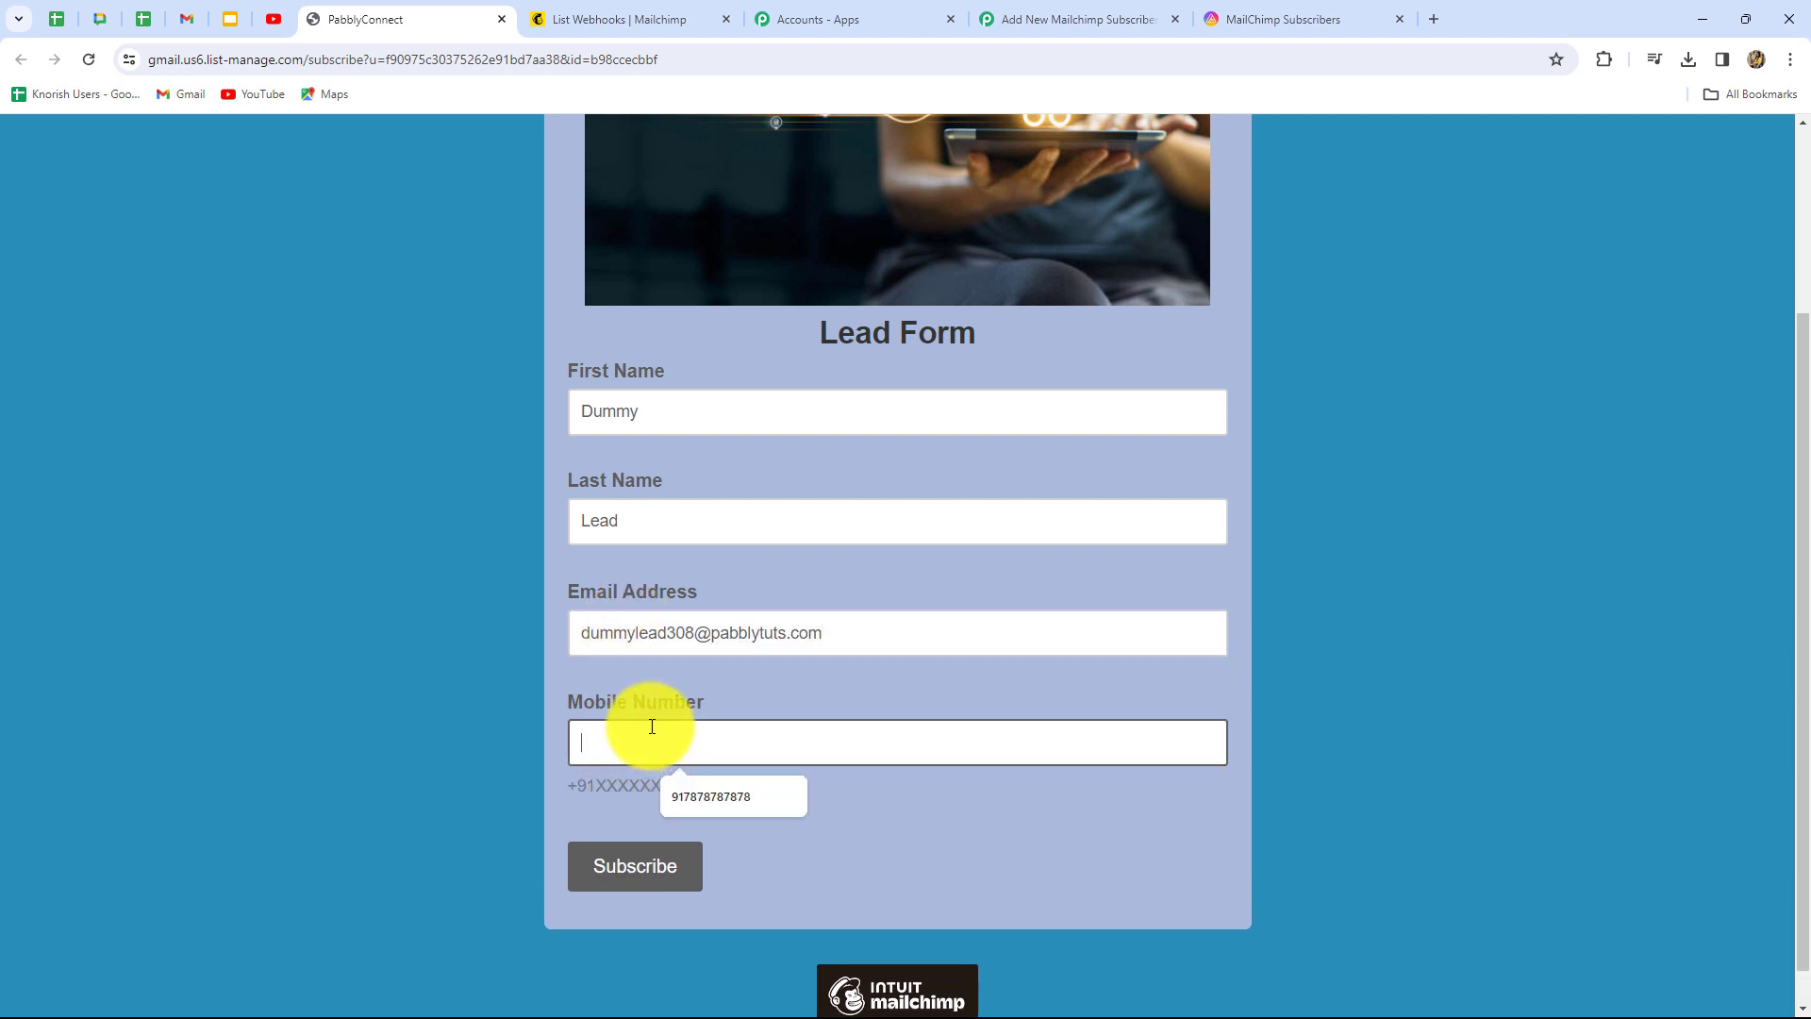
click(658, 885)
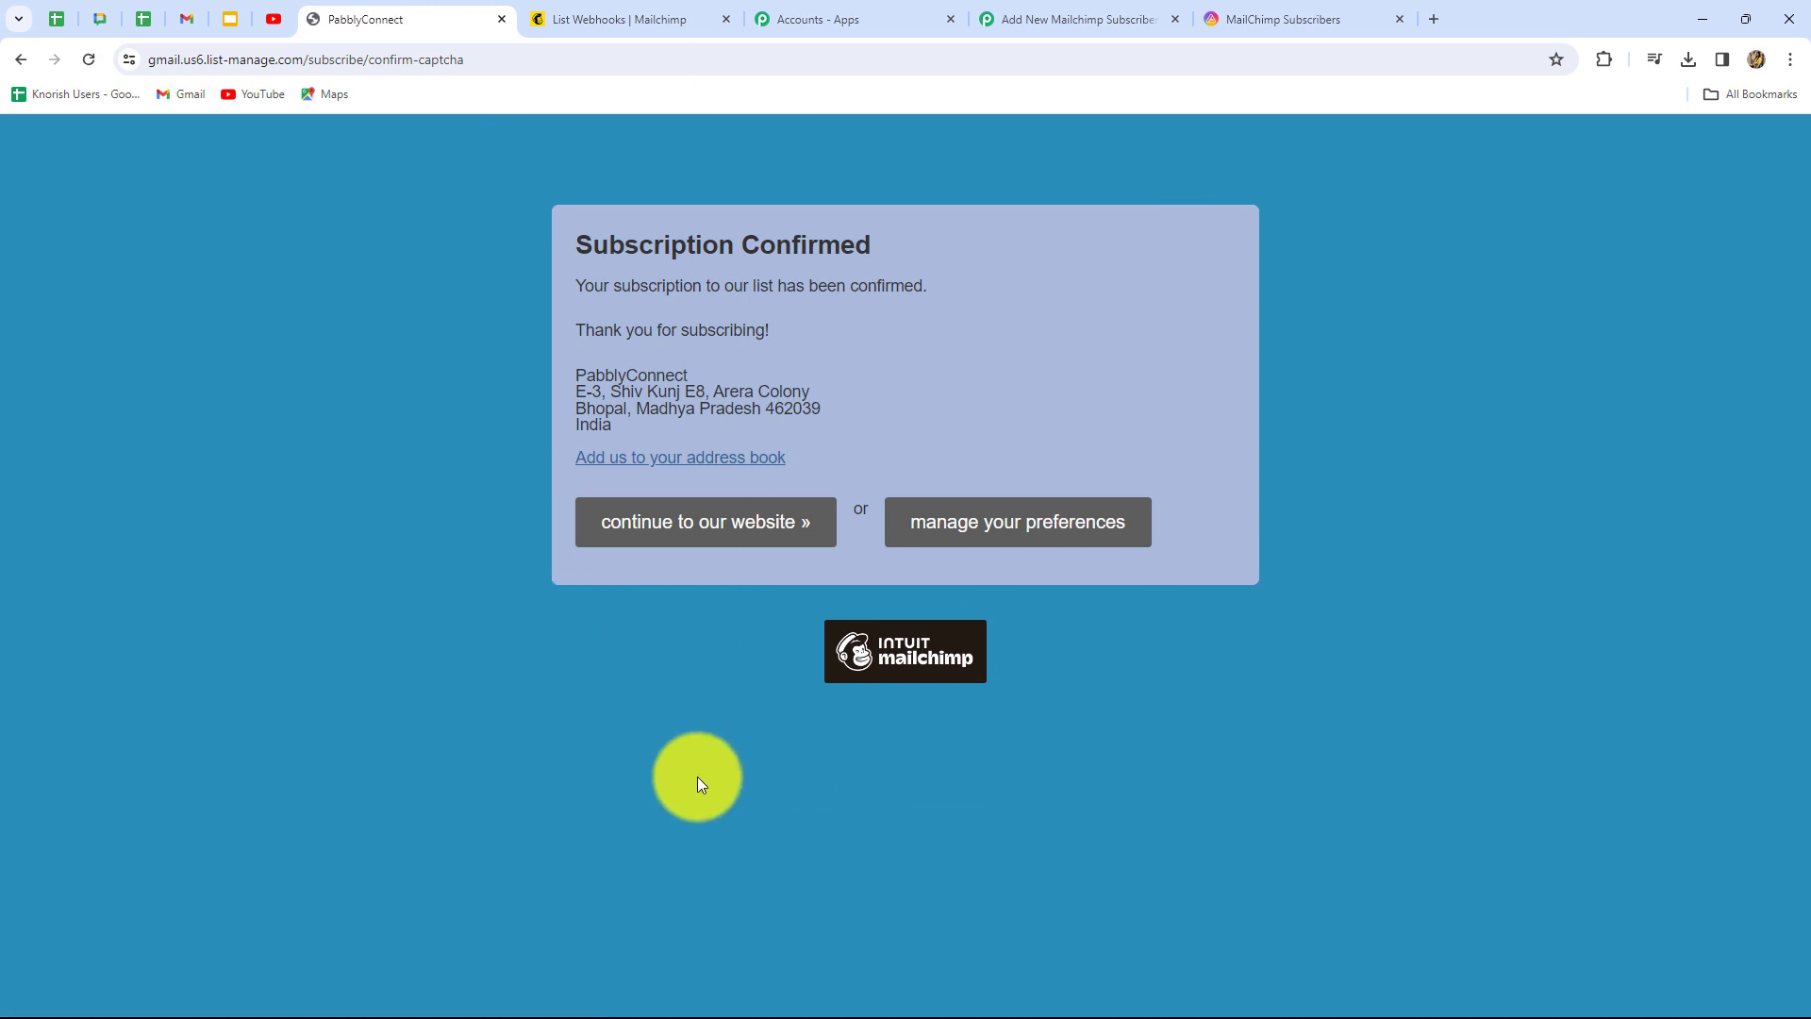
Review the captured subscribe event in the trigger response, then open the action step's app choices
click(1019, 11)
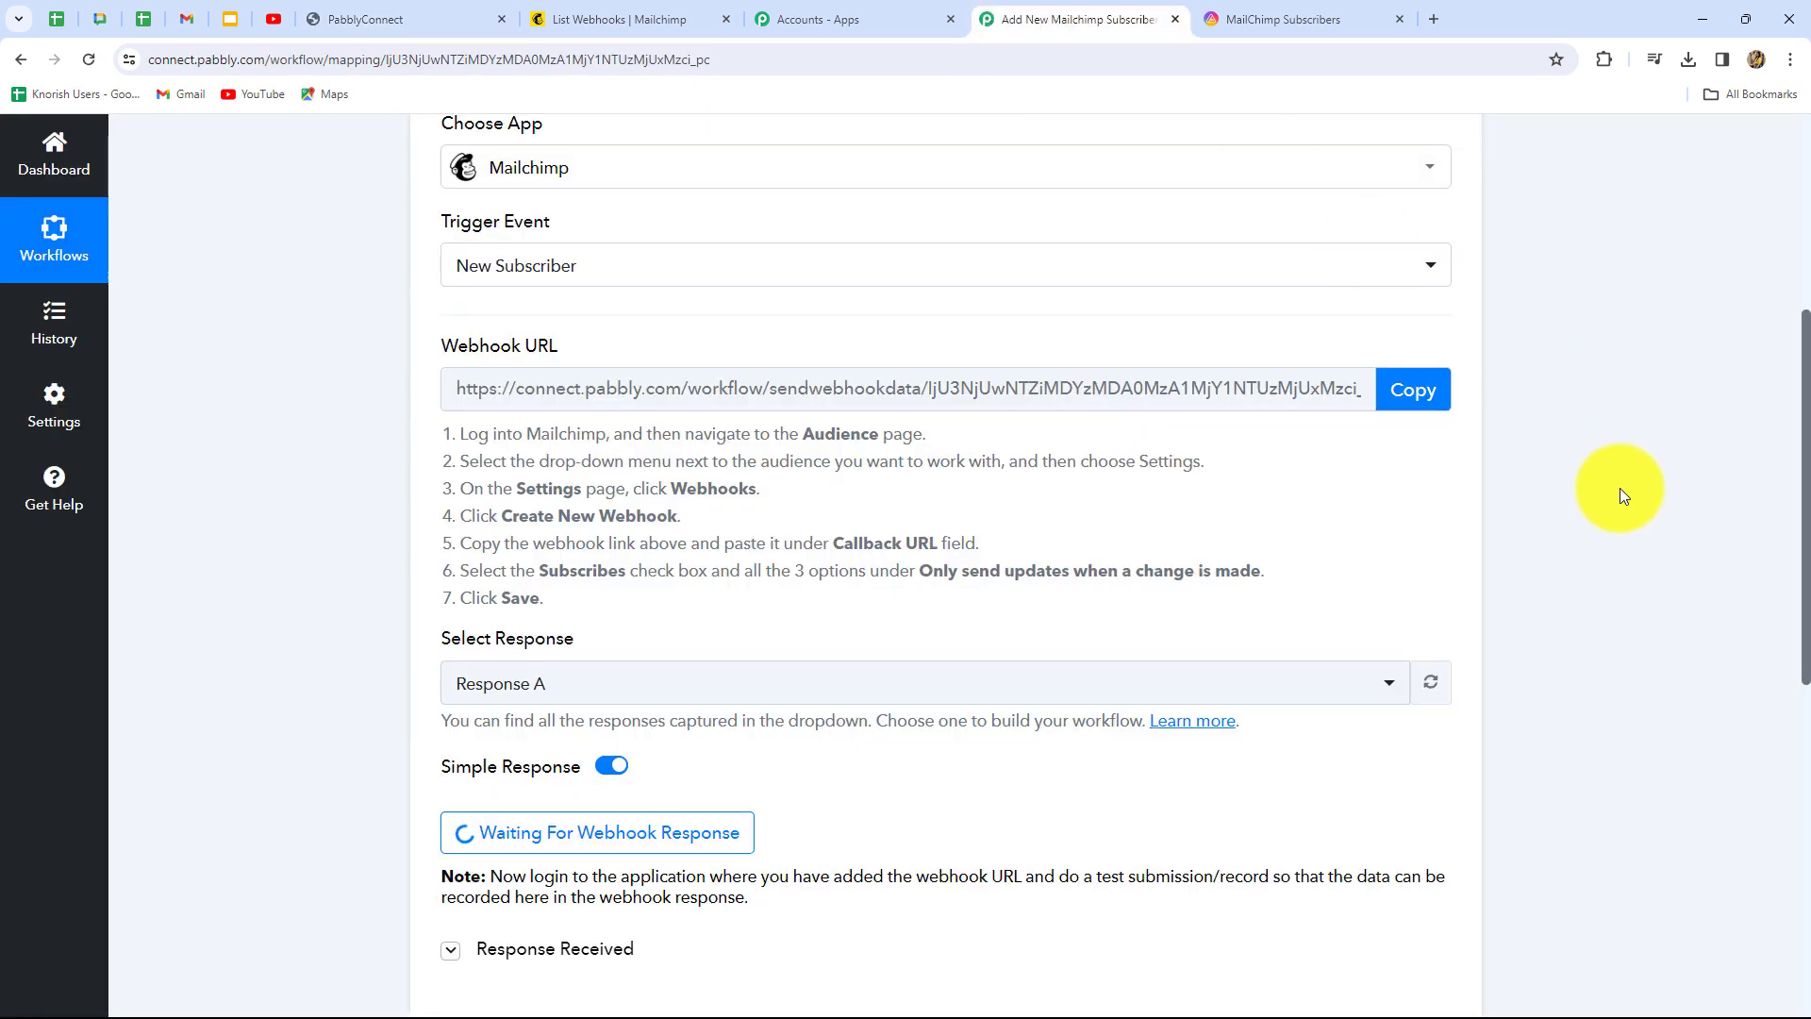
scroll(1620, 490, down, 8)
scroll(1620, 506, up, 4)
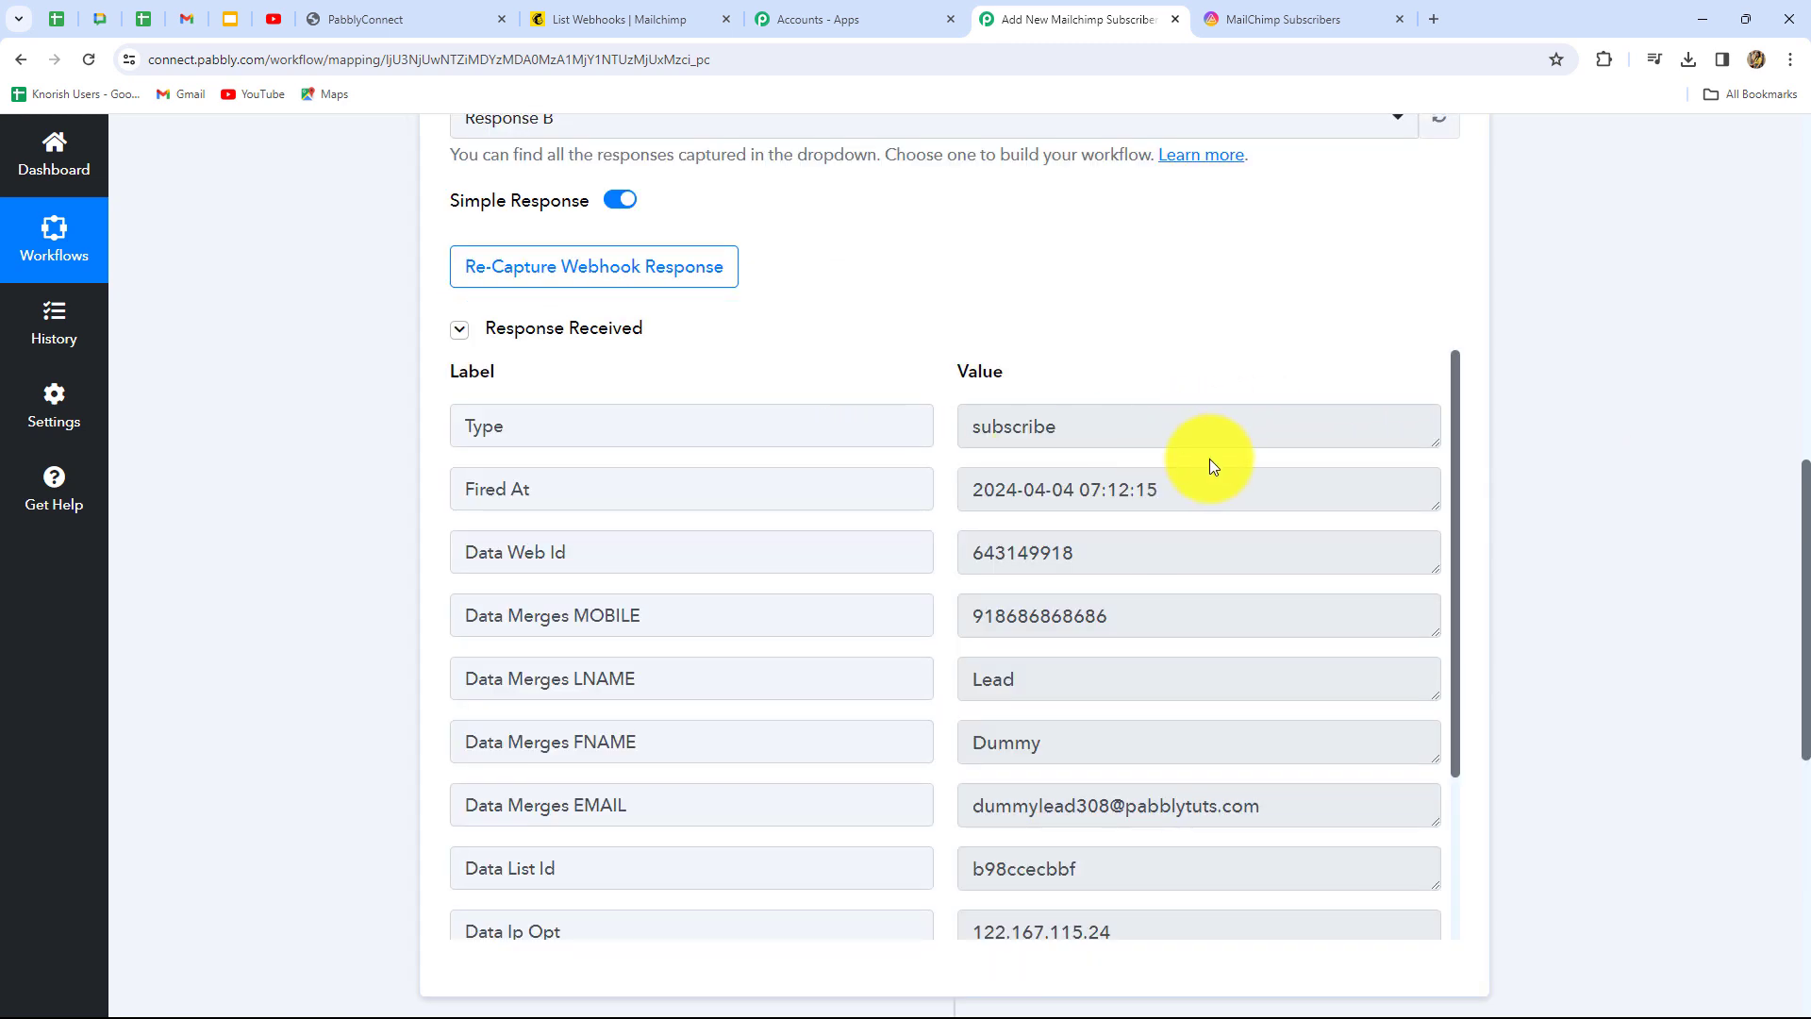
drag(981, 426, 1121, 440)
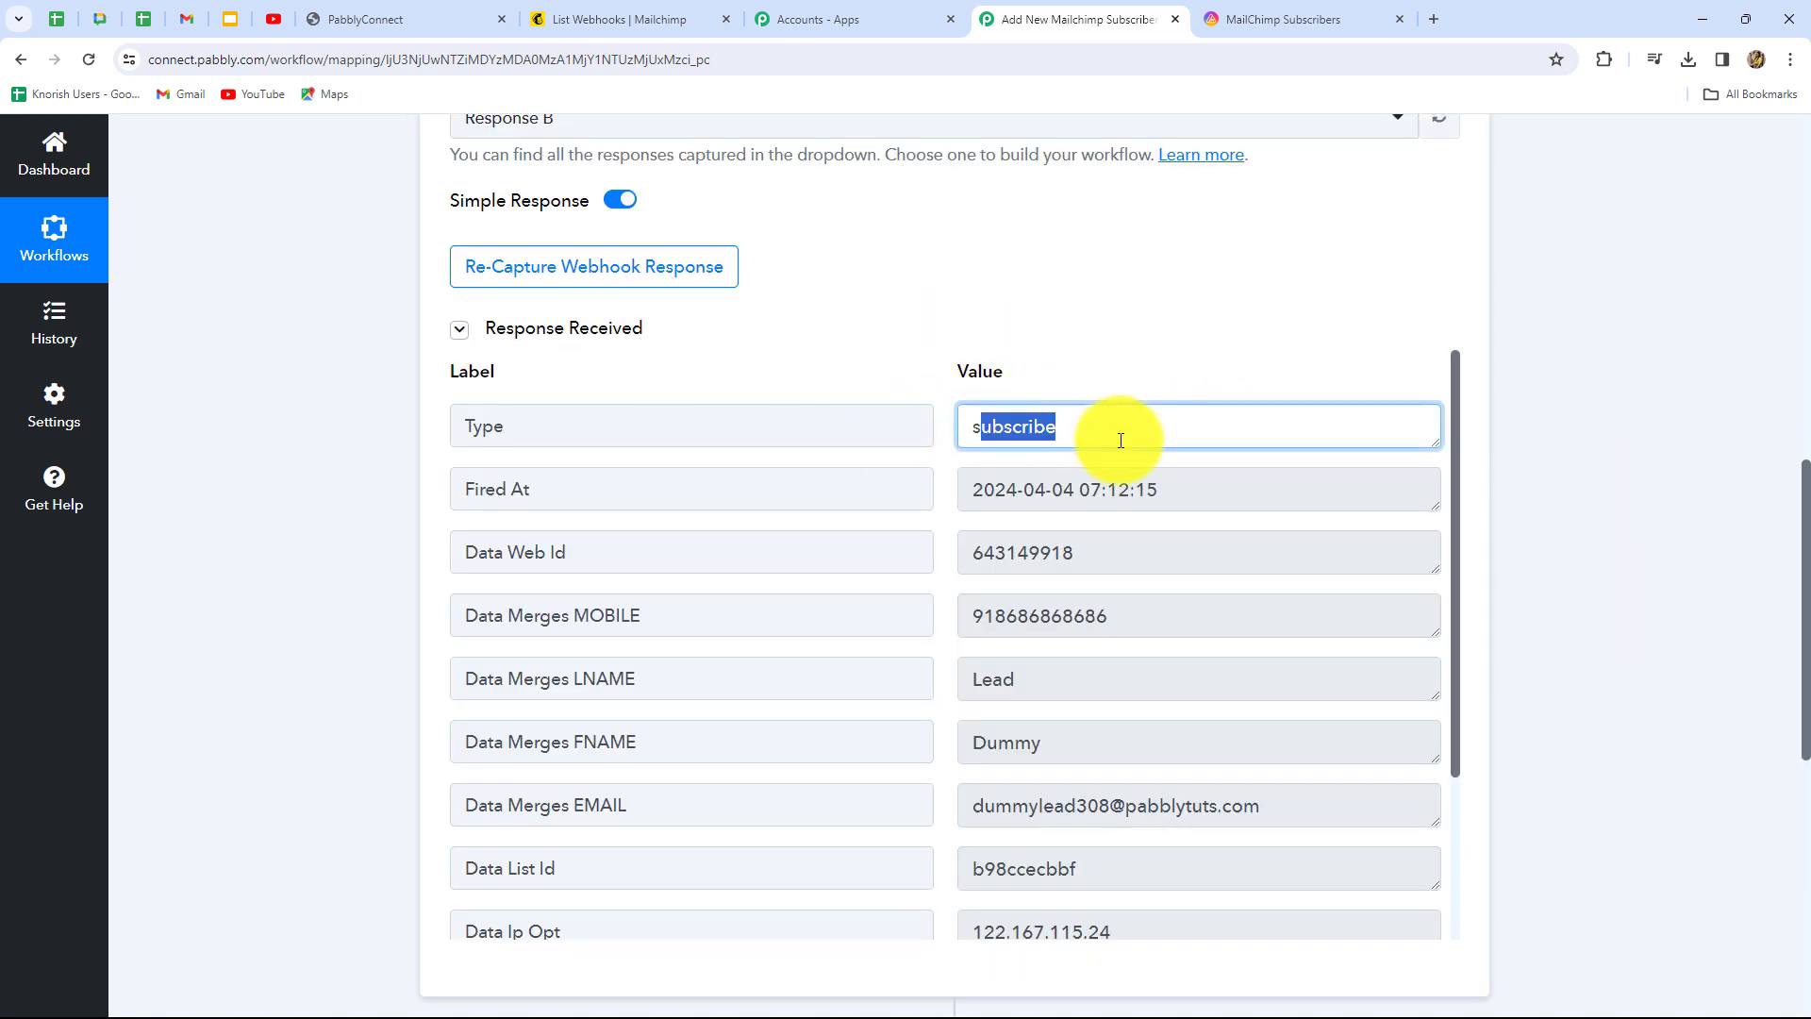
scroll(1213, 611, down, 2)
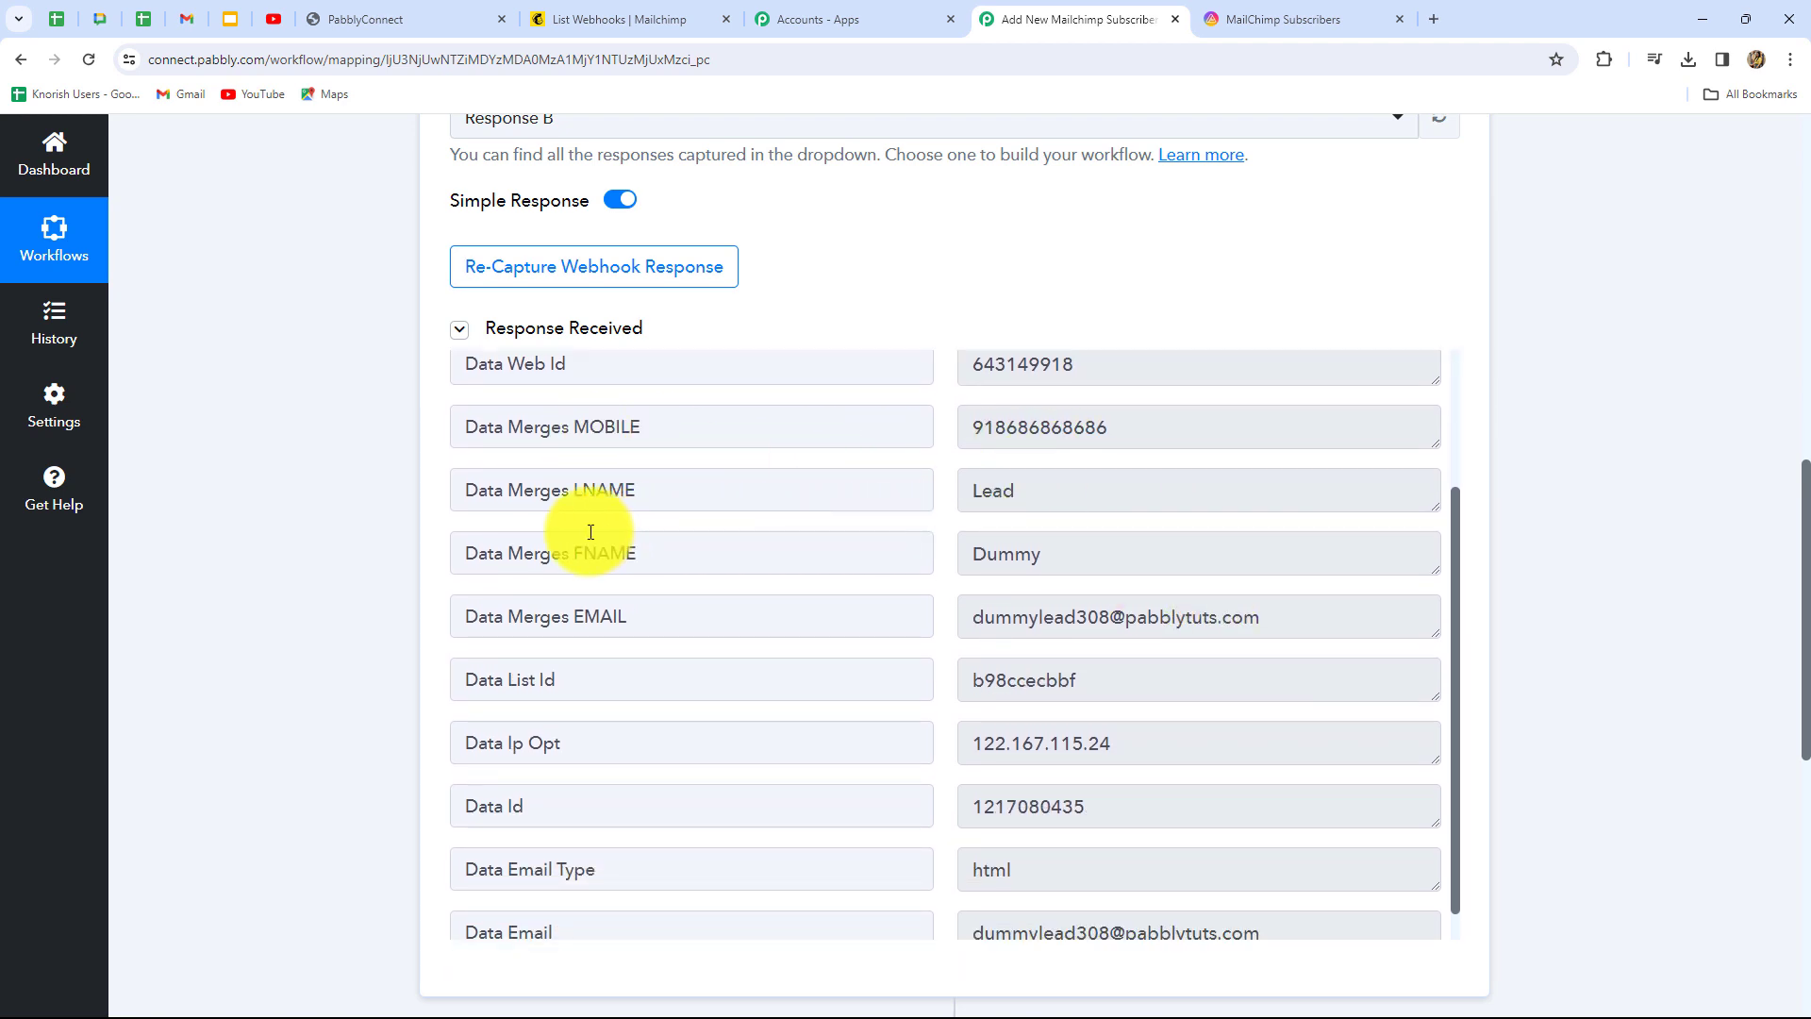
scroll(1401, 660, down, 1)
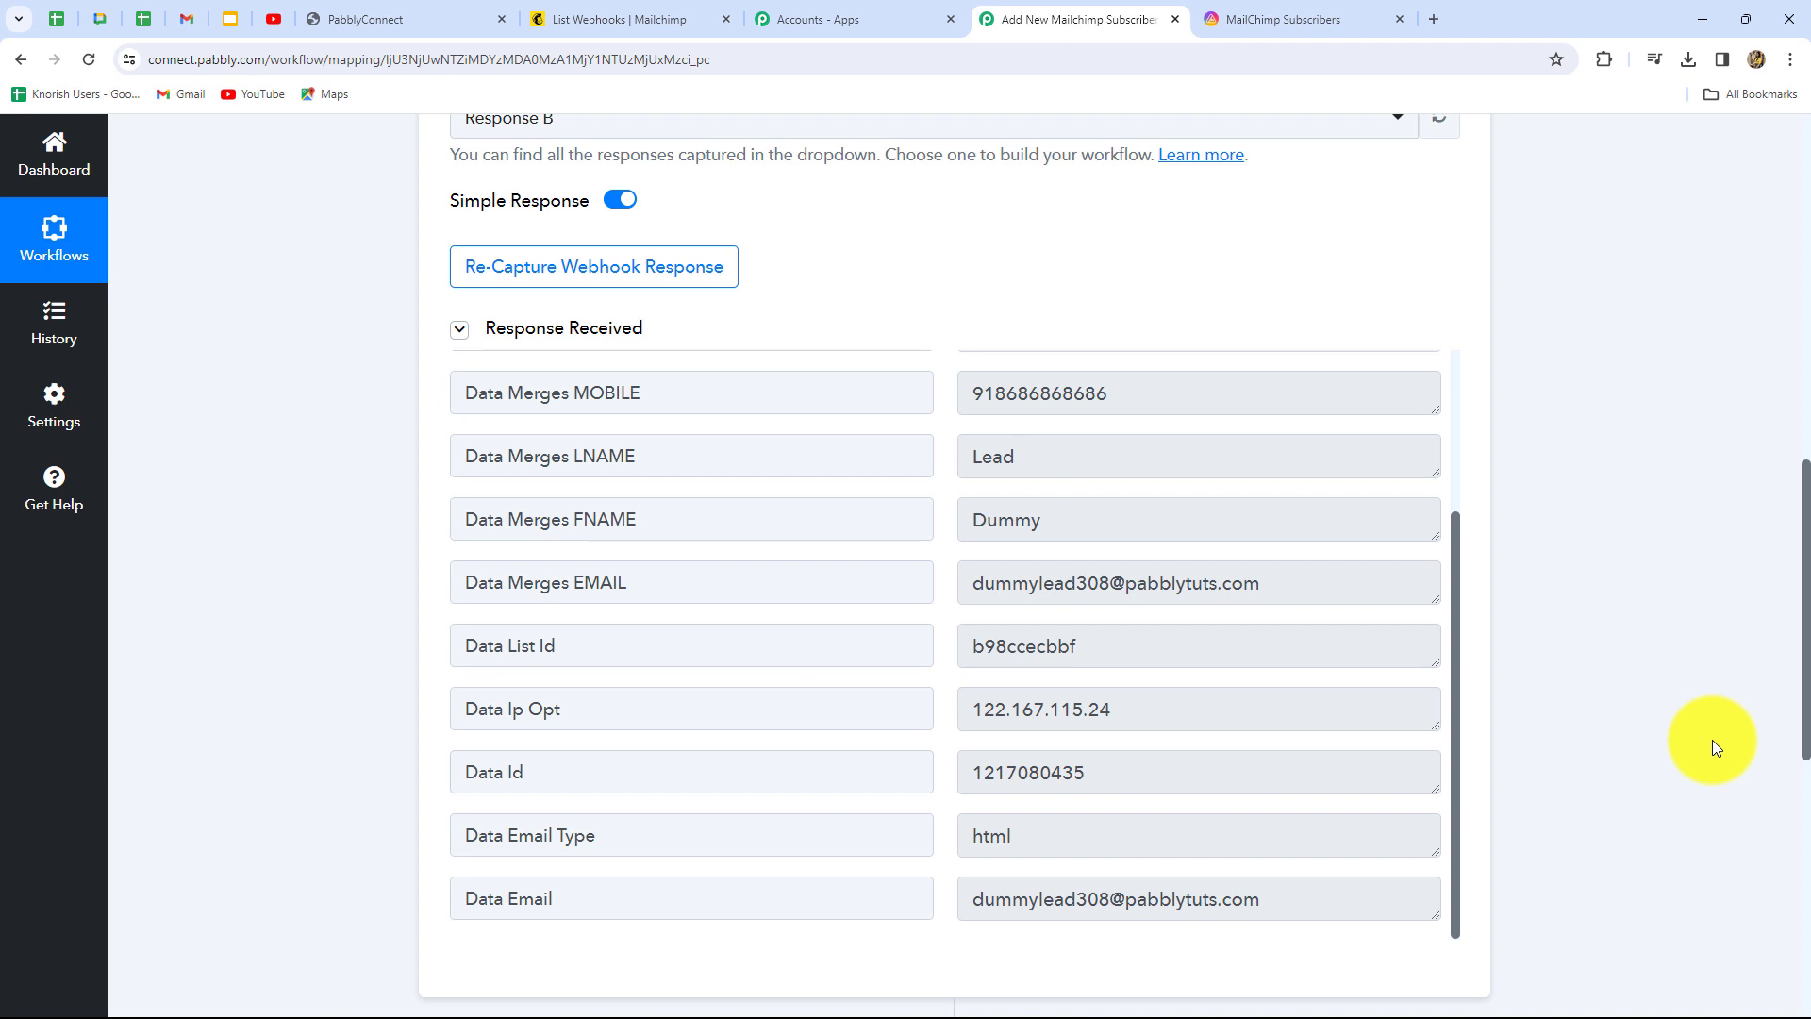
scroll(1714, 747, down, 4)
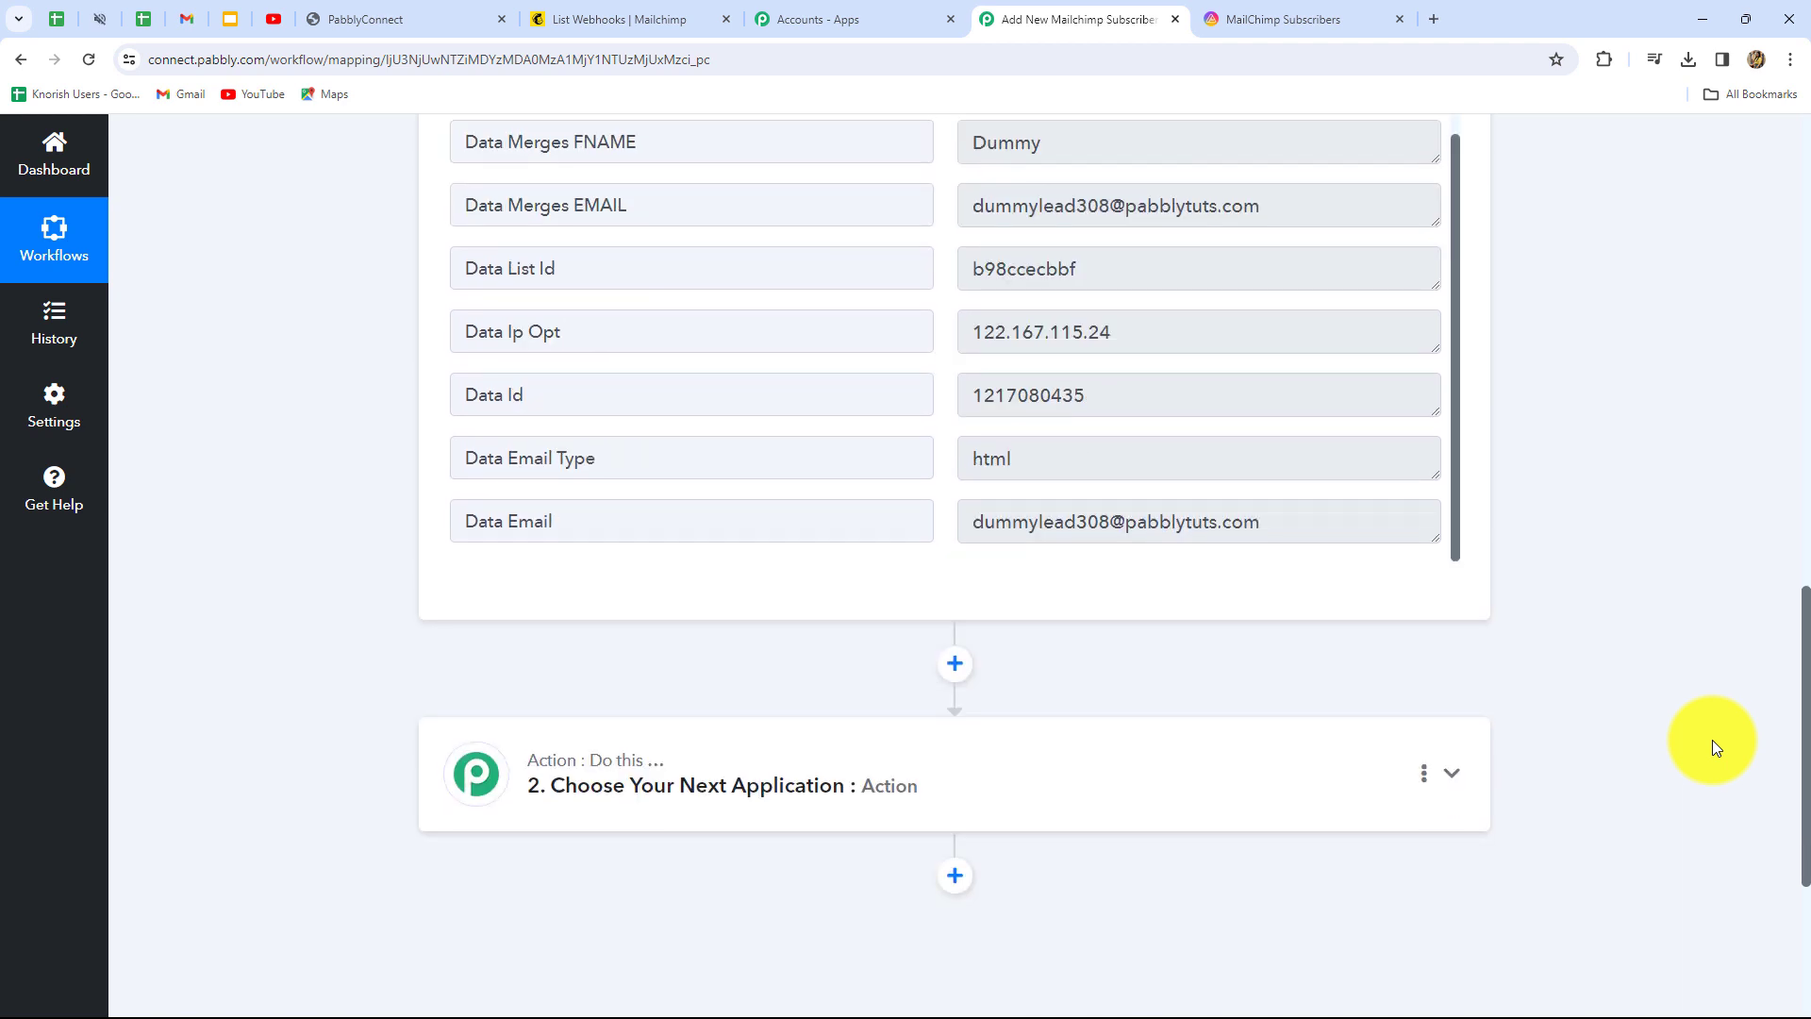
scroll(1043, 472, up, 2)
scroll(1556, 484, up, 3)
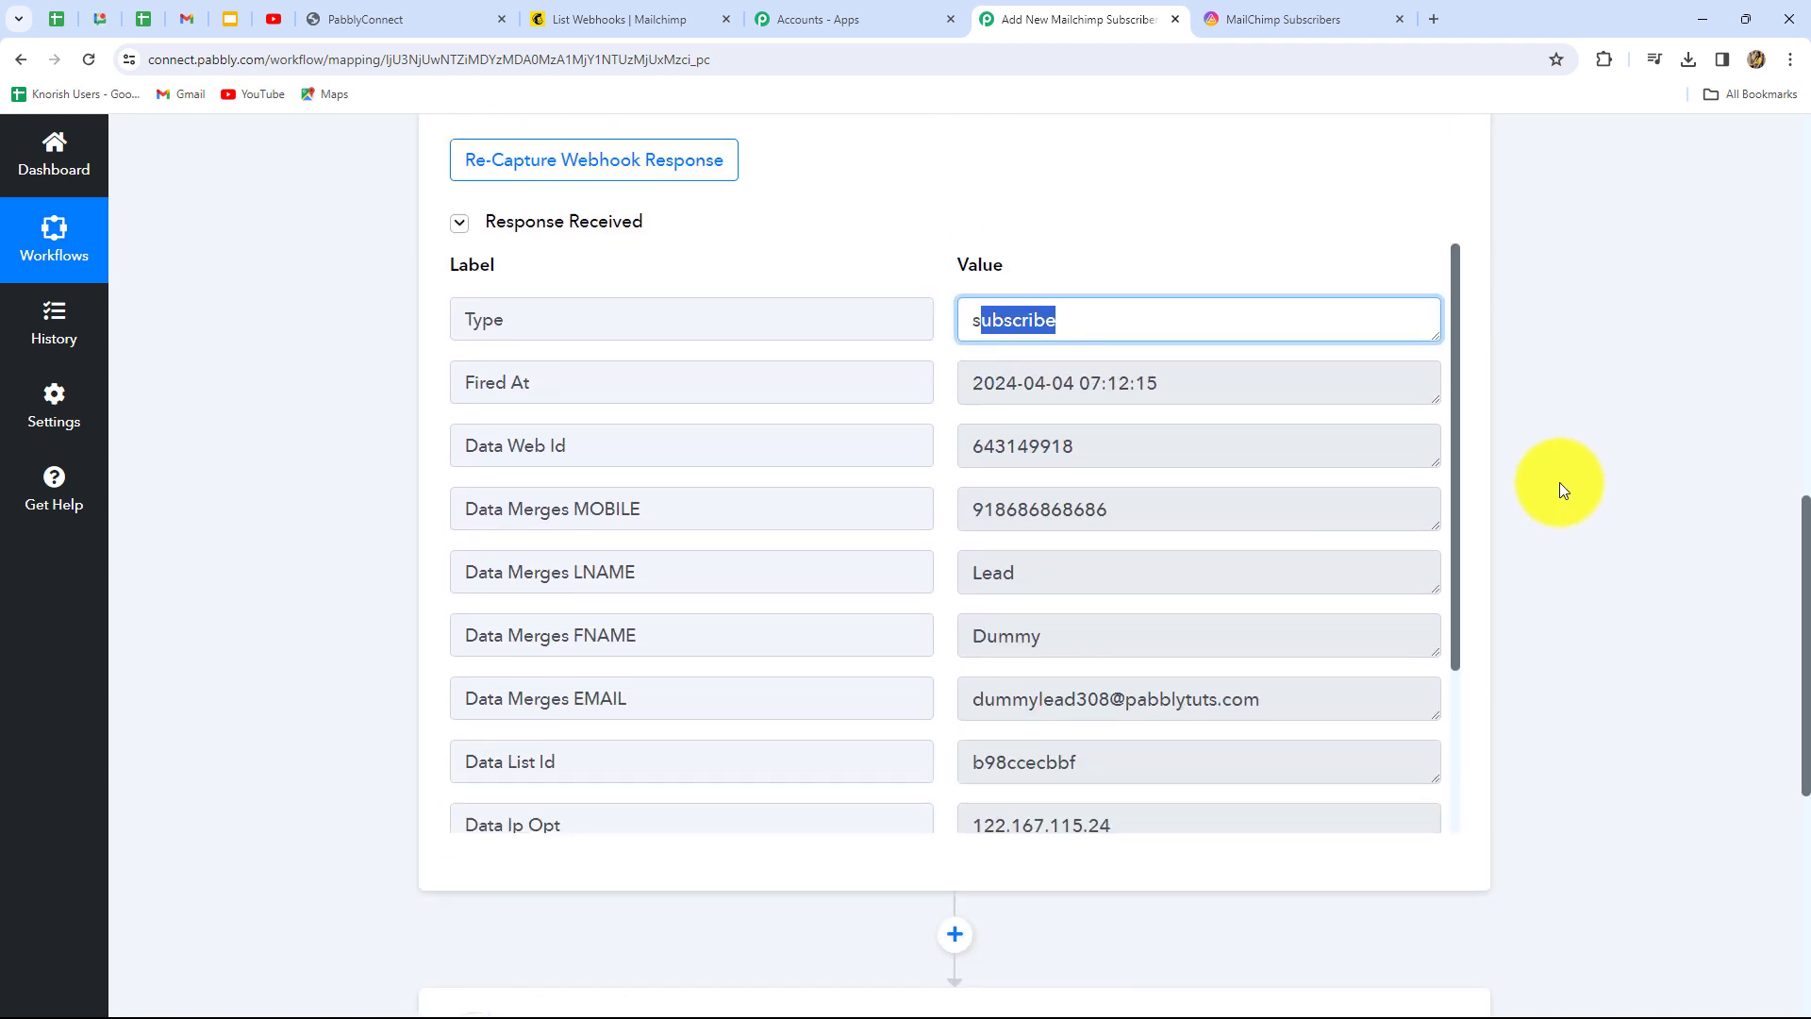
scroll(1559, 483, down, 7)
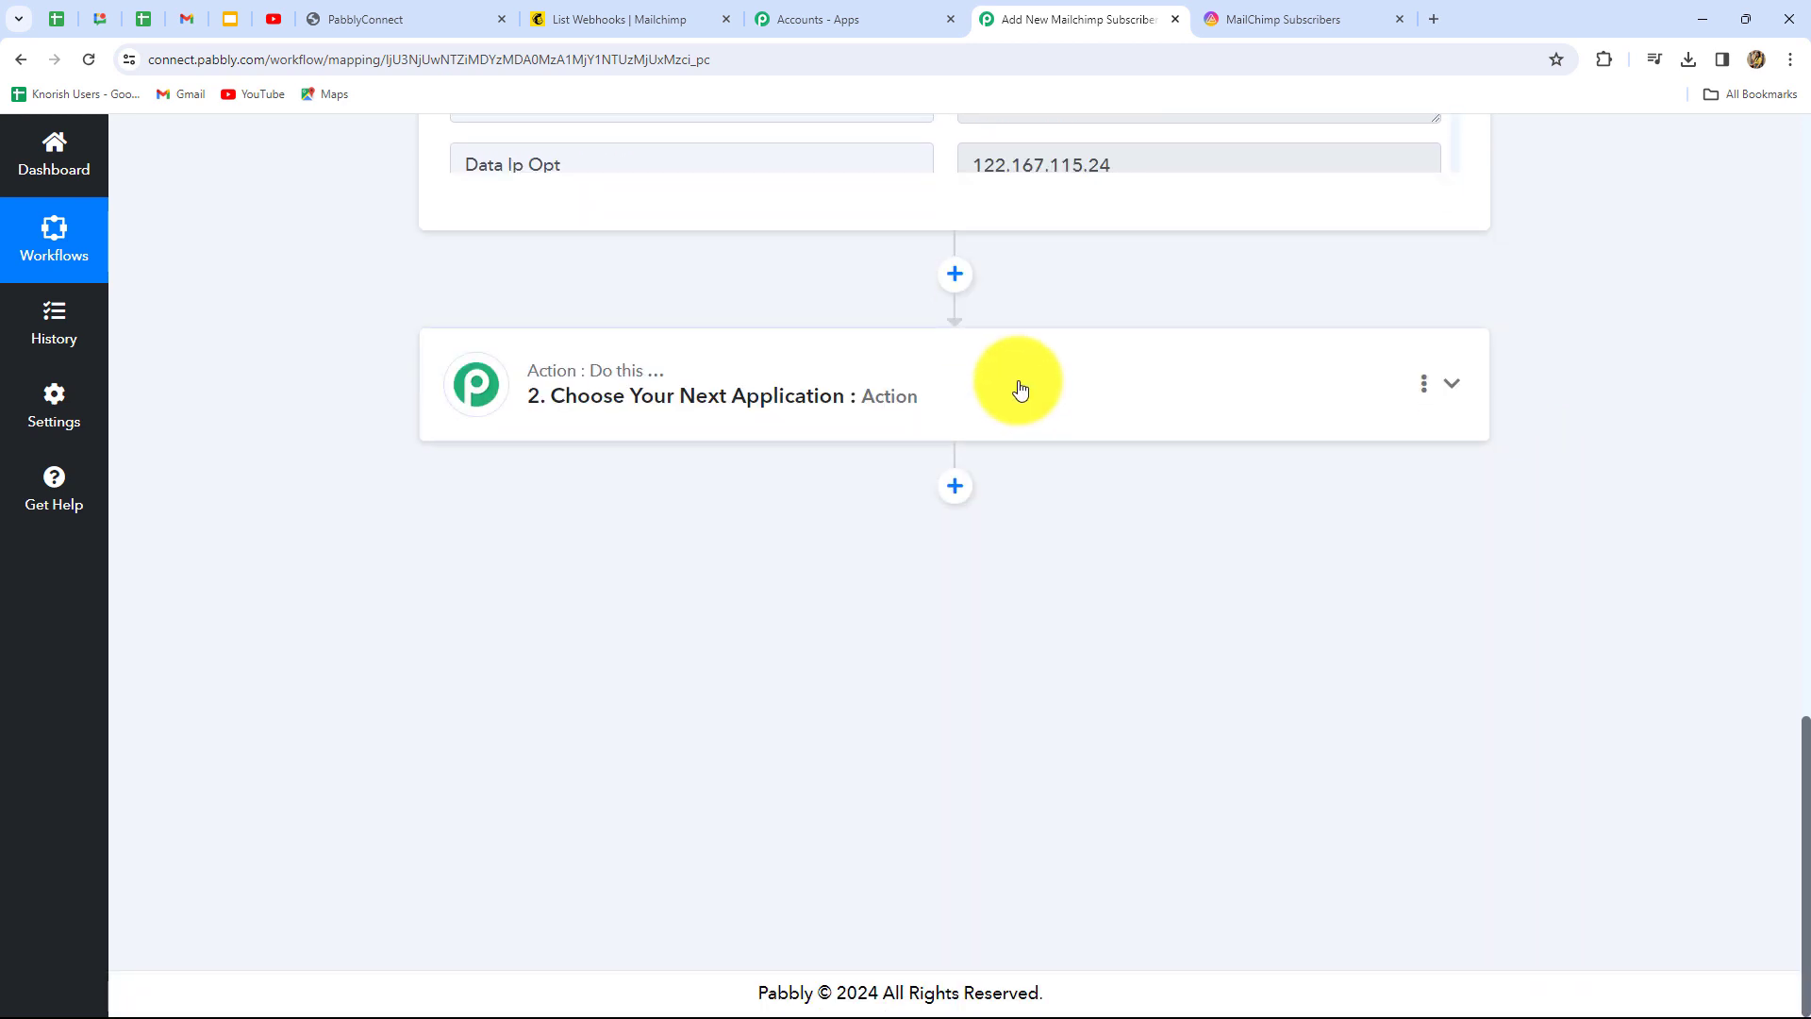
click(1020, 389)
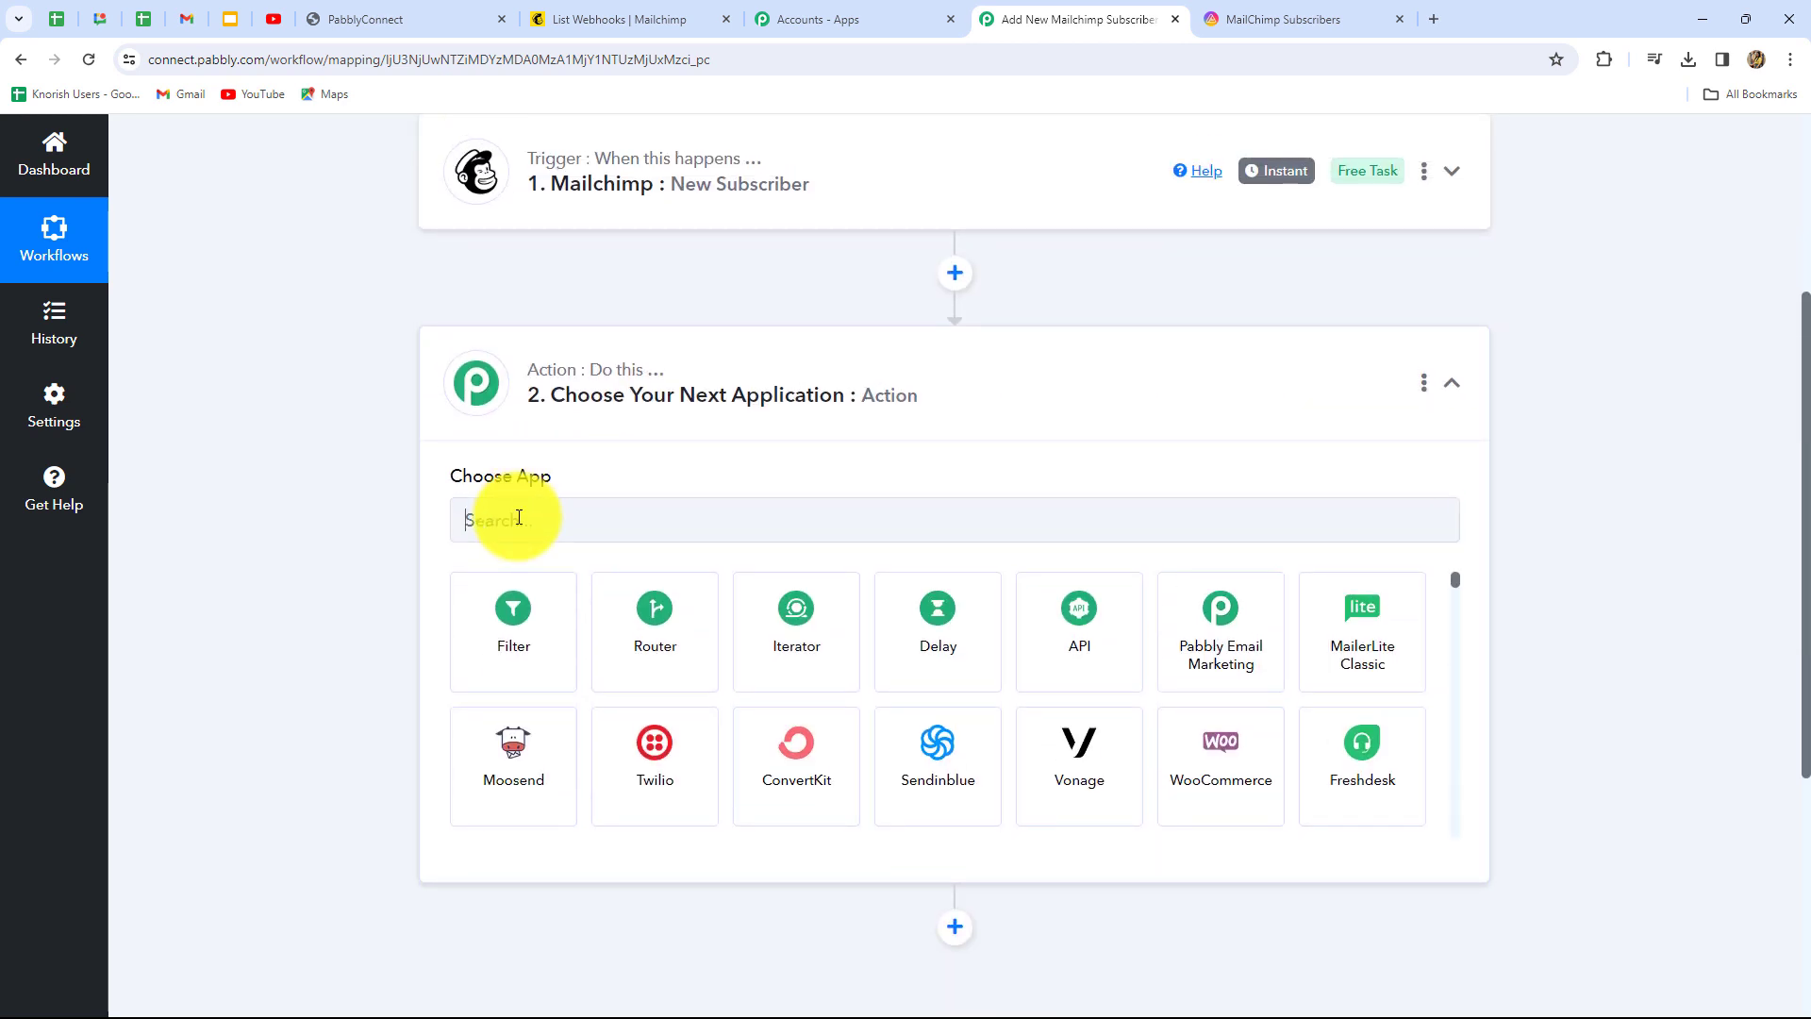
Set the action step to AITable.ai with the Create a Record action event
click(516, 511)
key(Caps_Lock)
text(AIT)
key(Caps_Lock)
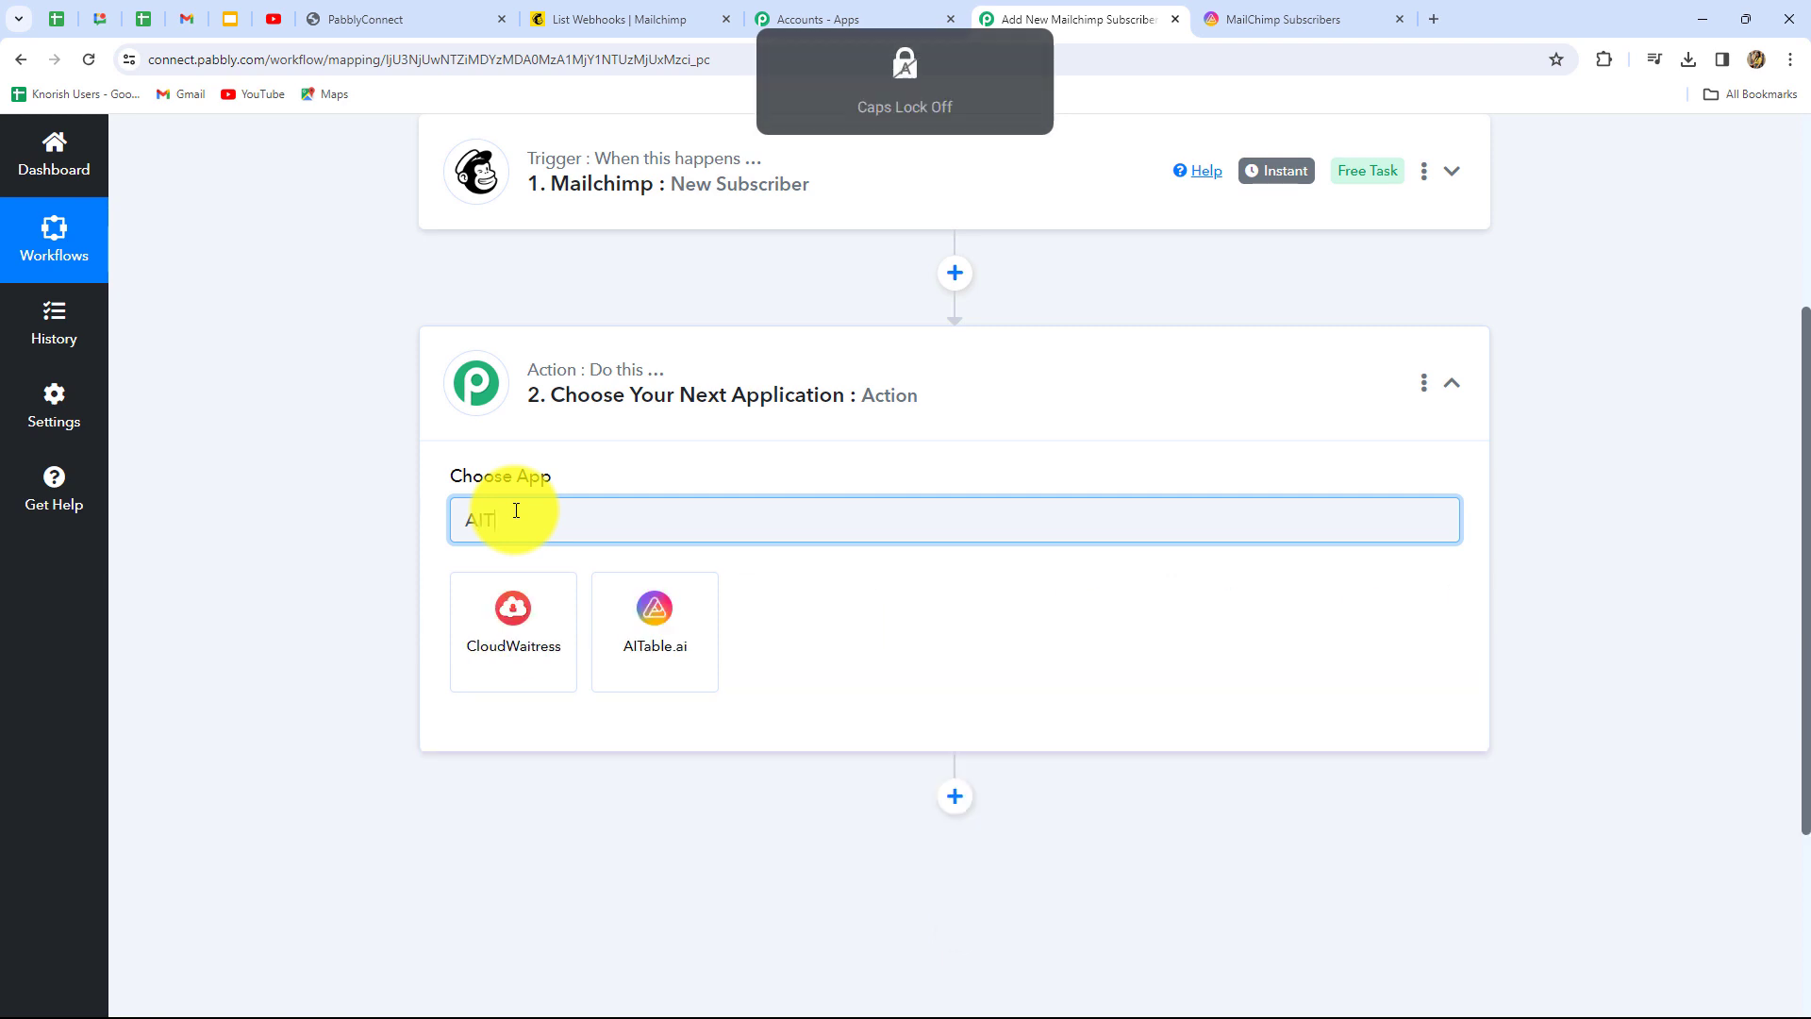
click(630, 590)
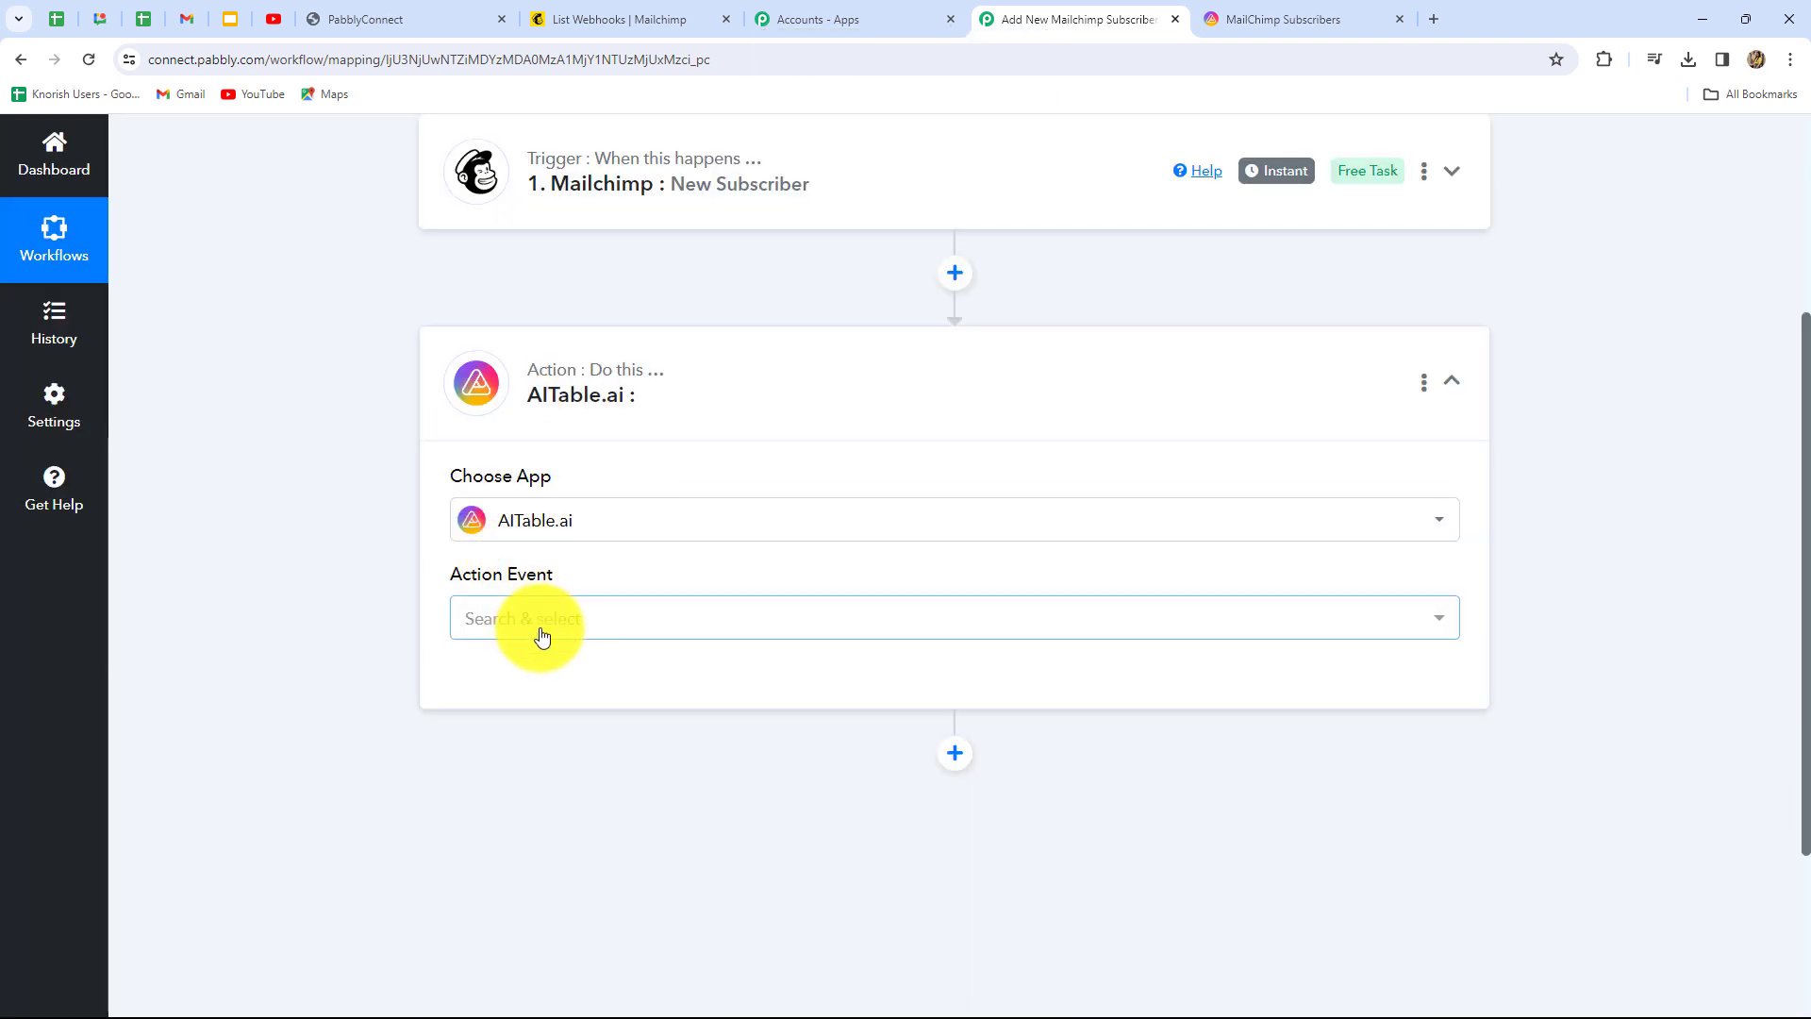
click(541, 621)
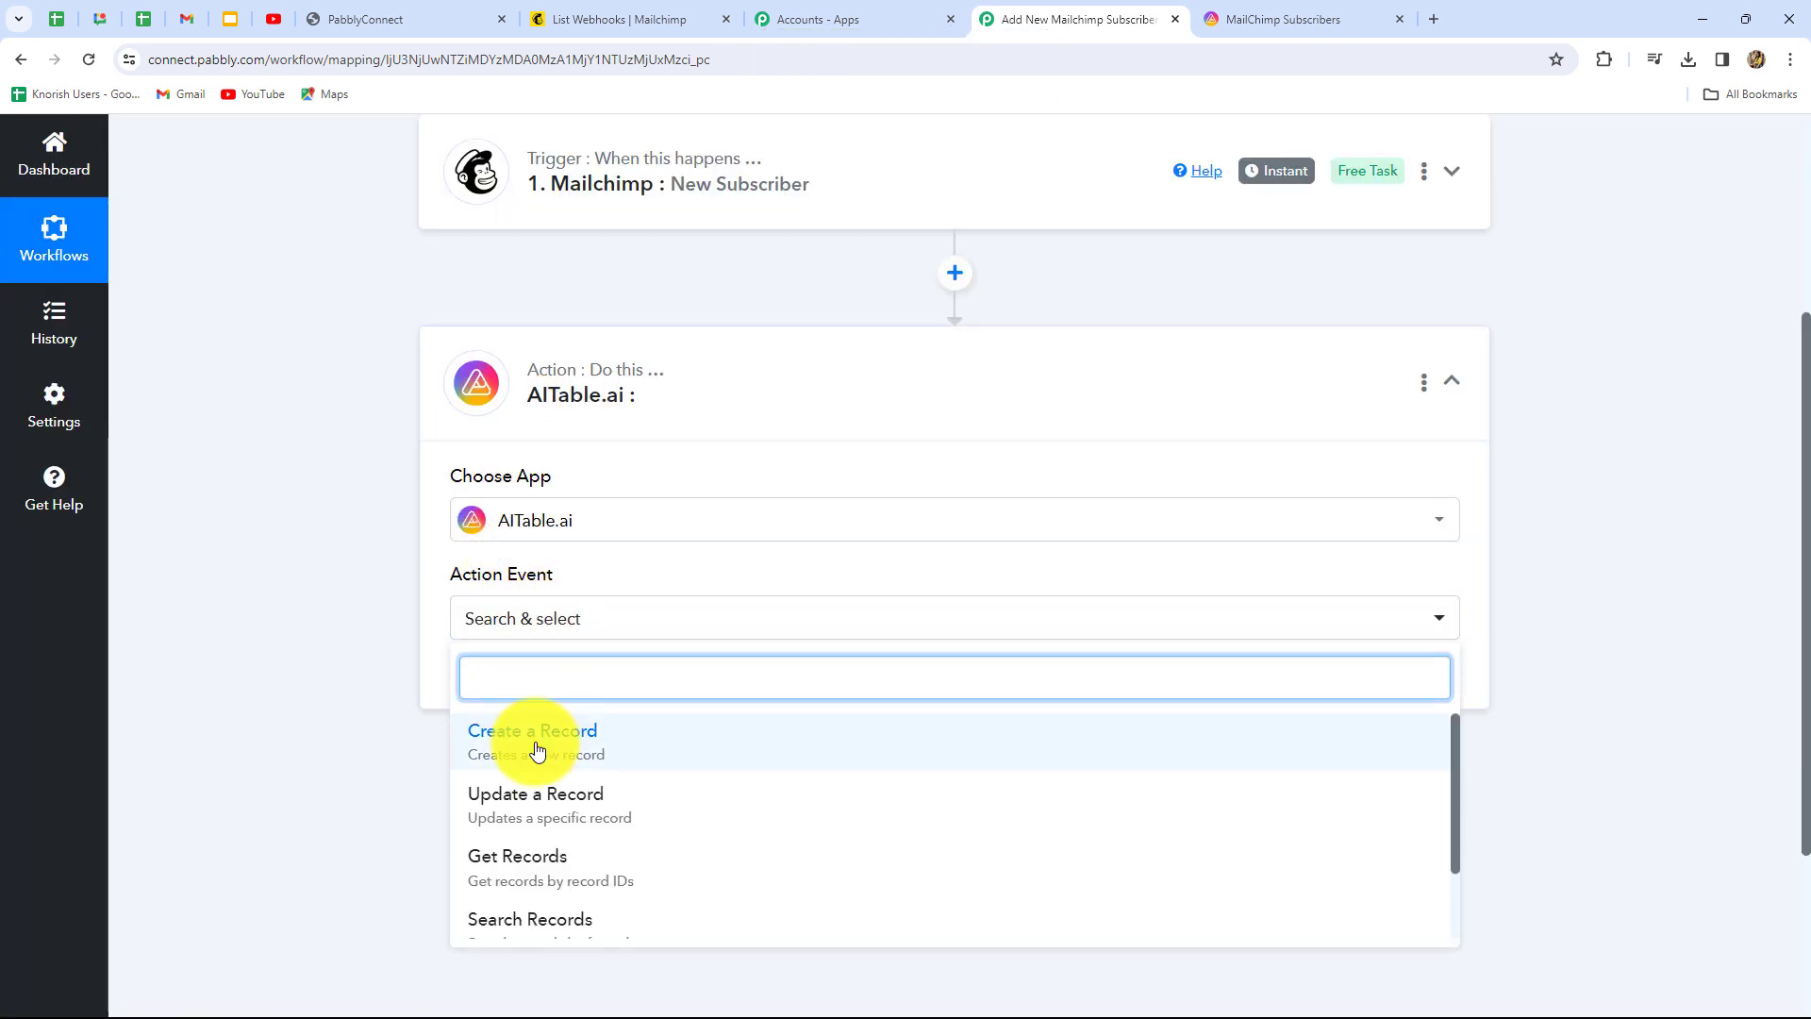
click(514, 747)
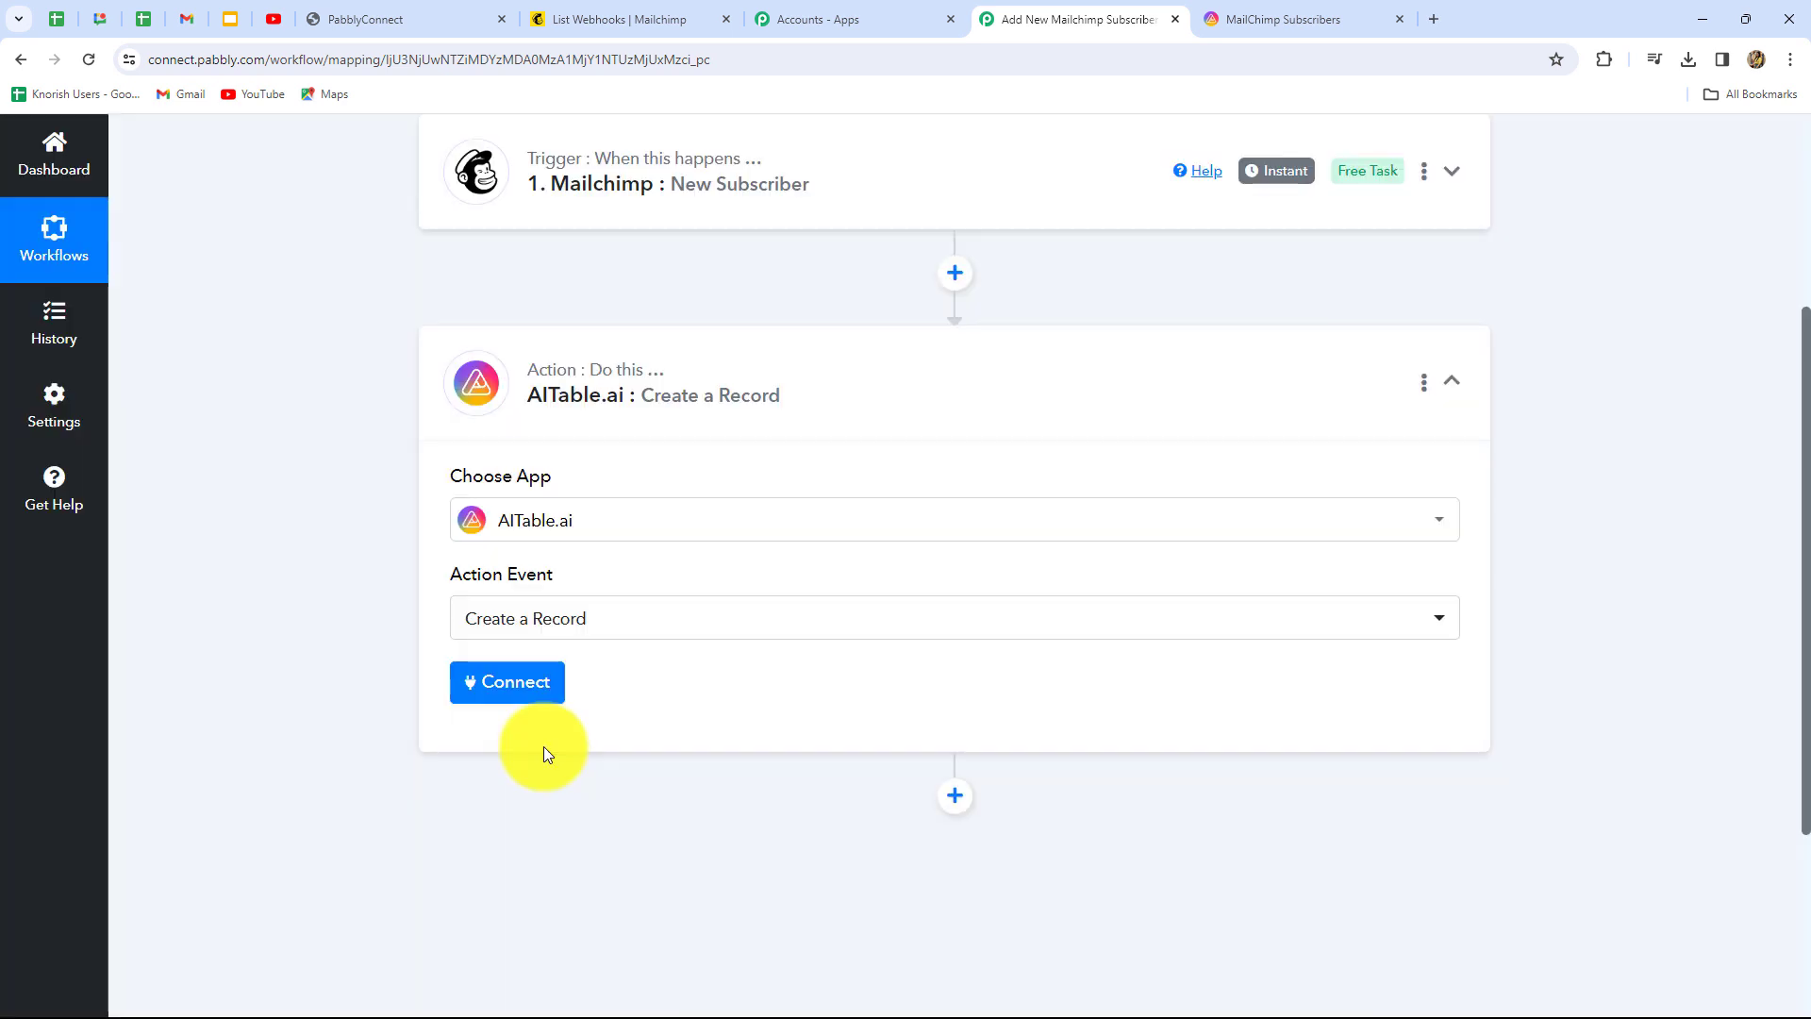
Start adding a new AITable.ai connection and review its API token instructions
click(530, 683)
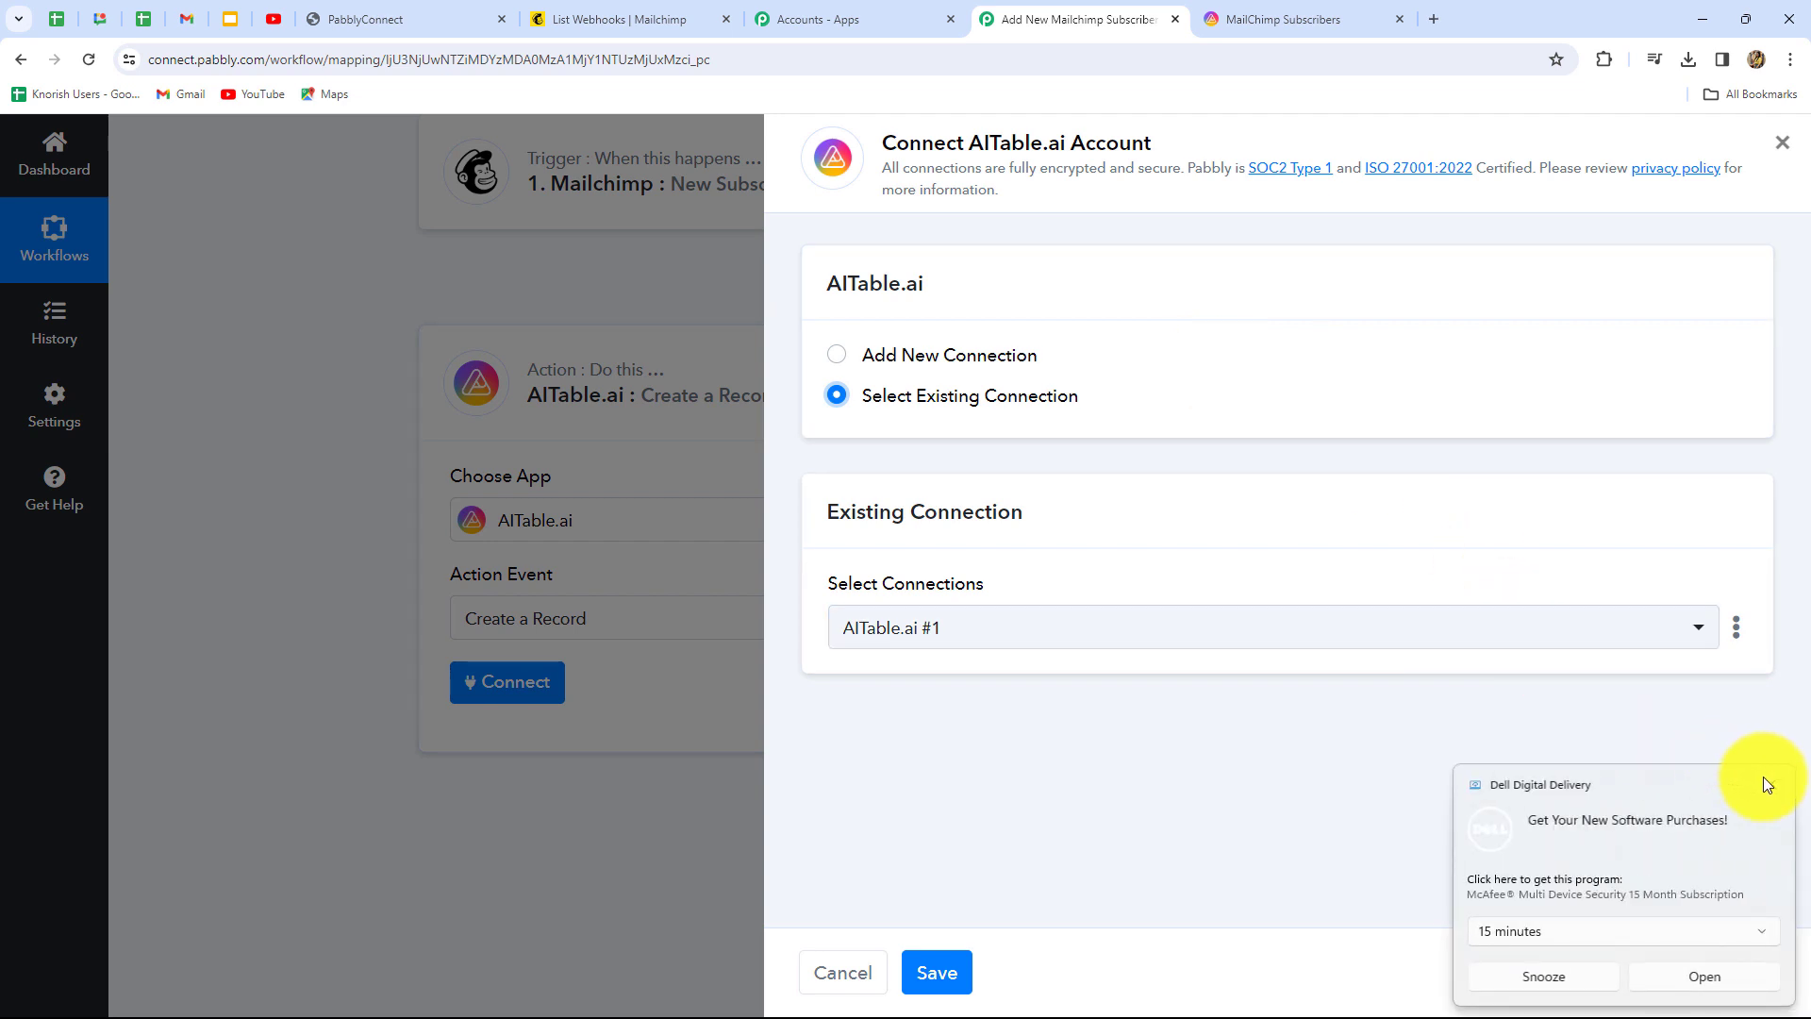
click(1768, 782)
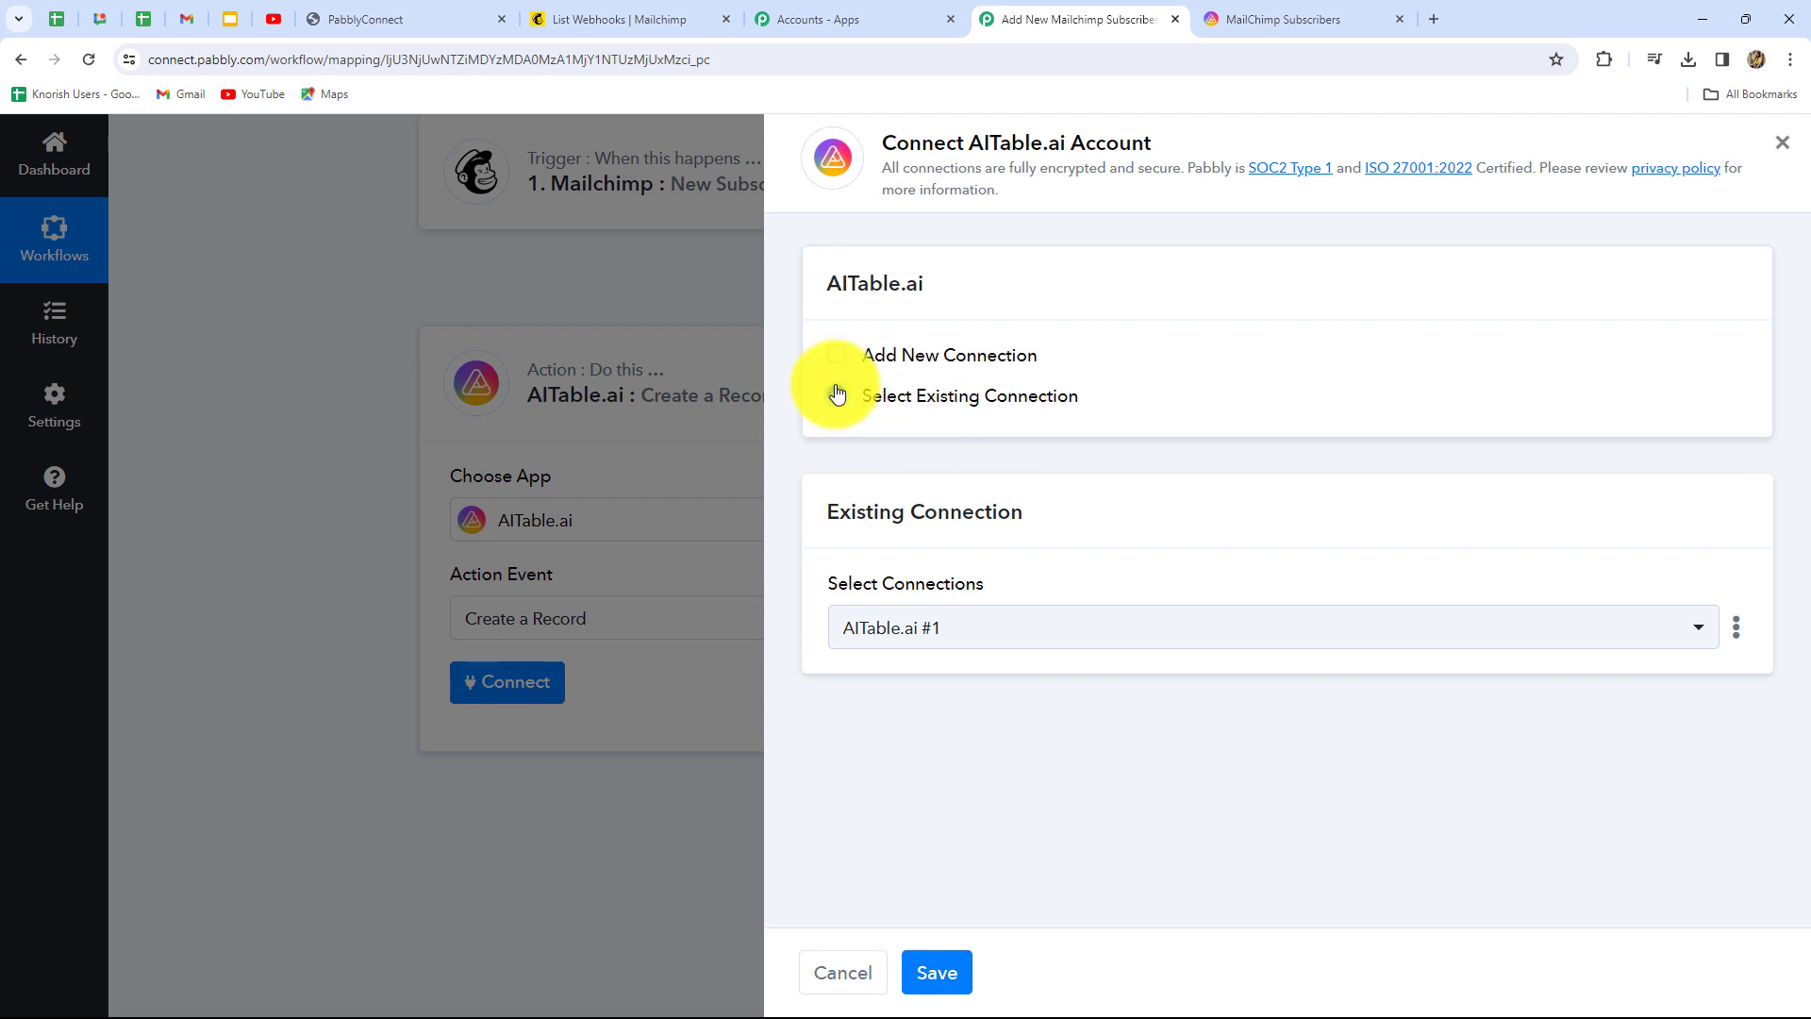
click(837, 355)
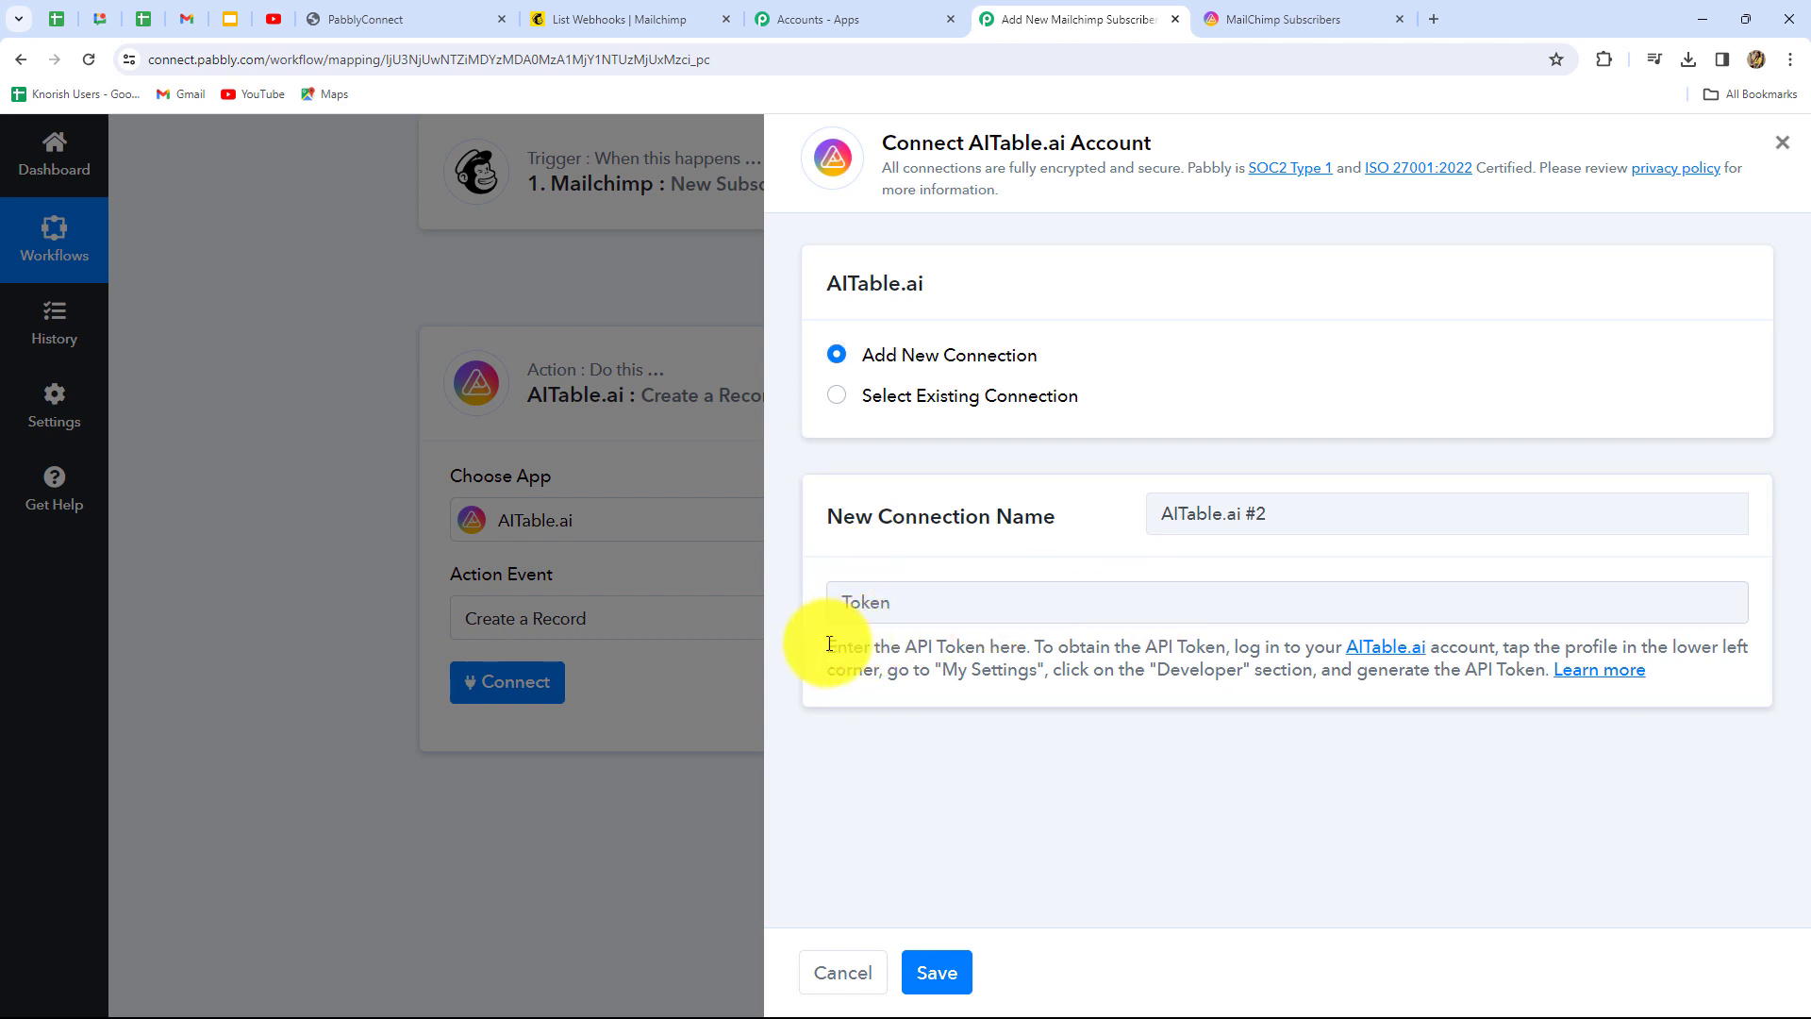
drag(829, 644, 1611, 702)
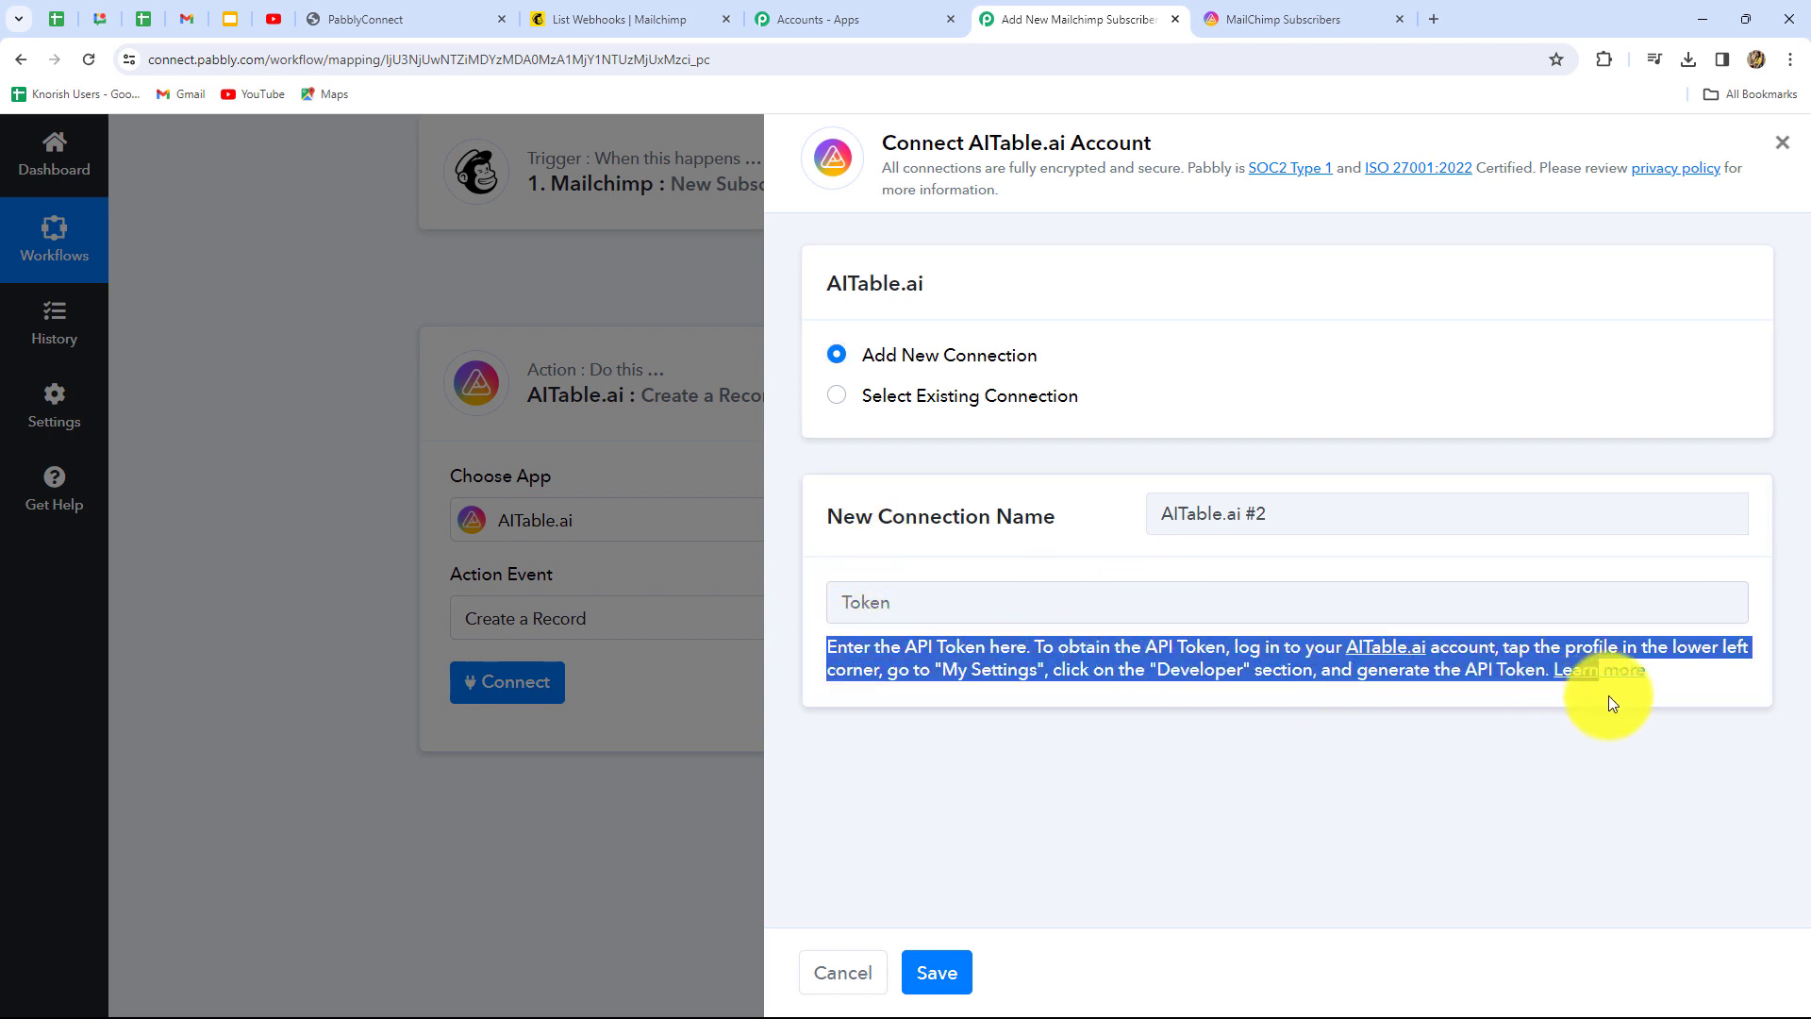
click(1462, 710)
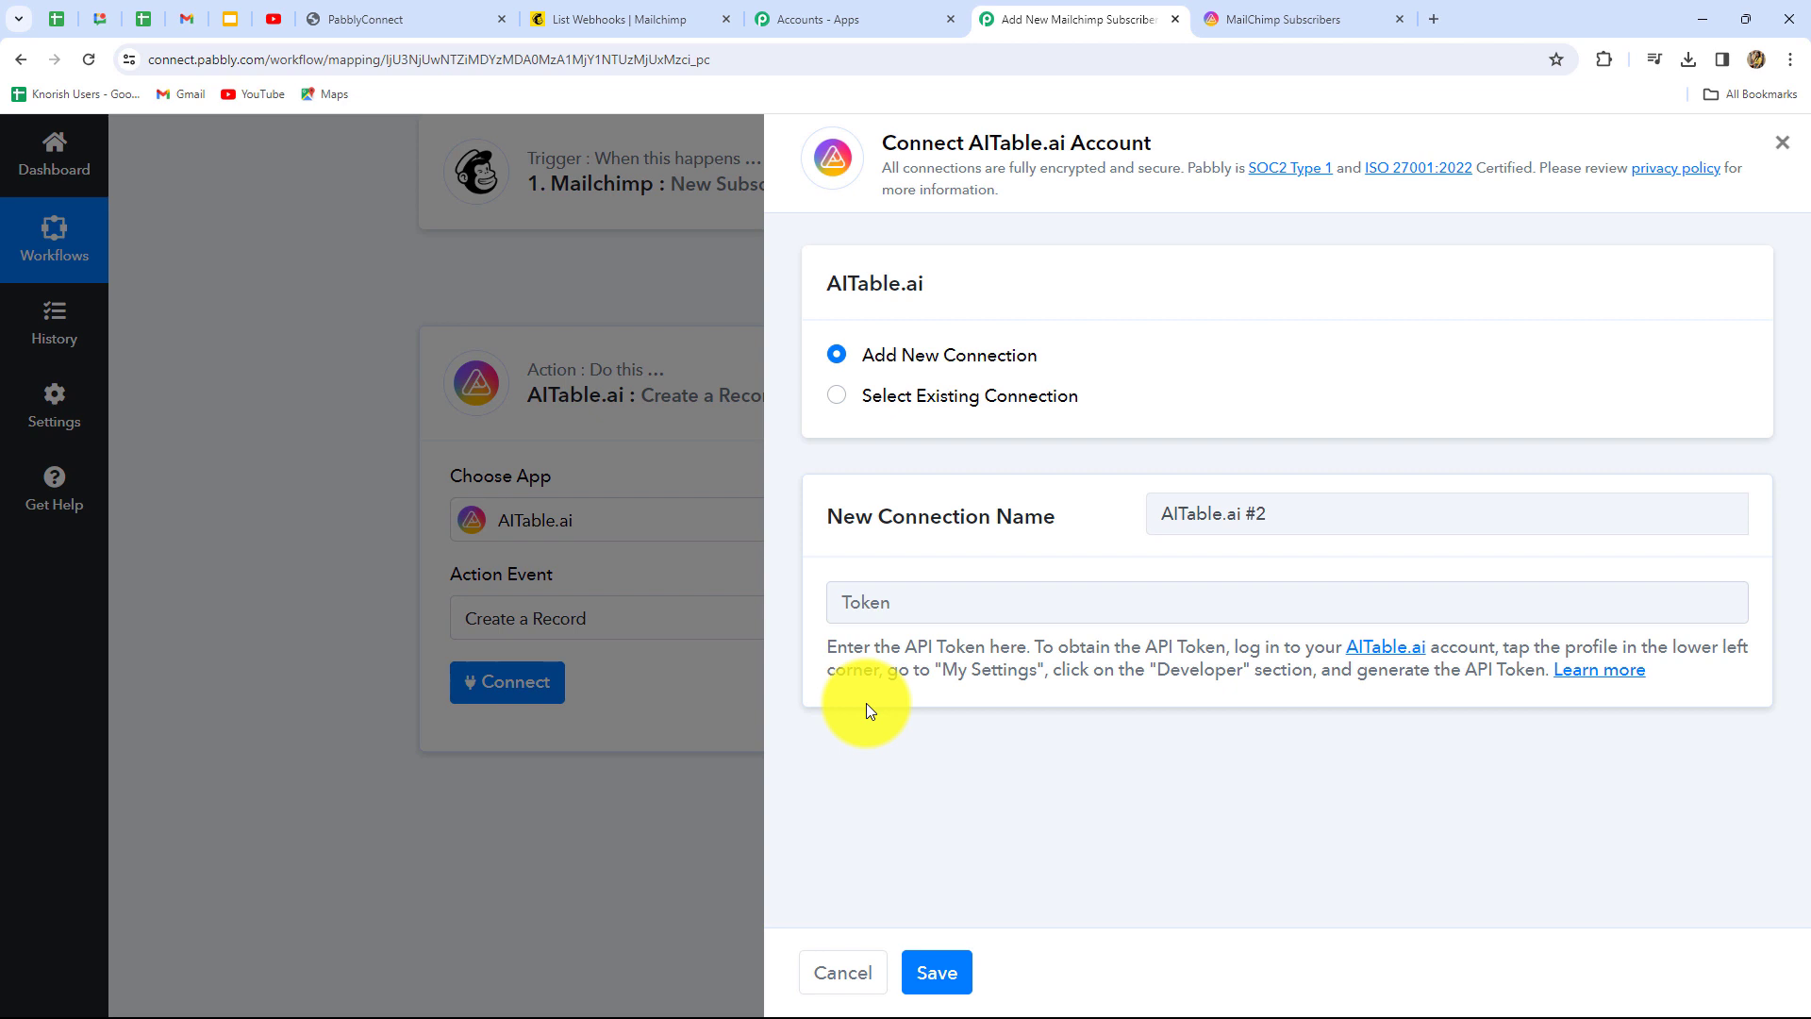
click(1258, 19)
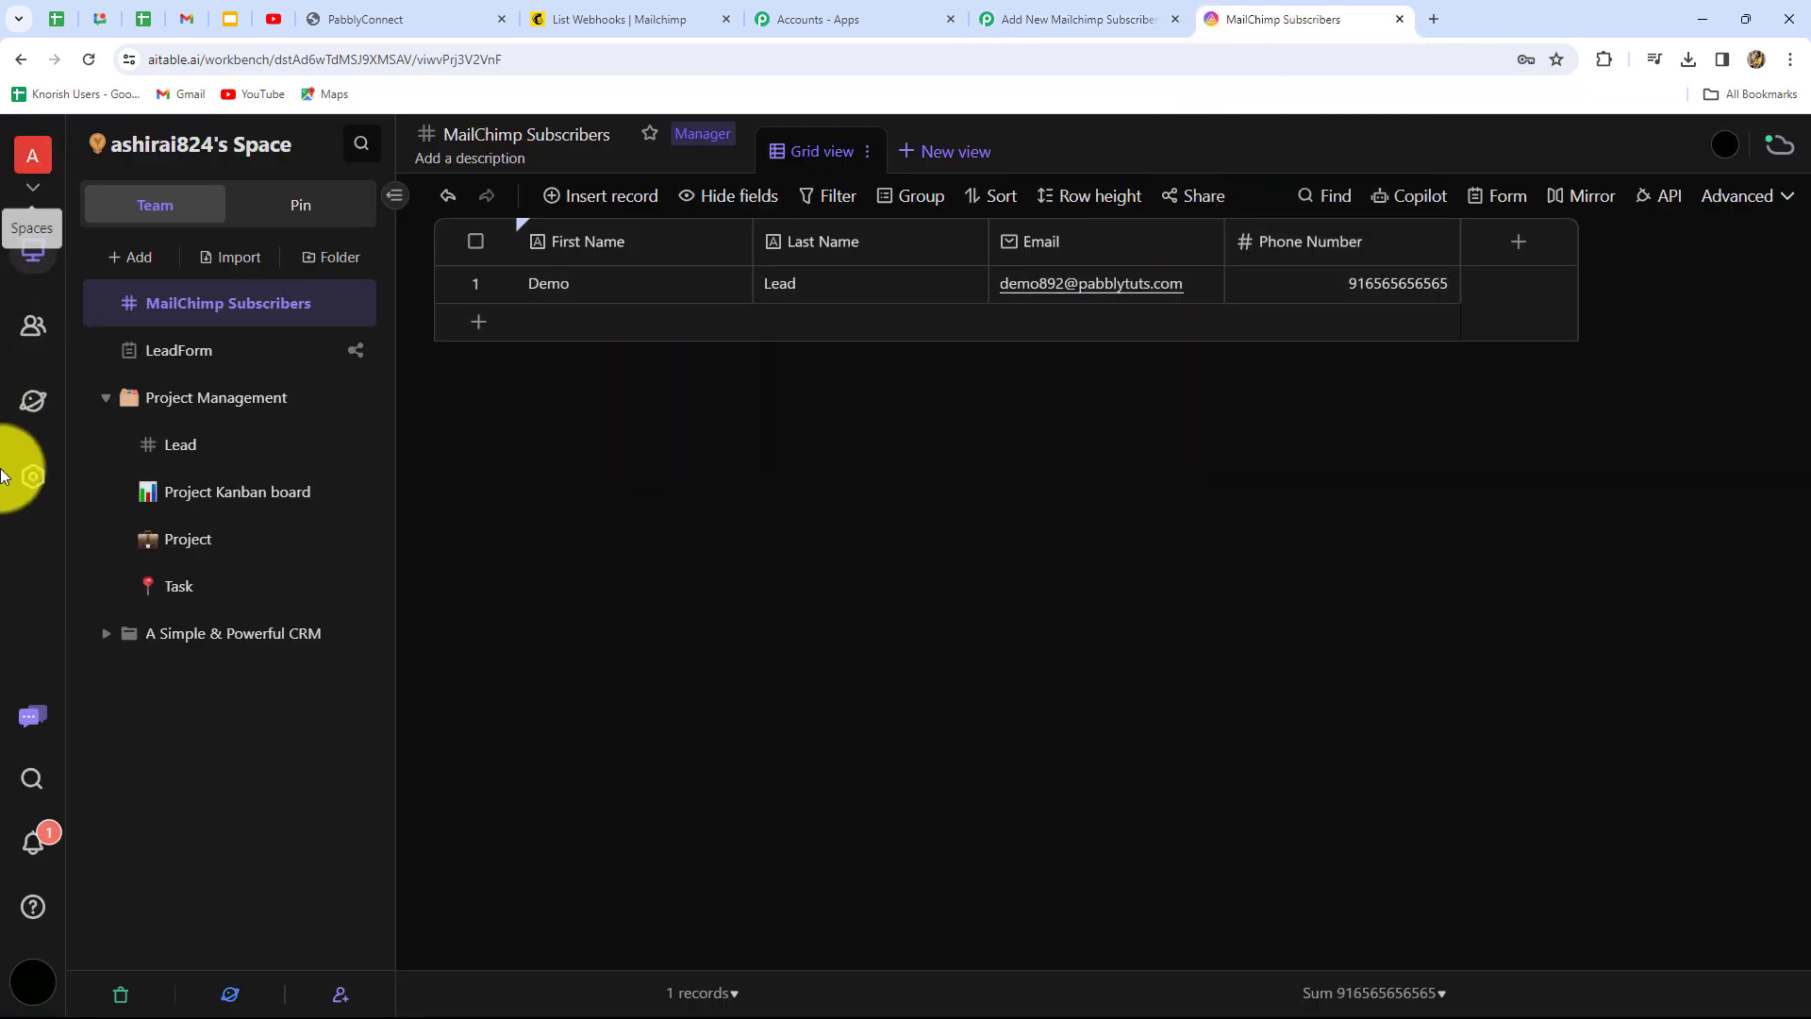
Regenerate the API token under My Settings > Developer, confirming with the emailed verification code
click(33, 992)
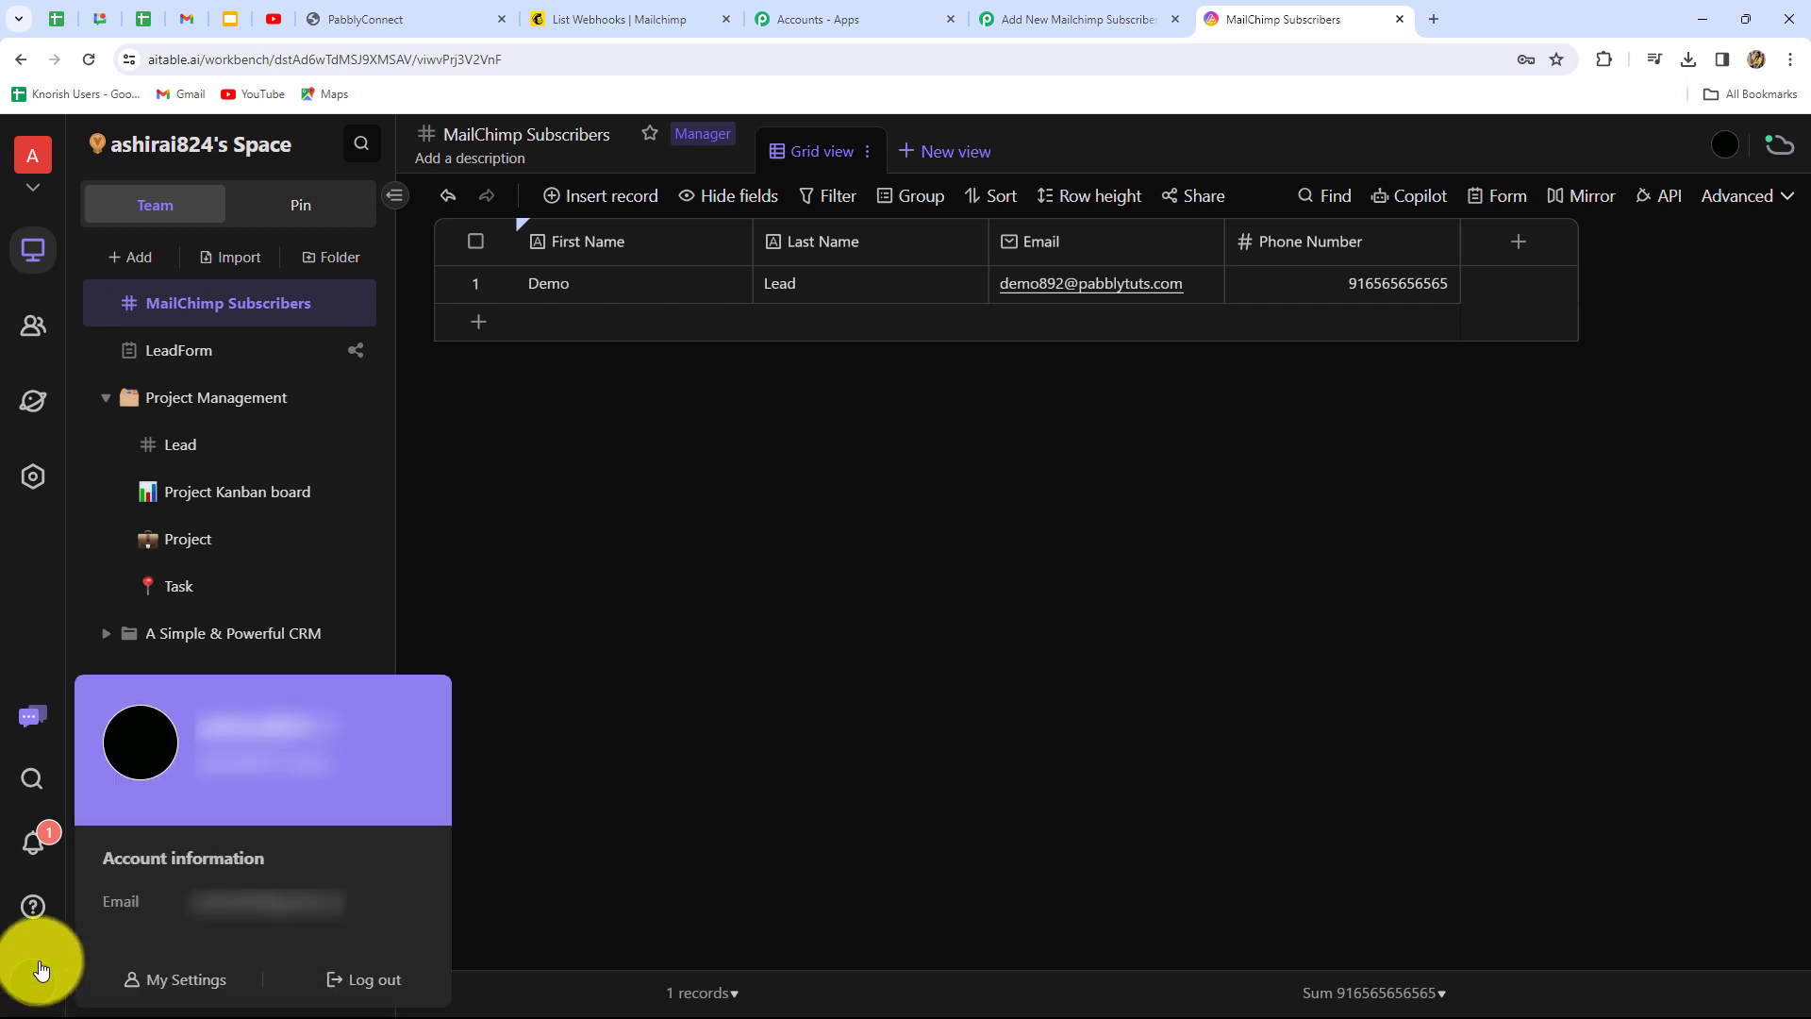
click(193, 987)
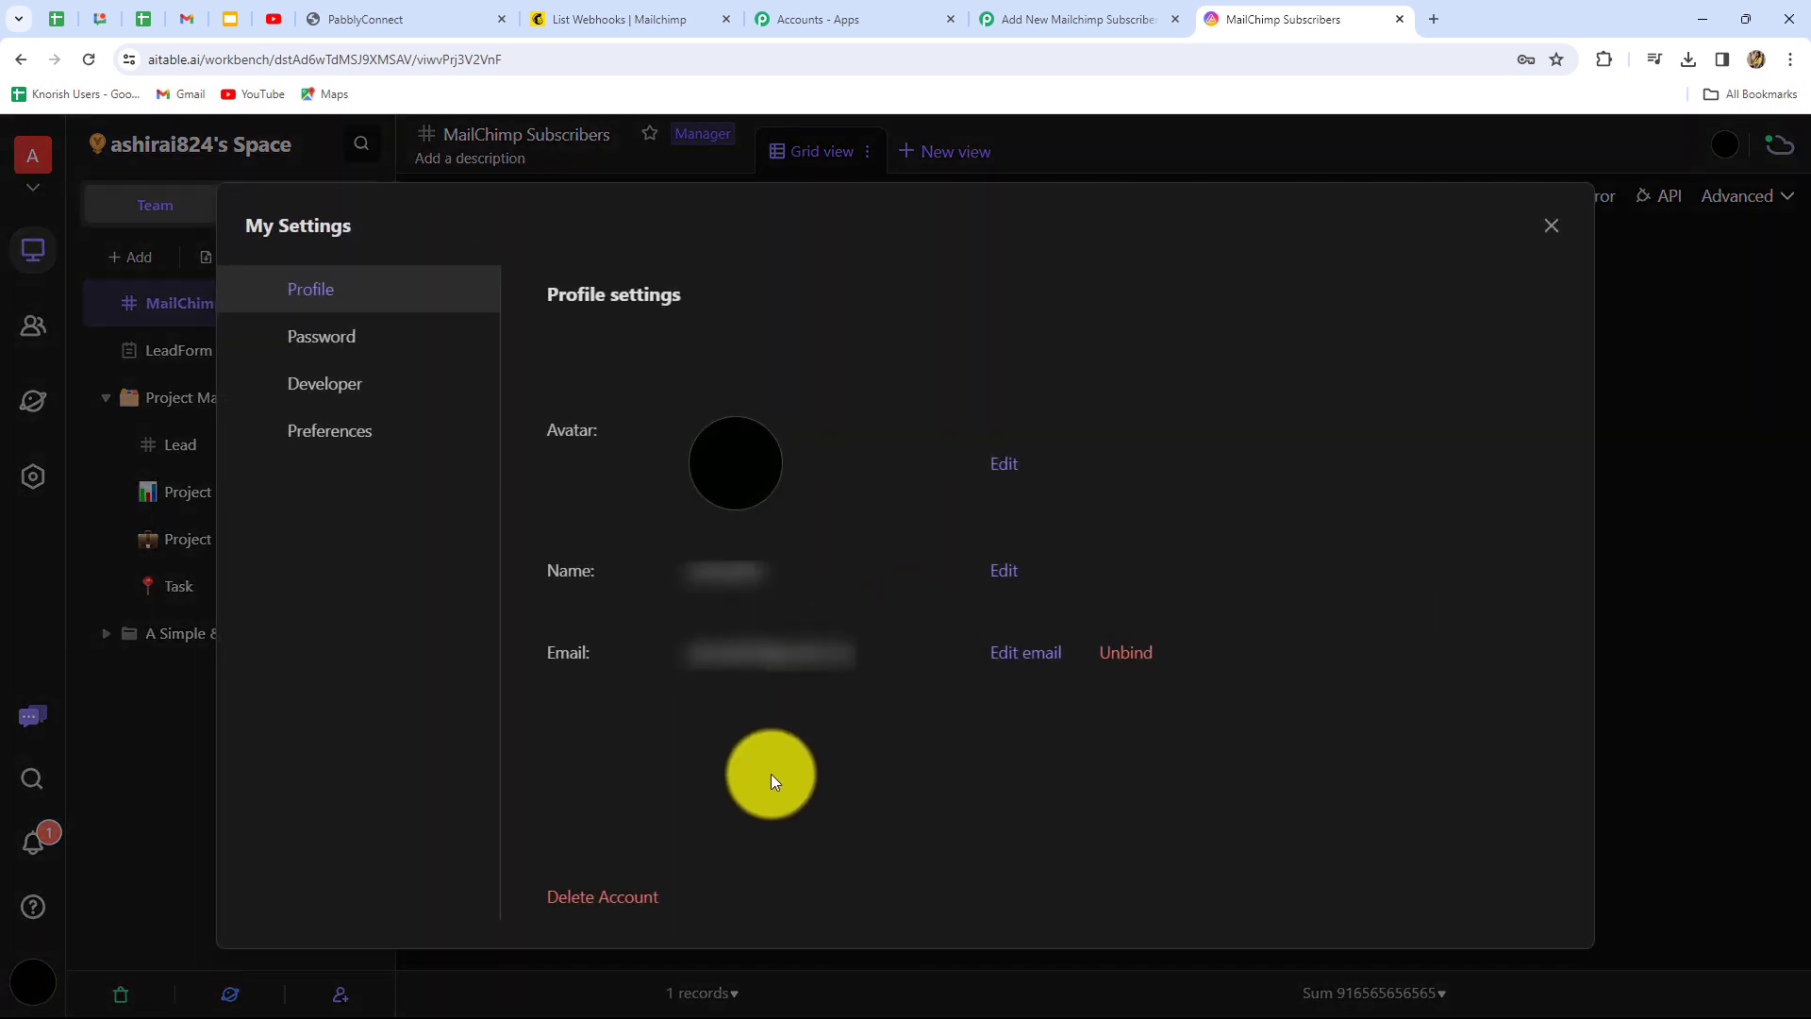
click(332, 386)
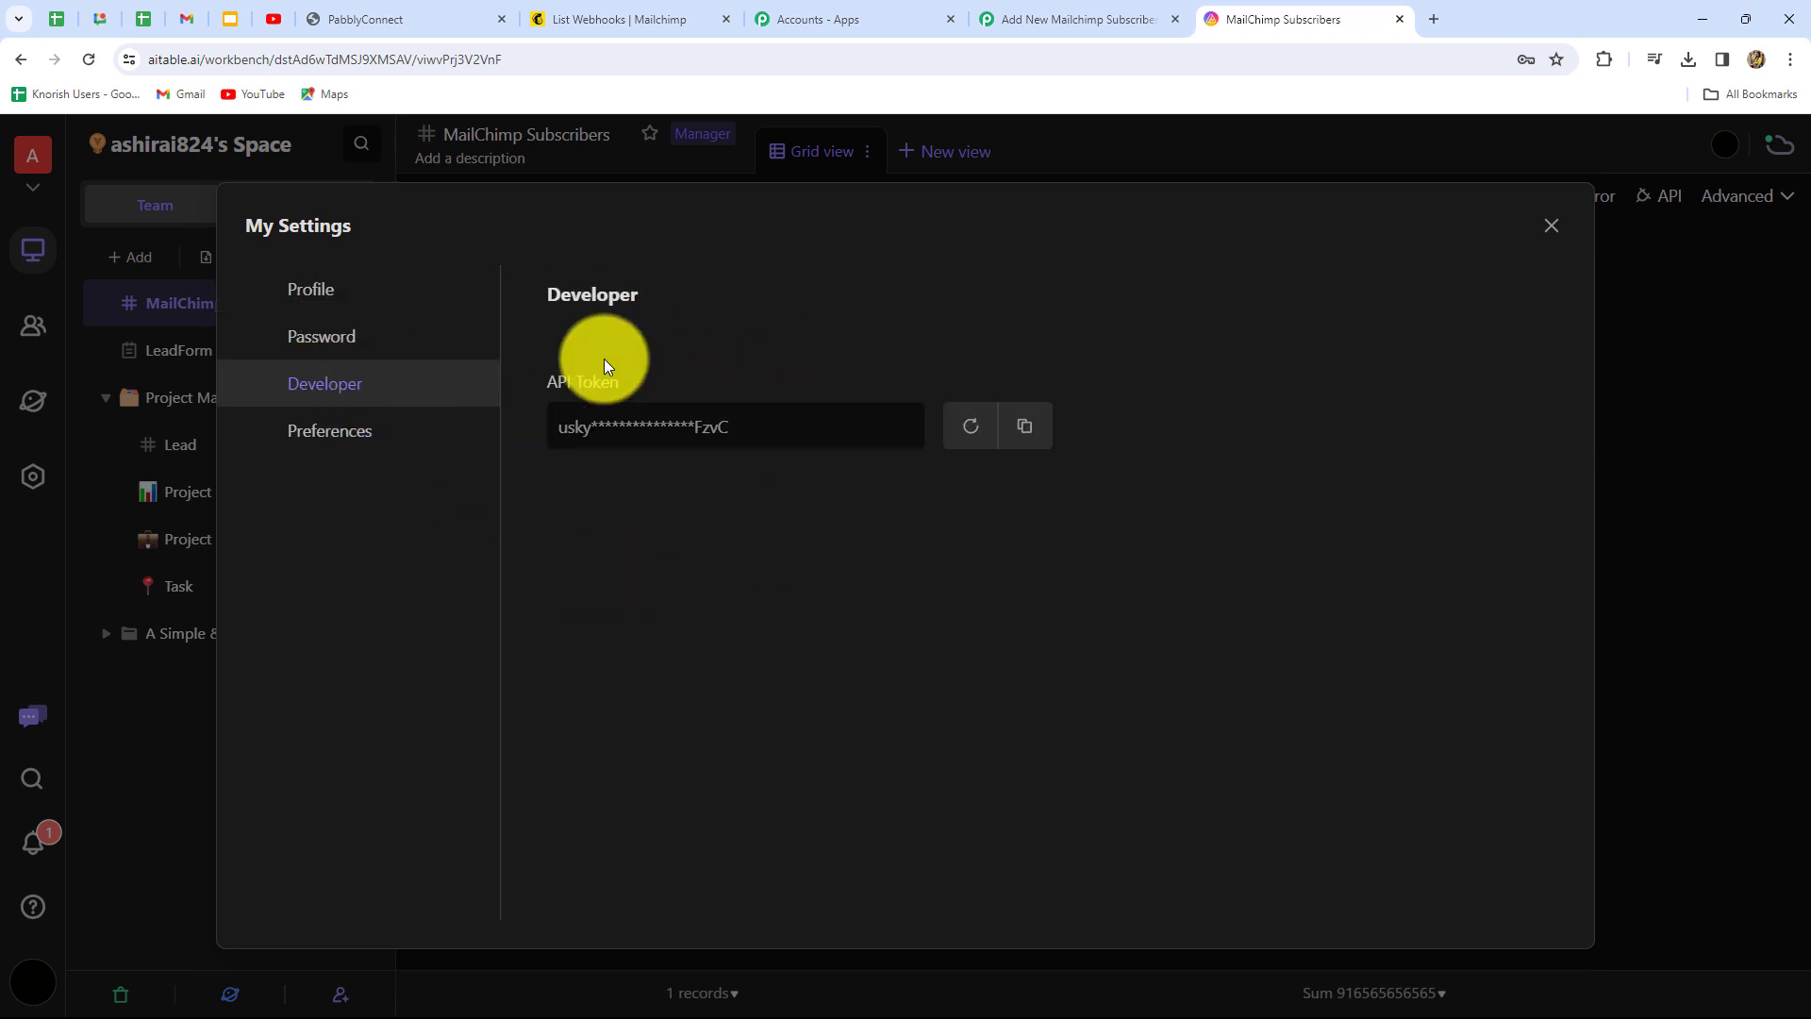
click(972, 440)
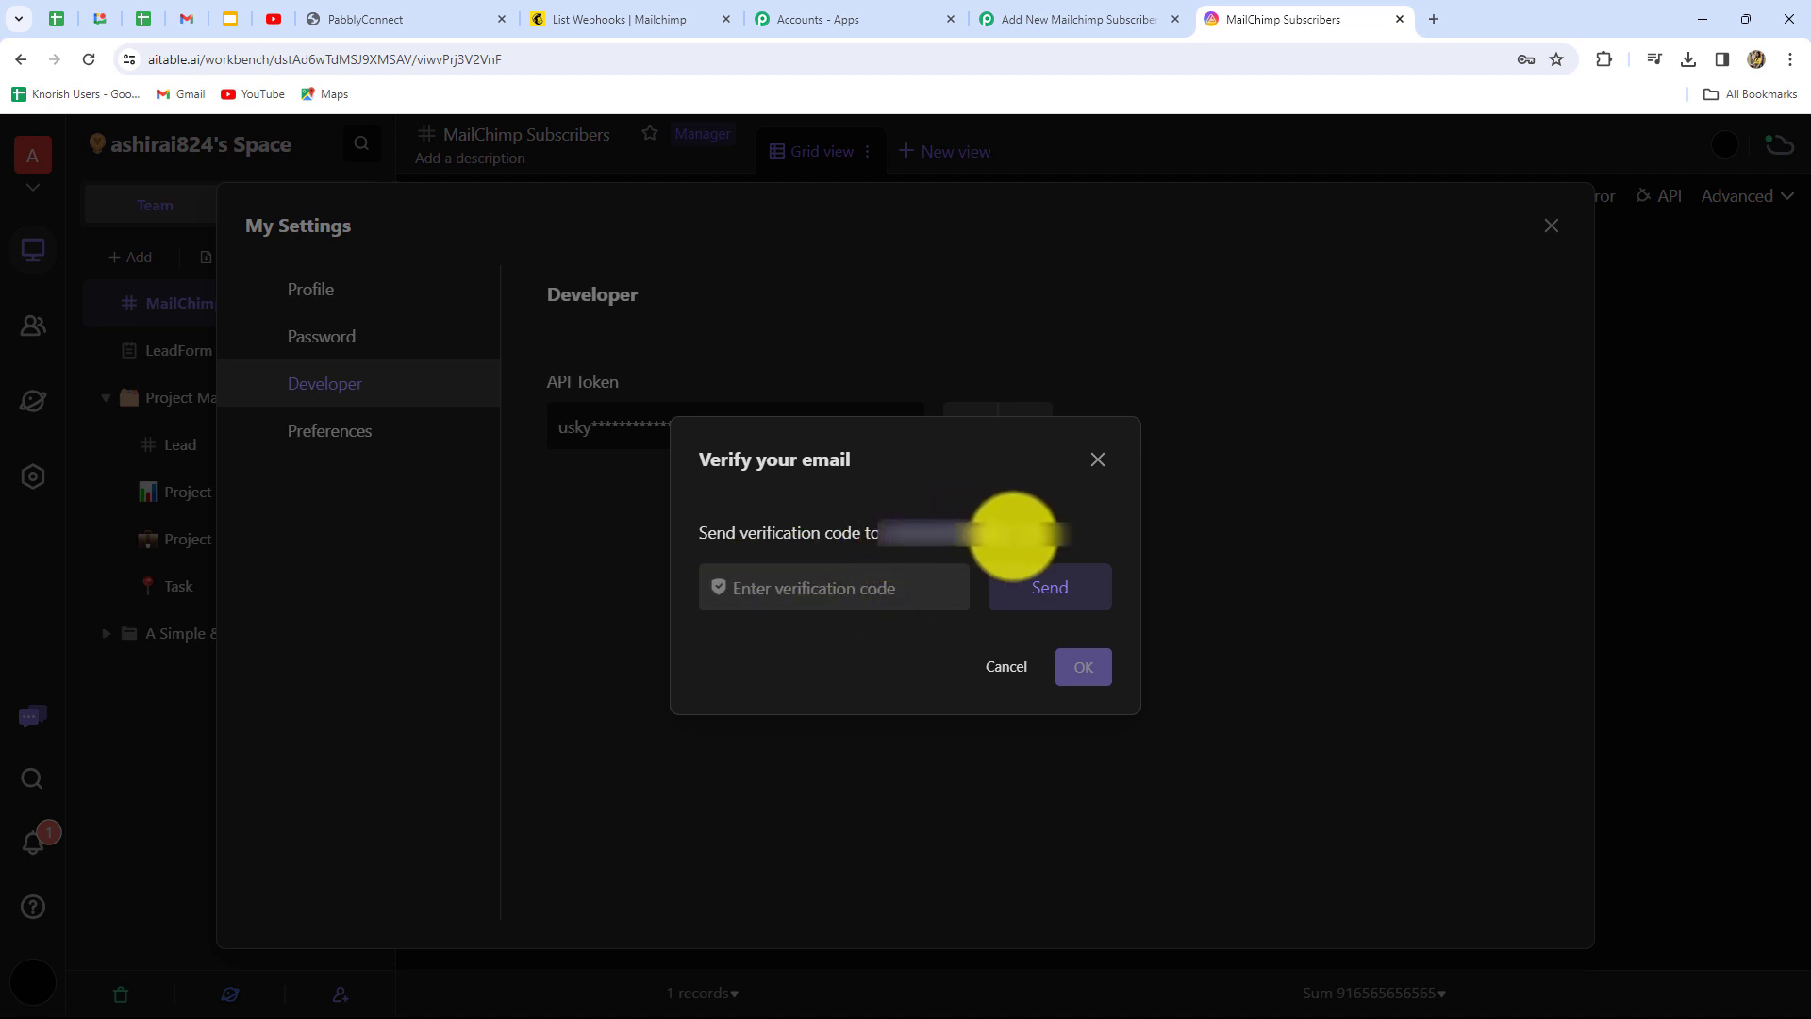
click(1035, 600)
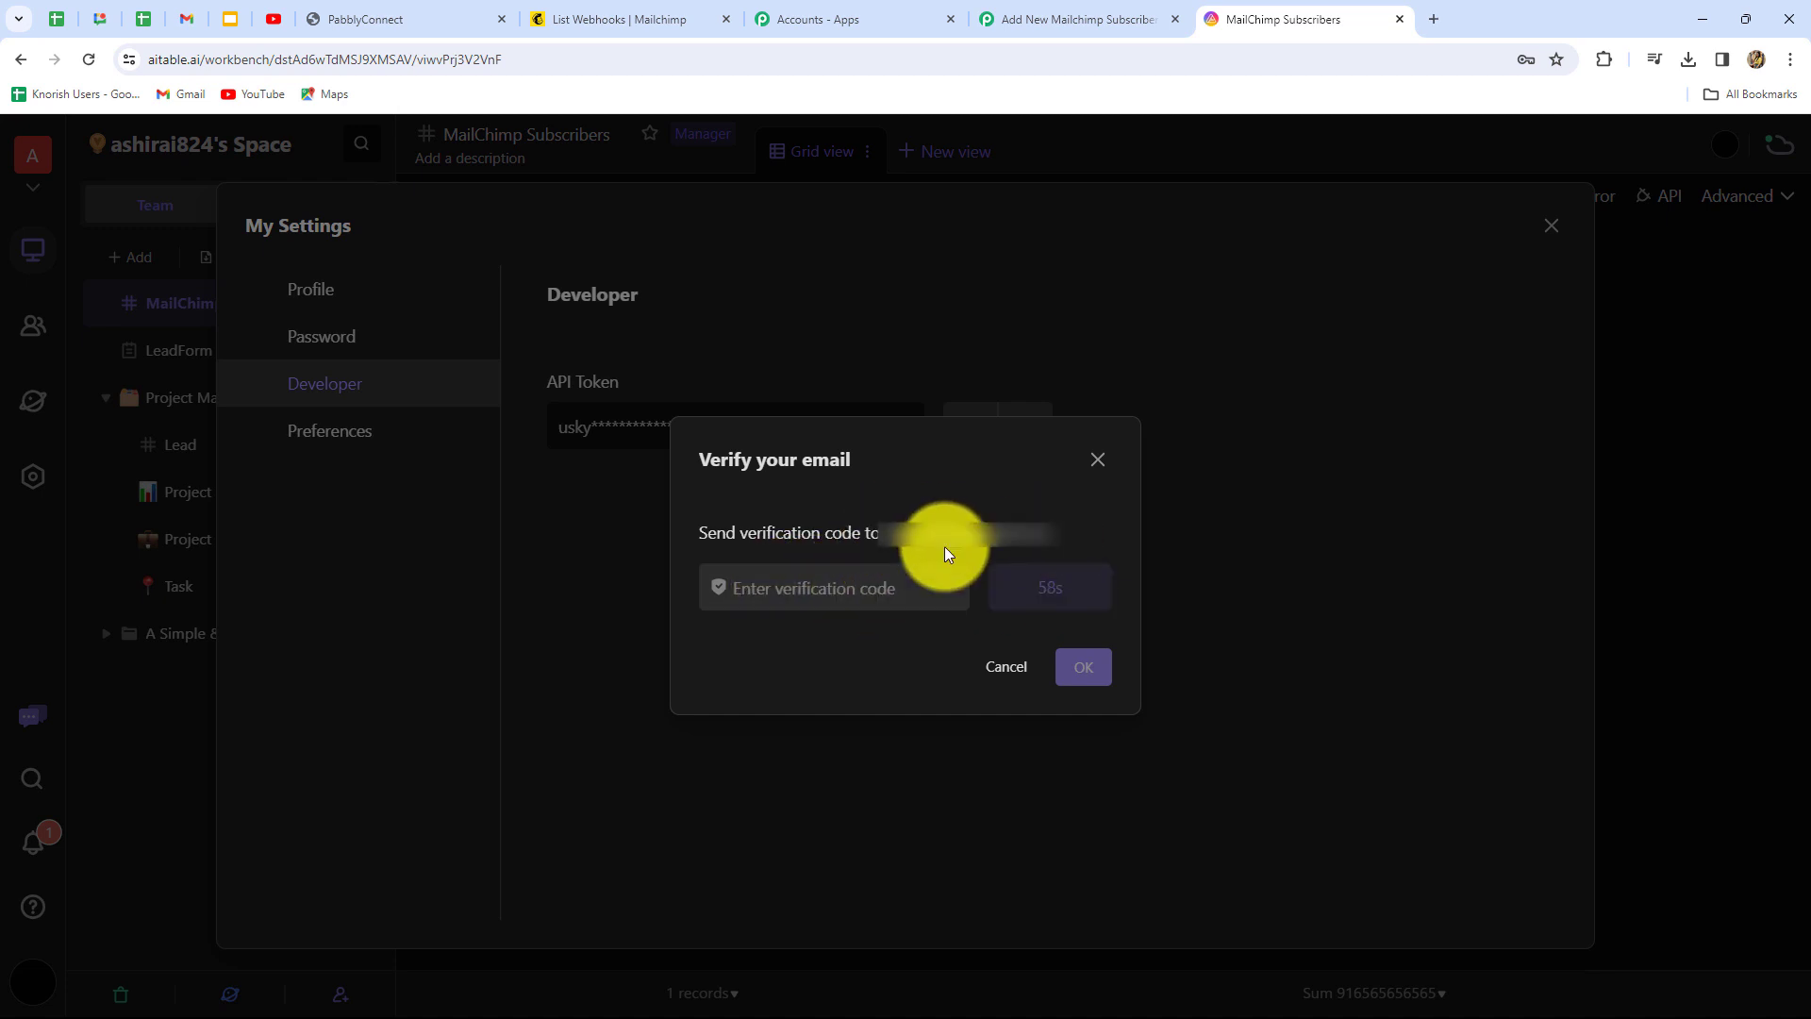
key(ctrl+v)
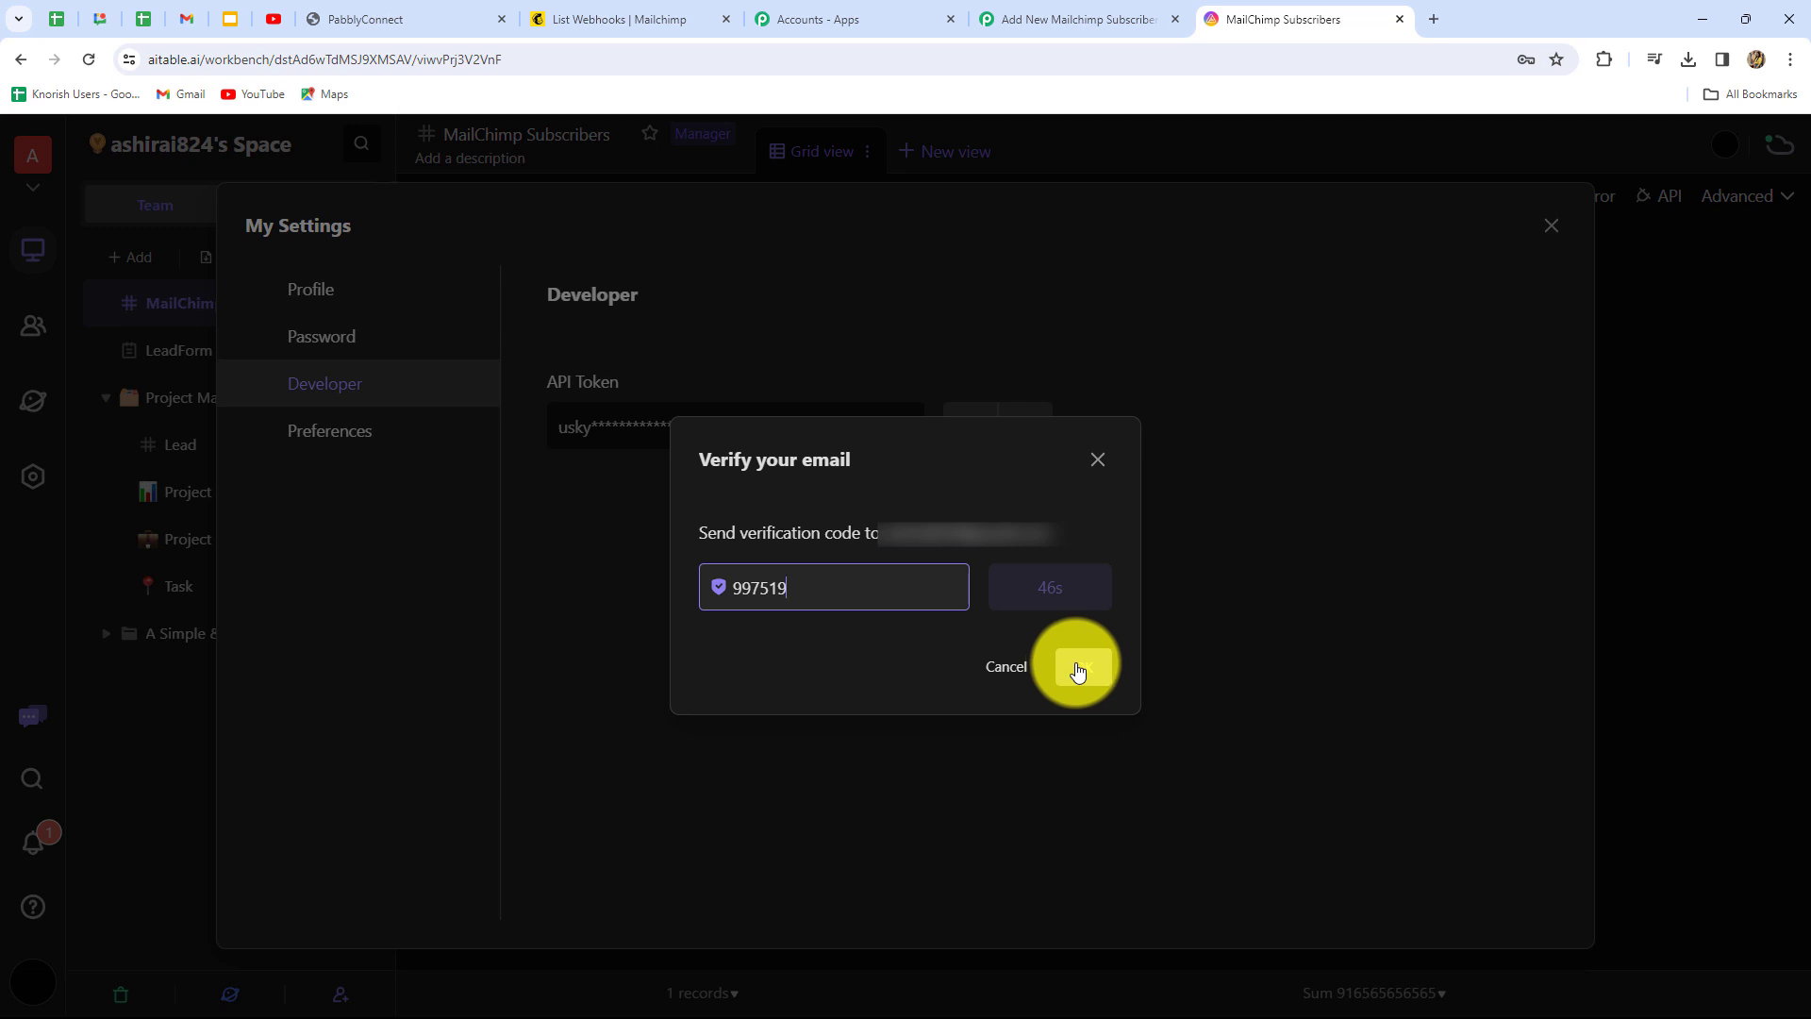
click(1075, 665)
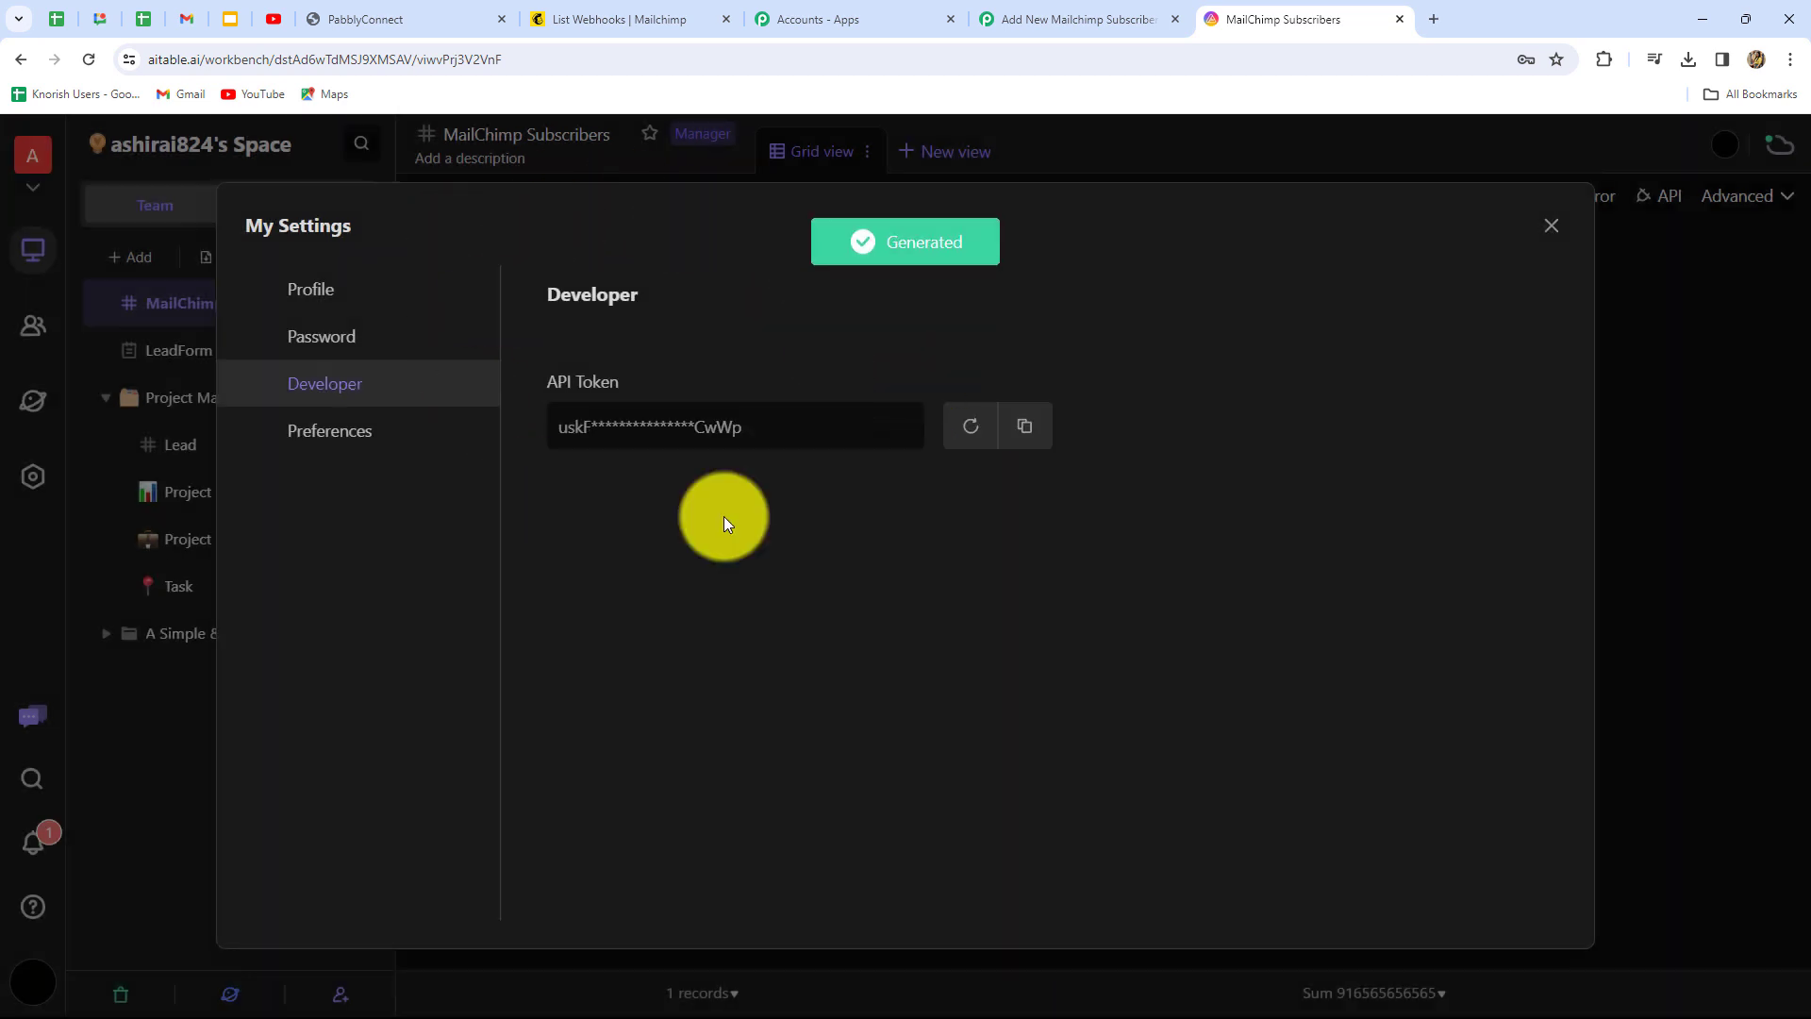
Paste the new API token into the AITable.ai connection and save it
click(1024, 427)
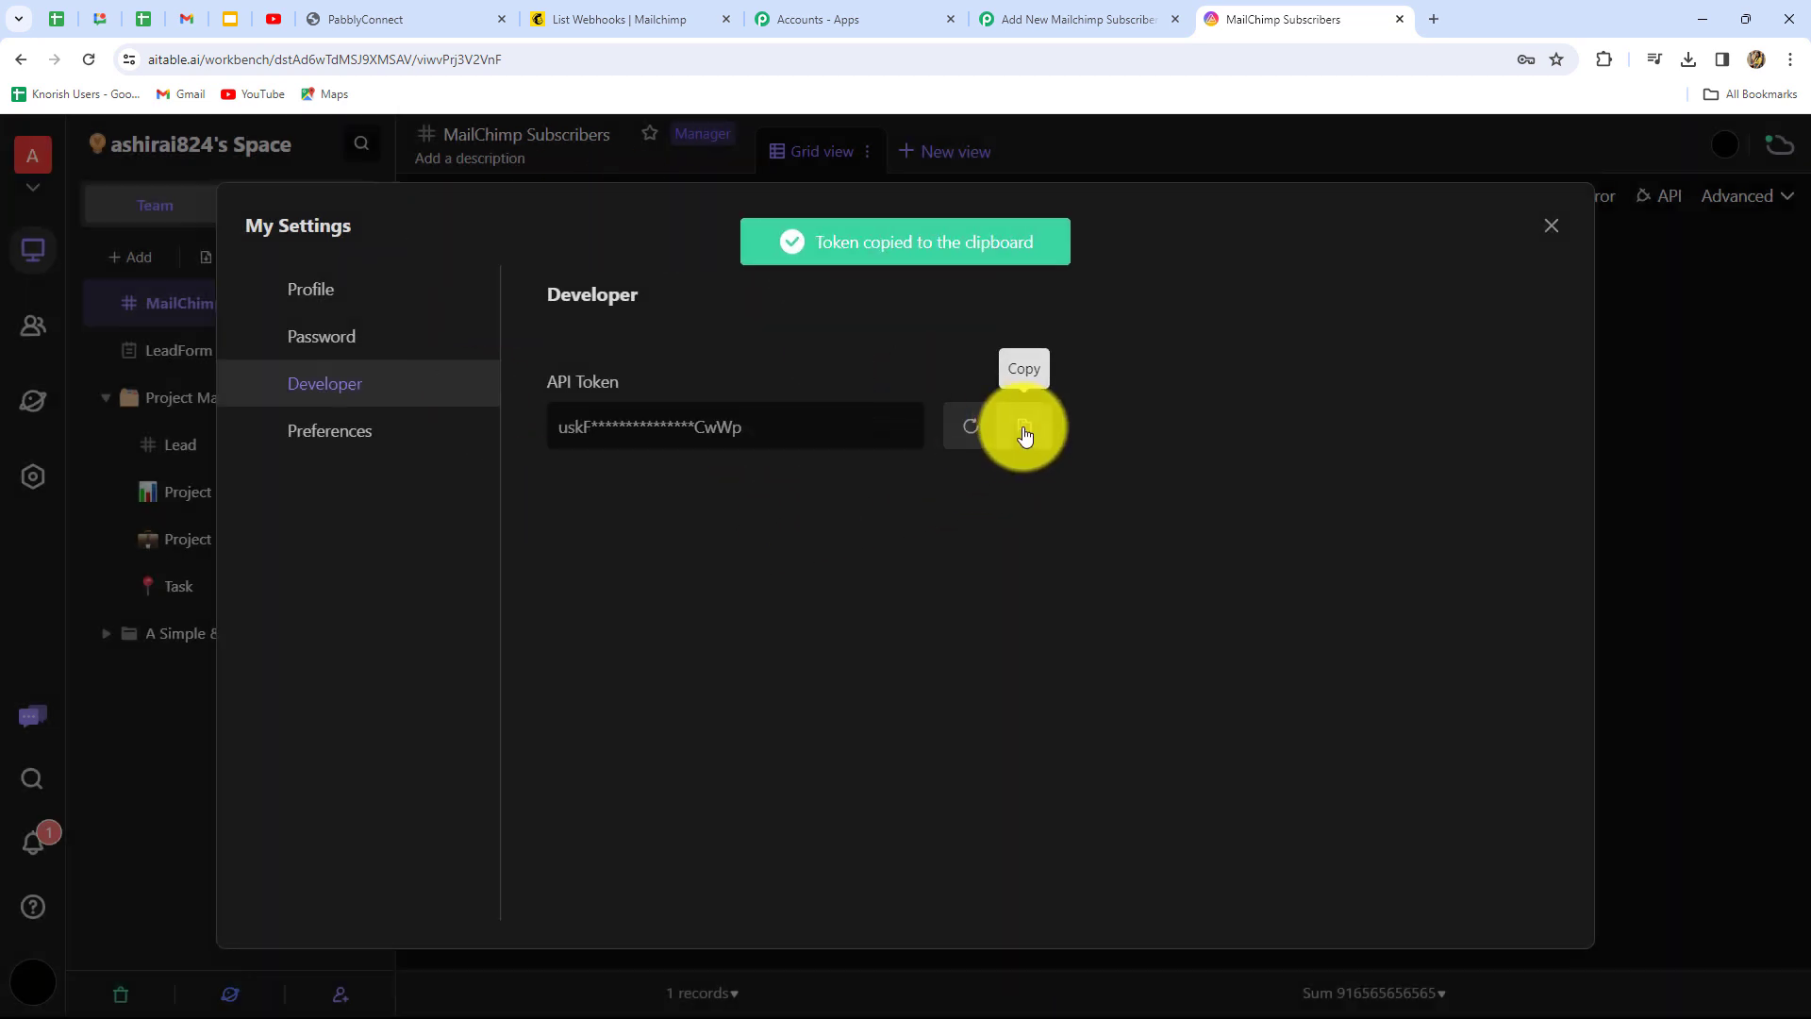
click(1005, 10)
click(937, 608)
key(ctrl+v)
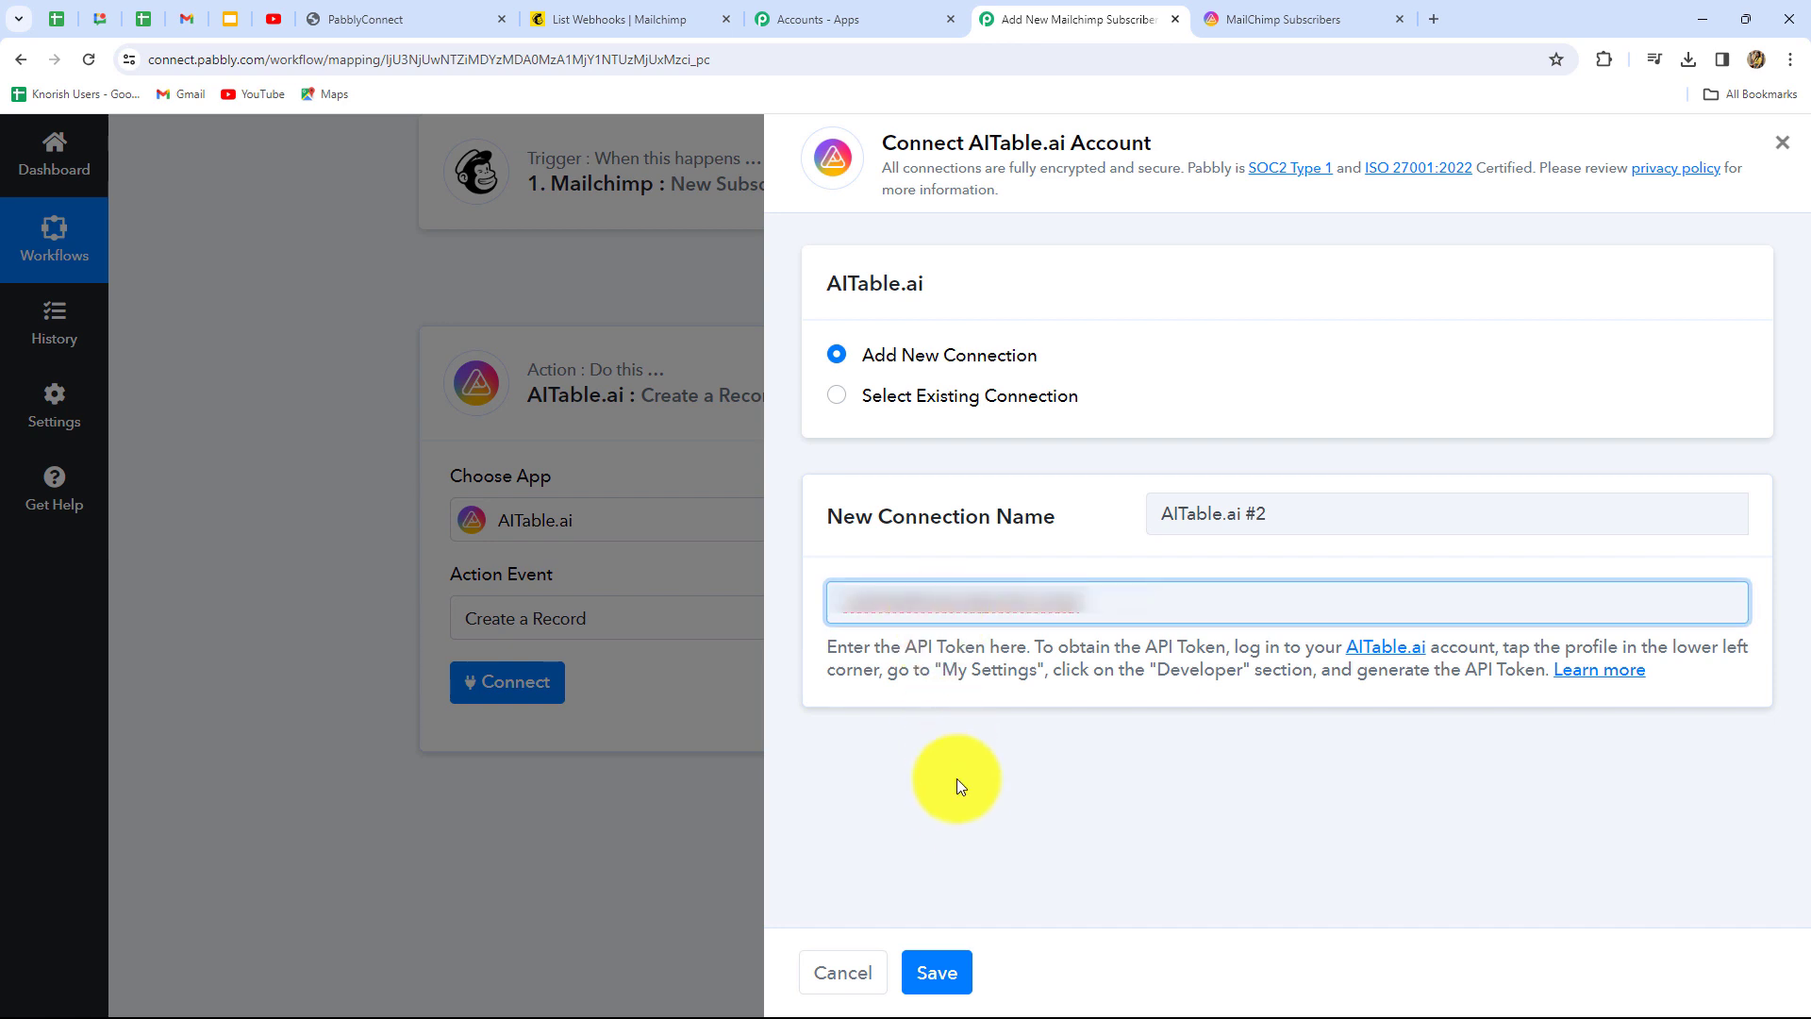
click(936, 973)
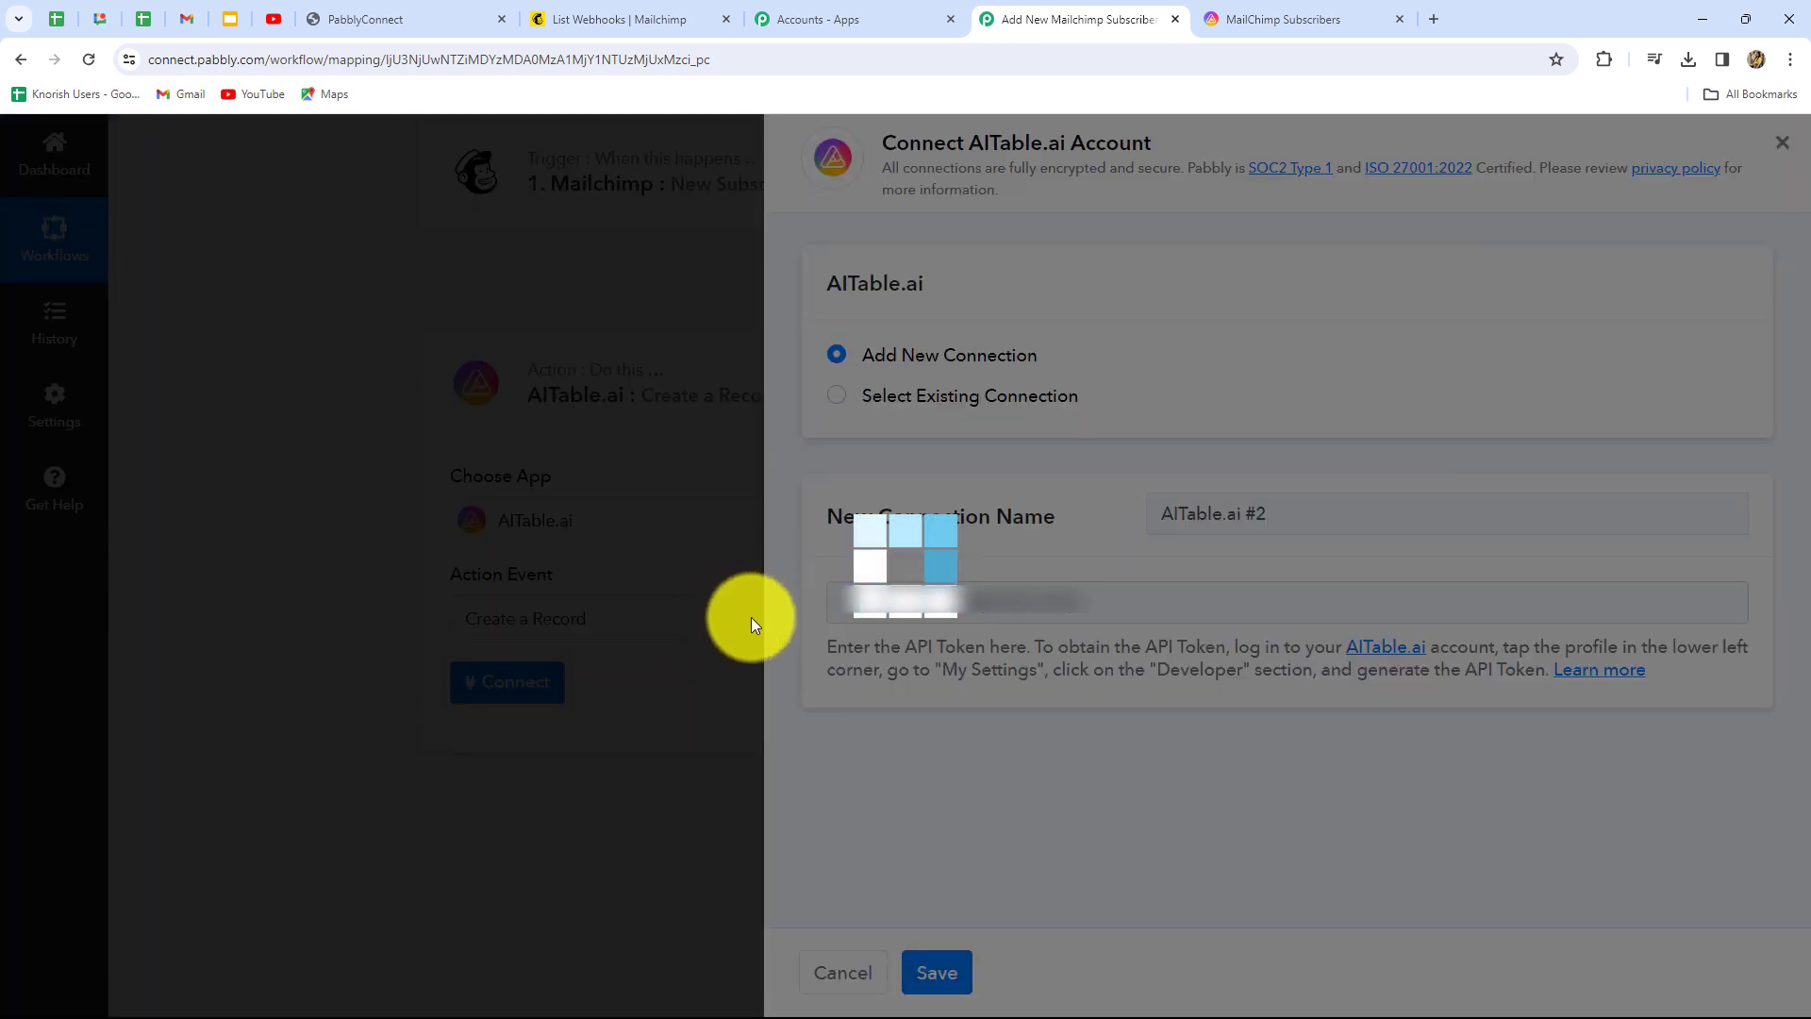
Compare the connection's space against the AITable.ai space details and MailChimp Subscribers datasheet
scroll(847, 583, down, 3)
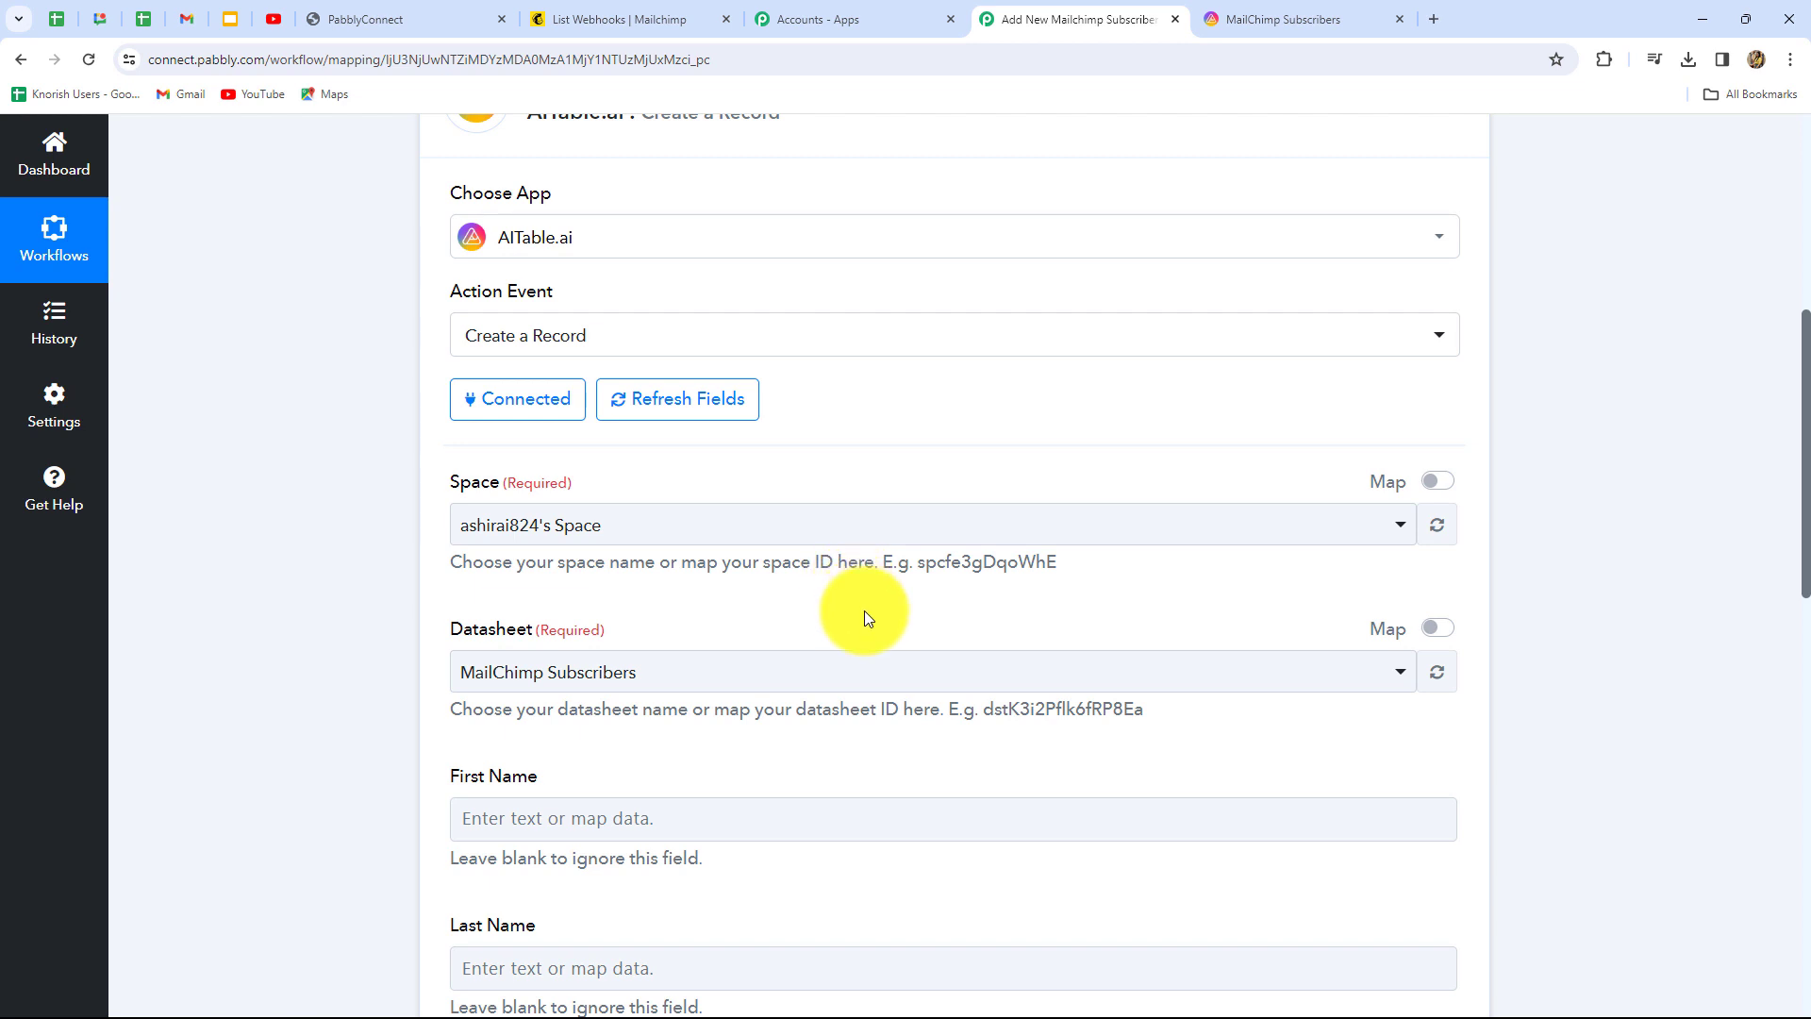
scroll(863, 615, down, 4)
scroll(863, 617, up, 2)
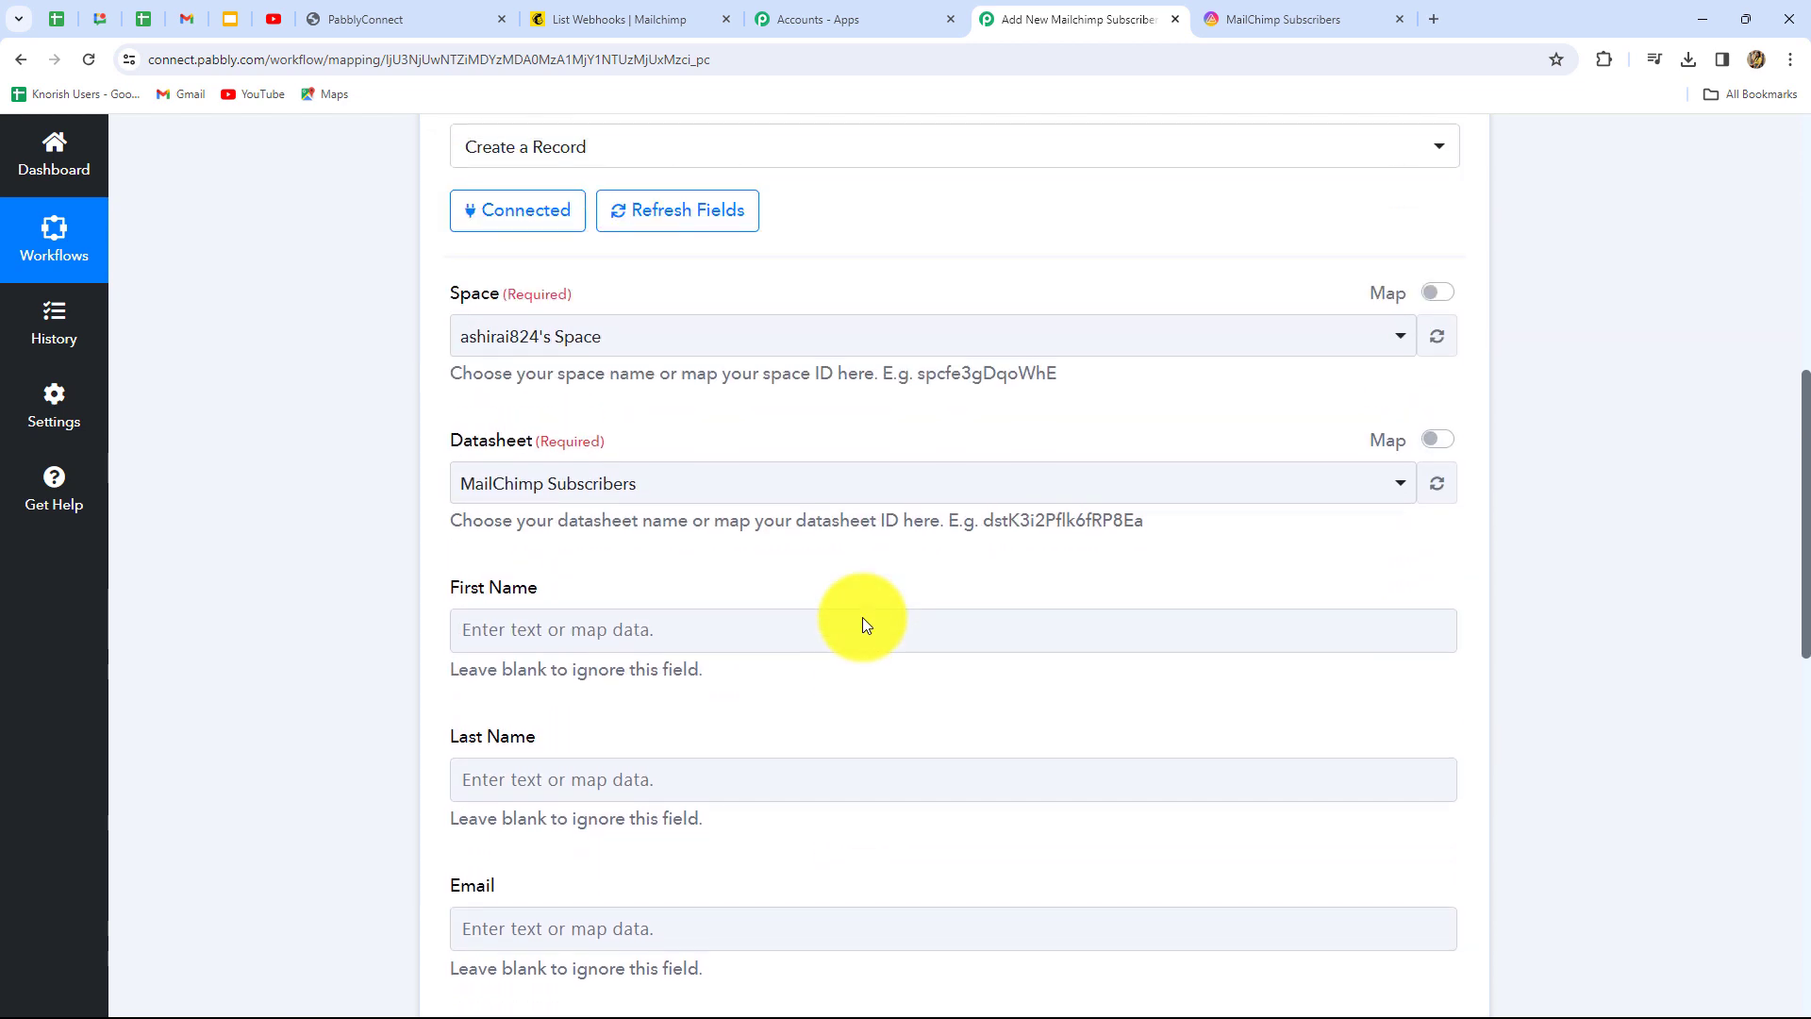
scroll(863, 618, down, 1)
scroll(863, 617, down, 4)
scroll(861, 614, up, 6)
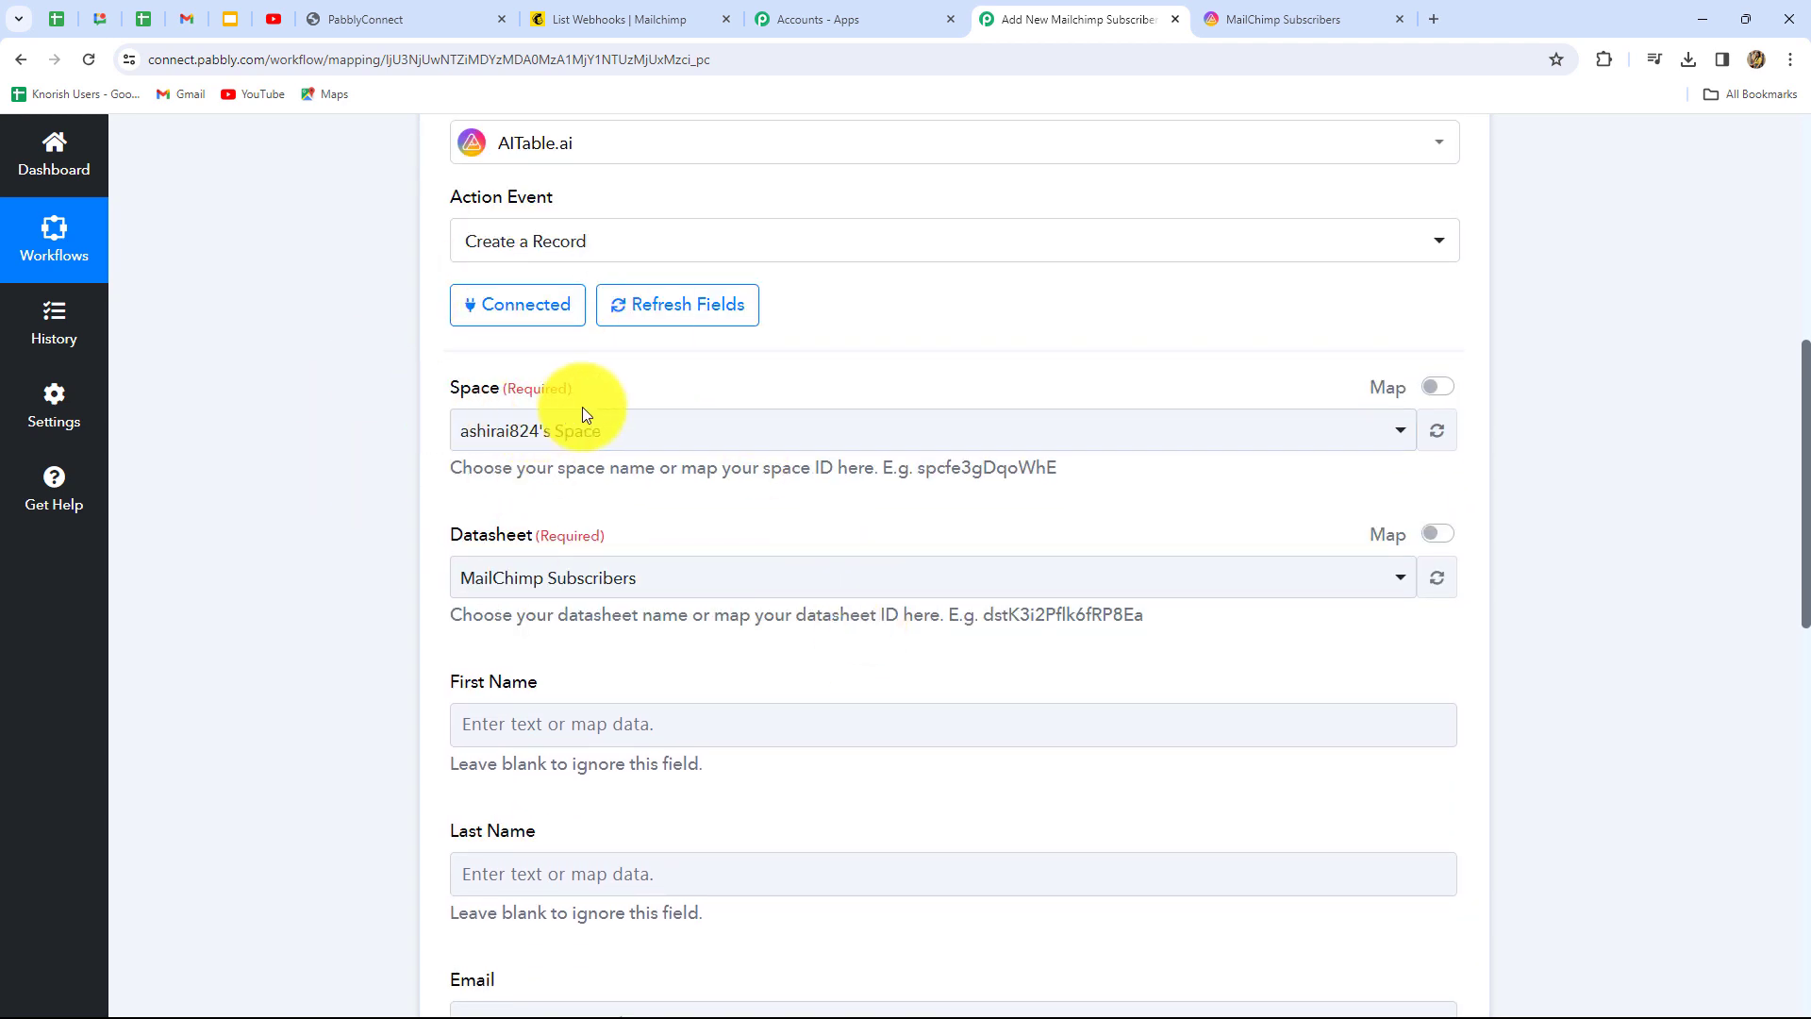
click(1358, 19)
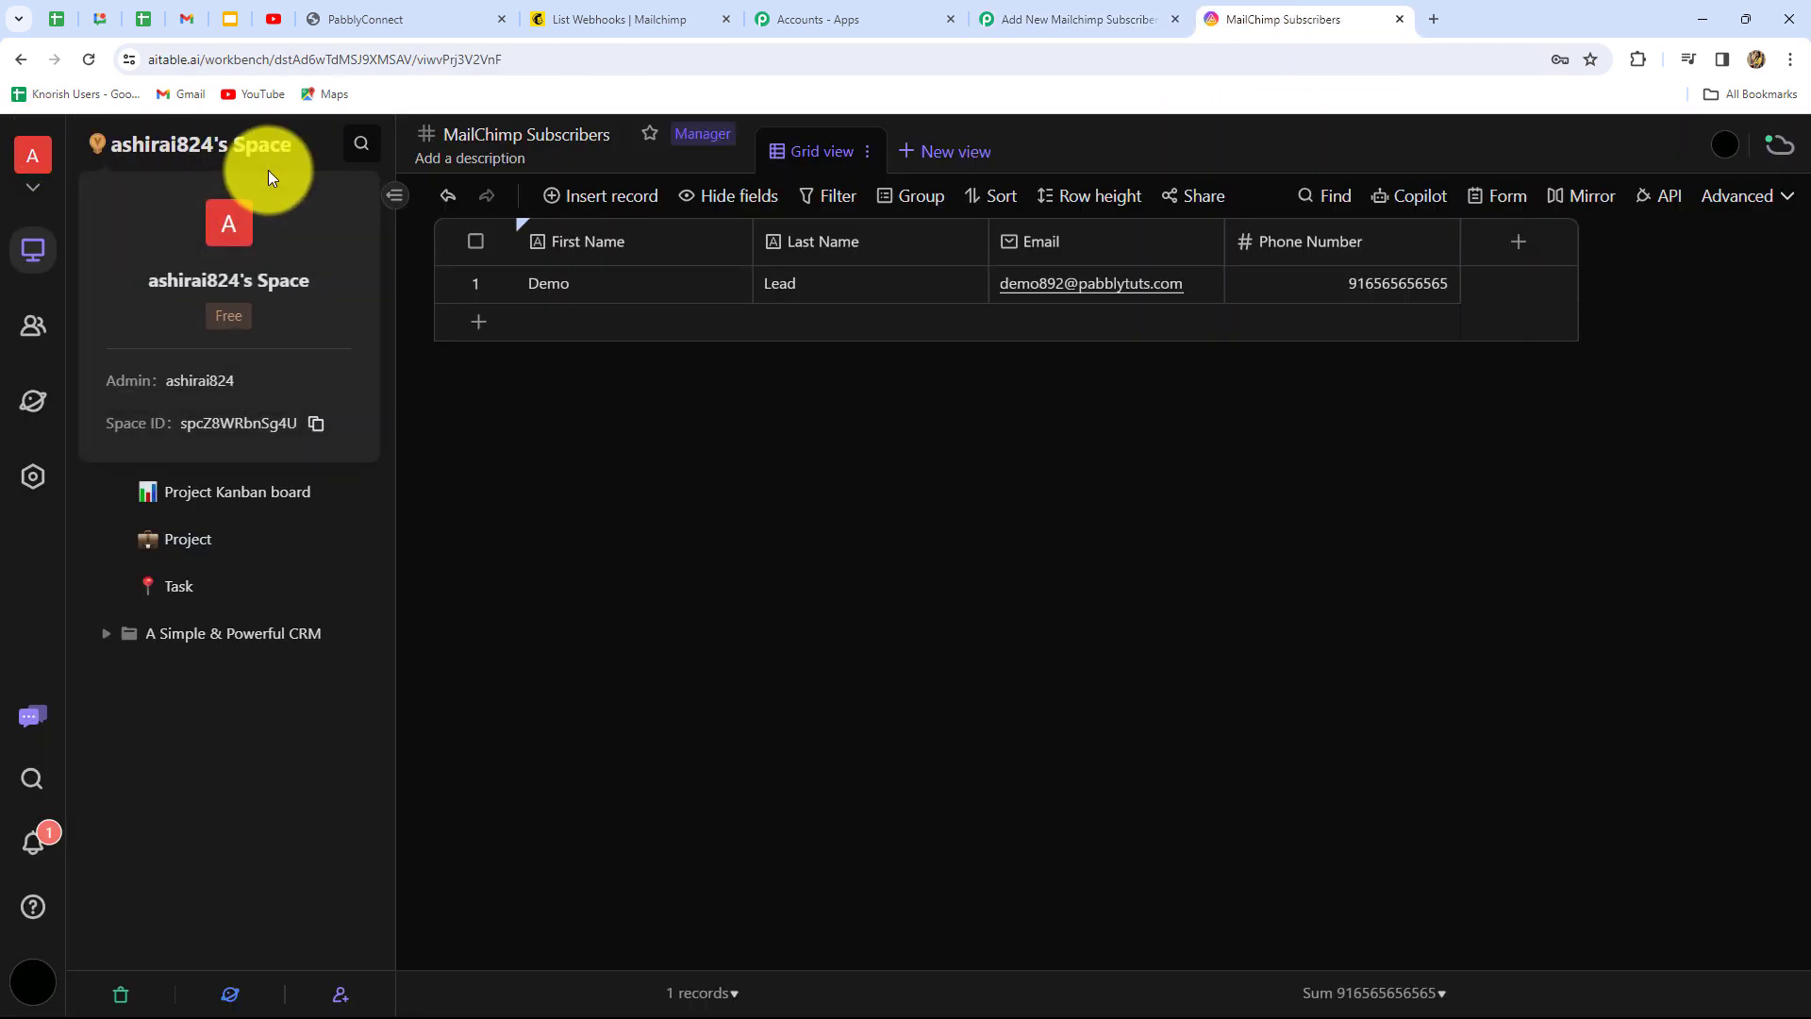
click(1051, 19)
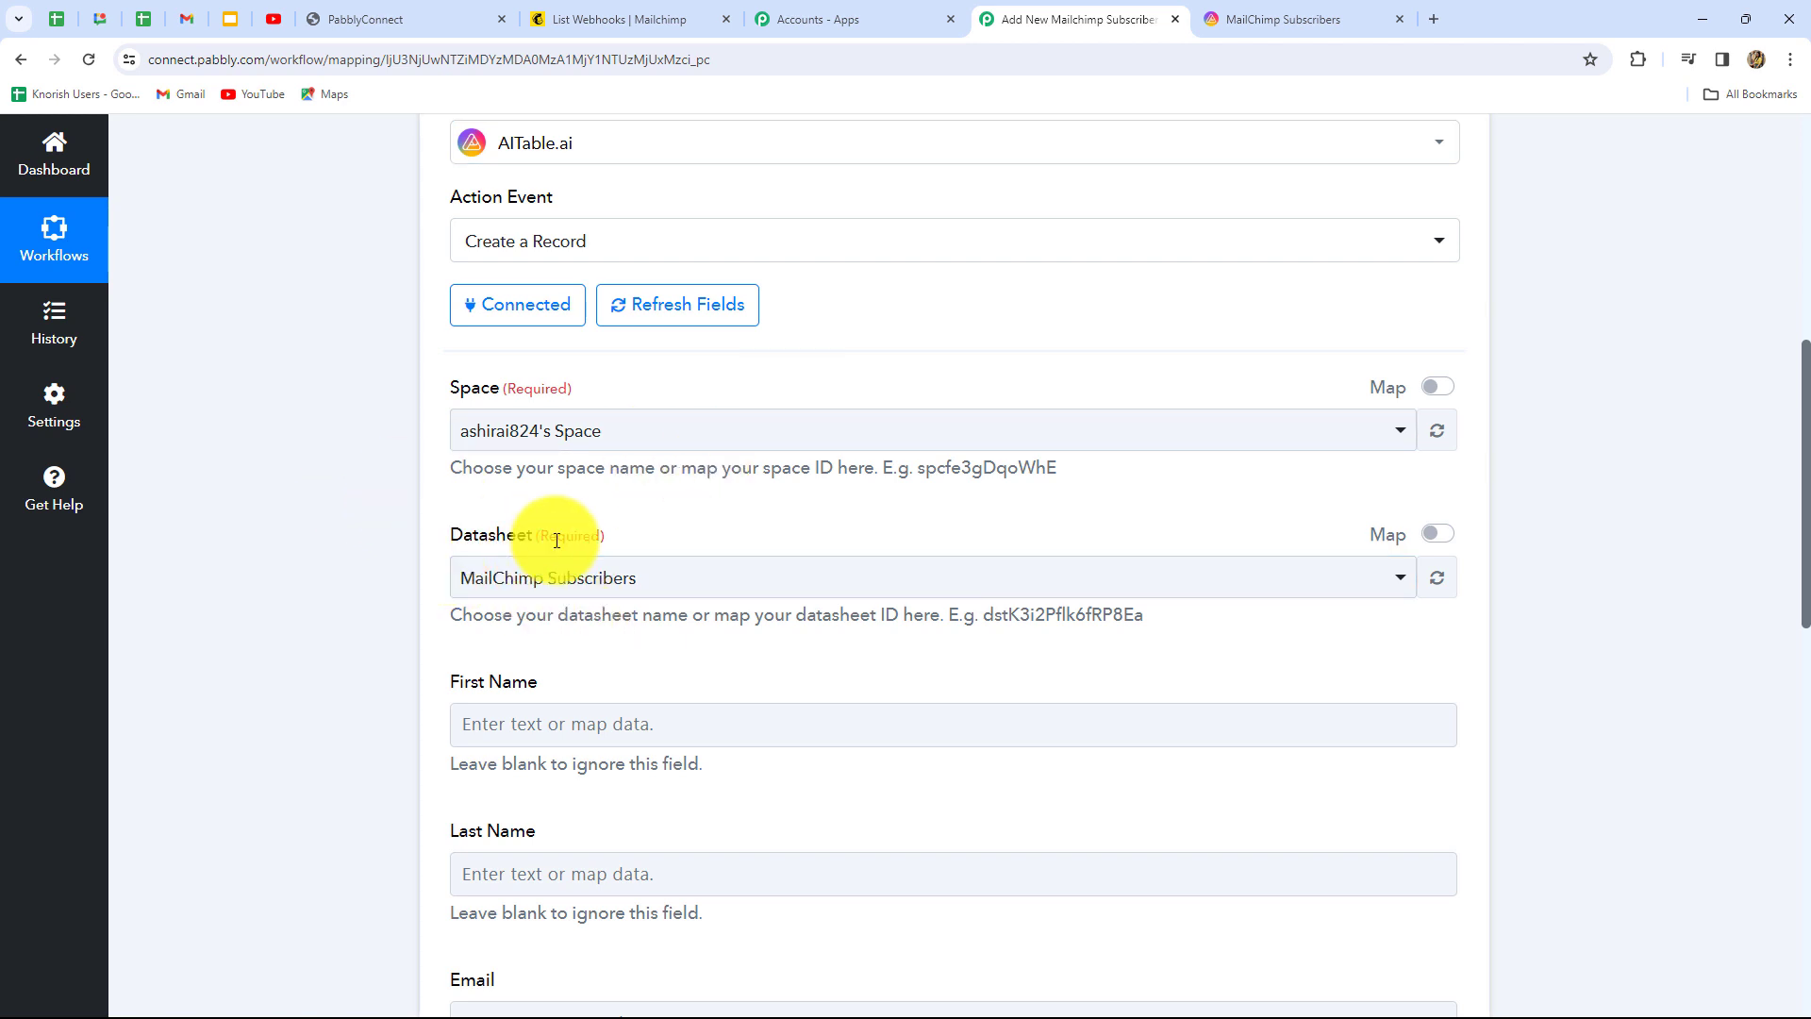
click(1265, 19)
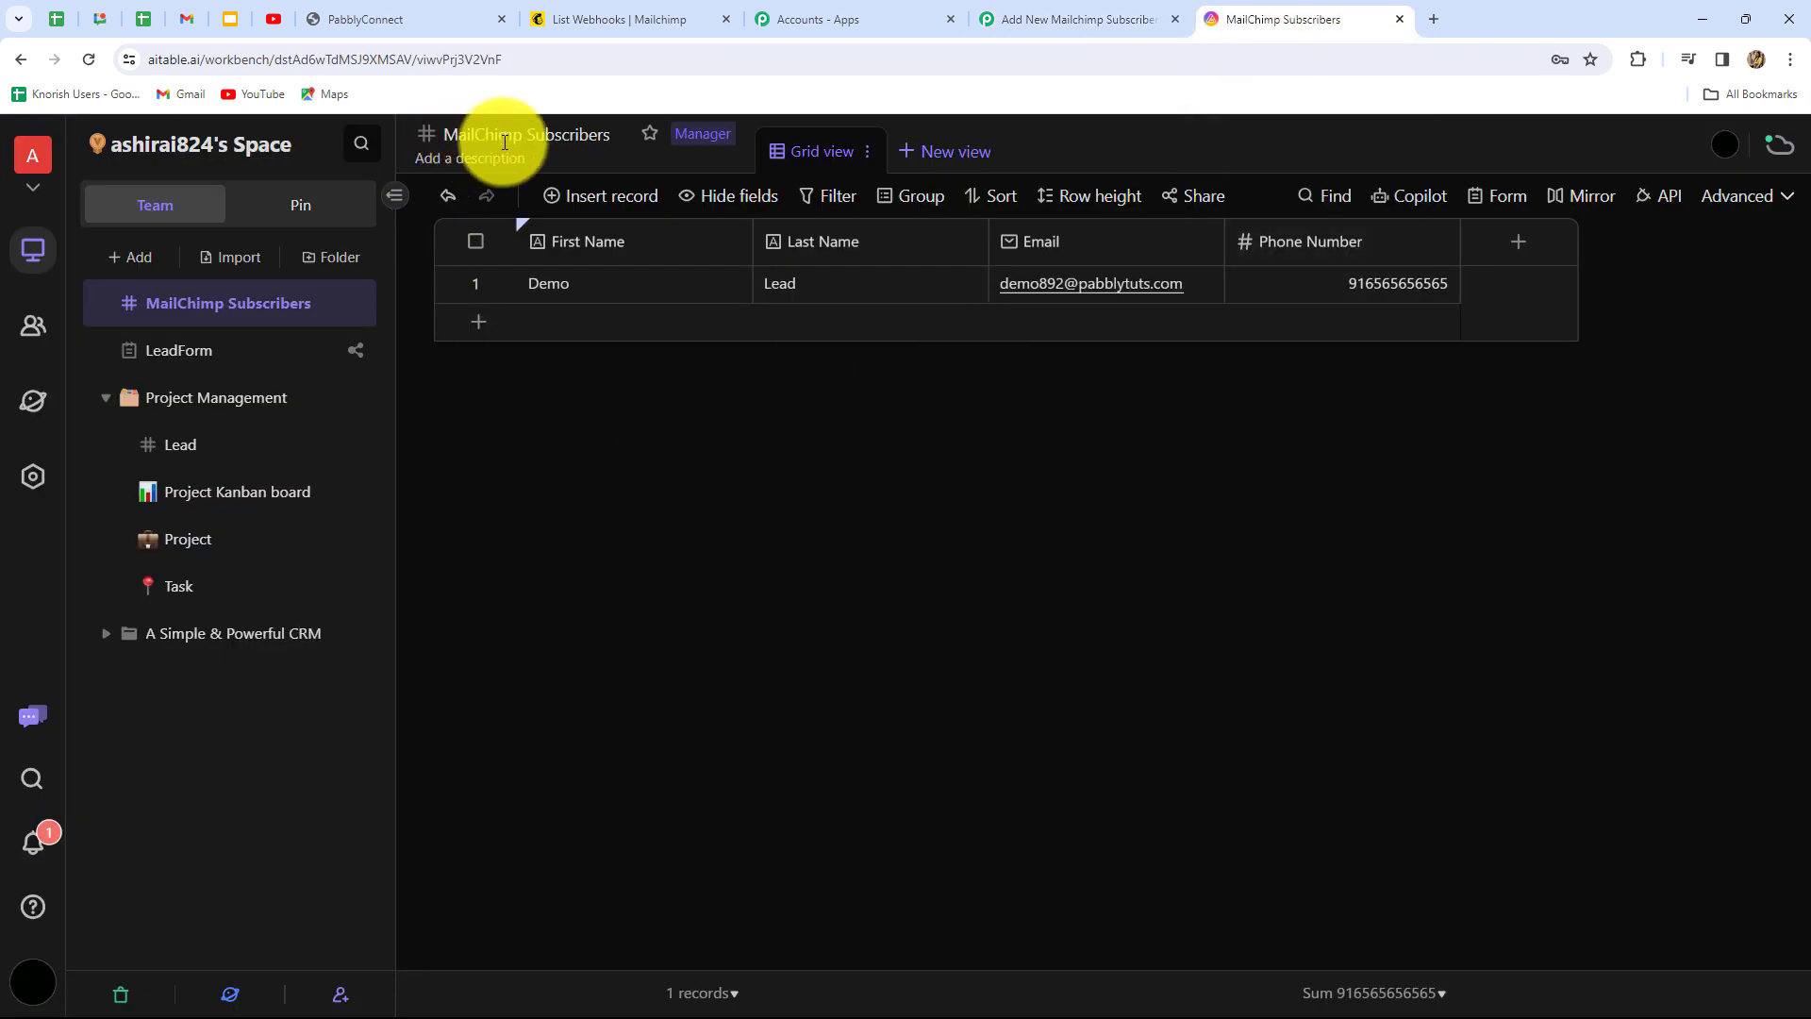
click(1051, 19)
Select the MailChimp Subscribers datasheet so its name, email and phone fields load
click(755, 583)
scroll(754, 583, down, 2)
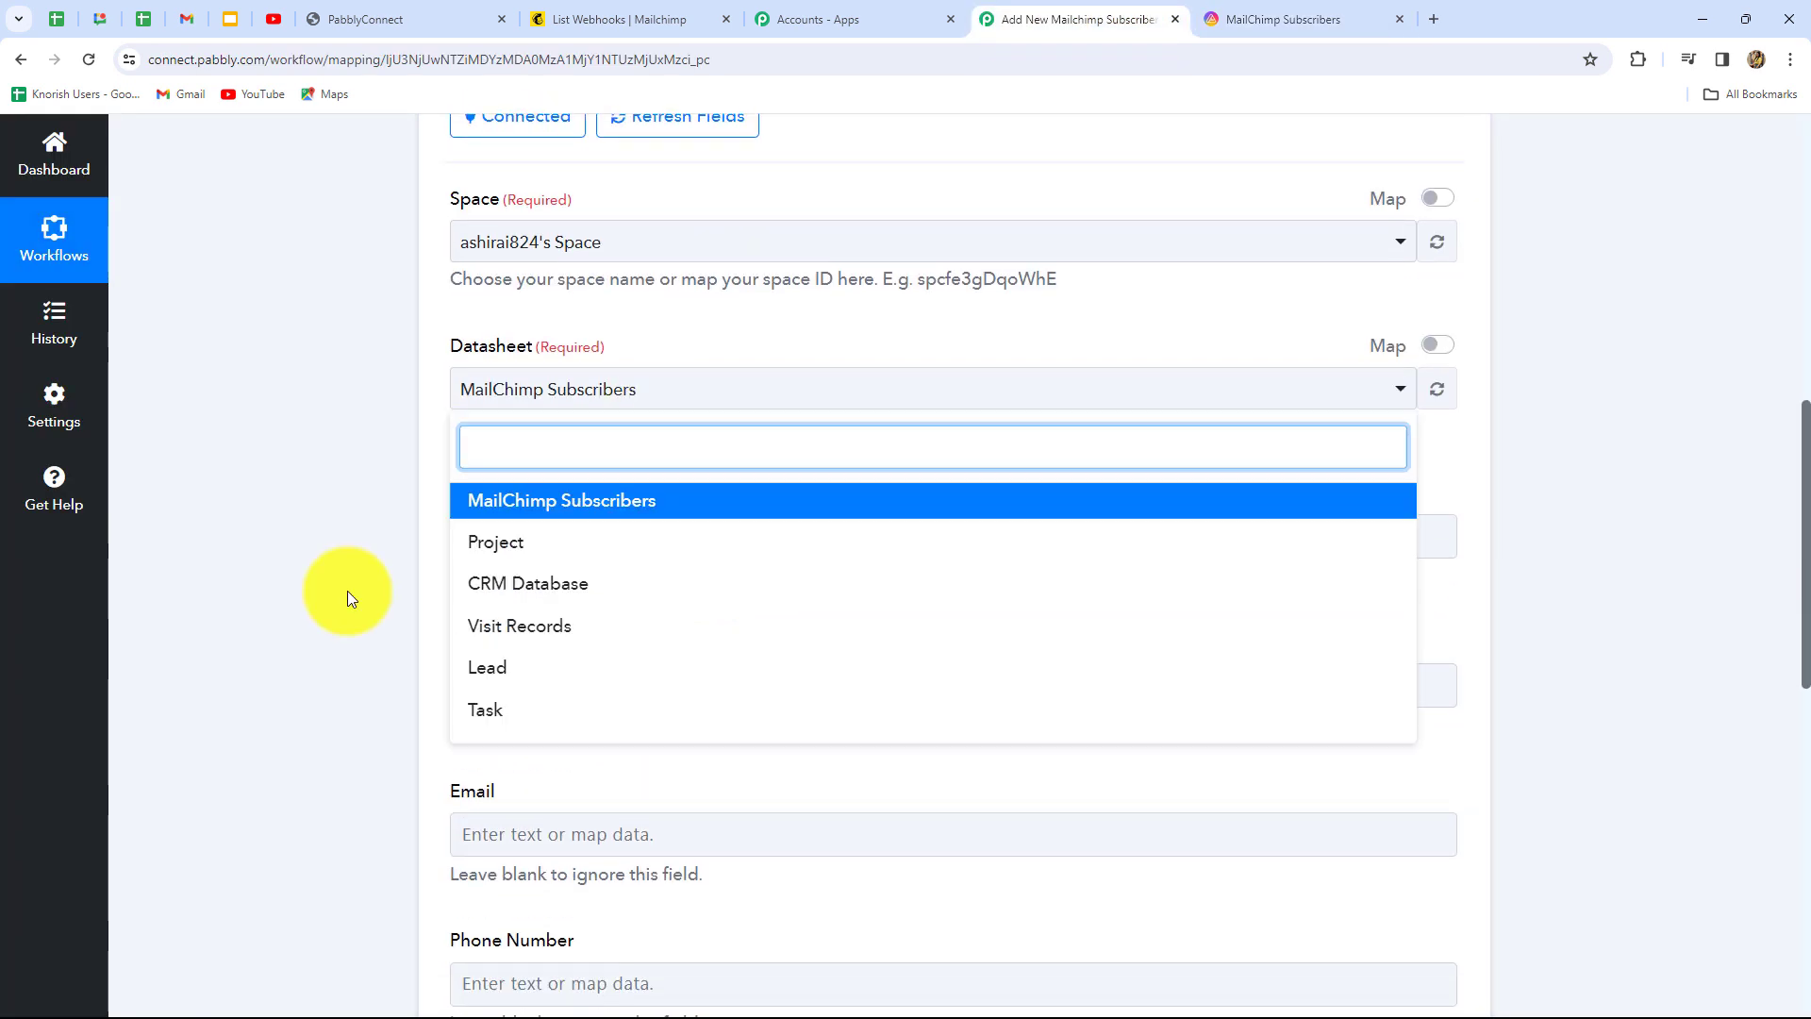
click(378, 592)
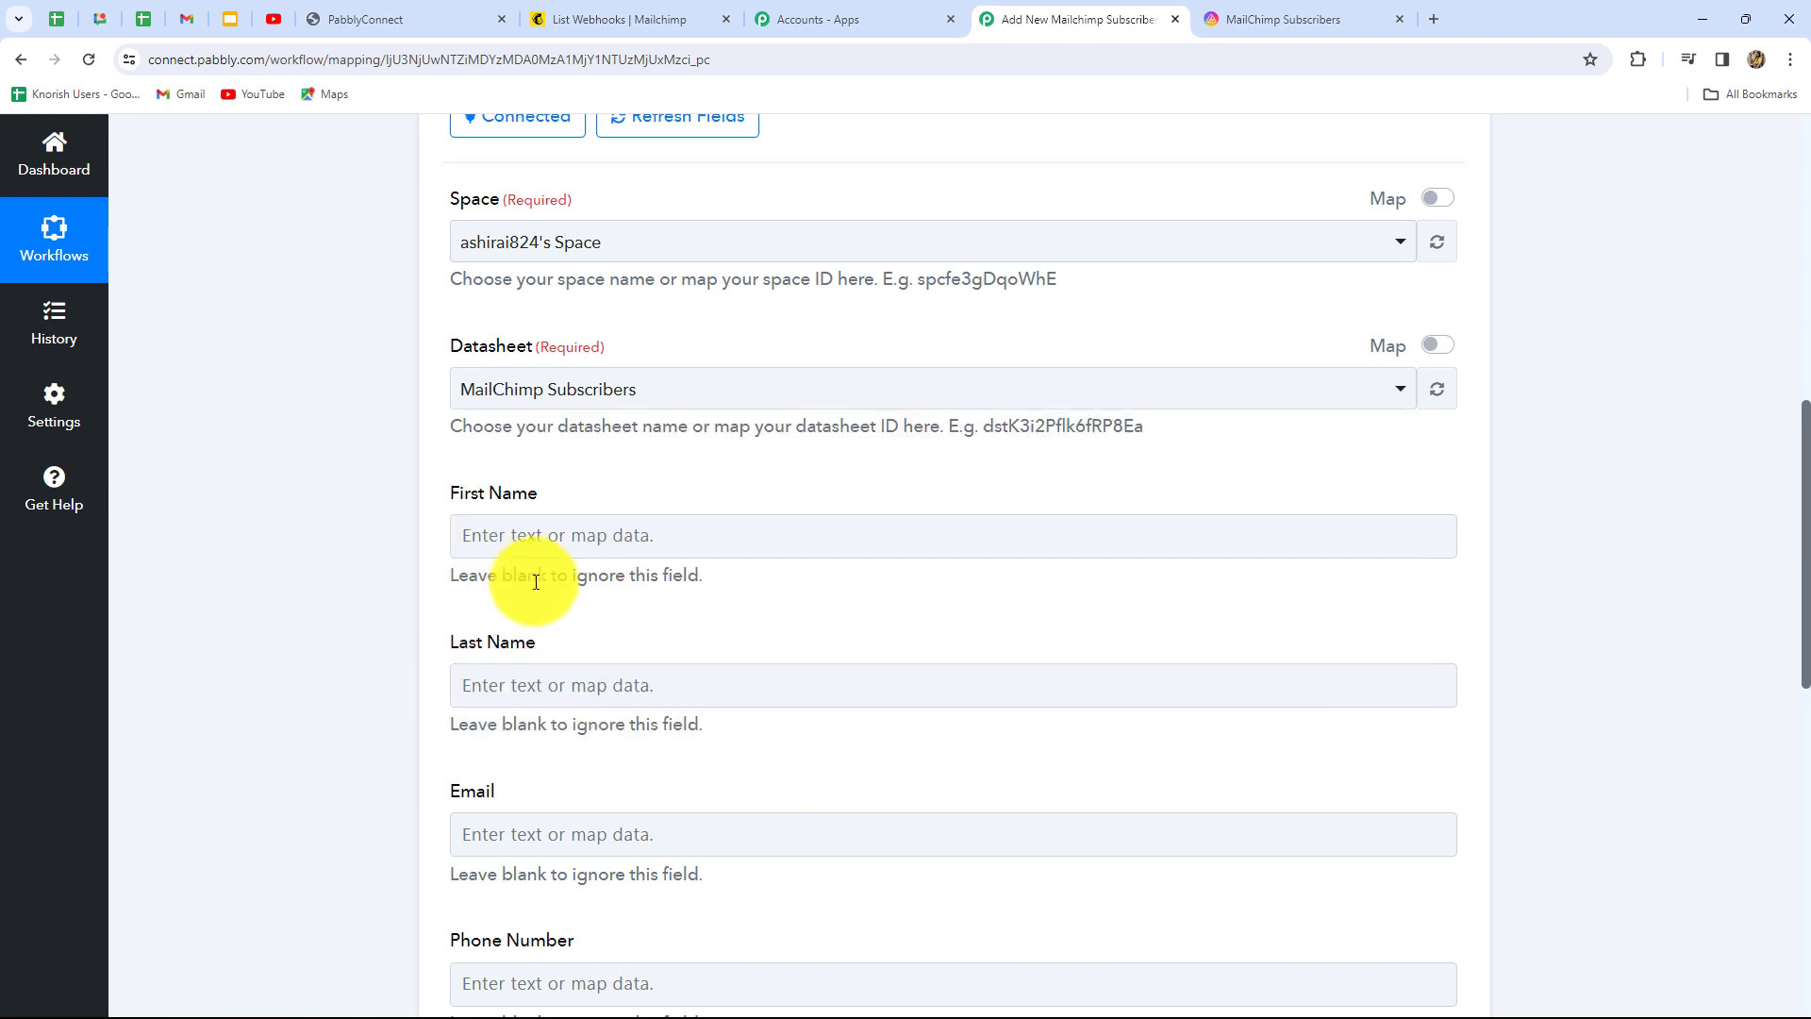
scroll(534, 592, down, 2)
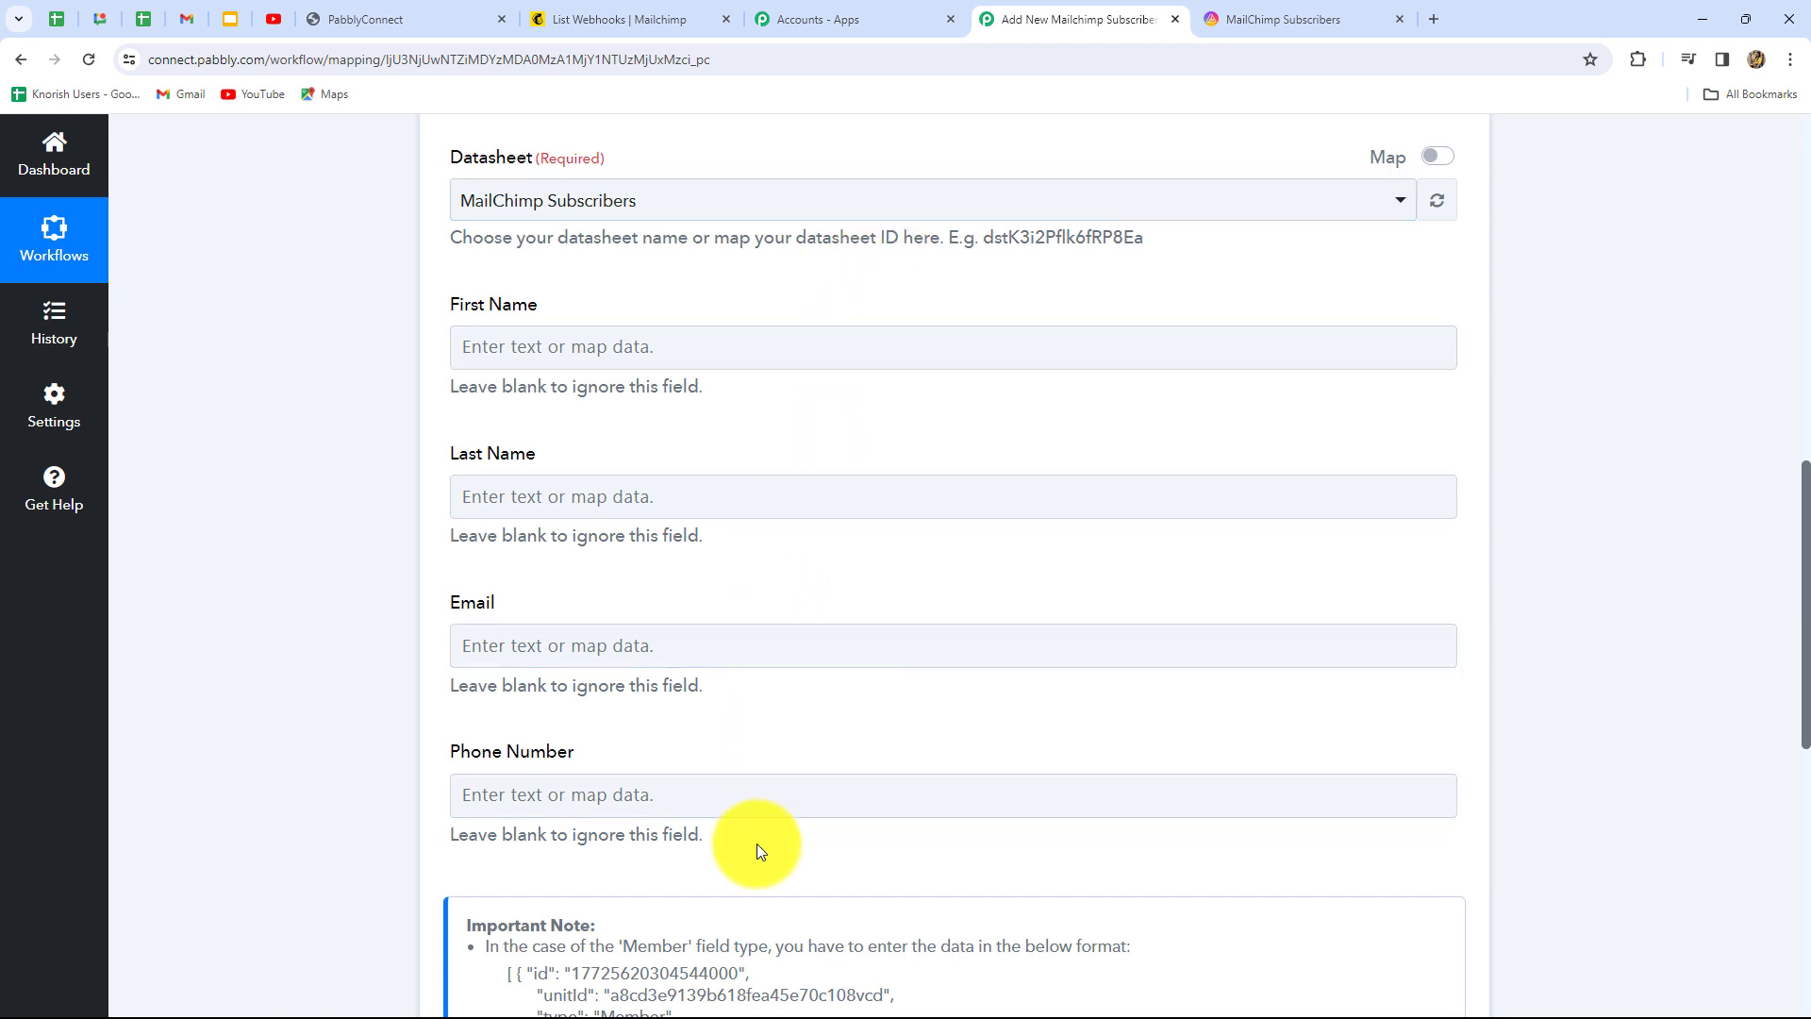
Map Mailchimp FNAME to First Name and LNAME to Last Name
click(834, 351)
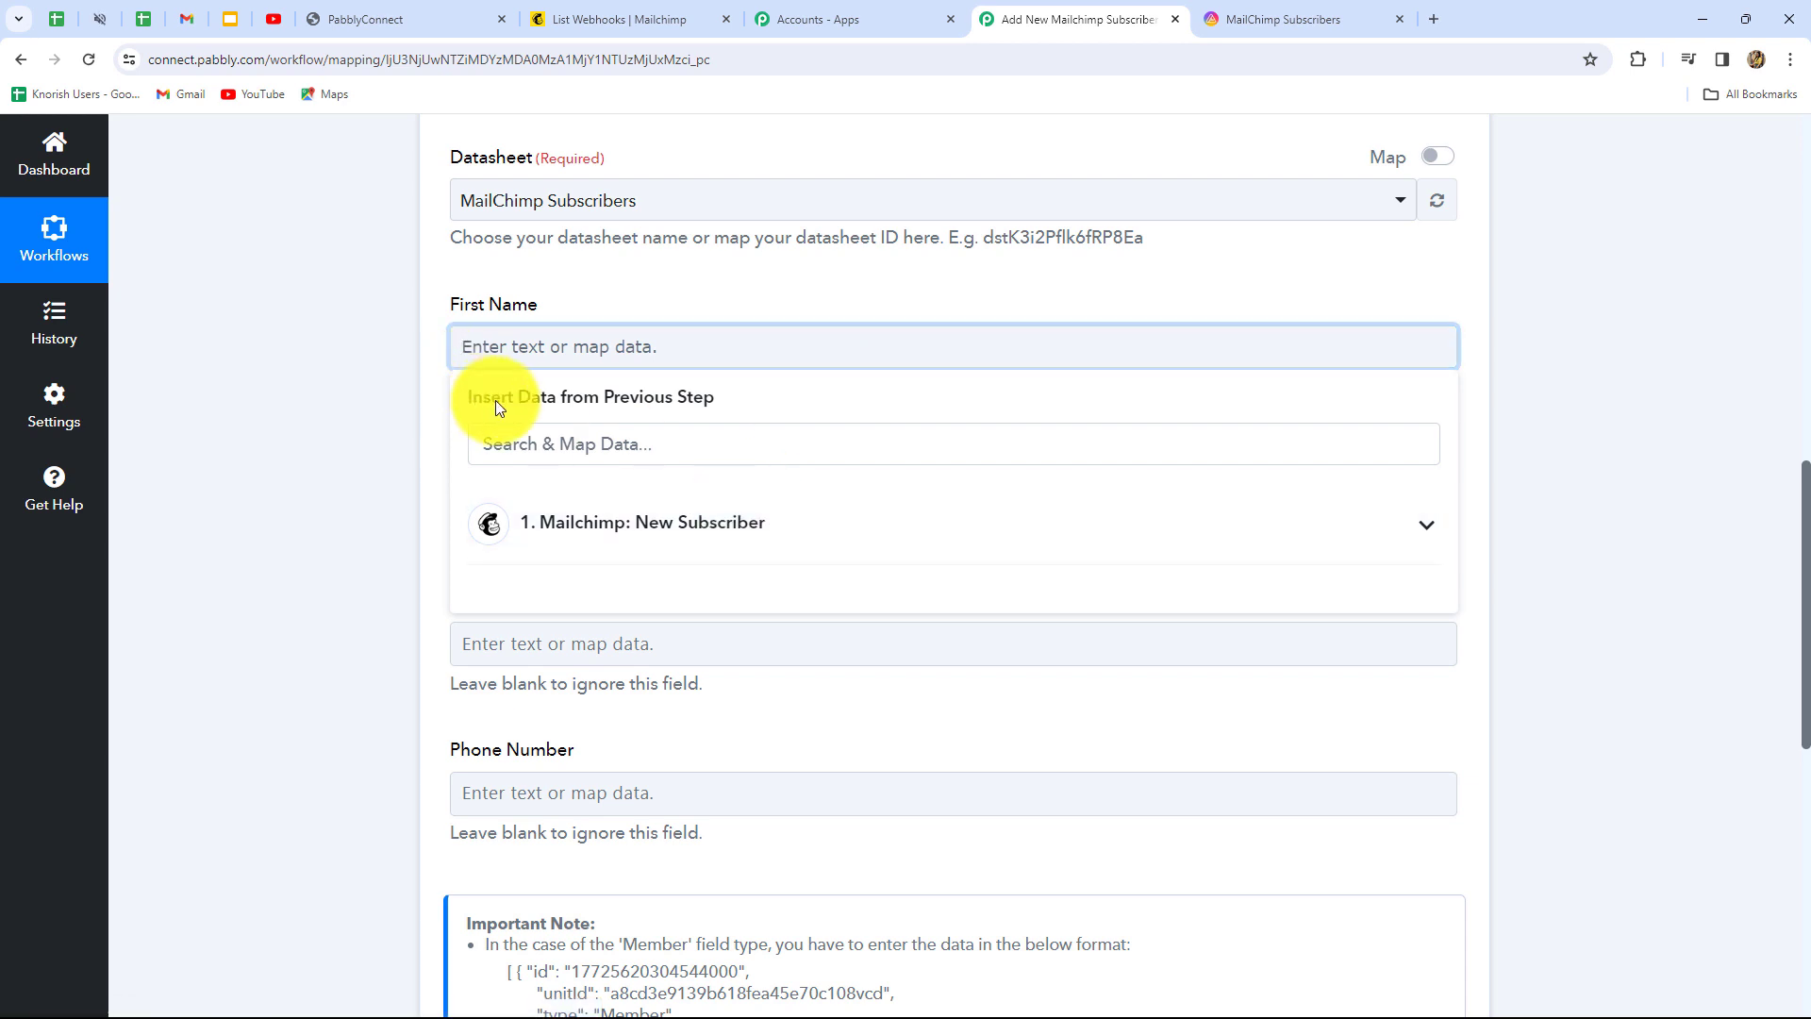
click(657, 534)
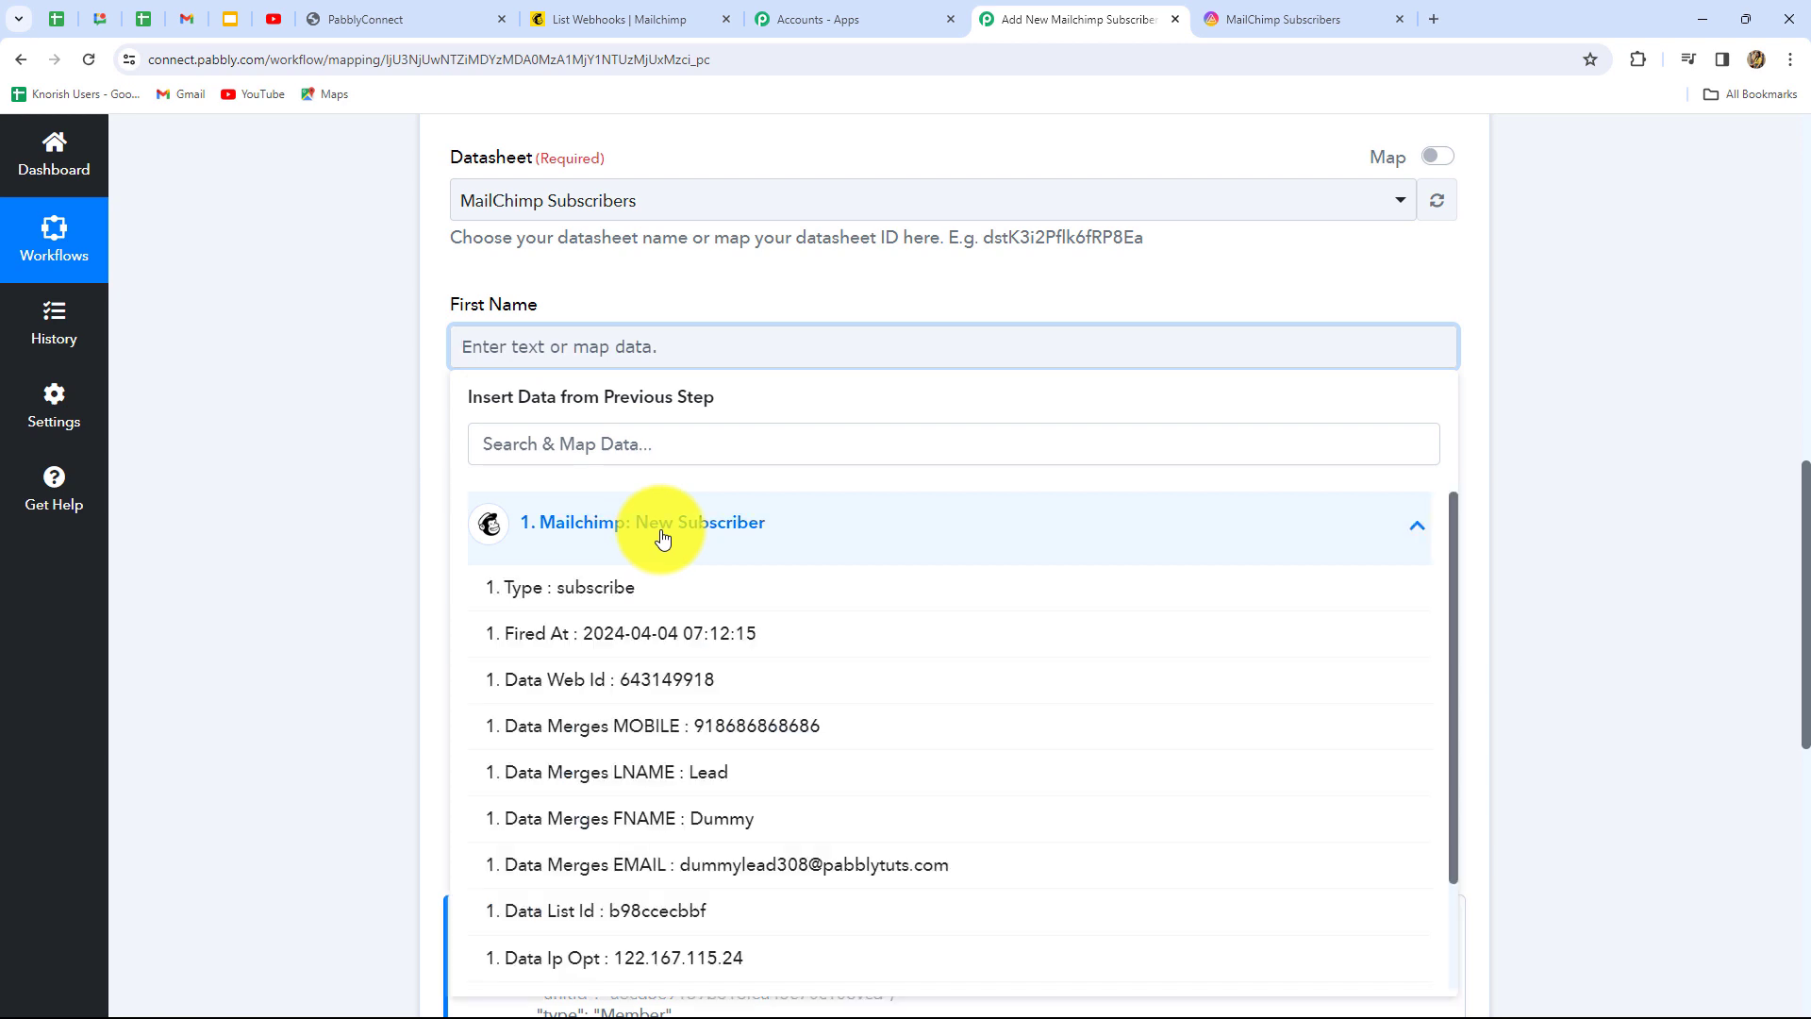
scroll(740, 796, down, 3)
scroll(731, 913, up, 3)
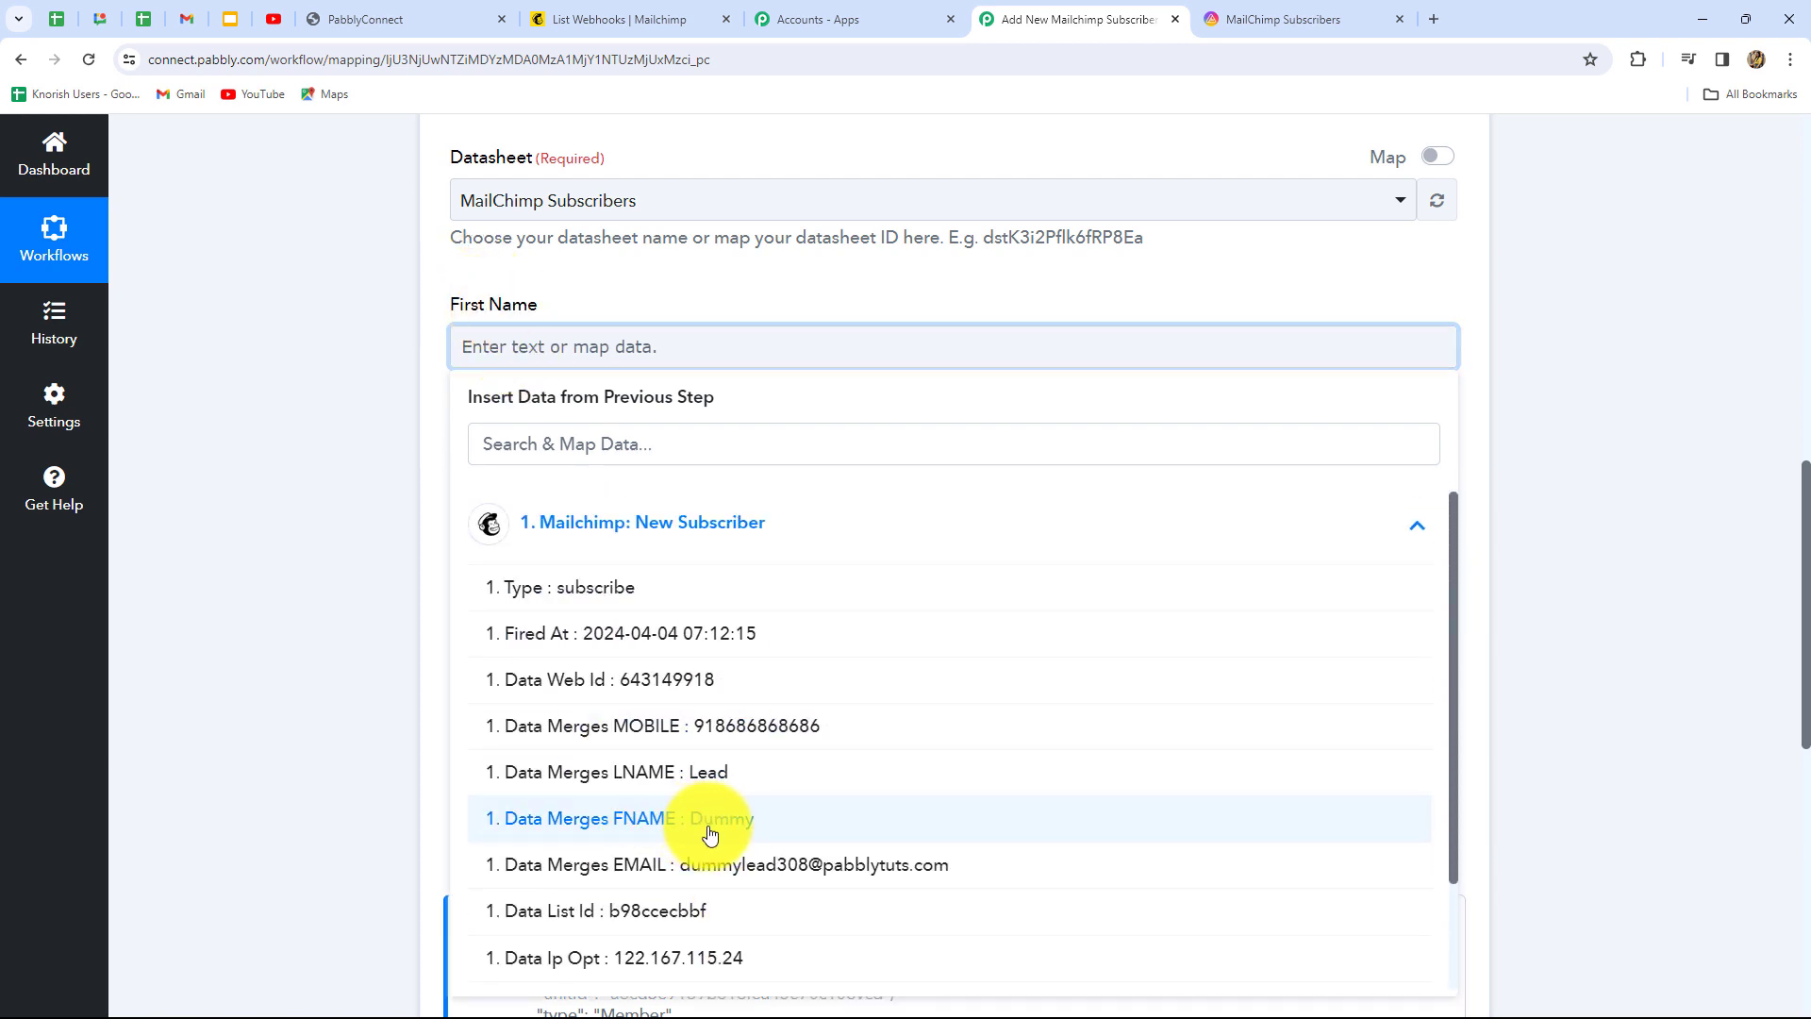
click(1012, 815)
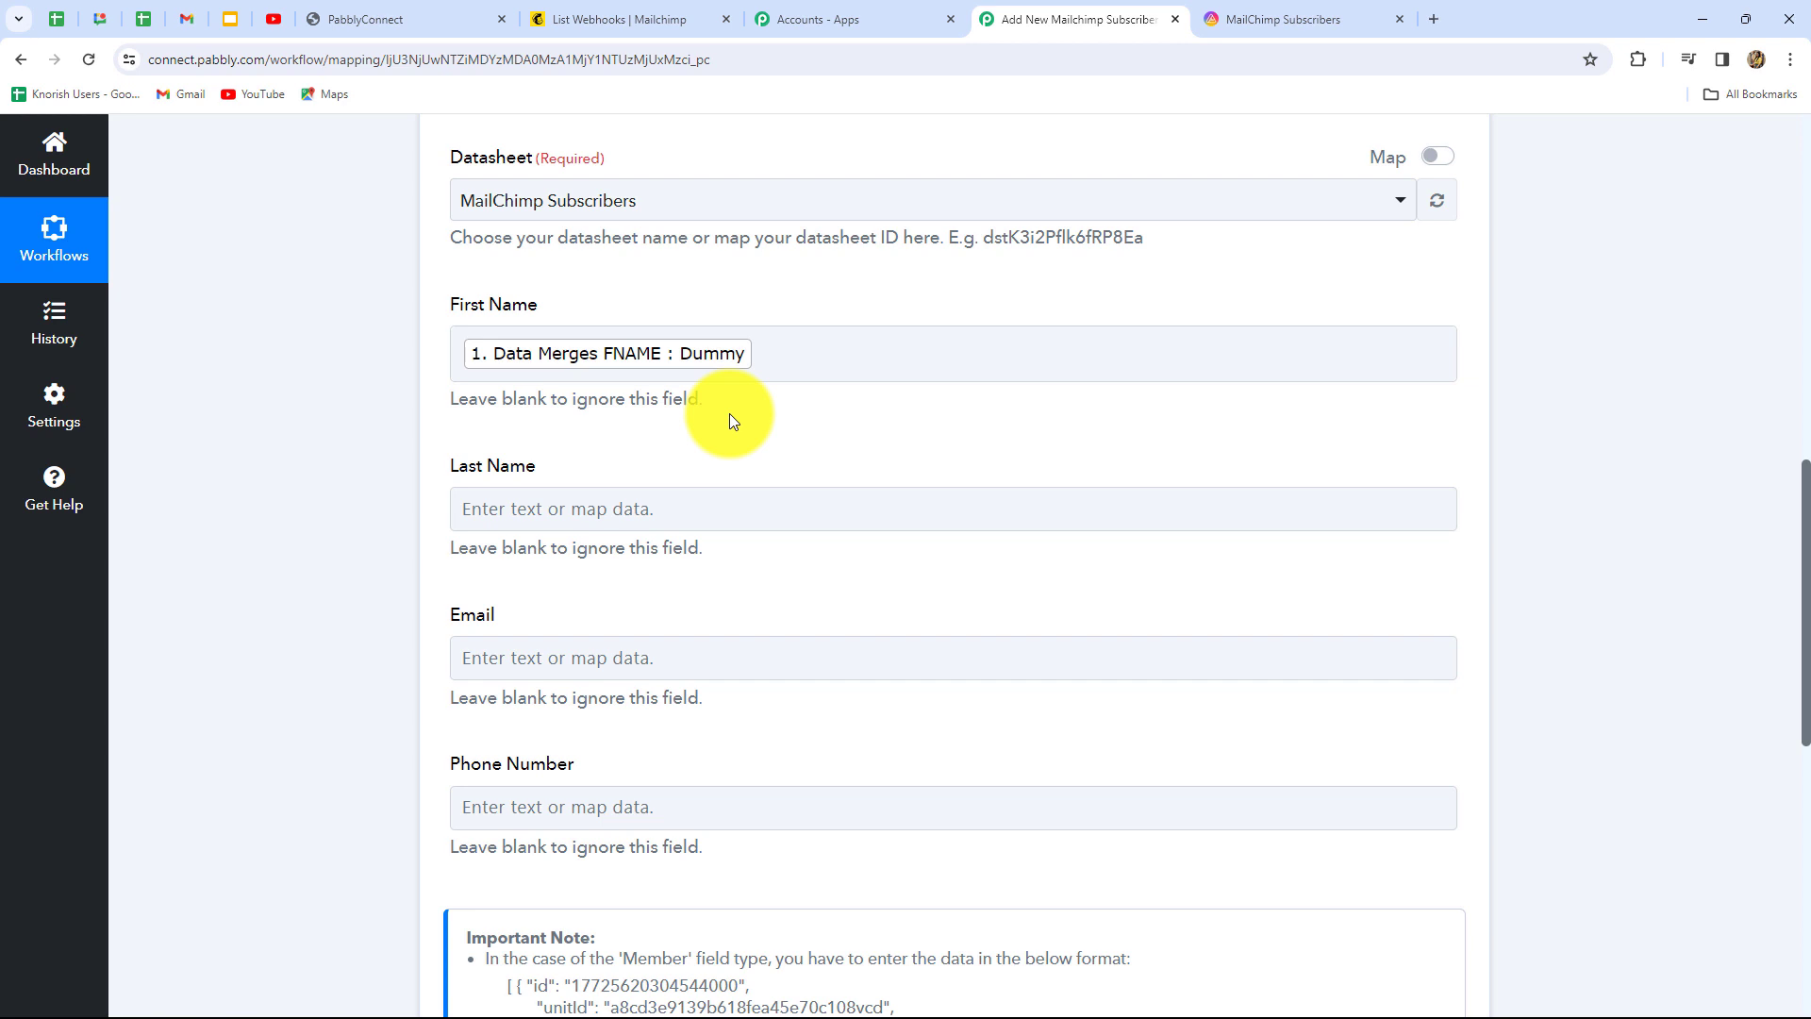
scroll(713, 445, down, 3)
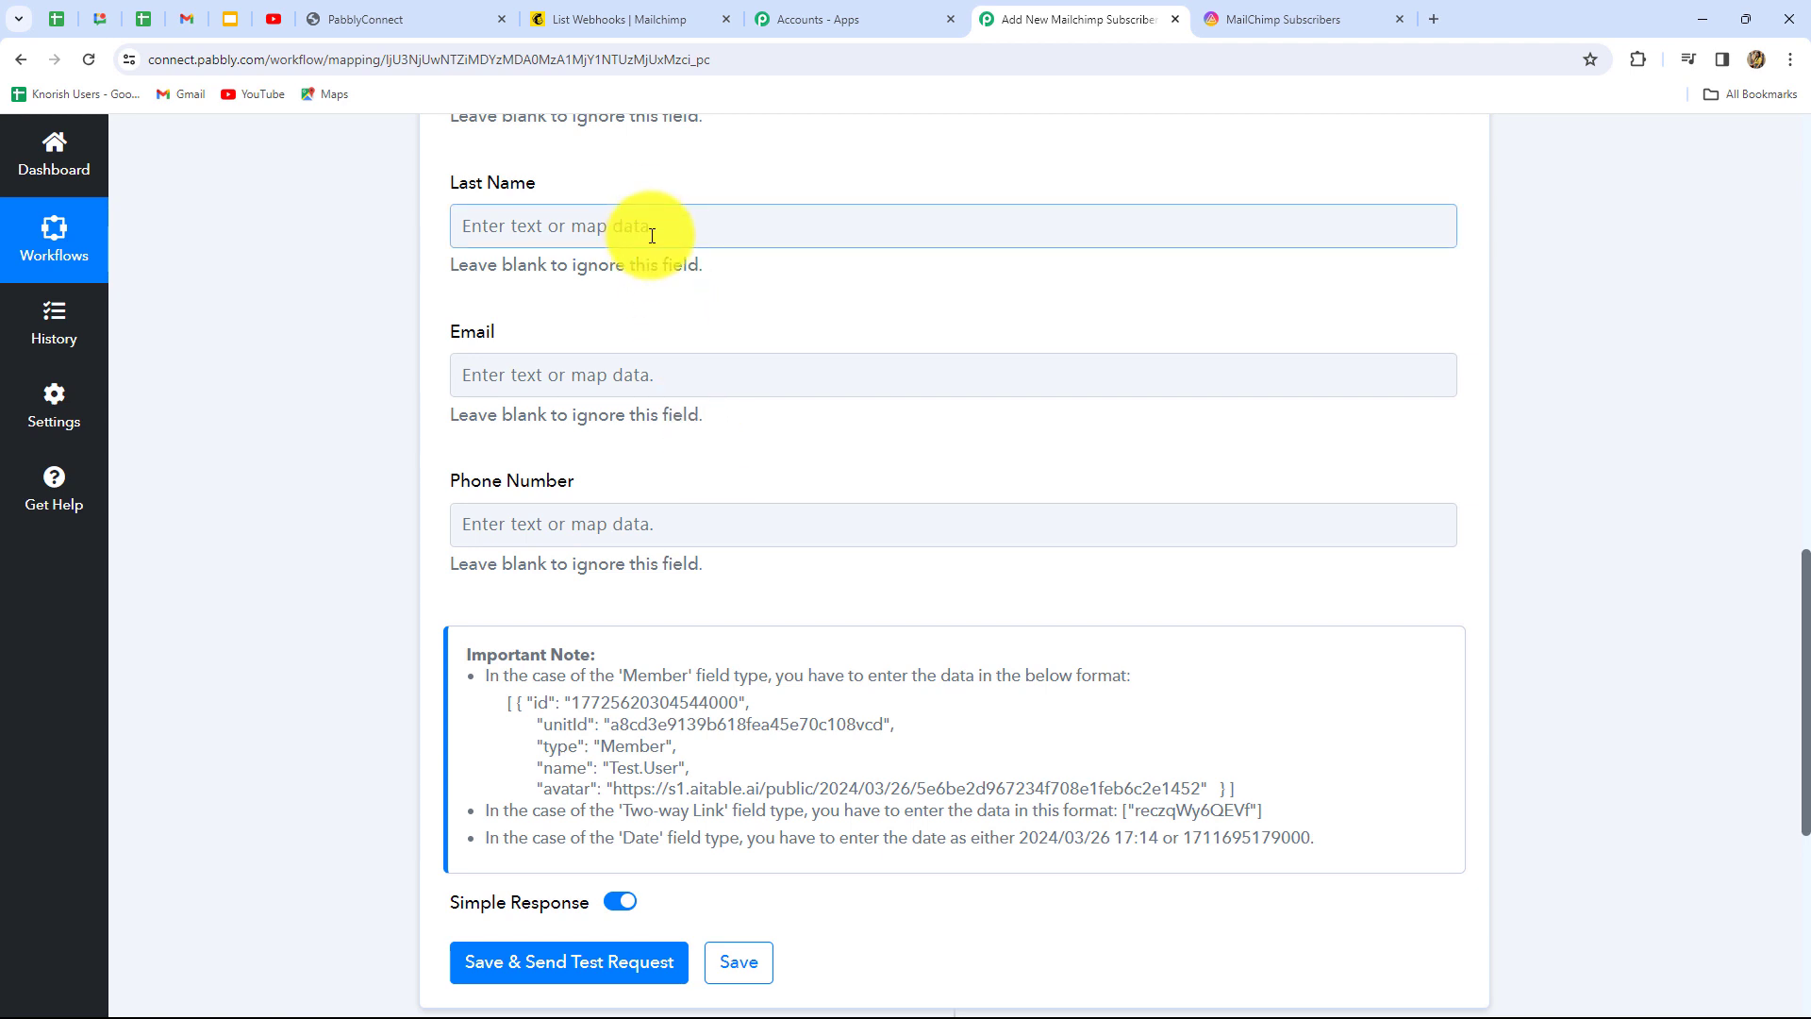
click(652, 235)
click(618, 407)
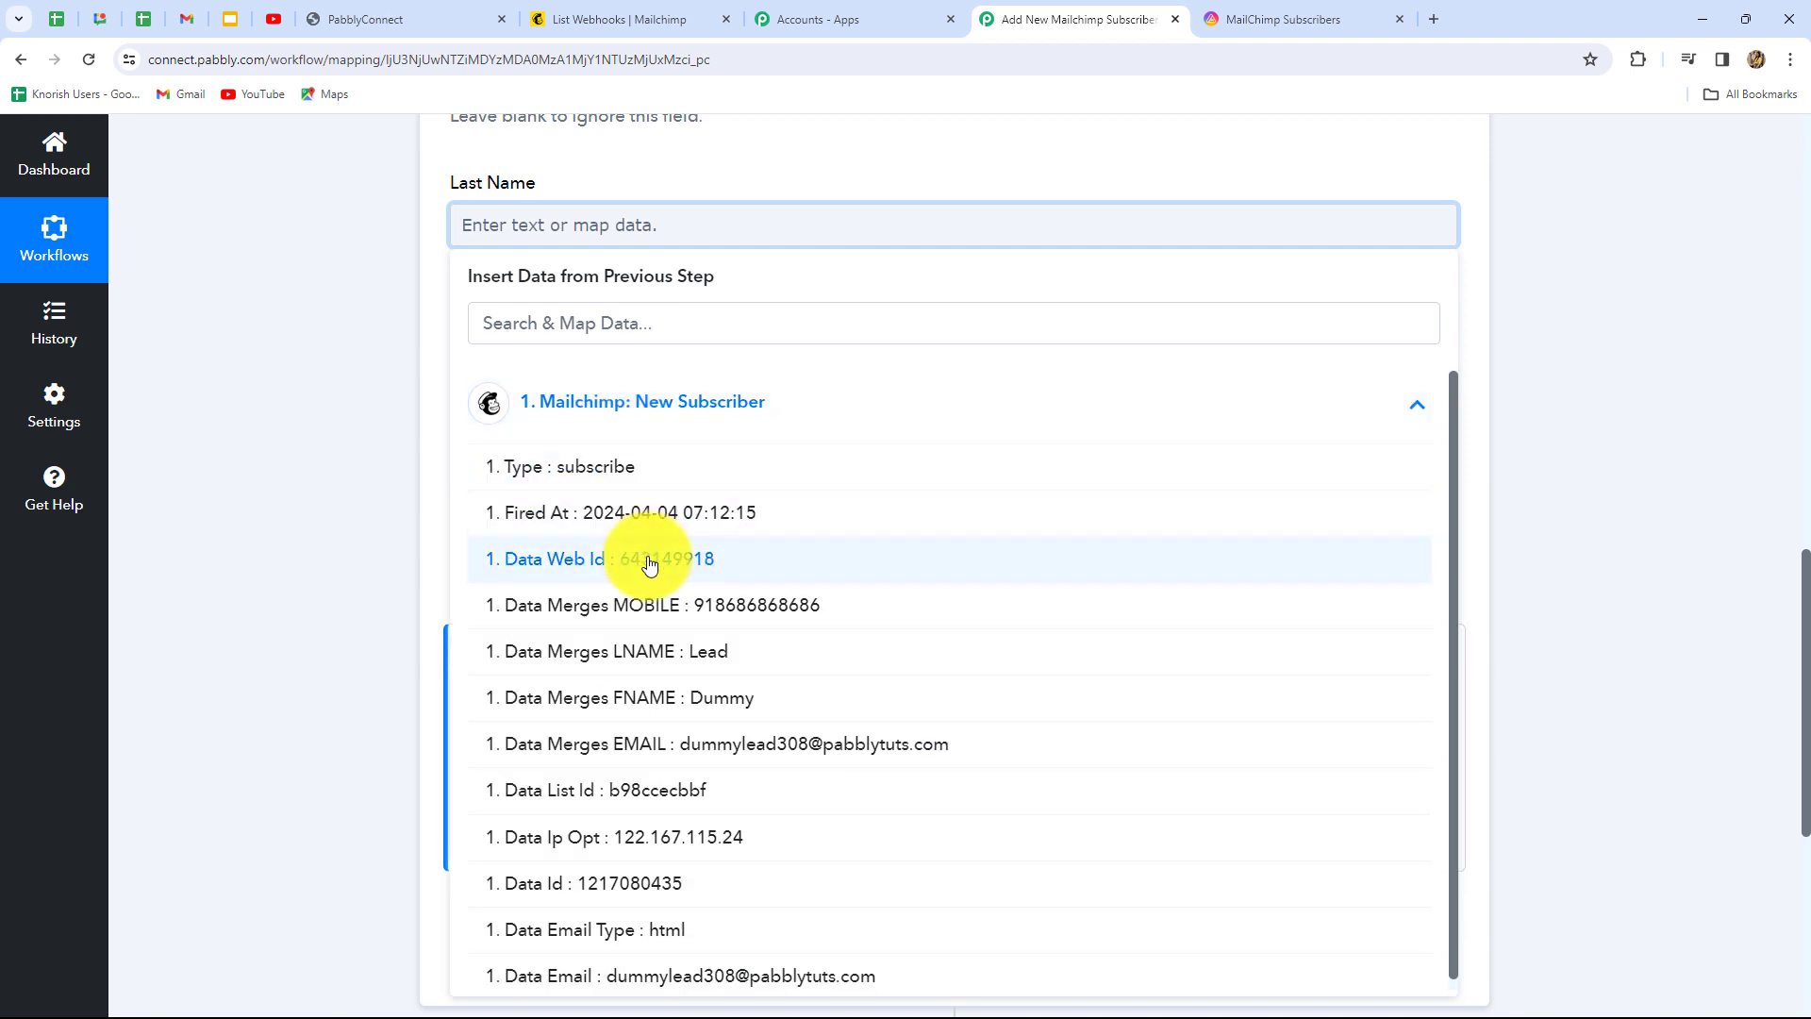
click(698, 660)
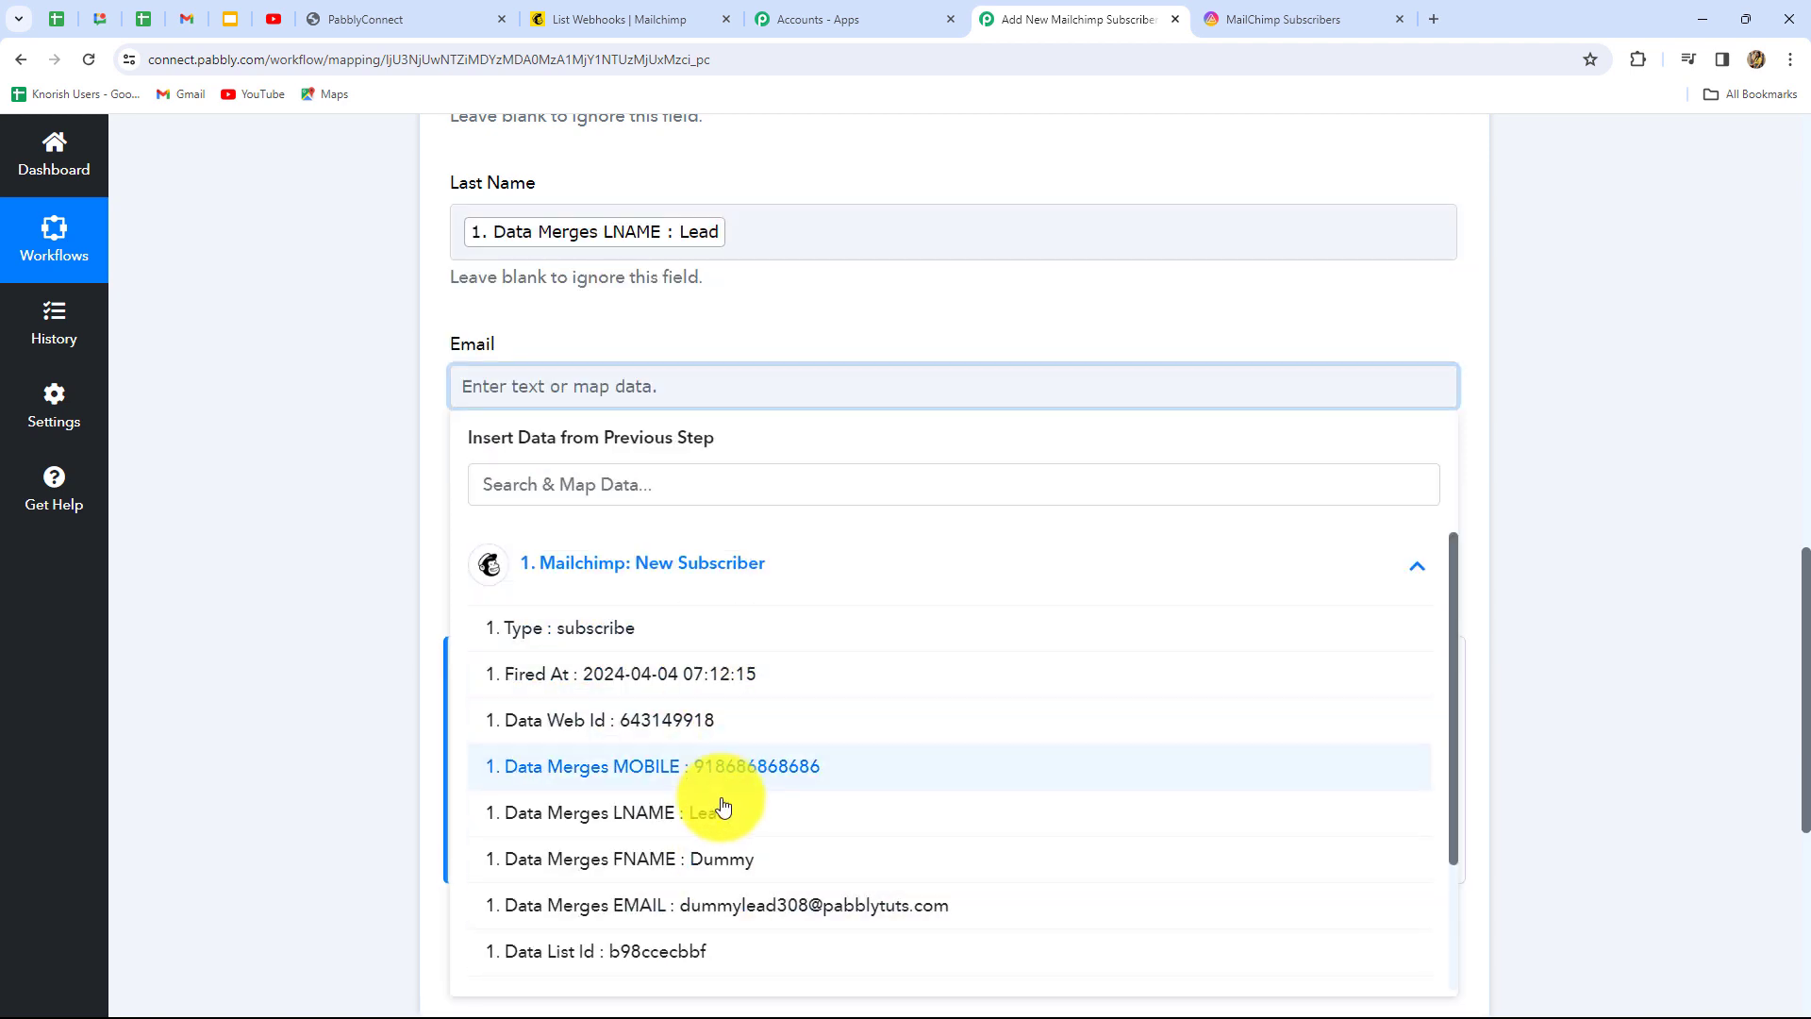
Map Mailchimp EMAIL to Email and MOBILE to Phone Number
click(783, 907)
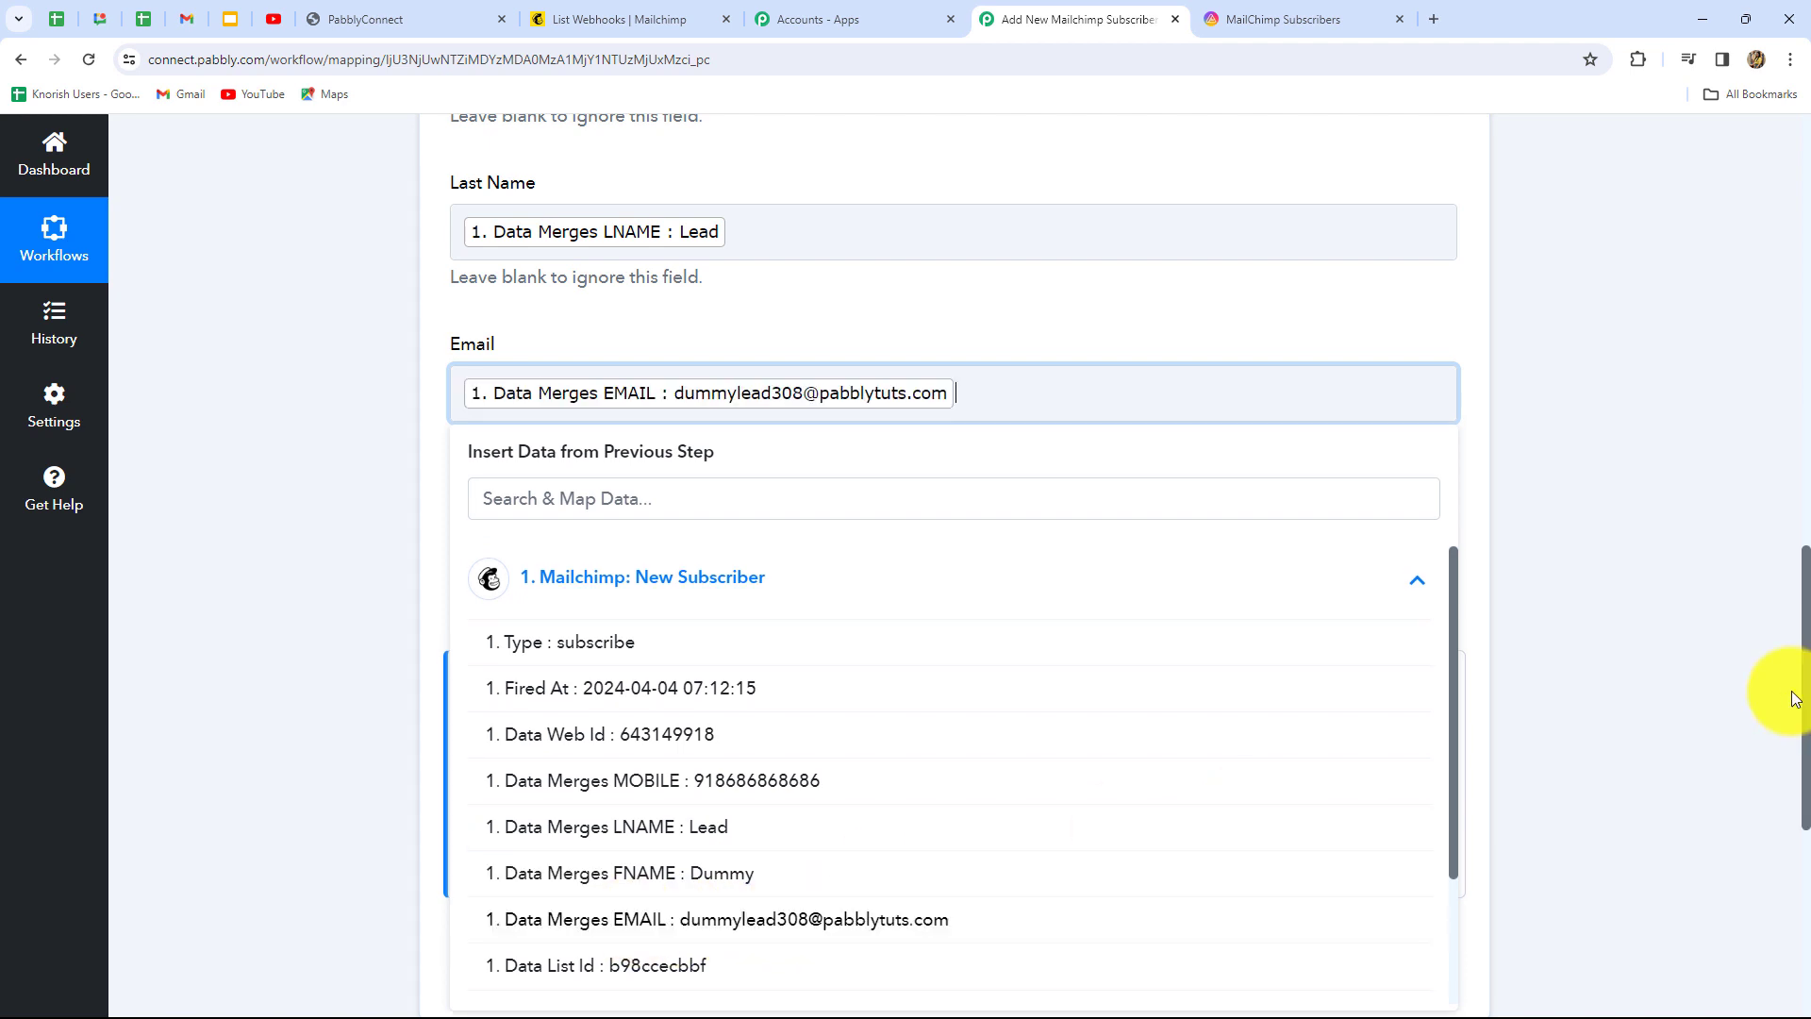
click(1783, 688)
scroll(1305, 719, down, 4)
click(708, 179)
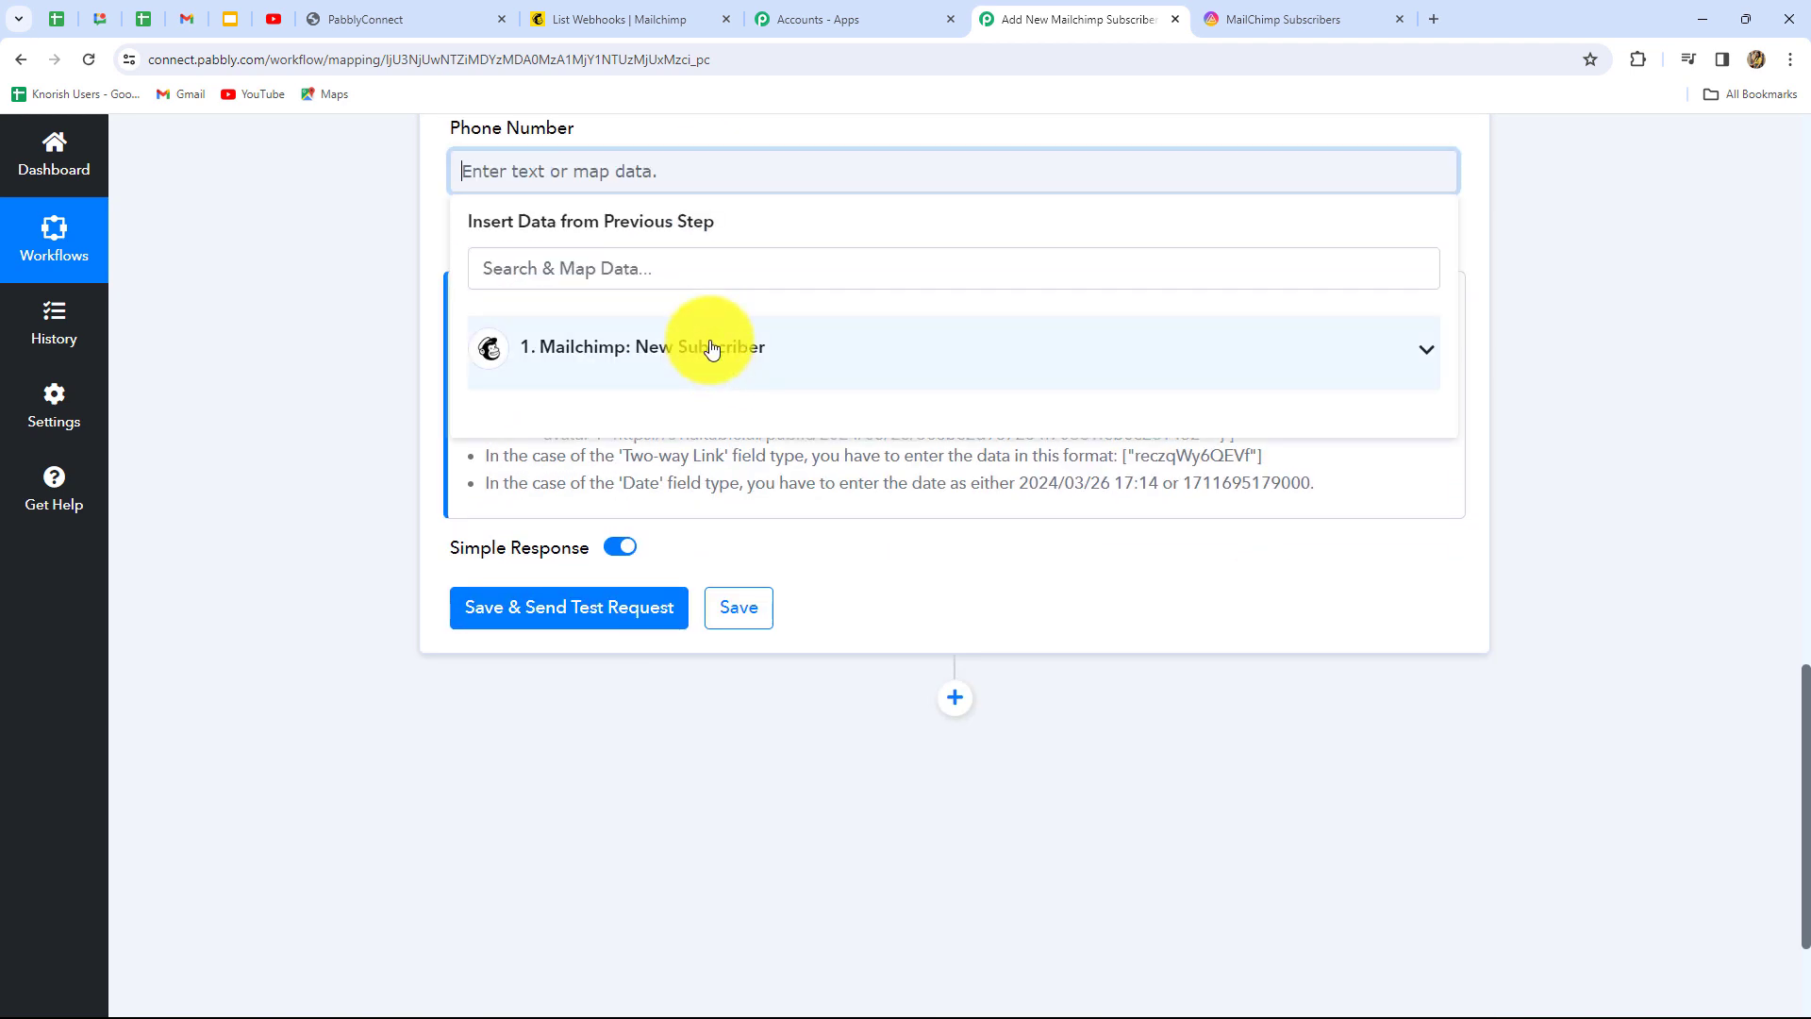
click(708, 347)
click(873, 535)
scroll(1463, 563, up, 8)
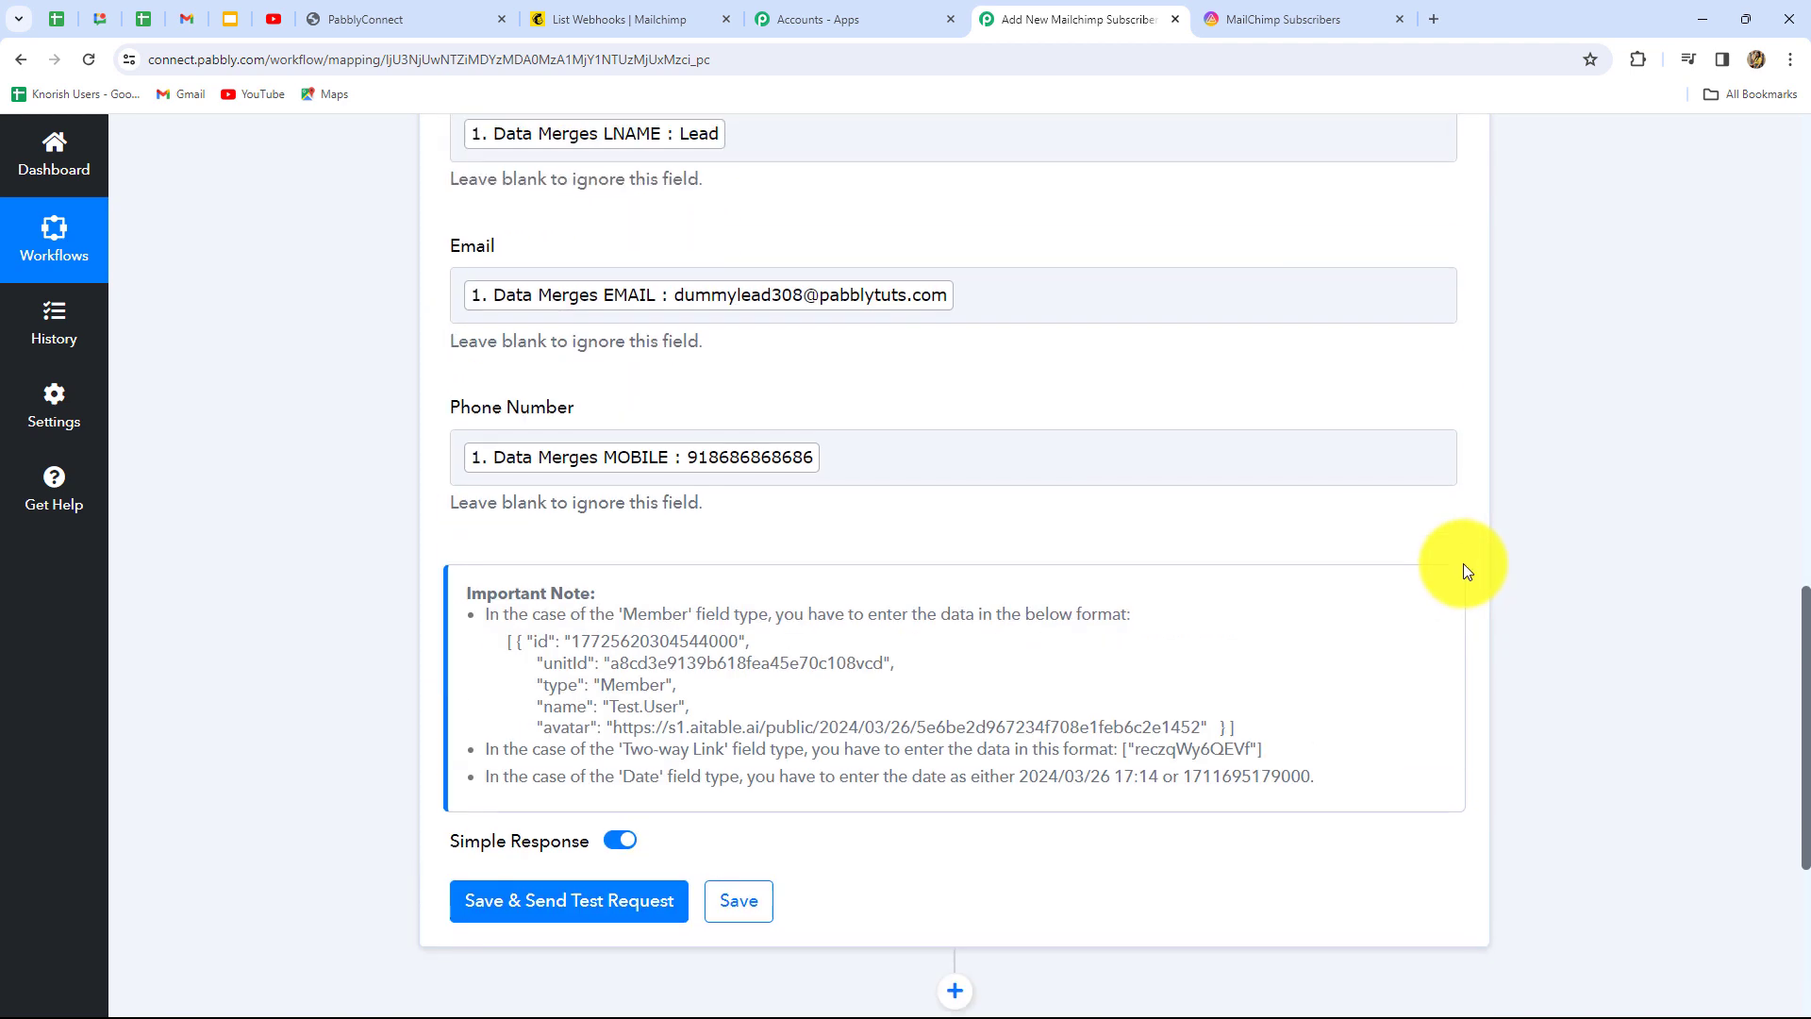
scroll(1463, 563, down, 4)
scroll(1462, 563, down, 5)
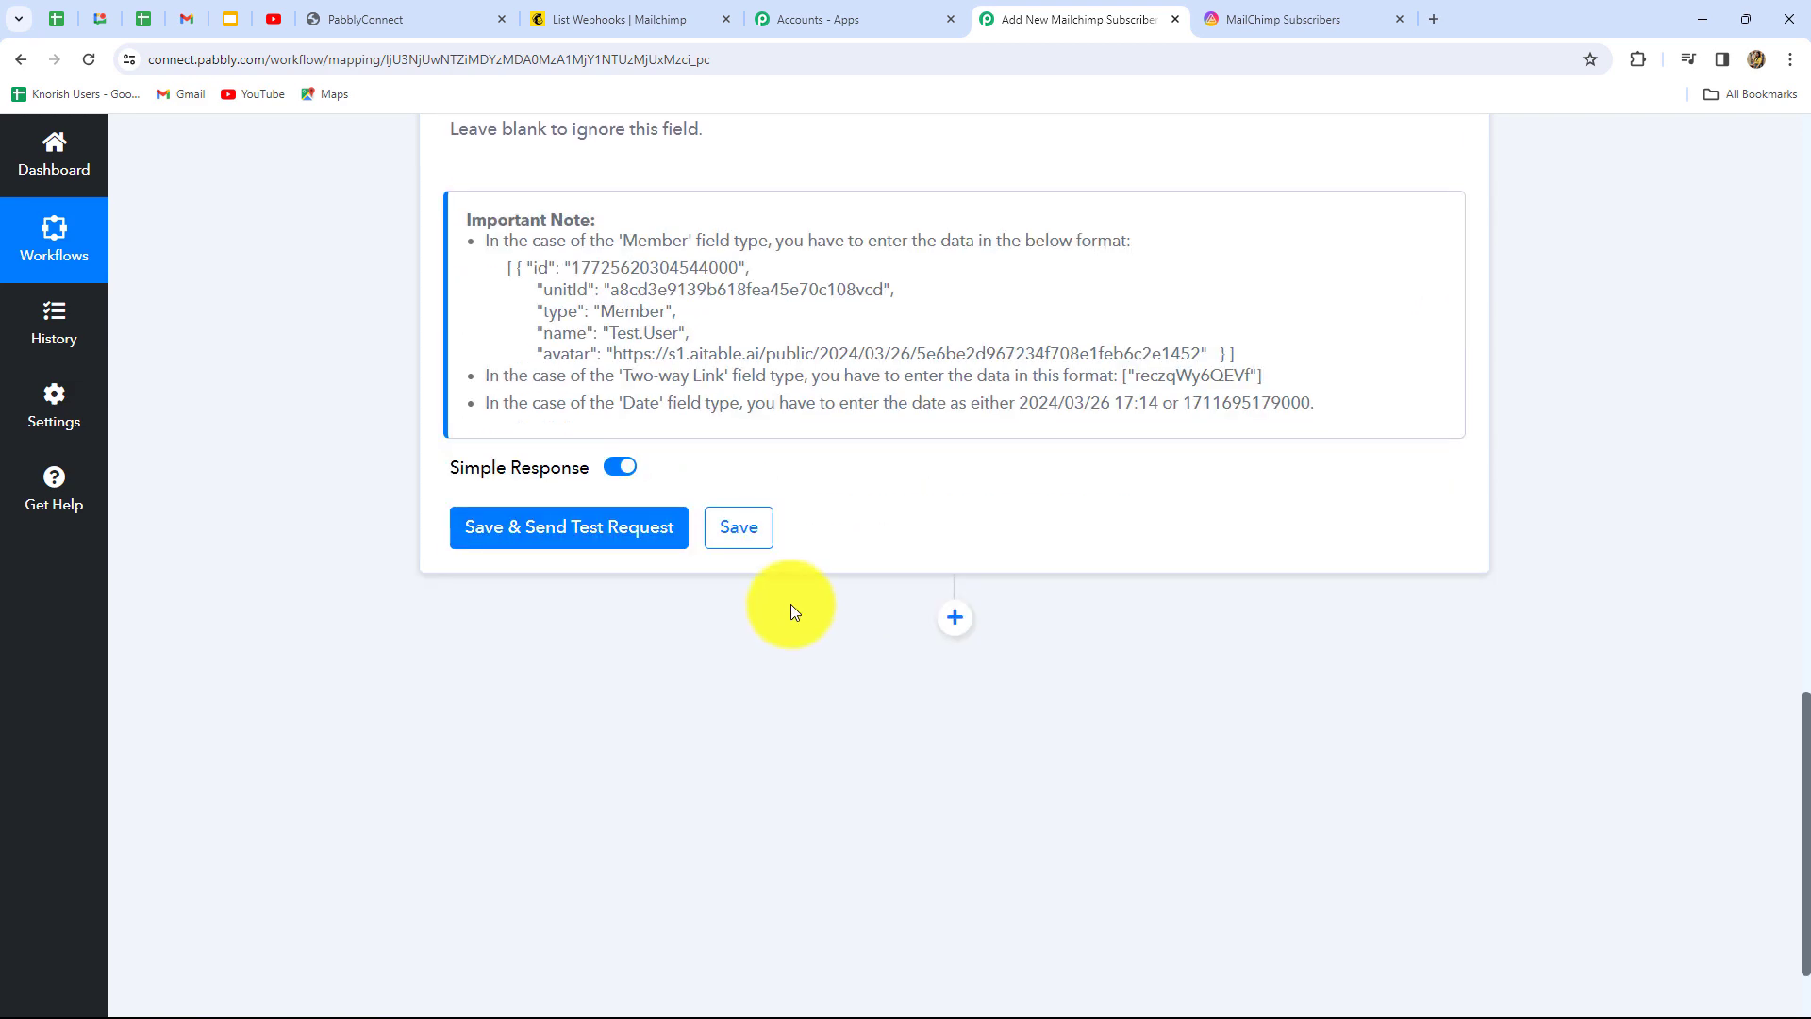
Save and send the test request, check the returned RecordId, then view the datasheet
click(665, 524)
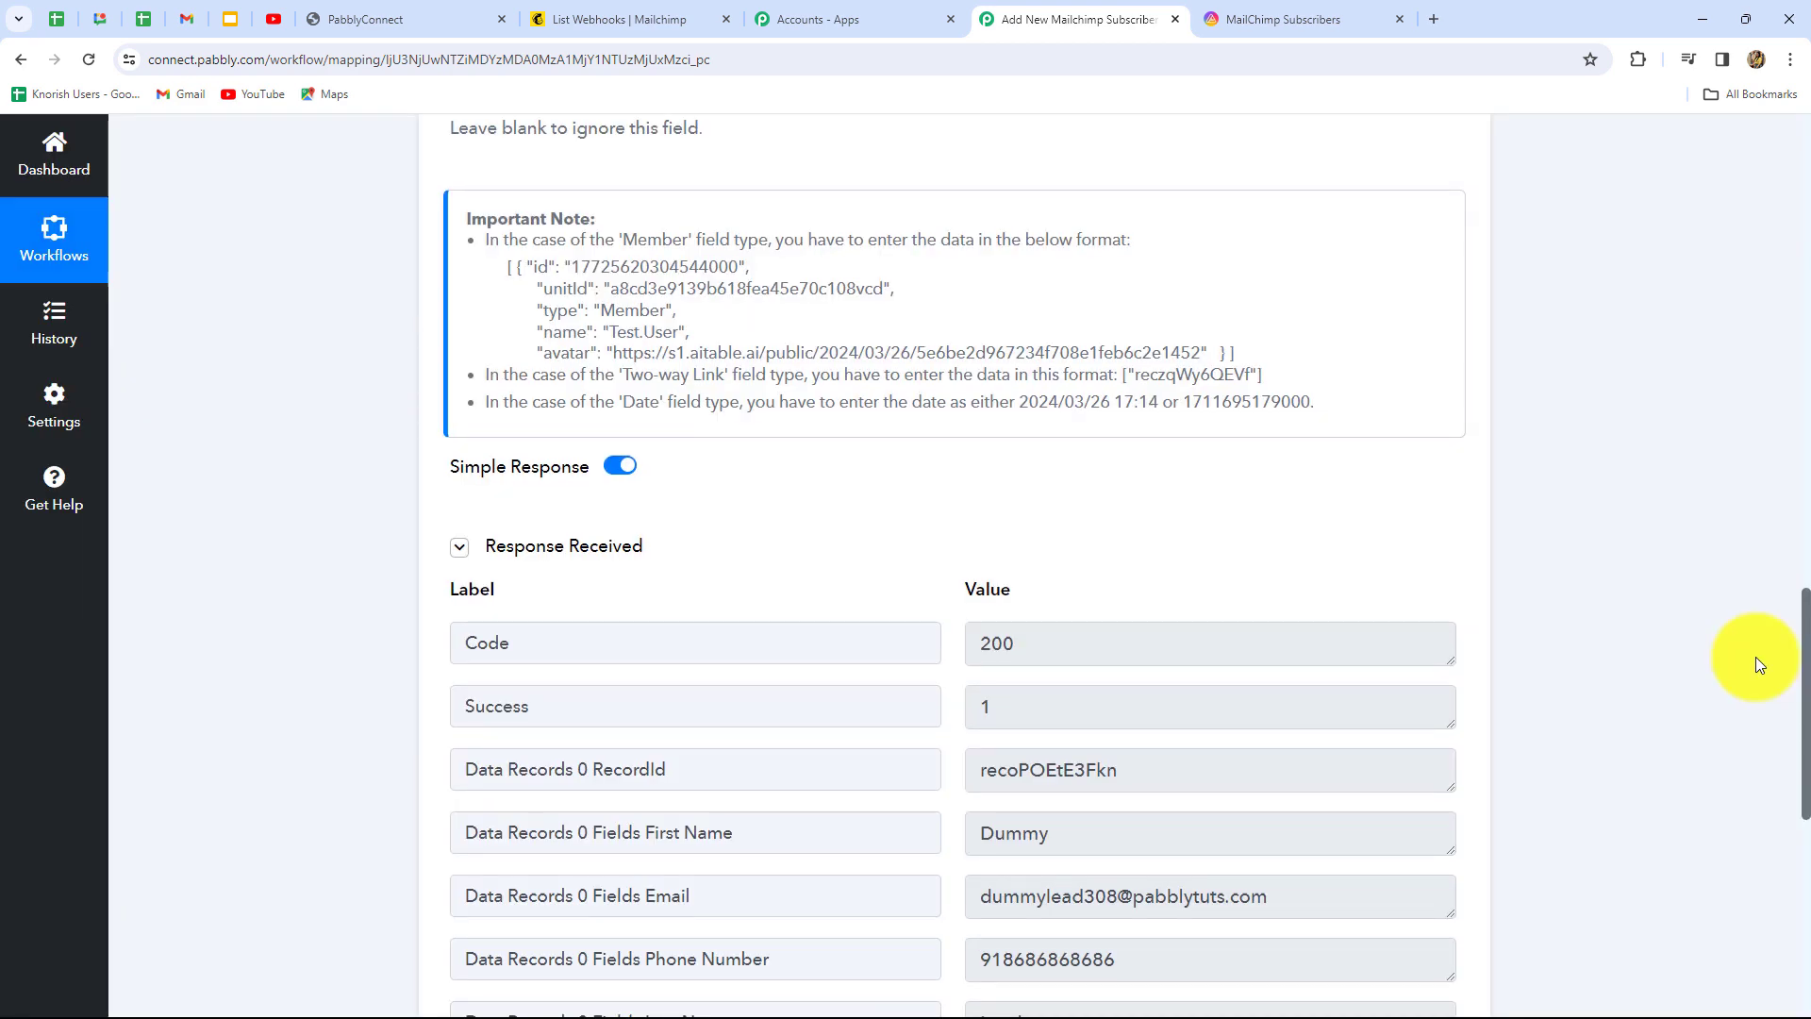
scroll(1756, 658, down, 3)
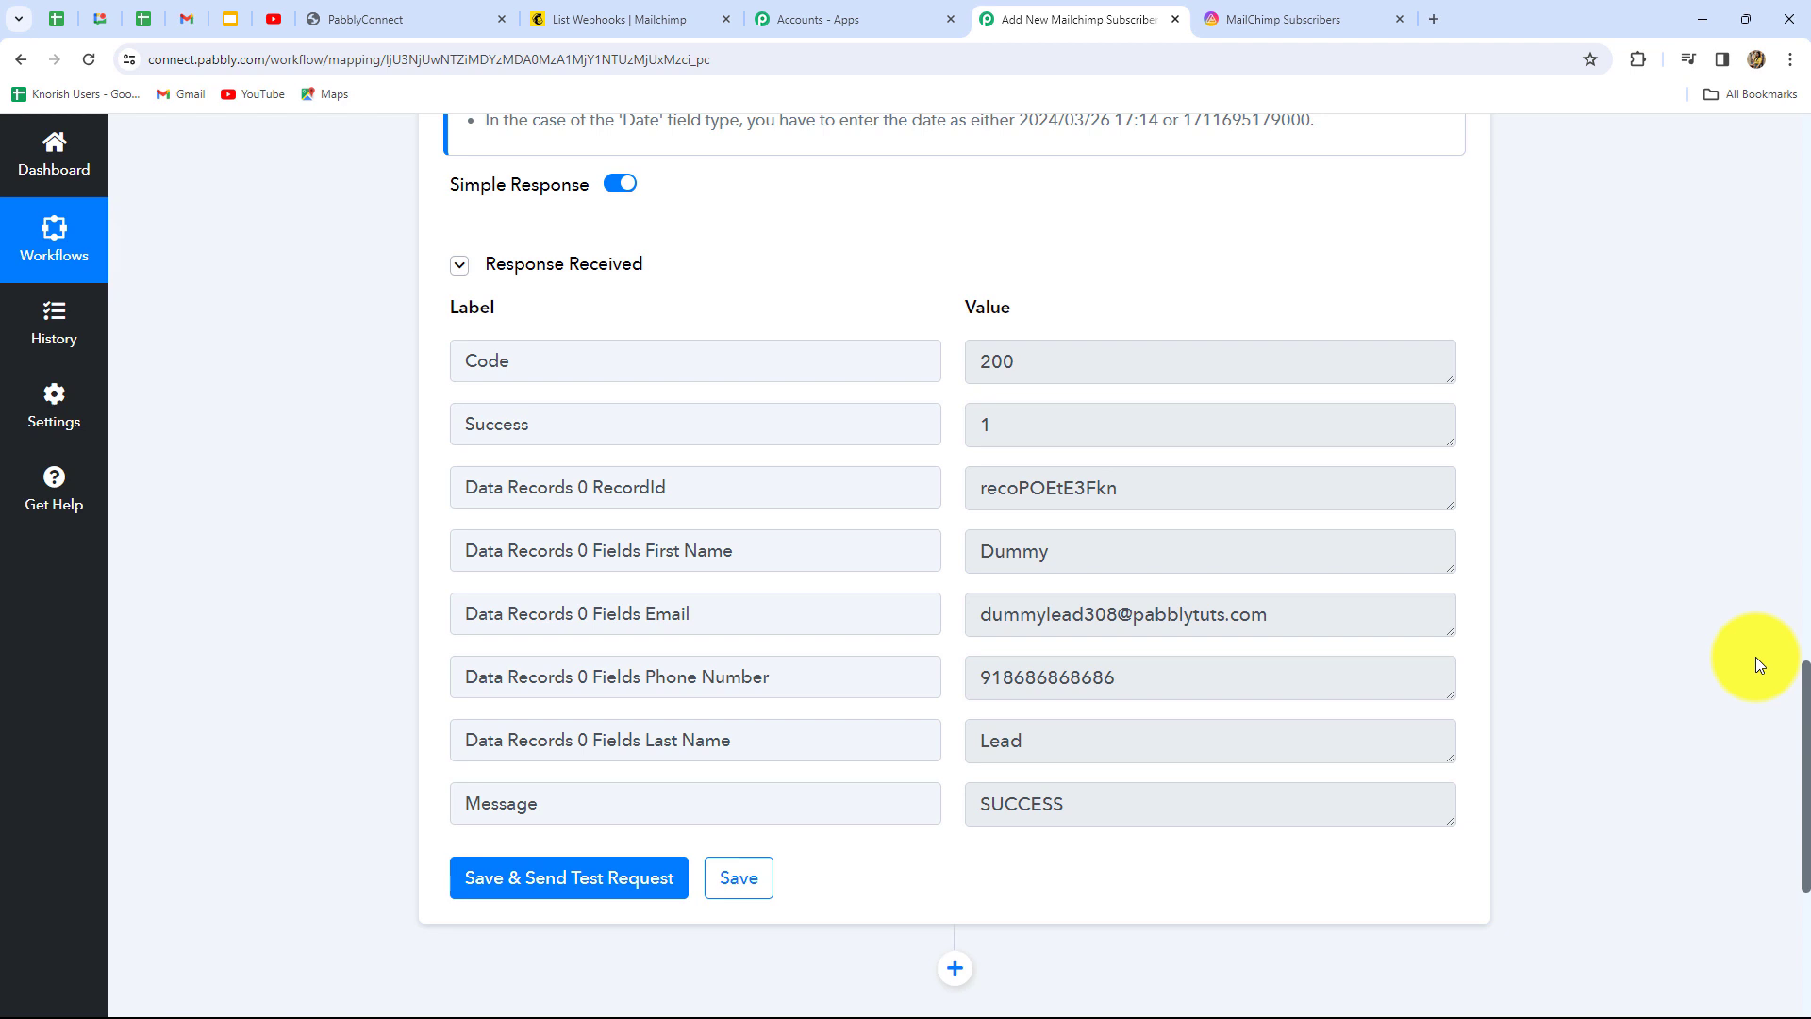
drag(1160, 491, 953, 500)
click(1607, 581)
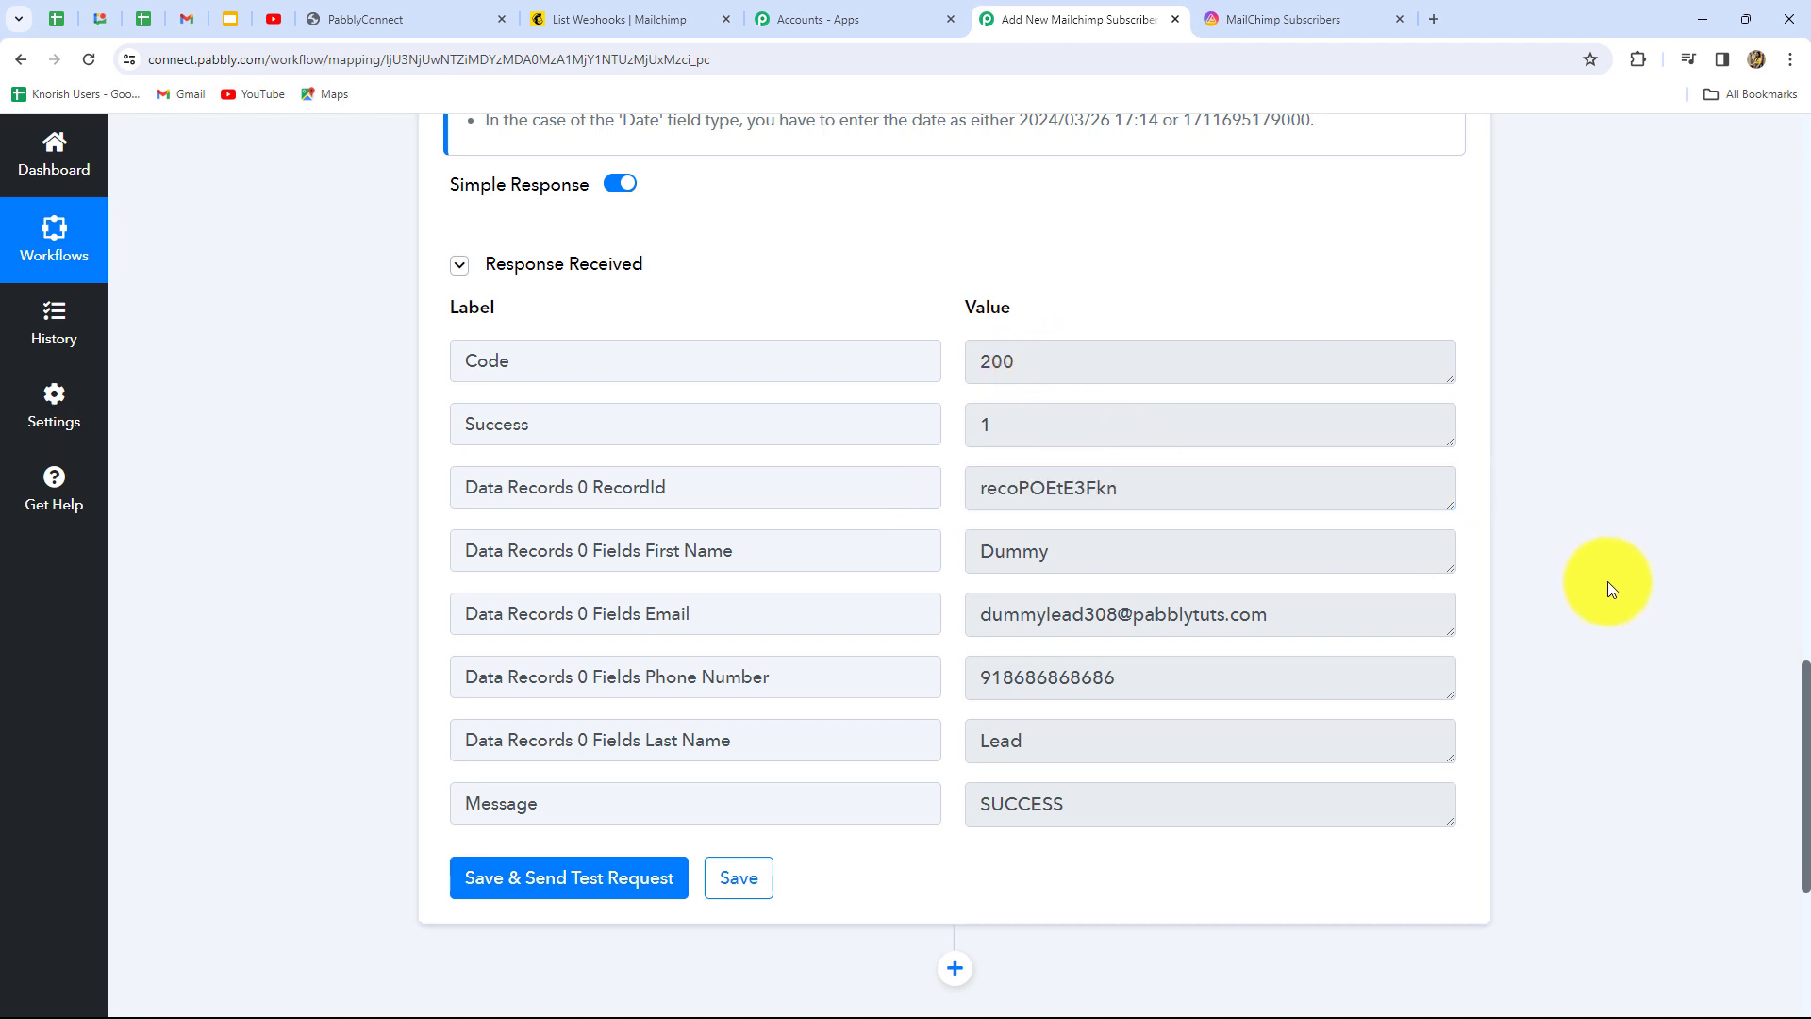
click(1258, 26)
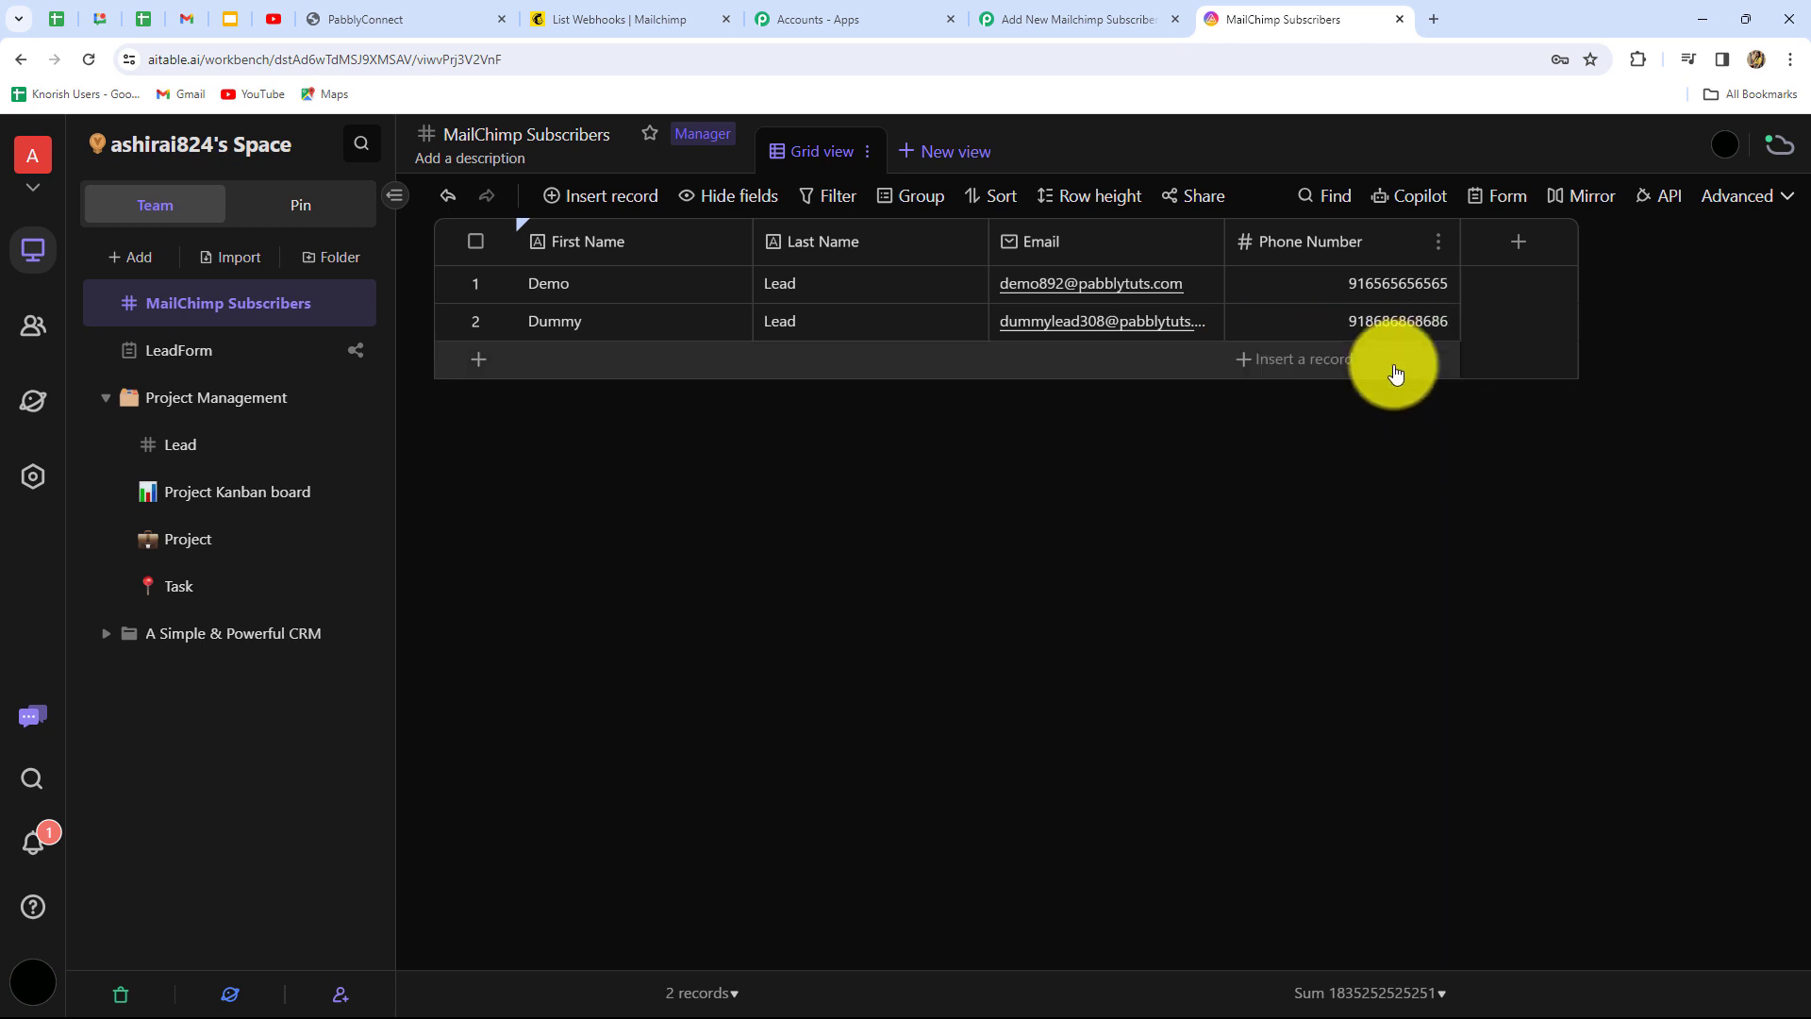
Enter the test subscriber's first name, last name and email on the Mailchimp Lead Form
click(377, 19)
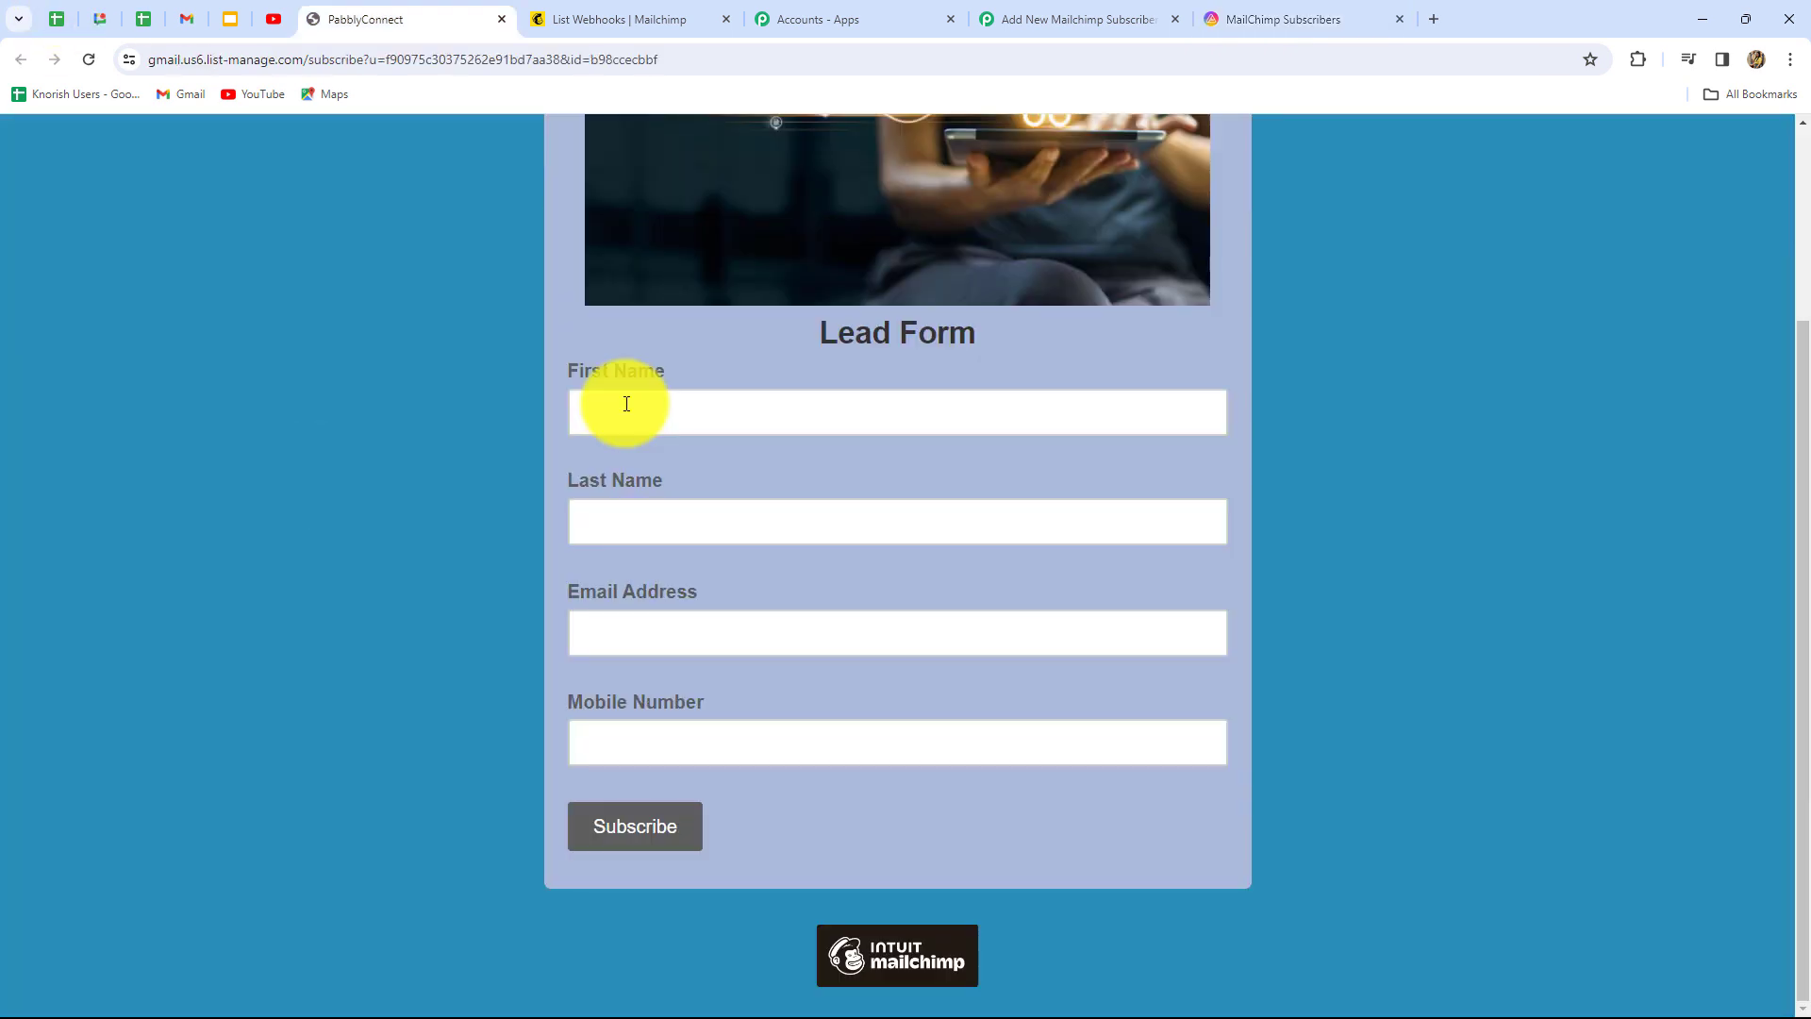
click(626, 404)
text(Sm)
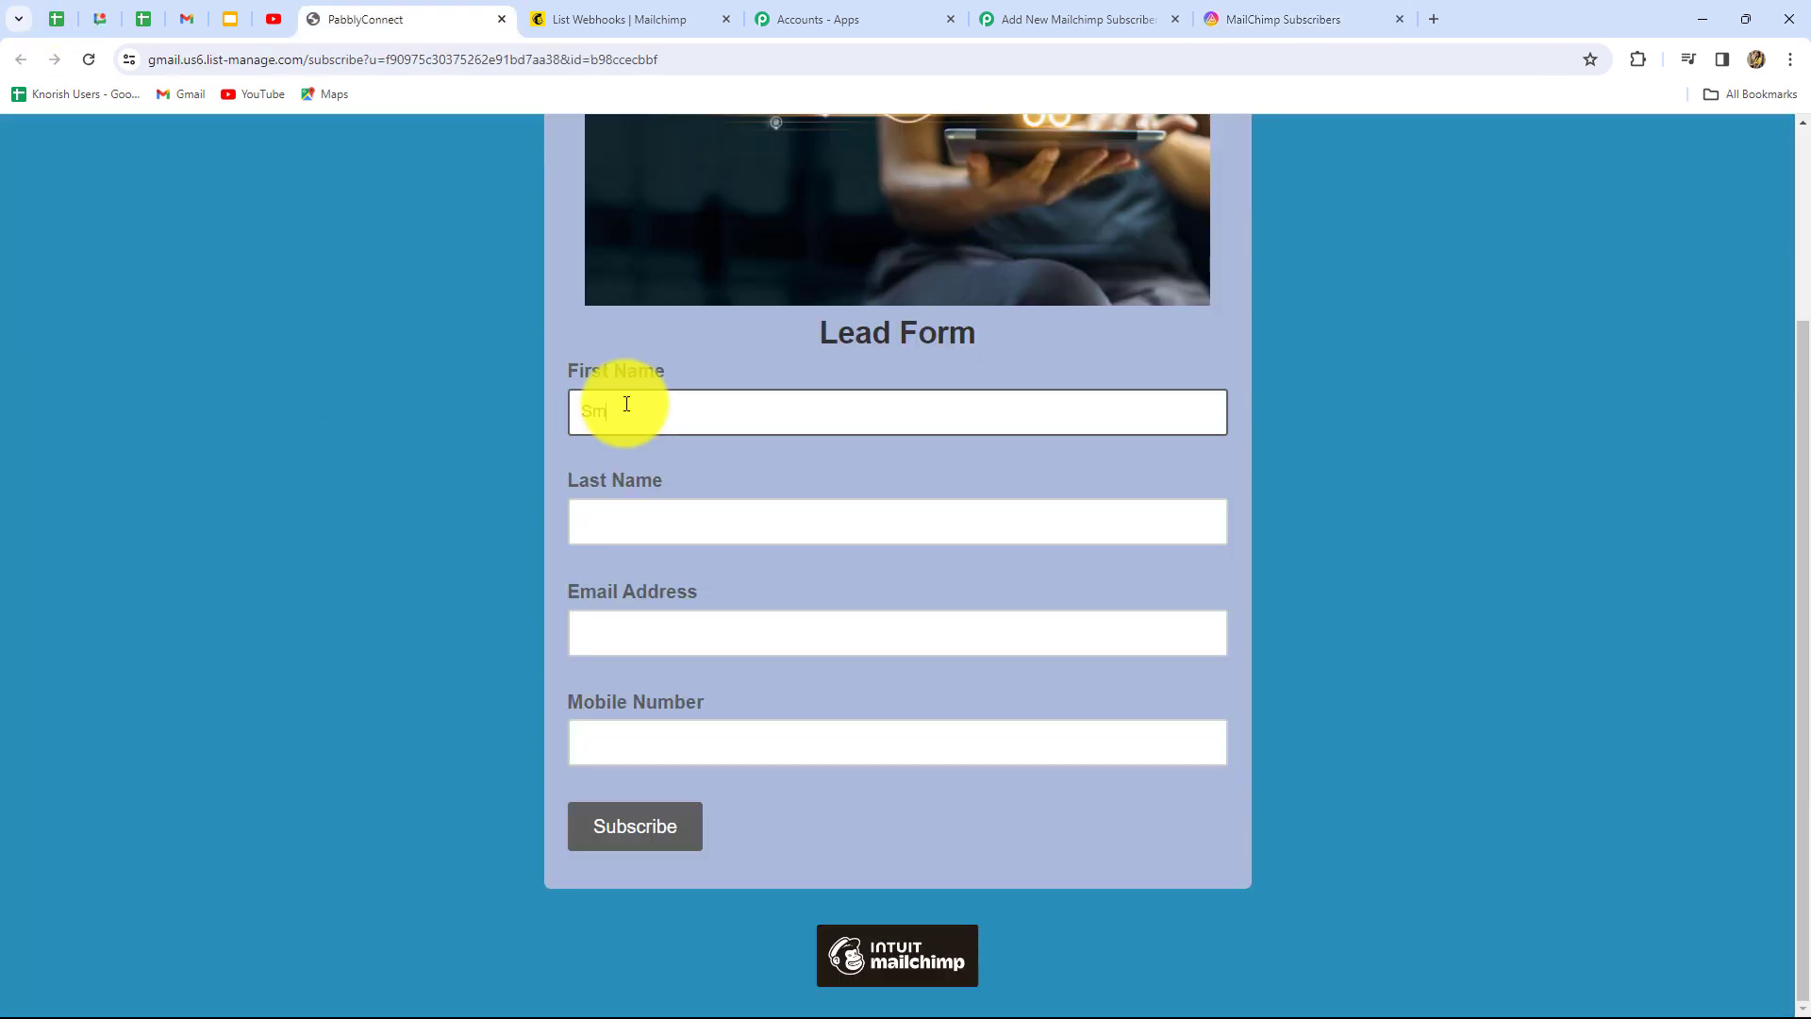
text(art)
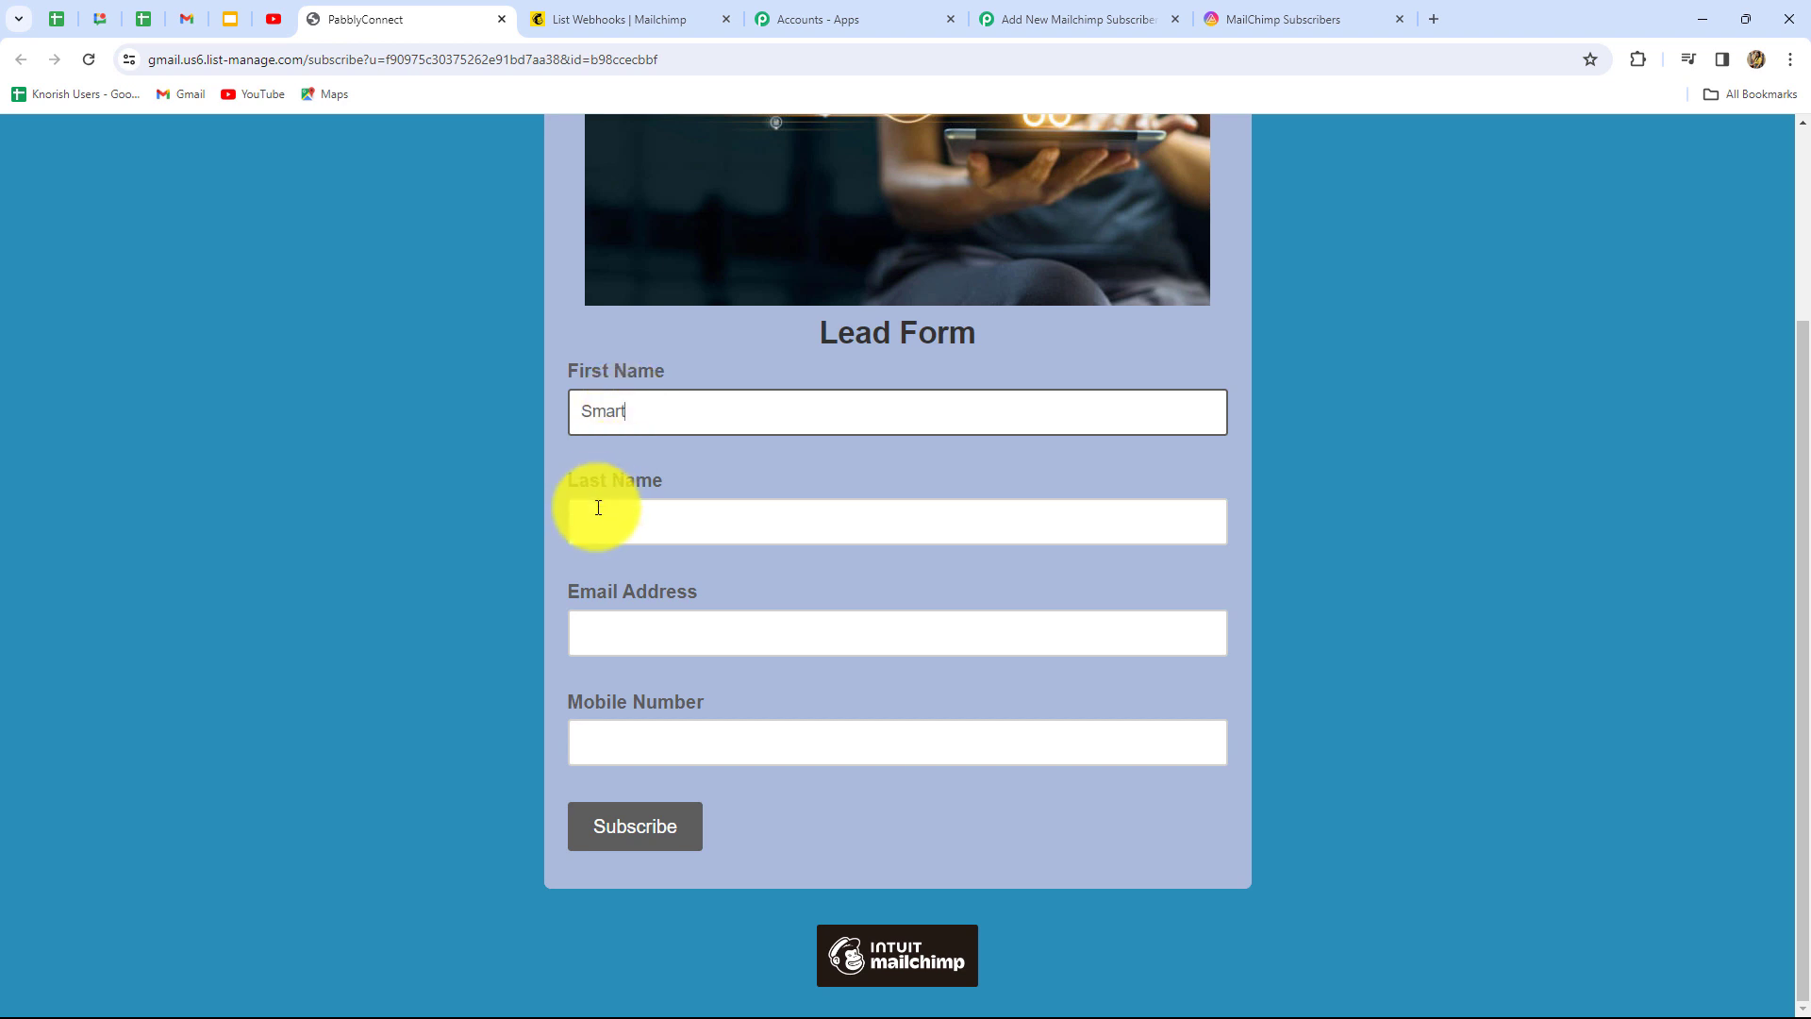
click(598, 508)
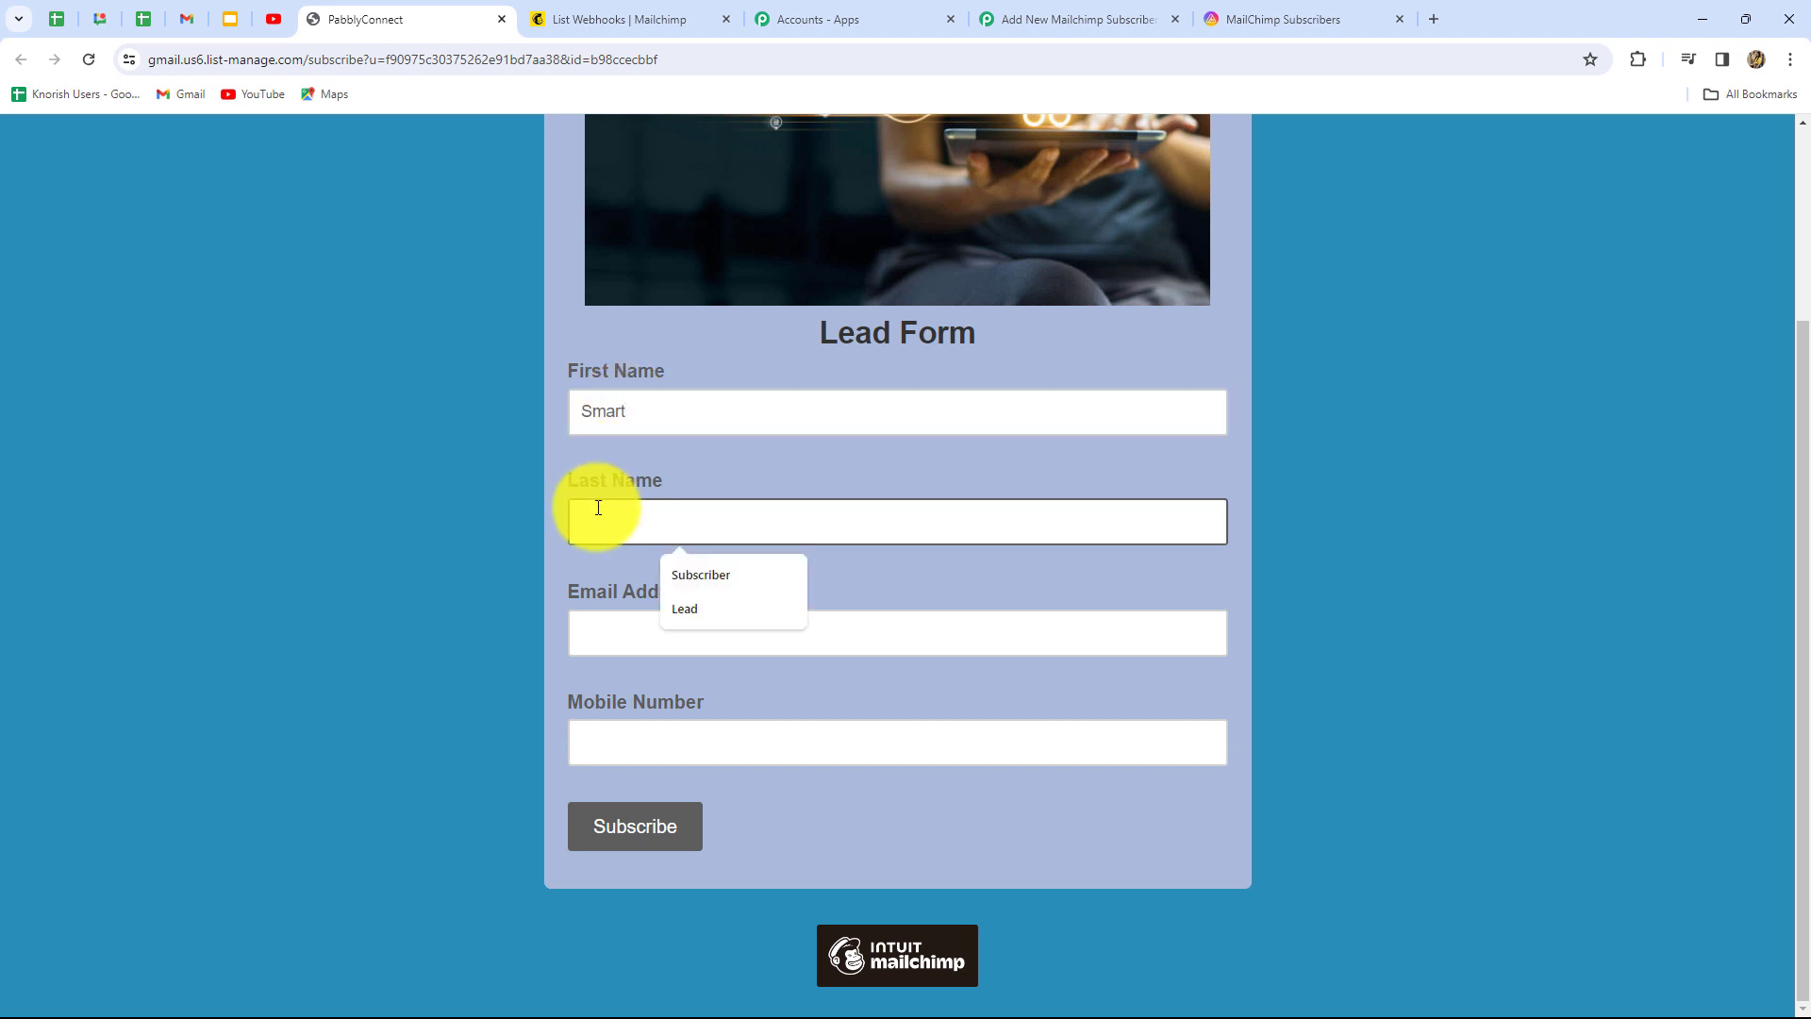
key(Caps_Lock)
text(U)
key(Caps_Lock)
text(ser)
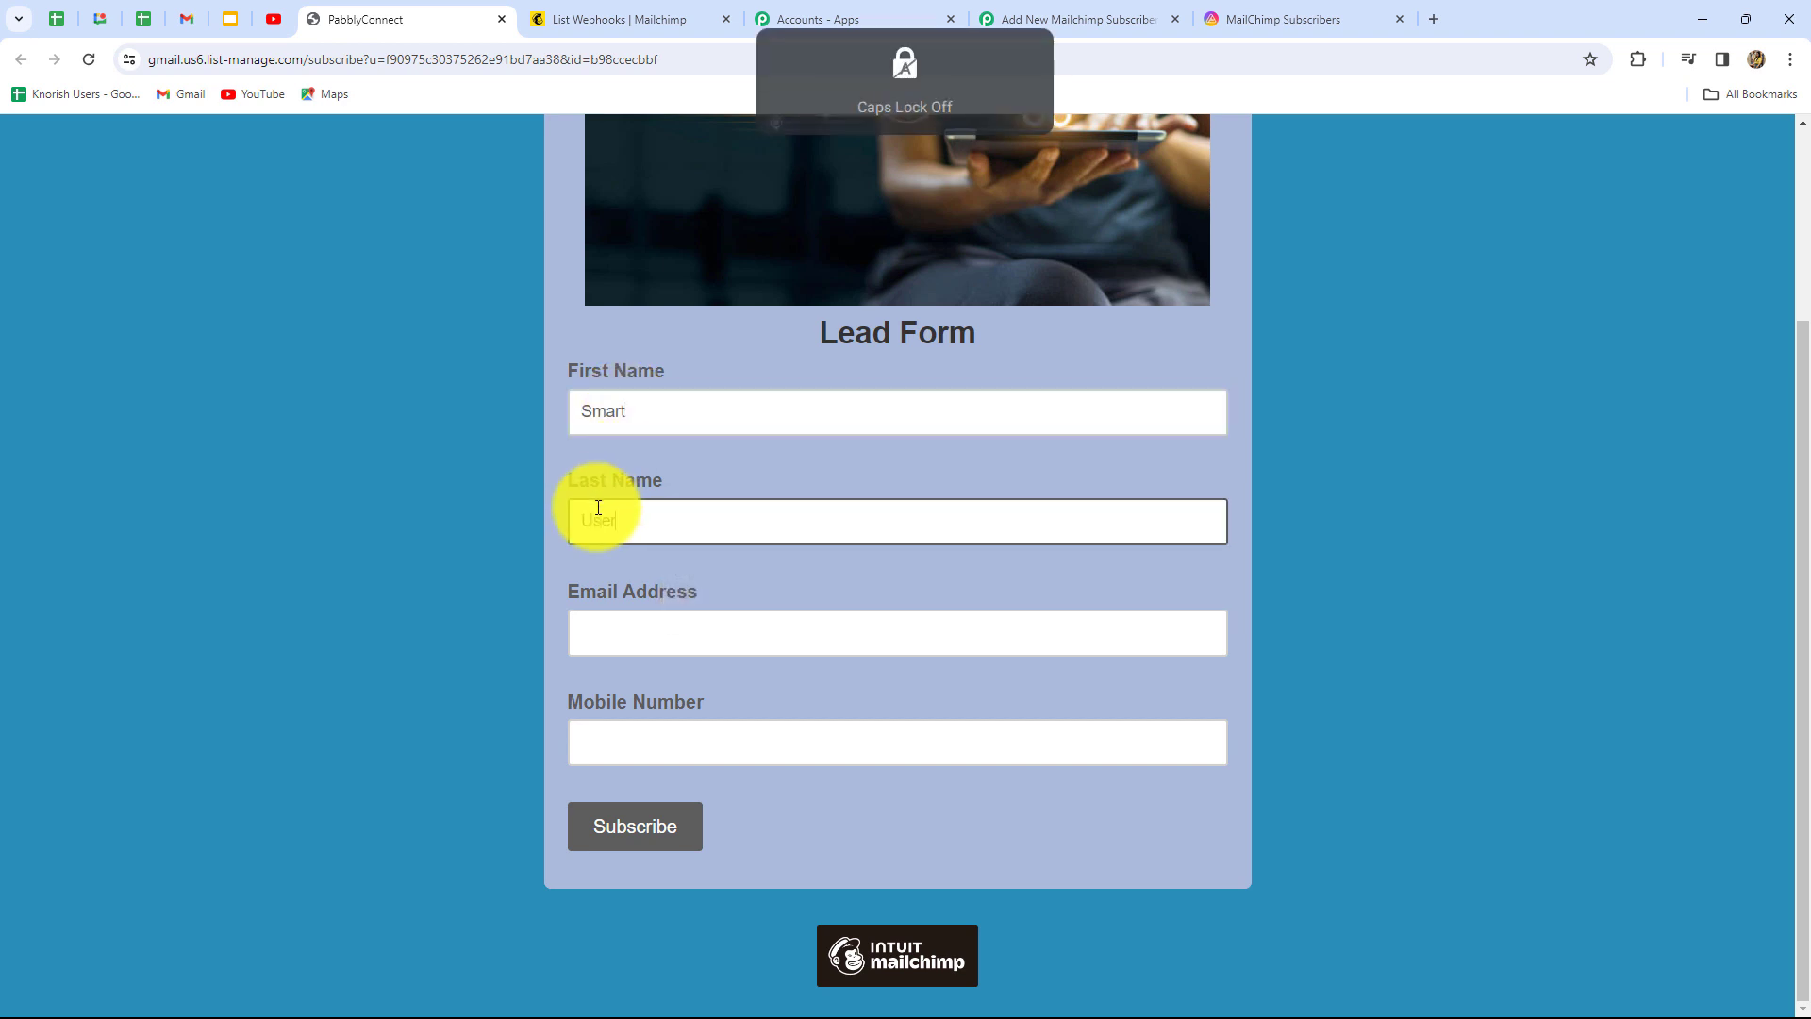
click(610, 620)
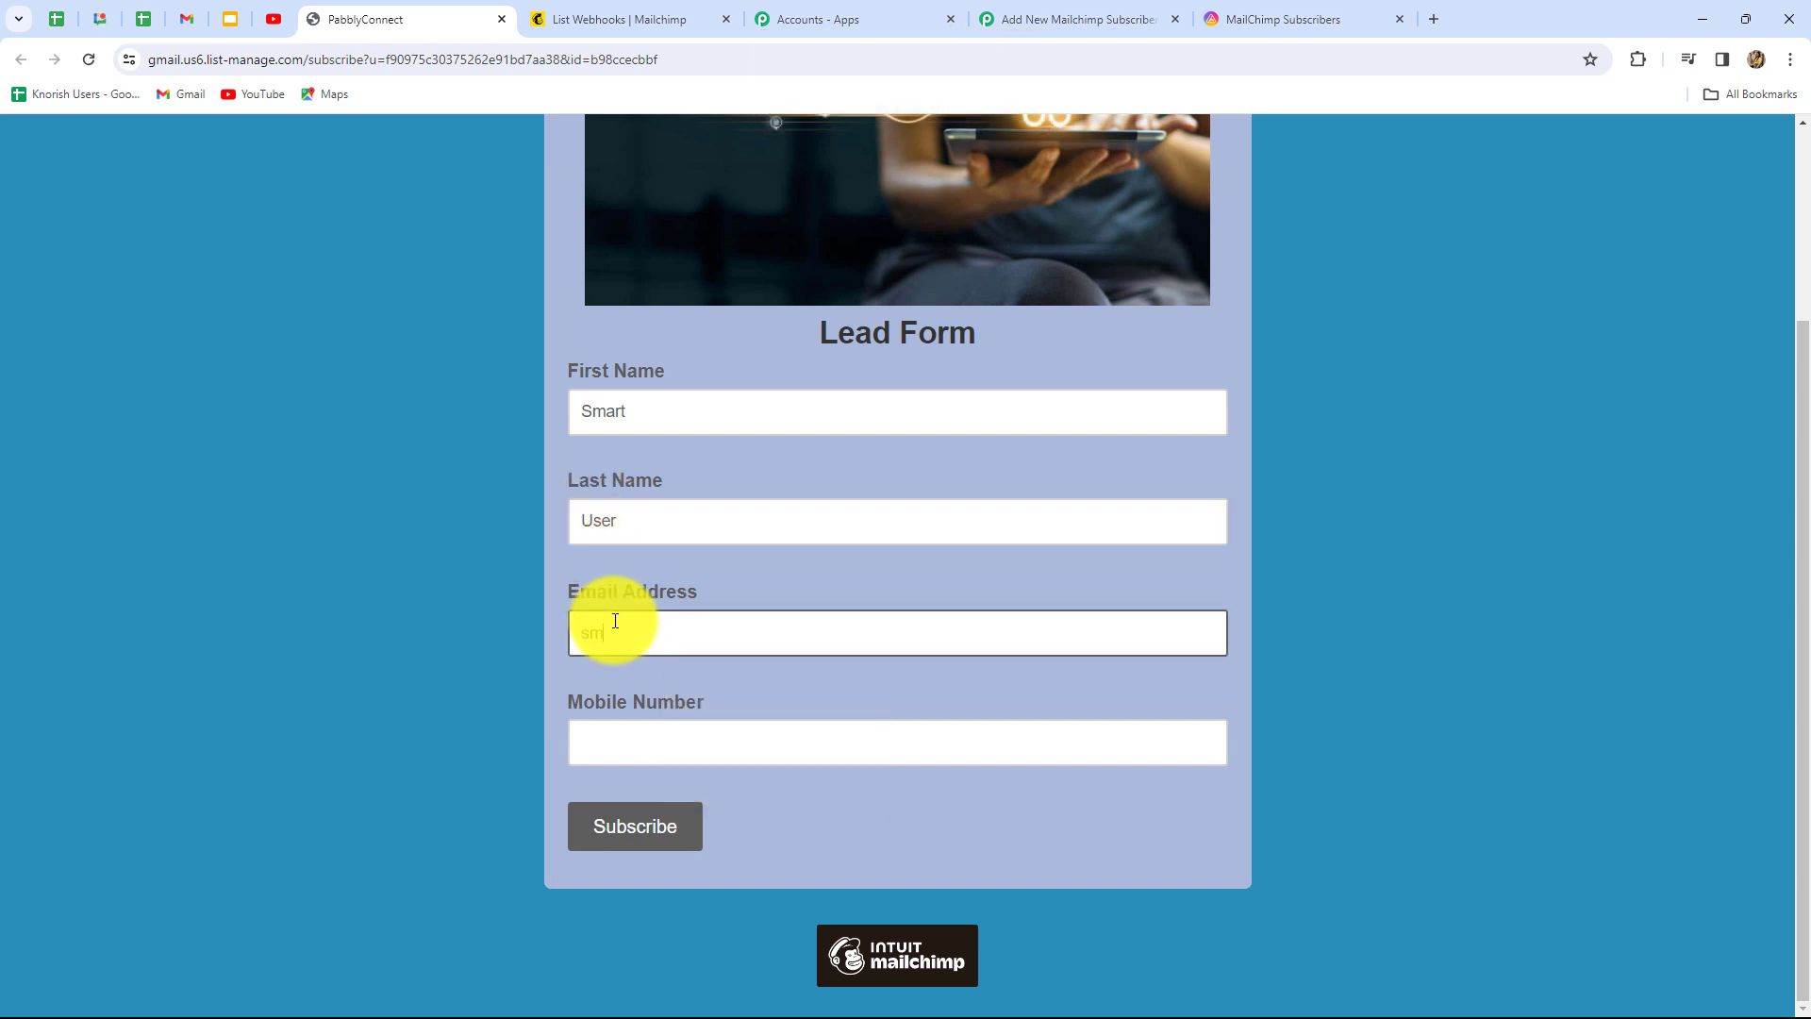
Add the mobile number, subscribe past the captcha, and check the datasheet for the record
click(615, 739)
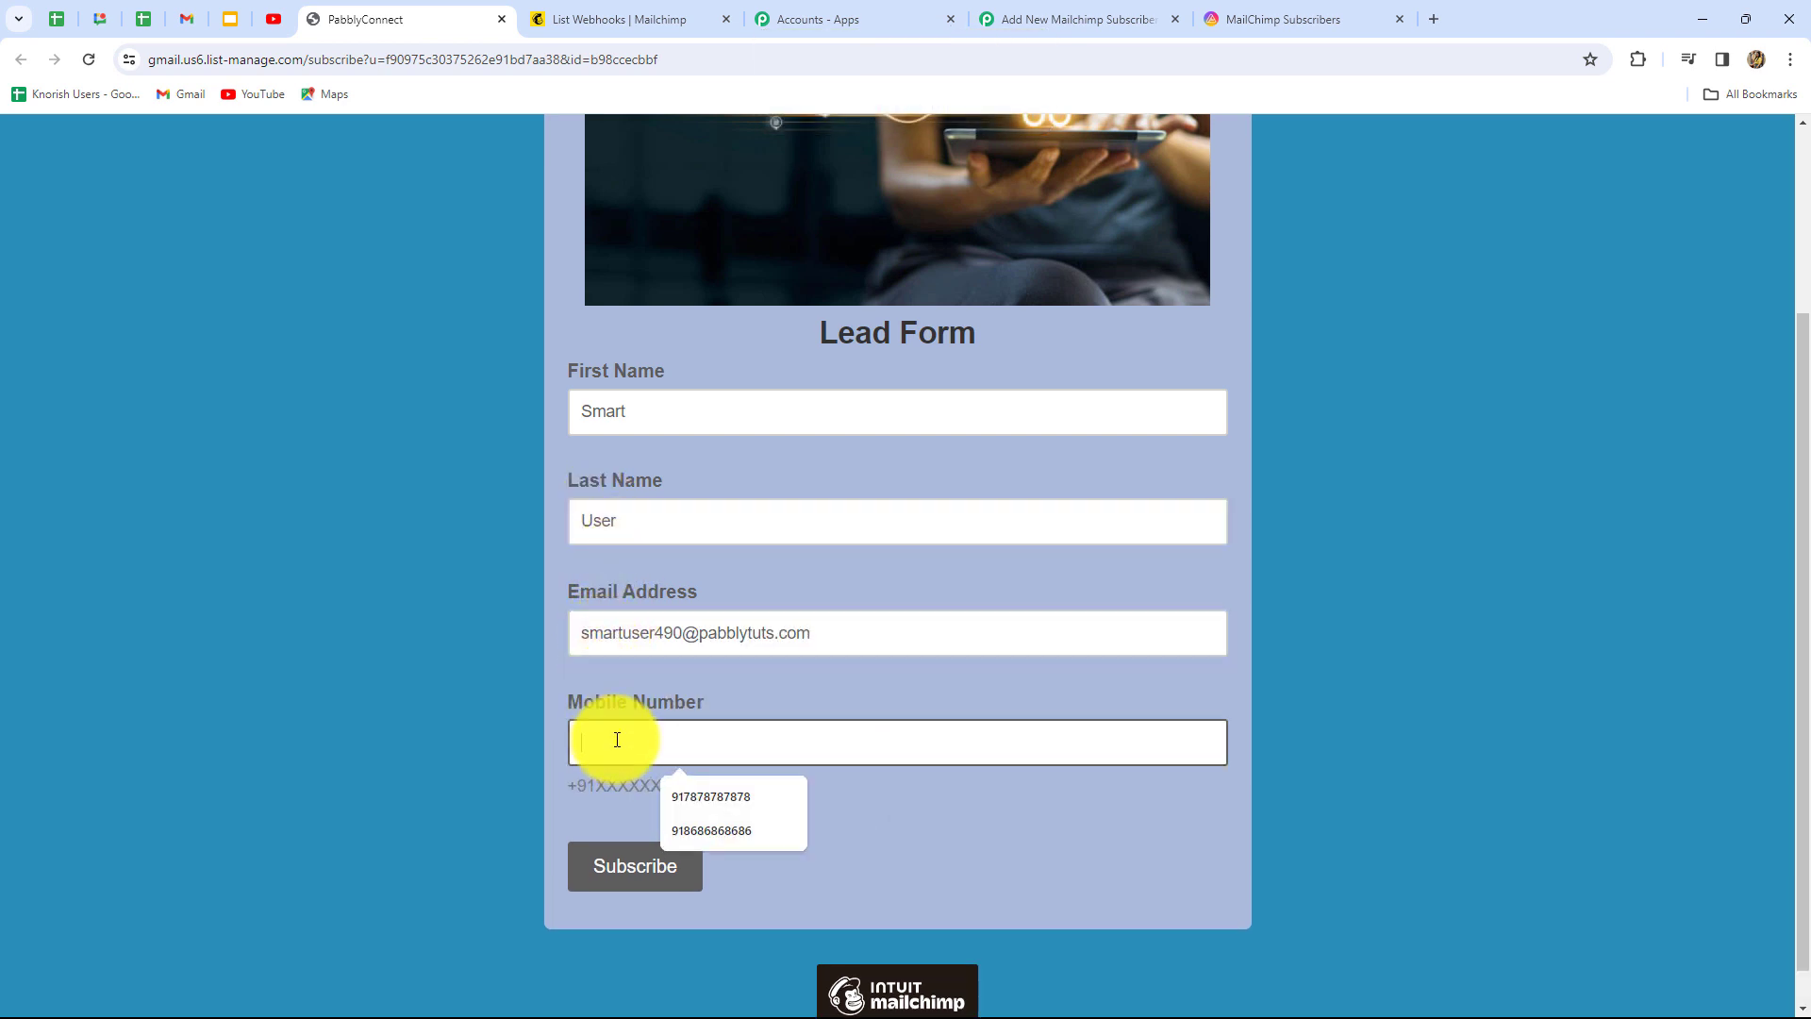
text(91)
click(711, 830)
click(671, 870)
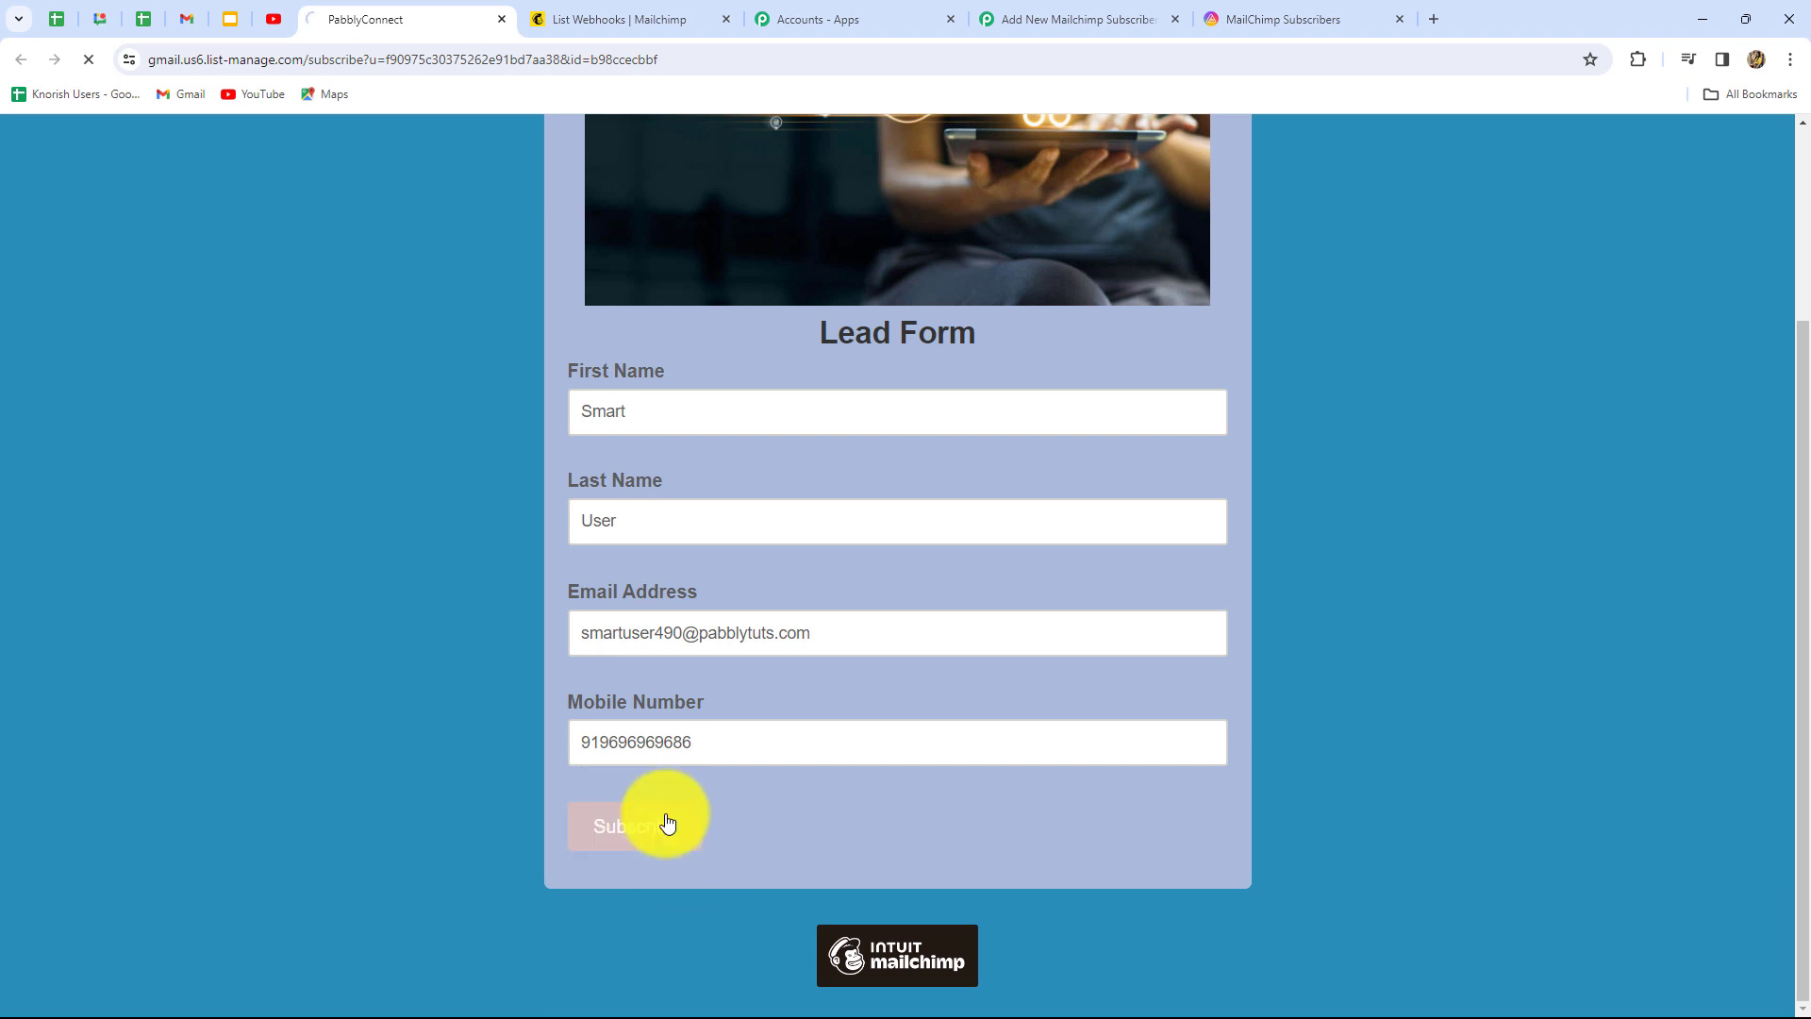
click(627, 513)
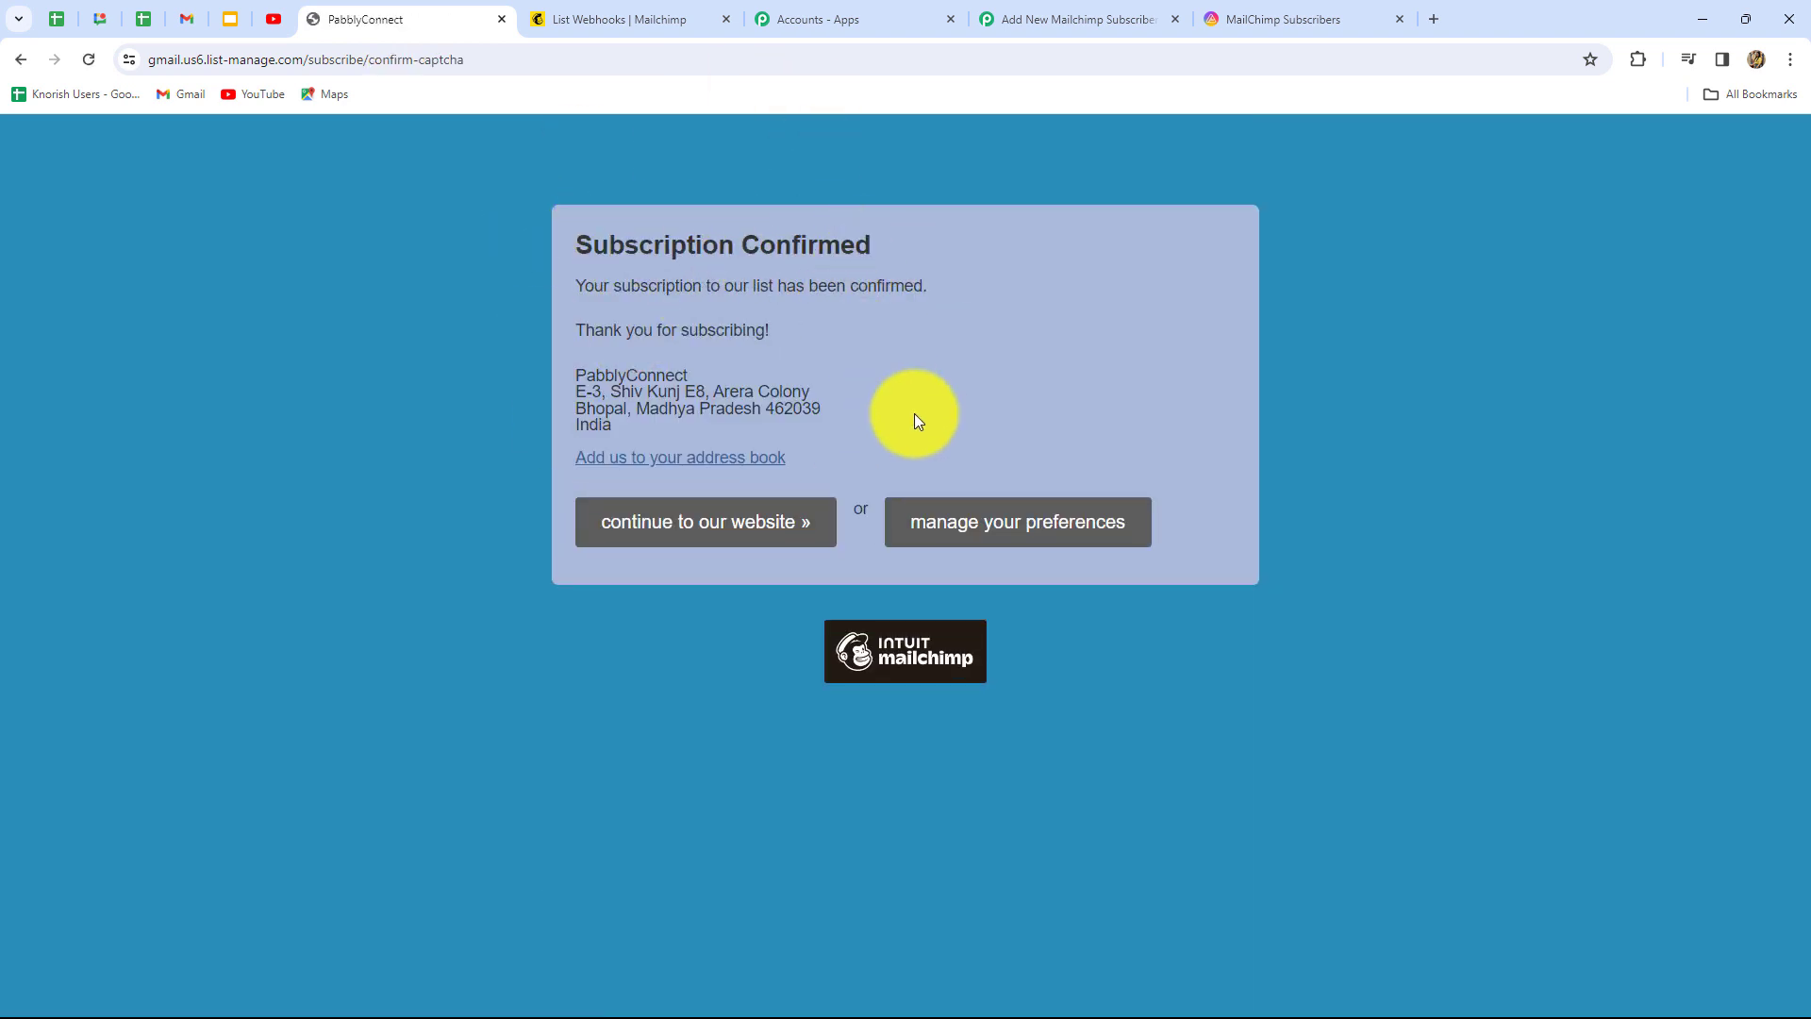
click(1260, 17)
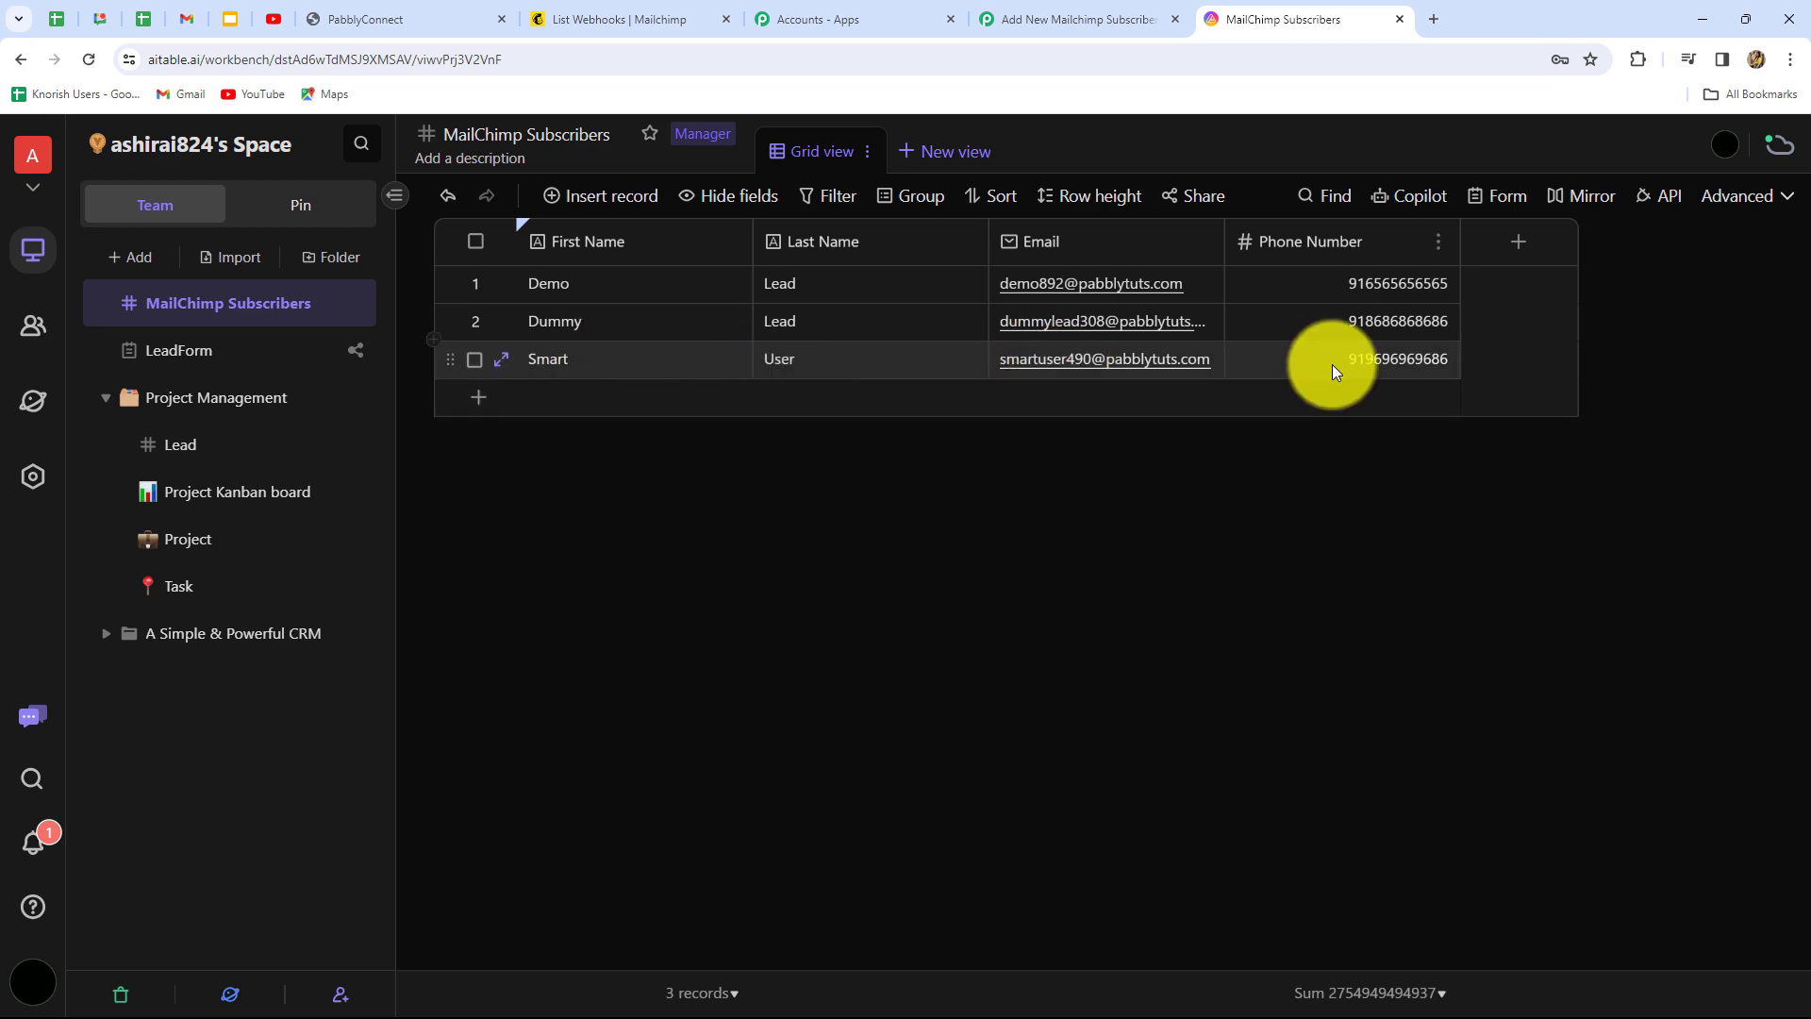
Return to the Pabbly Connect workflow and scroll up to its top
click(1062, 23)
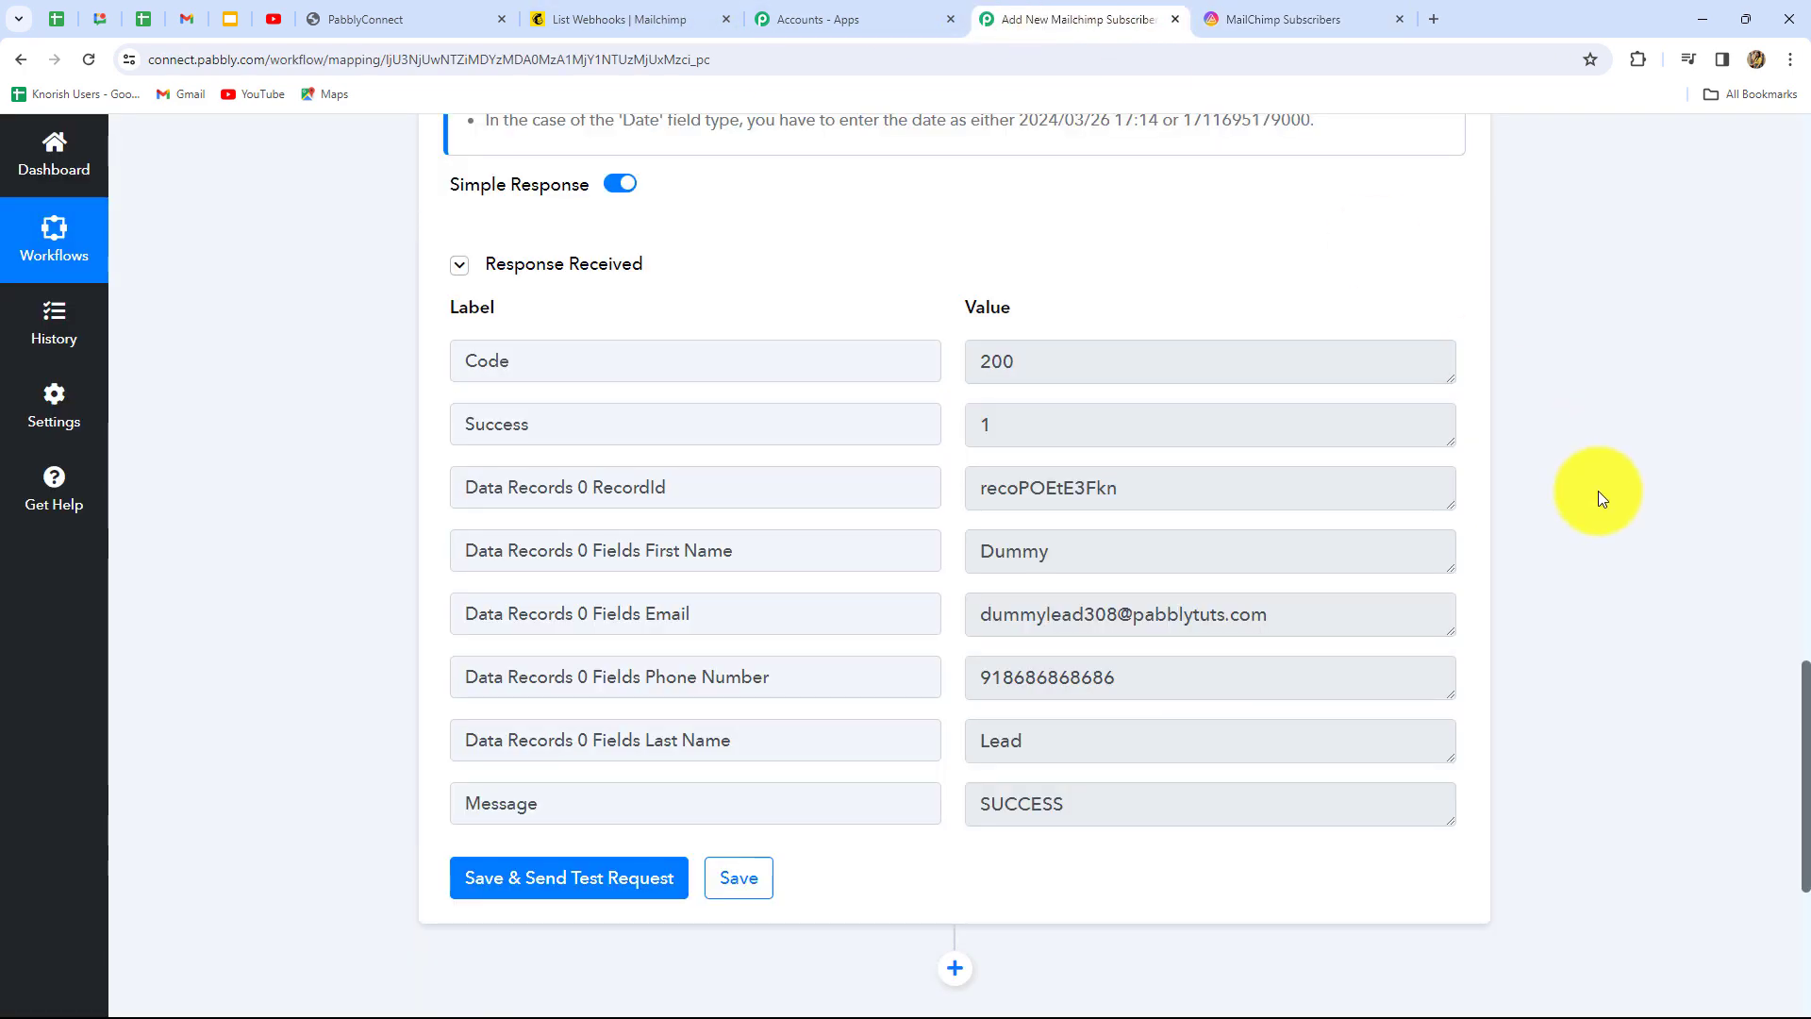
scroll(1598, 490, up, 15)
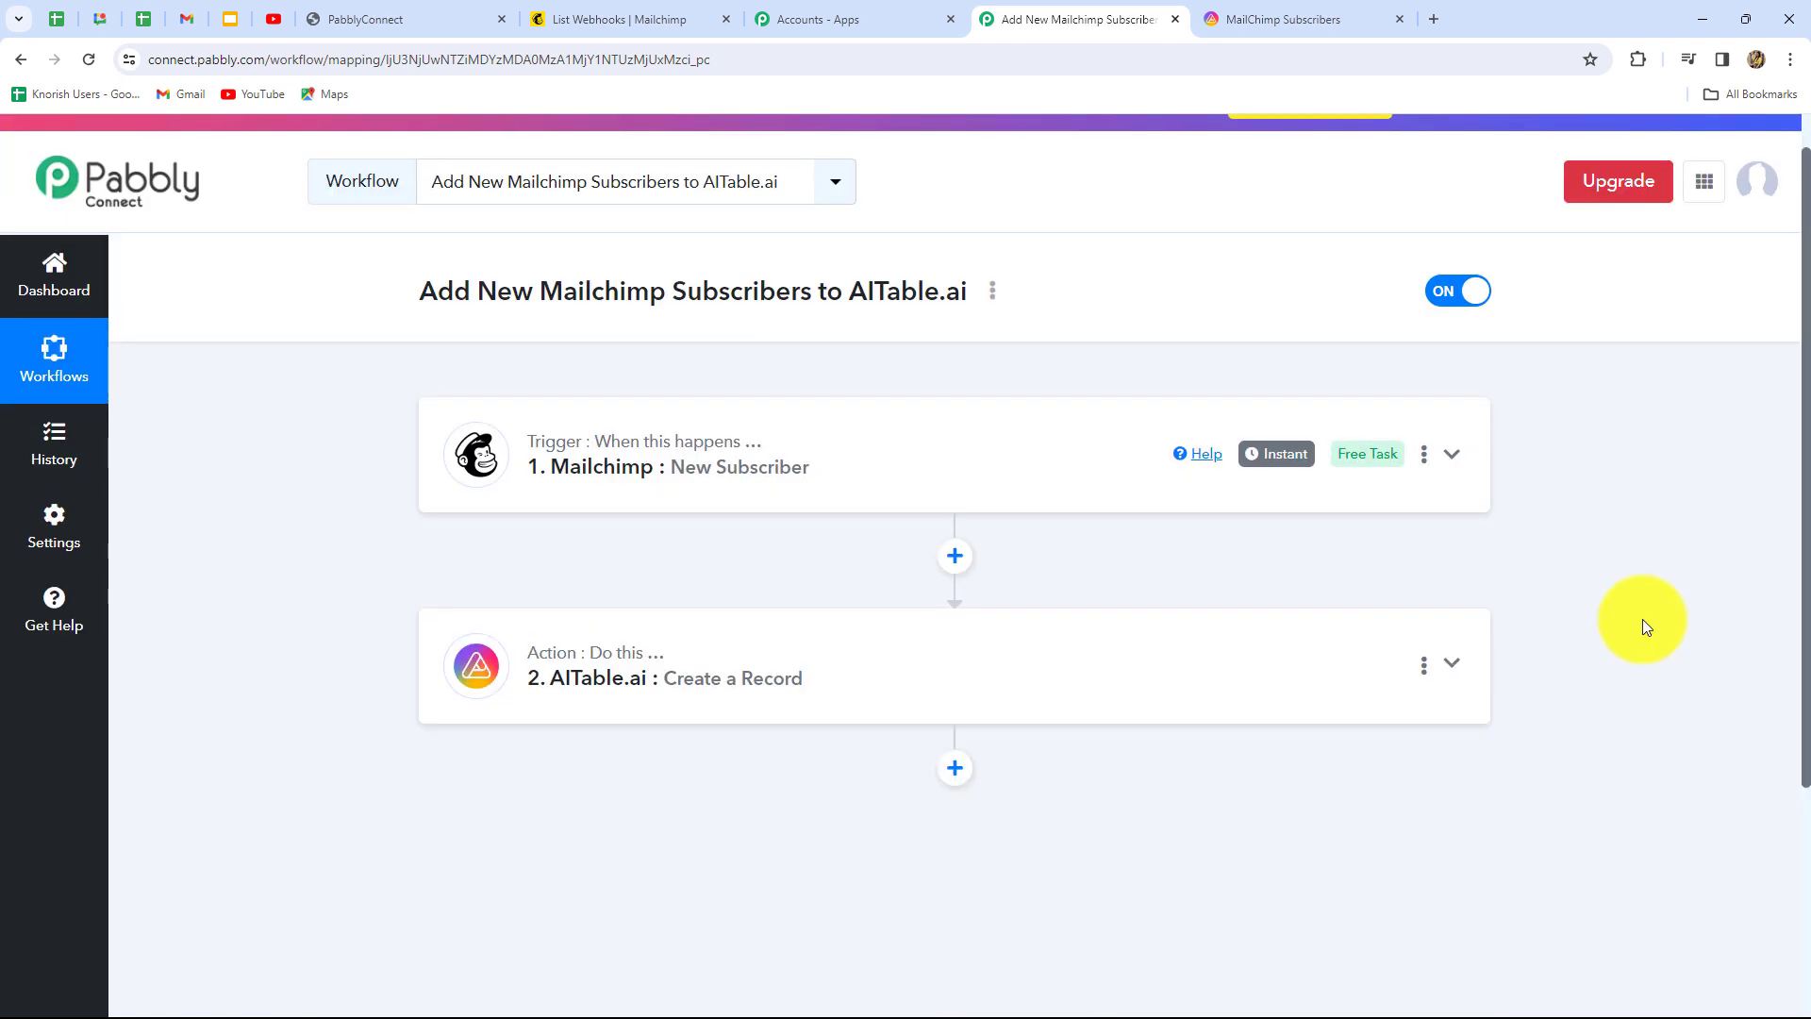